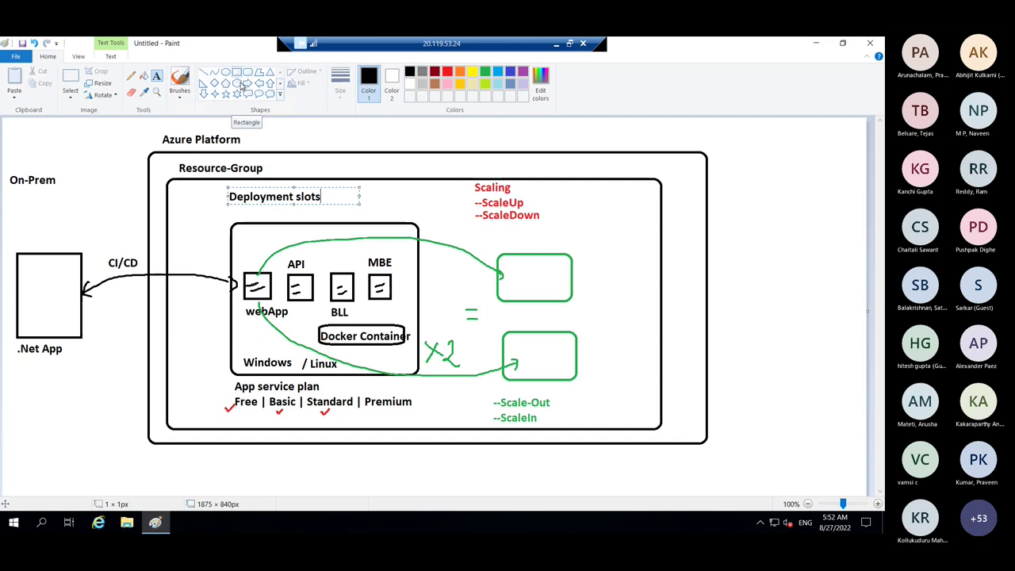
- Draw a rectangle box under Deployment slots and a pencil line from webApp up into it
click(236, 73)
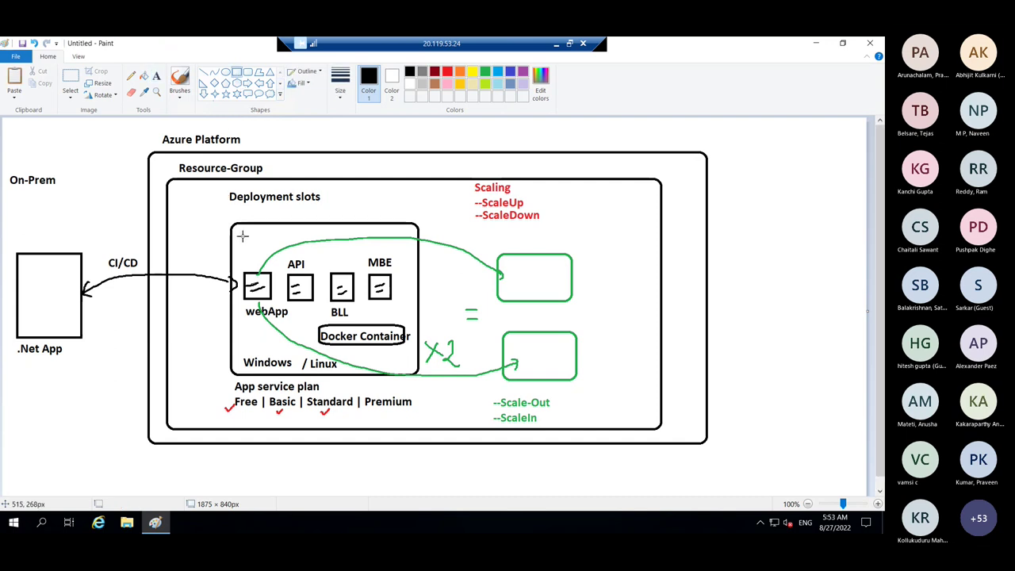
drag(242, 236, 350, 256)
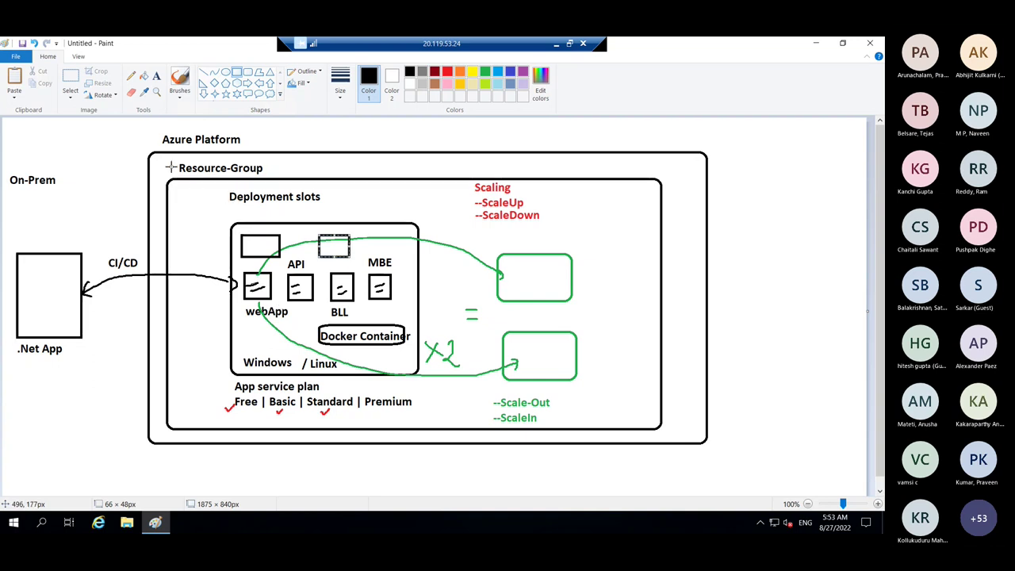
click(130, 75)
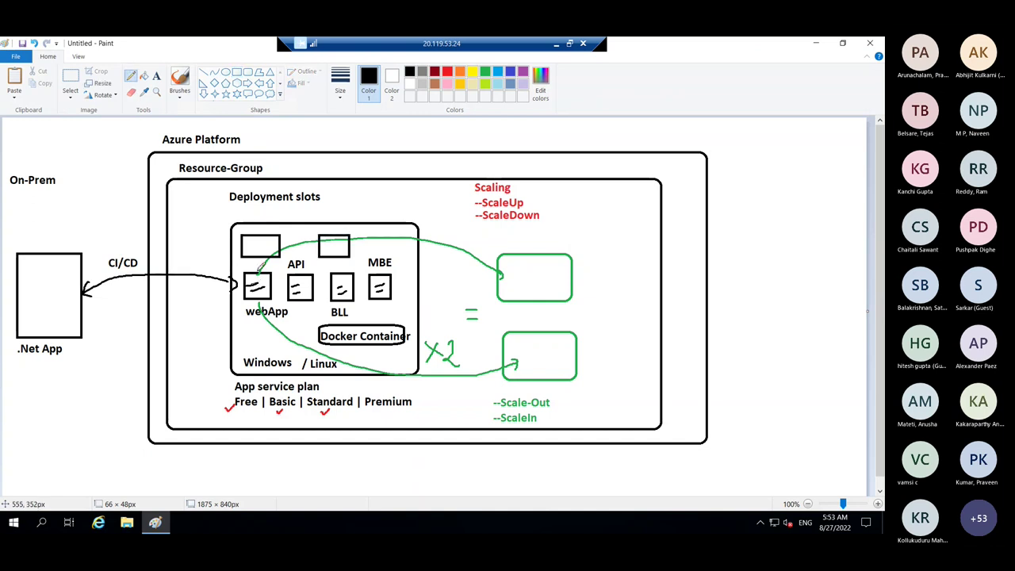
mouse_move(258, 281)
mouse_down()
mouse_move(268, 242)
mouse_move(266, 252)
mouse_up()
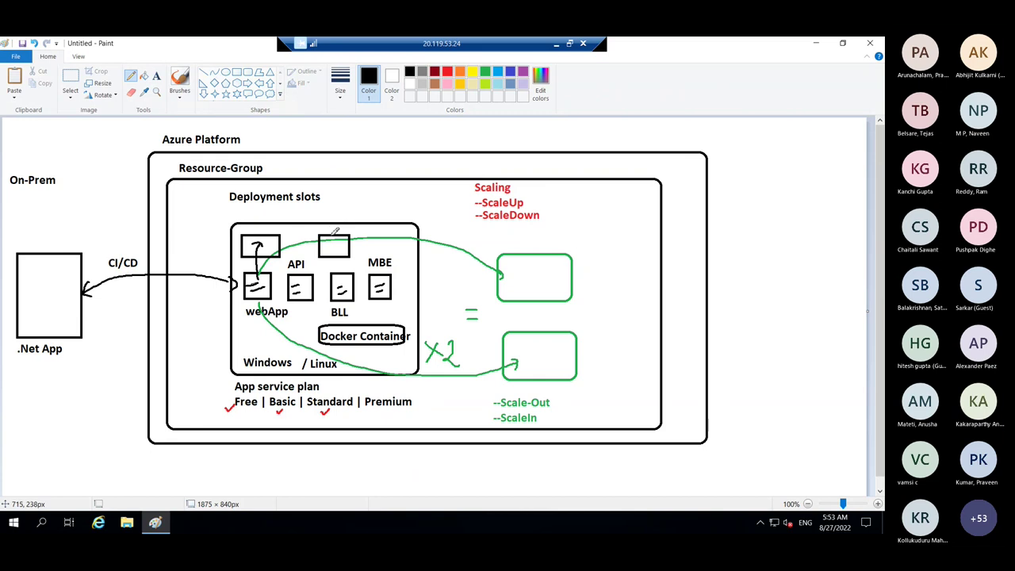
- Pencil in scribbles inside both slot boxes, a linking line, and a small tick between them
drag(331, 235, 330, 226)
mouse_move(265, 246)
mouse_down()
mouse_move(274, 249)
mouse_move(248, 246)
mouse_up()
mouse_move(281, 241)
mouse_down()
mouse_move(339, 240)
mouse_move(403, 159)
mouse_move(418, 163)
mouse_move(429, 150)
mouse_move(431, 168)
mouse_move(449, 163)
mouse_up()
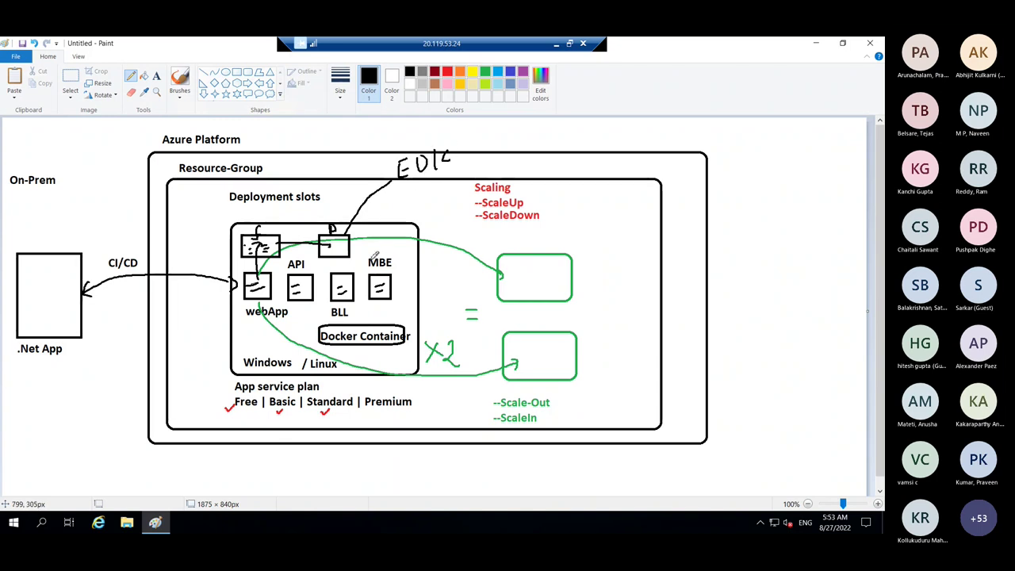
drag(296, 233, 347, 214)
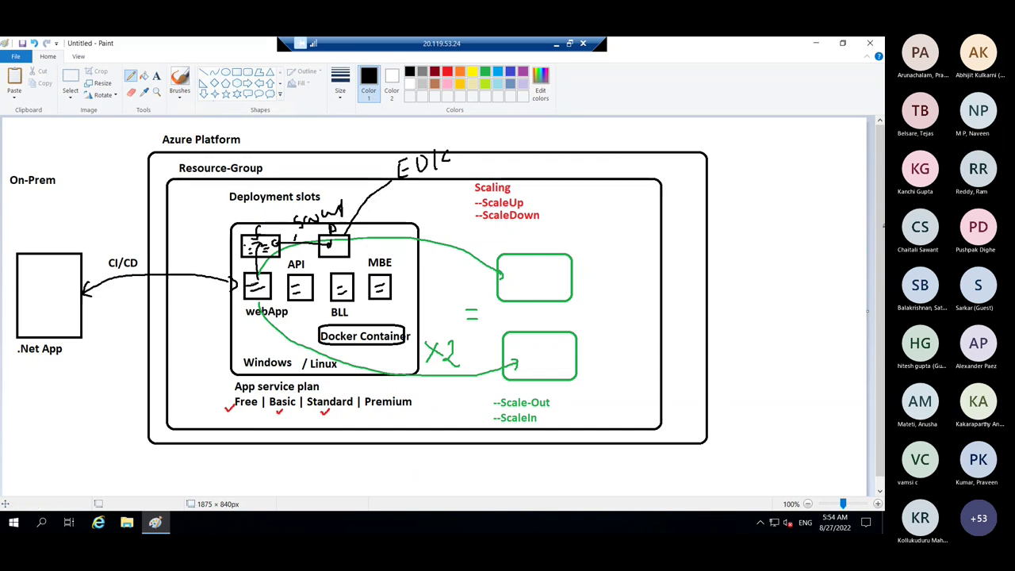
- Launch Chrome from the desktop and go to portal.azure.com via the 'po' suggestion
click(817, 44)
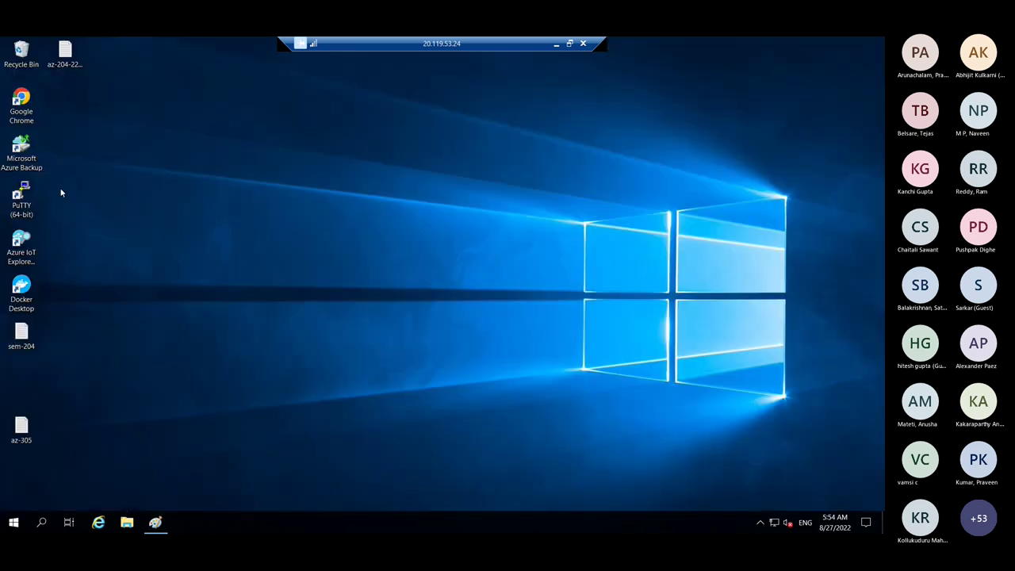
click(21, 105)
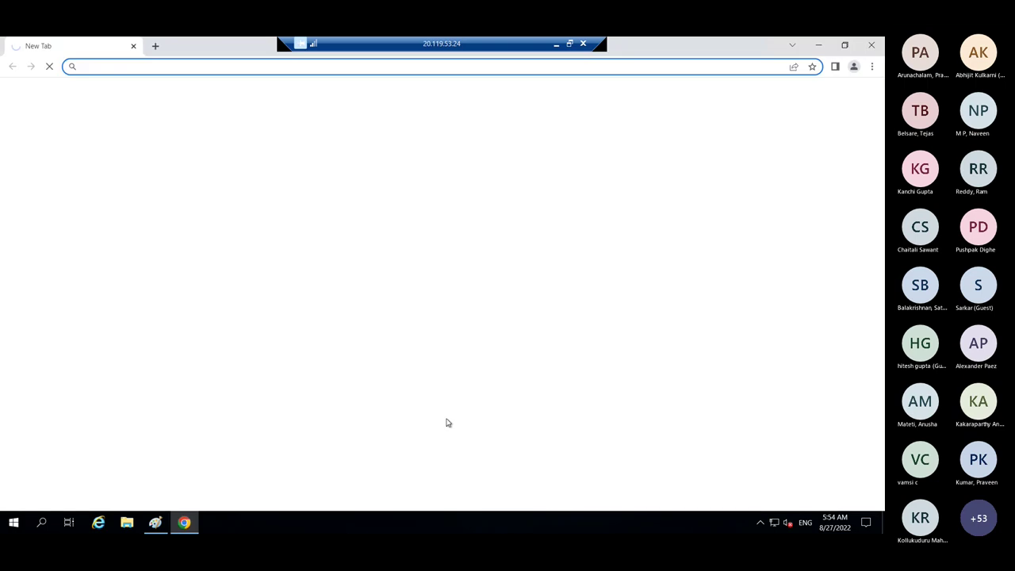
text(portal.azure.com)
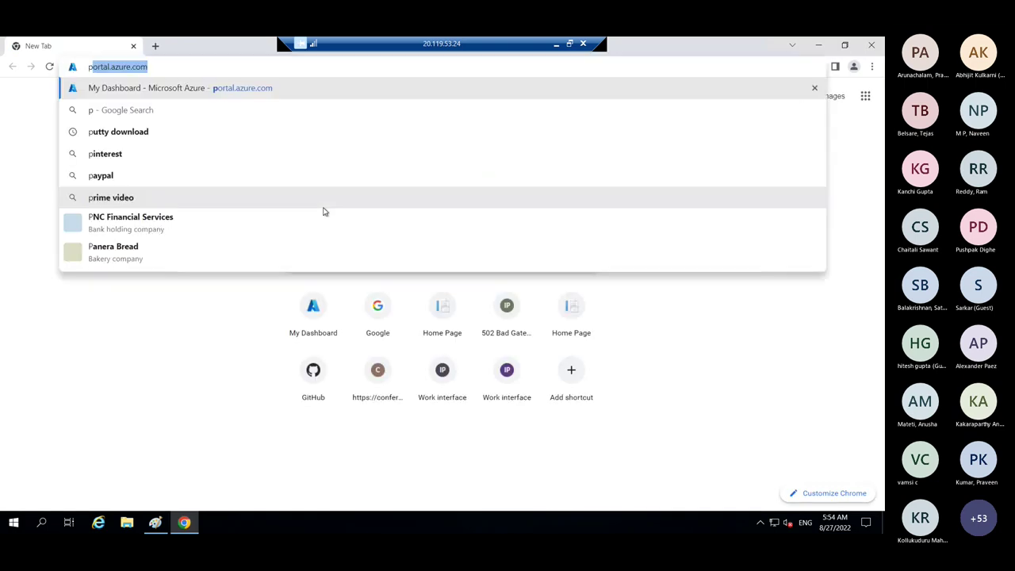
key(Return)
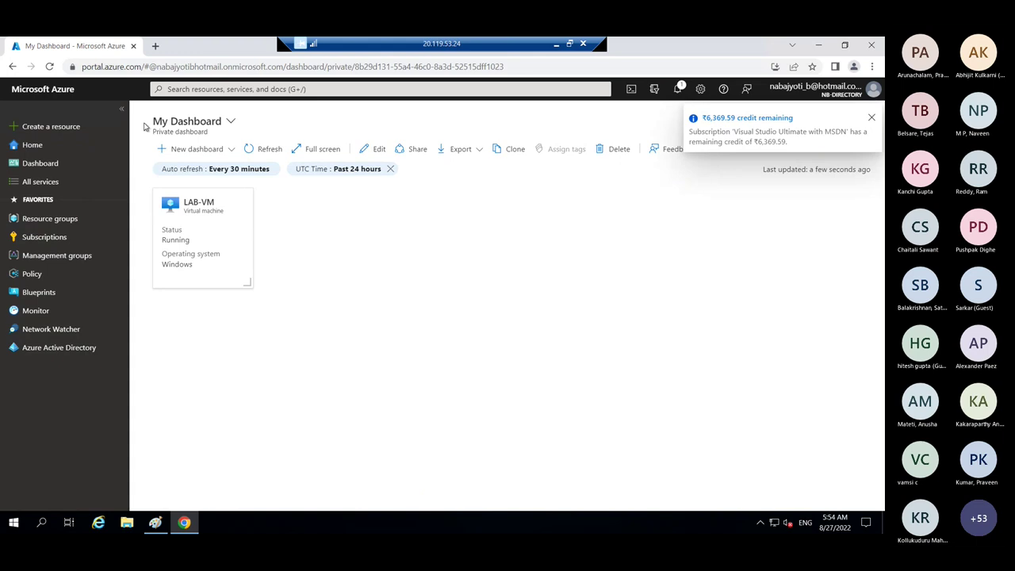
- Create a blank dashboard, rename it az-204, and save it
drag(140, 68, 75, 68)
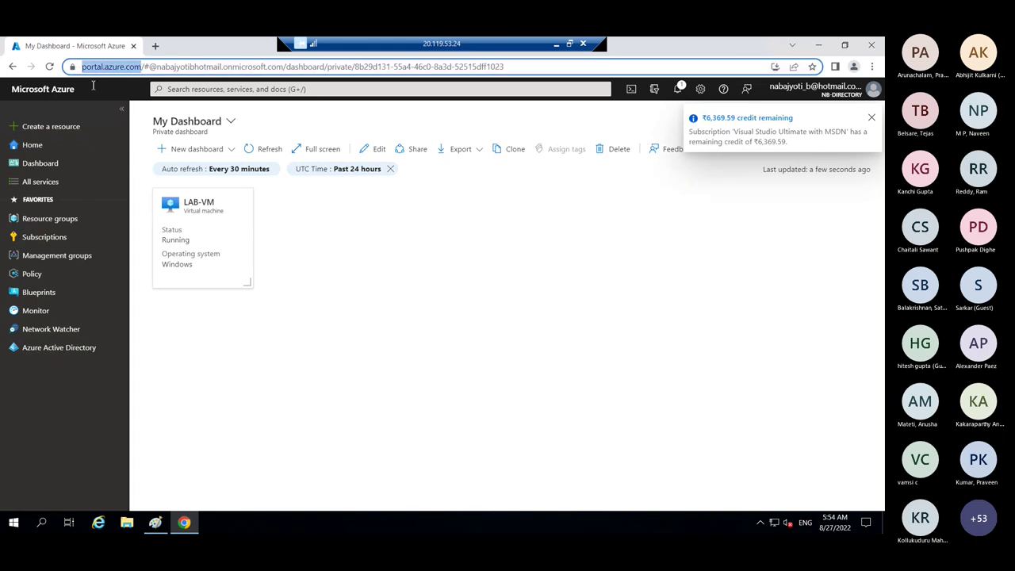
click(385, 296)
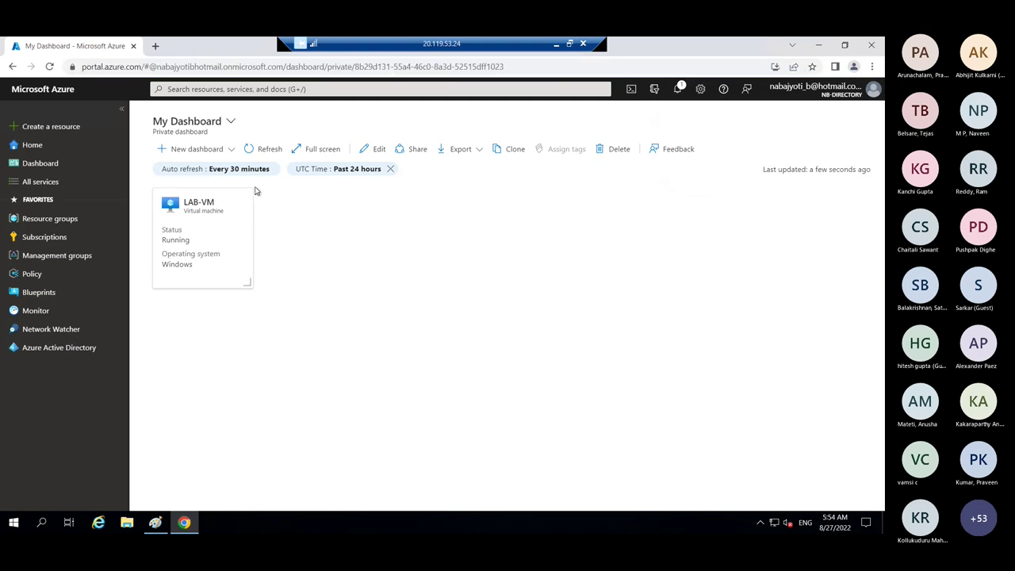
click(229, 150)
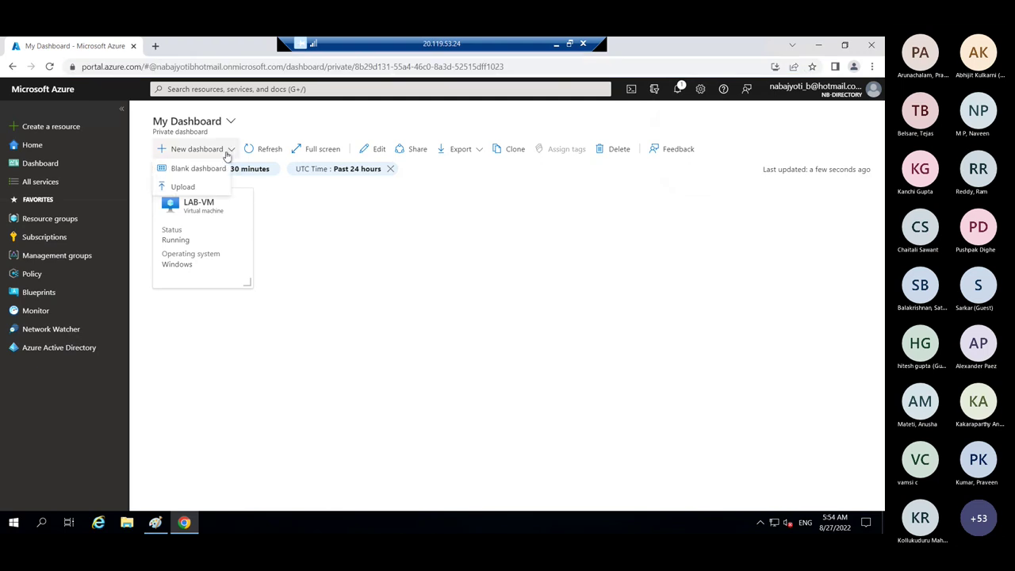
click(198, 169)
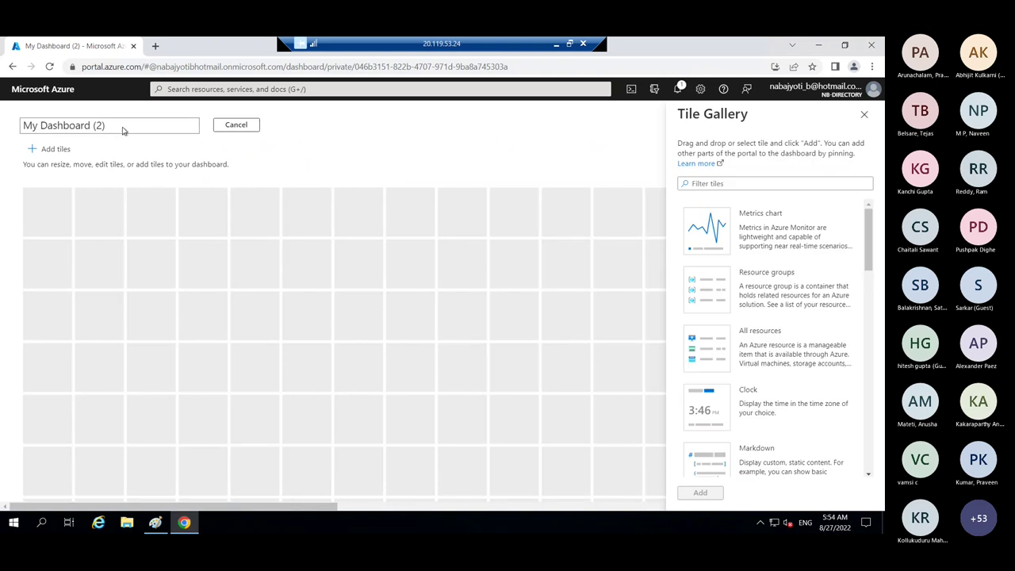
drag(59, 122, 18, 129)
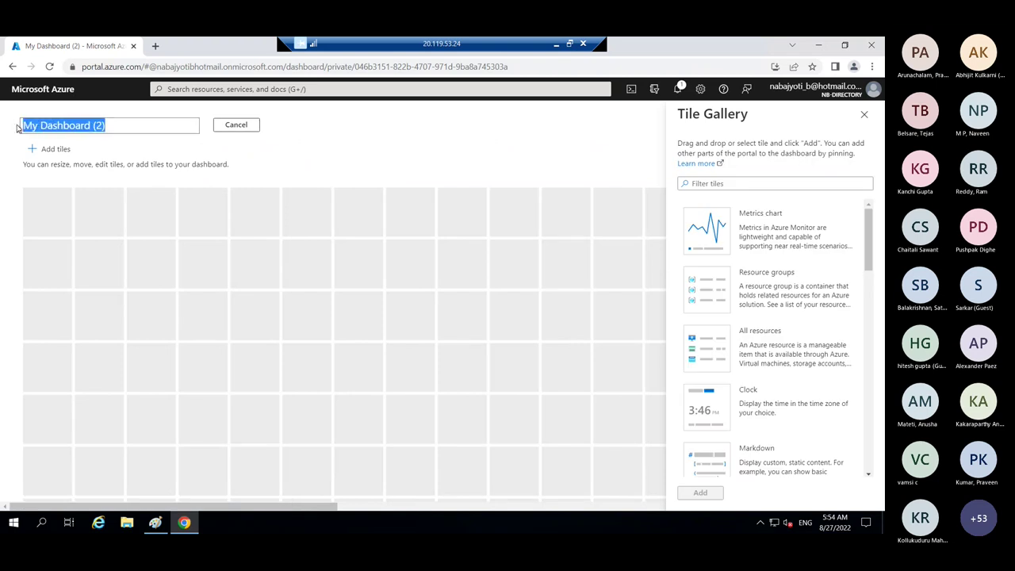
text(az-204)
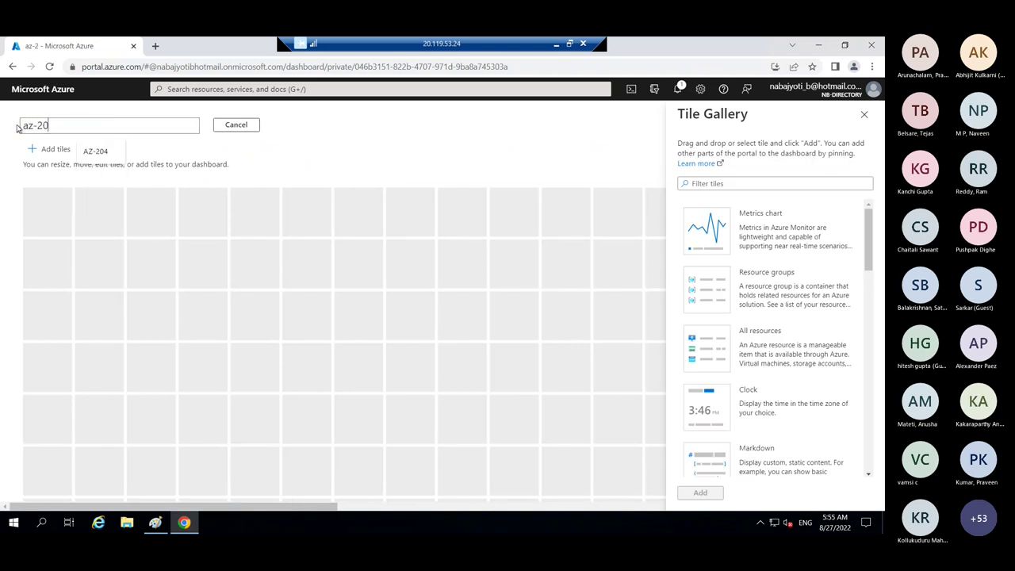
click(266, 155)
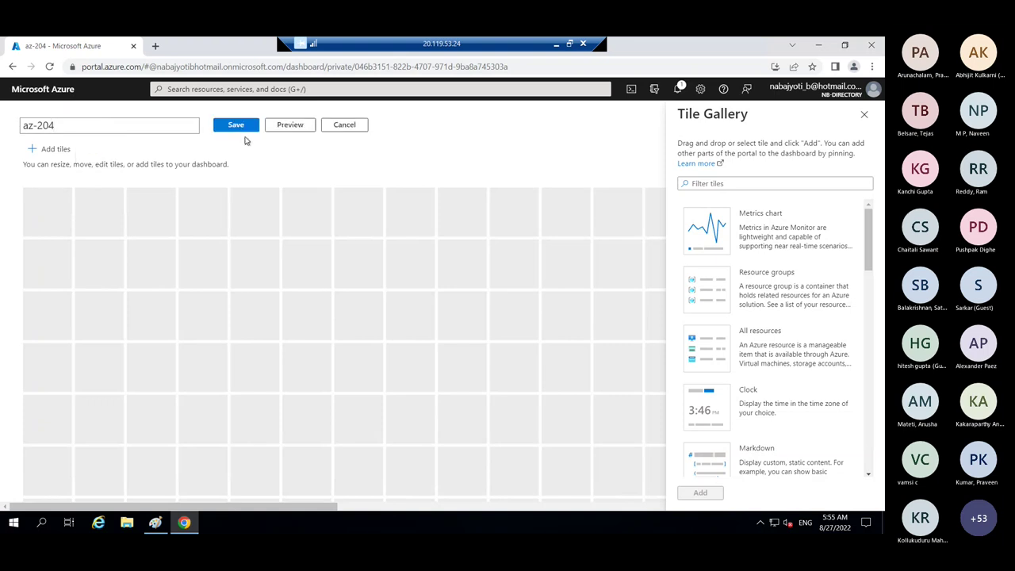
click(238, 129)
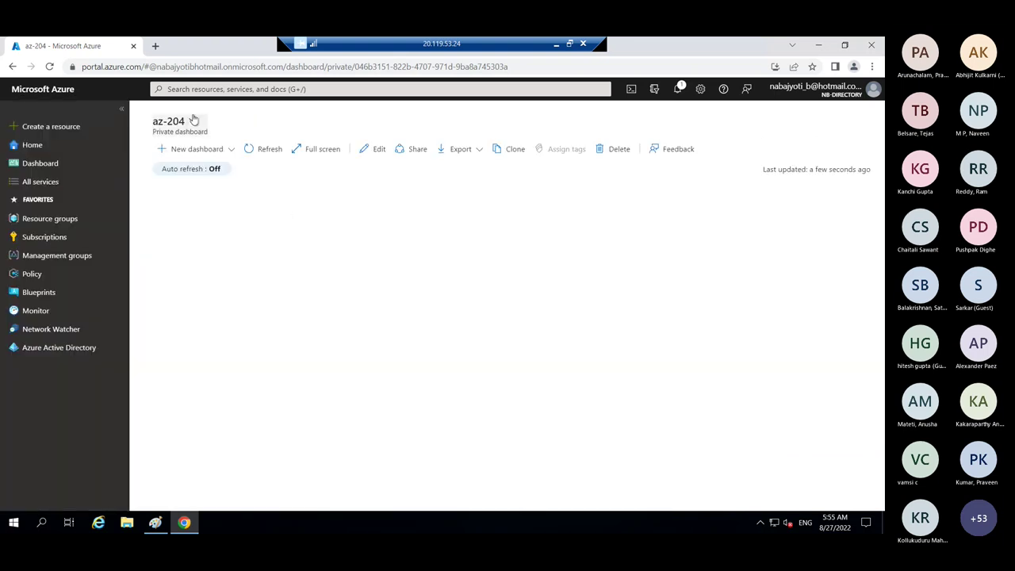
- Switch the portal view to the az-204 dashboard from the dashboards list
click(206, 131)
click(250, 149)
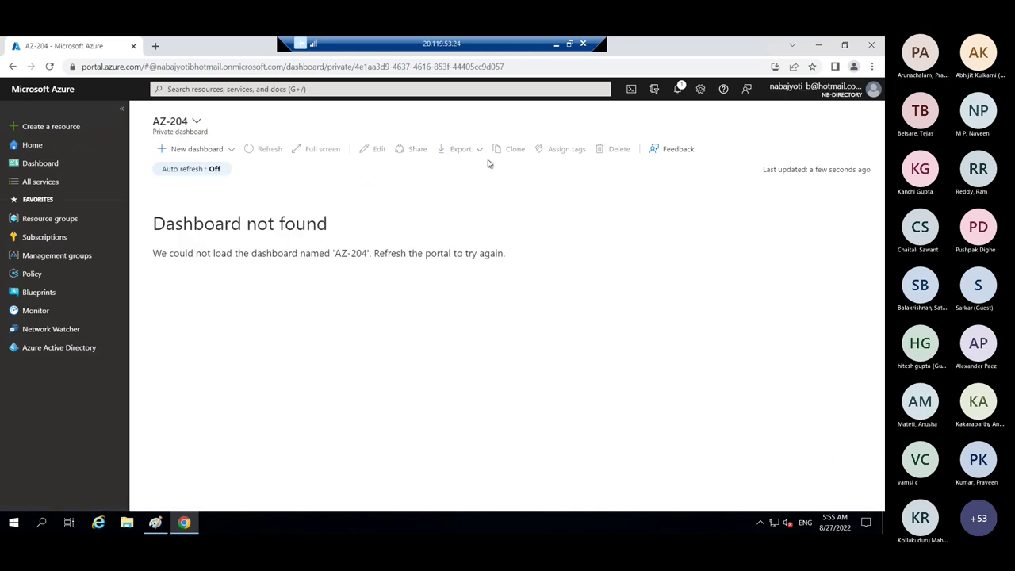
click(202, 137)
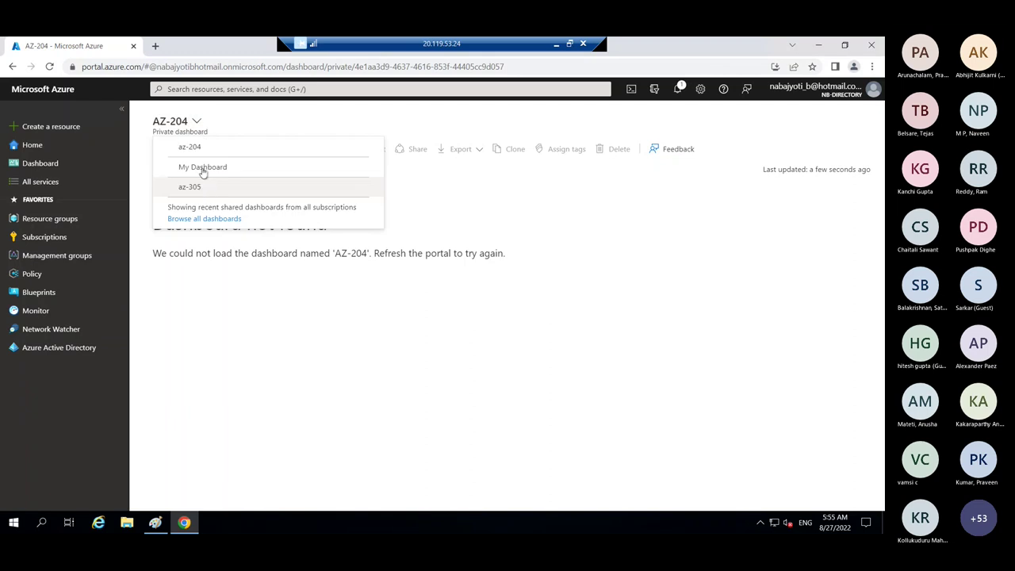
click(295, 152)
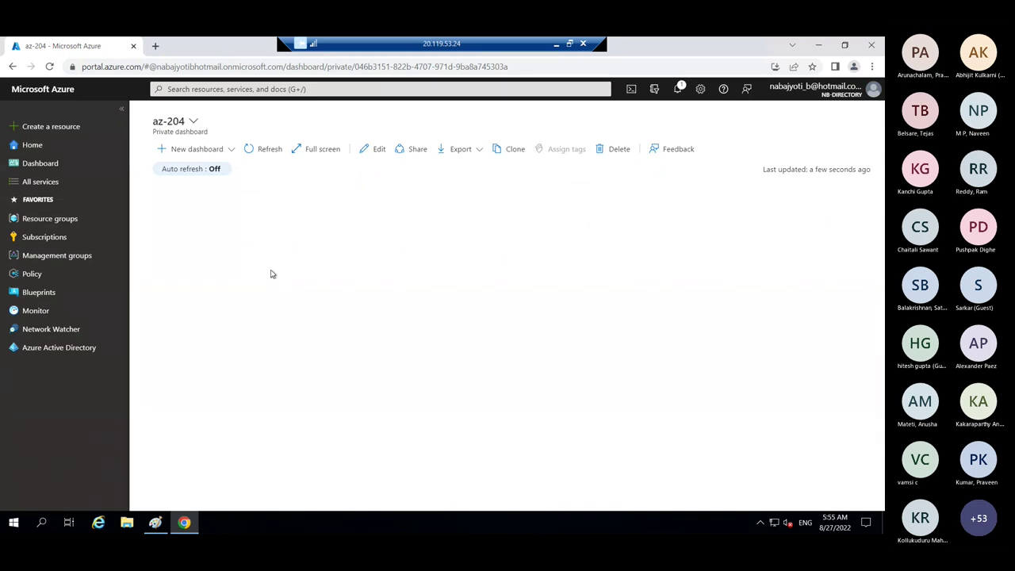
- Filter All services to the Web category, then bring the Paint architecture diagram forward
click(44, 181)
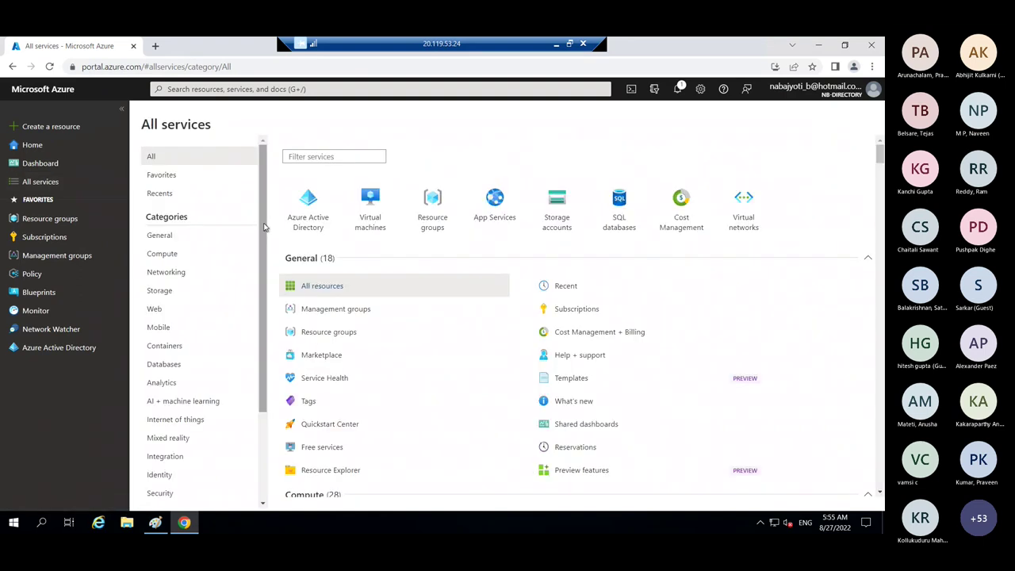
drag(264, 224, 274, 323)
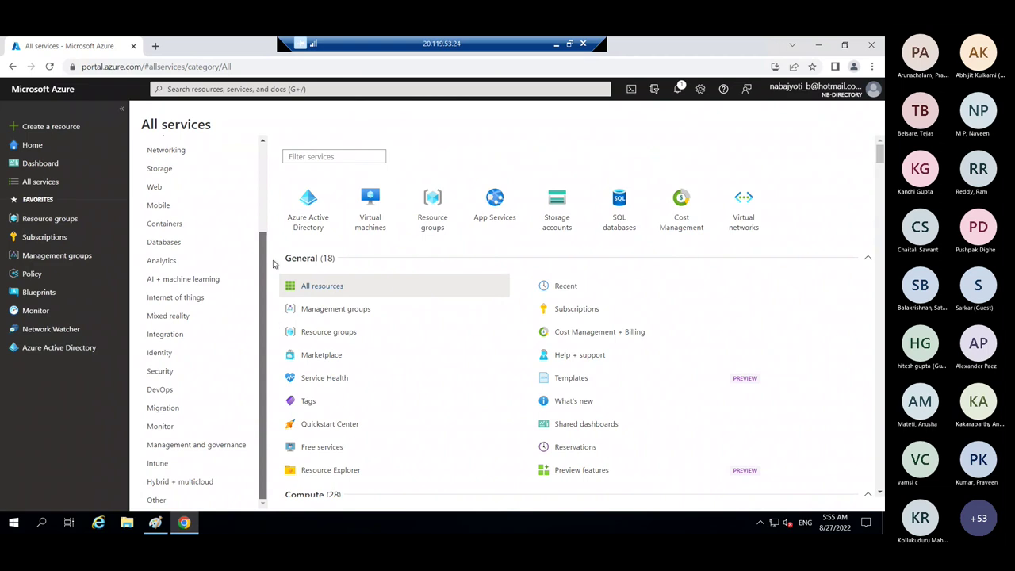
mouse_move(274, 264)
mouse_down()
mouse_move(274, 220)
mouse_move(278, 274)
mouse_up()
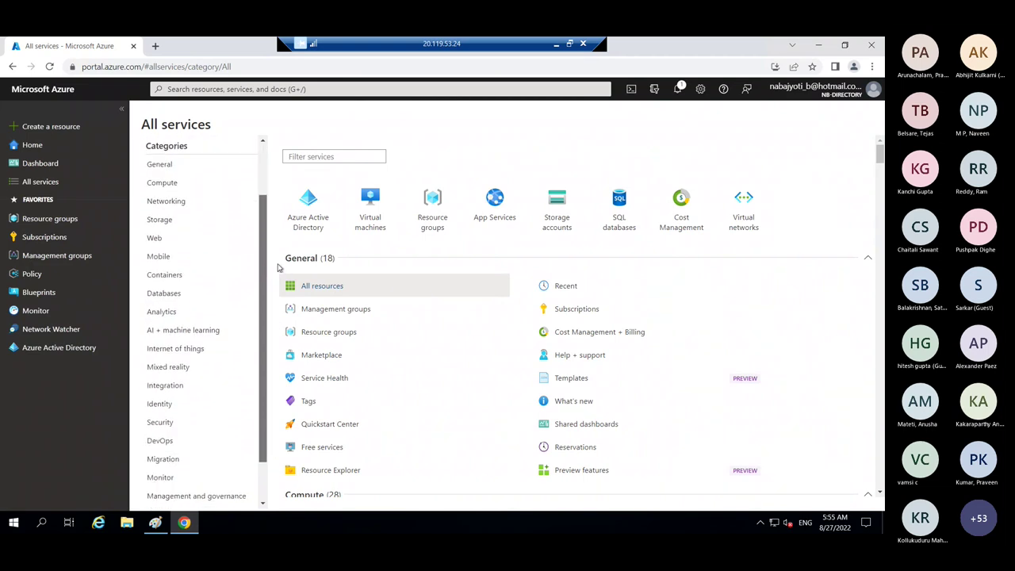
scroll(211, 269, up, 2)
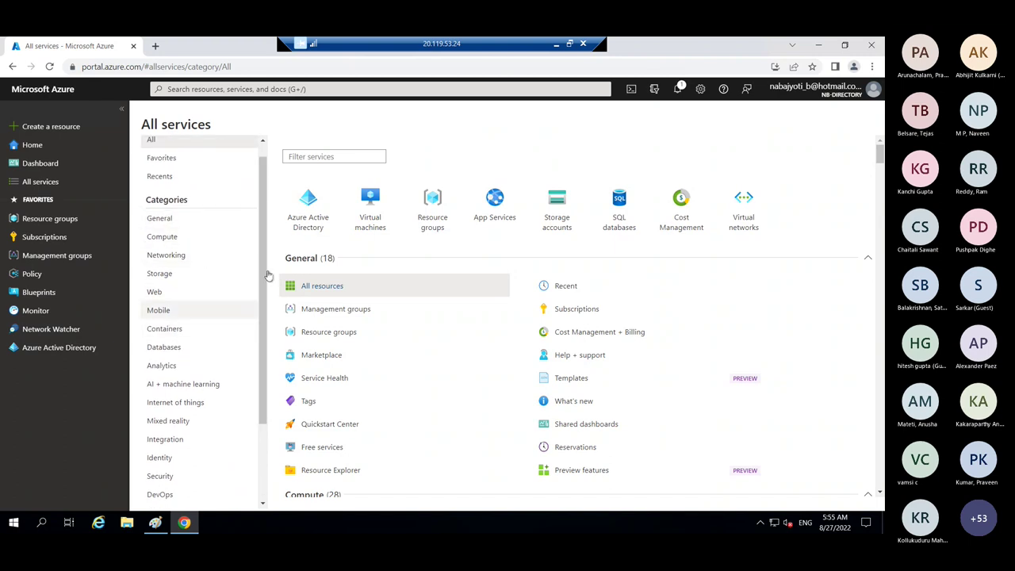
drag(266, 276, 265, 382)
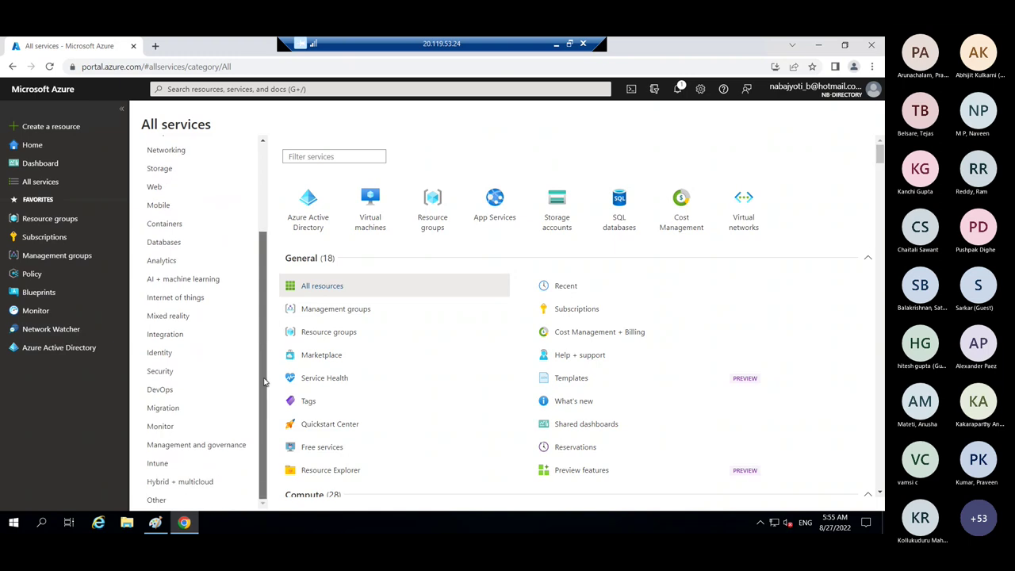
scroll(264, 294, up, 2)
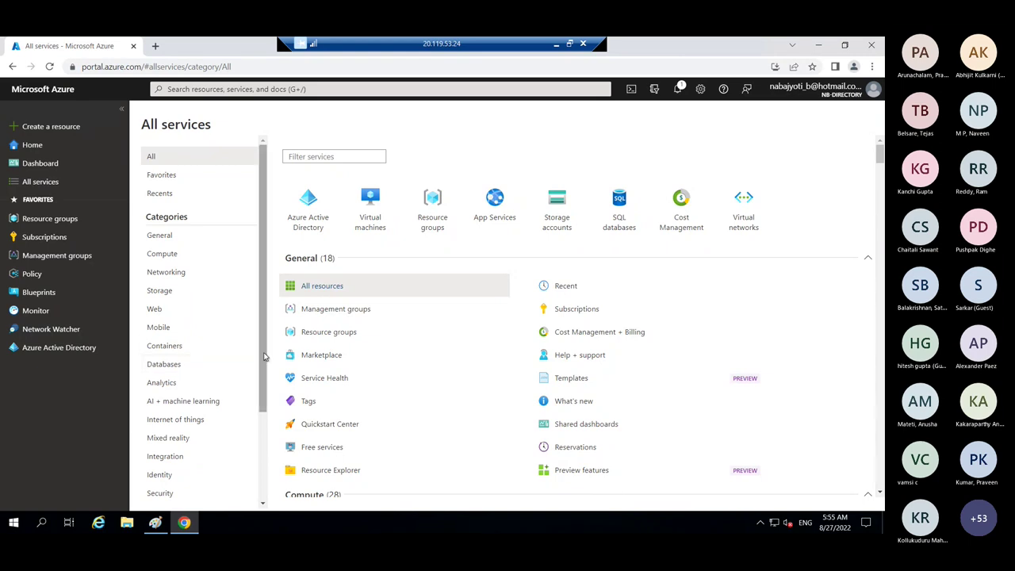
scroll(262, 352, down, 1)
scroll(268, 447, down, 1)
scroll(263, 472, up, 2)
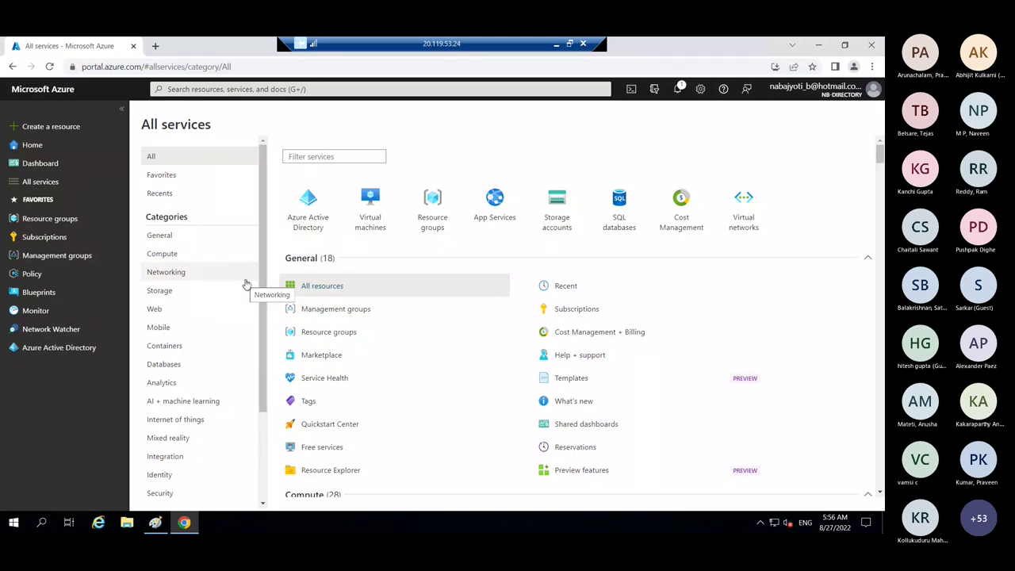
scroll(261, 300, down, 2)
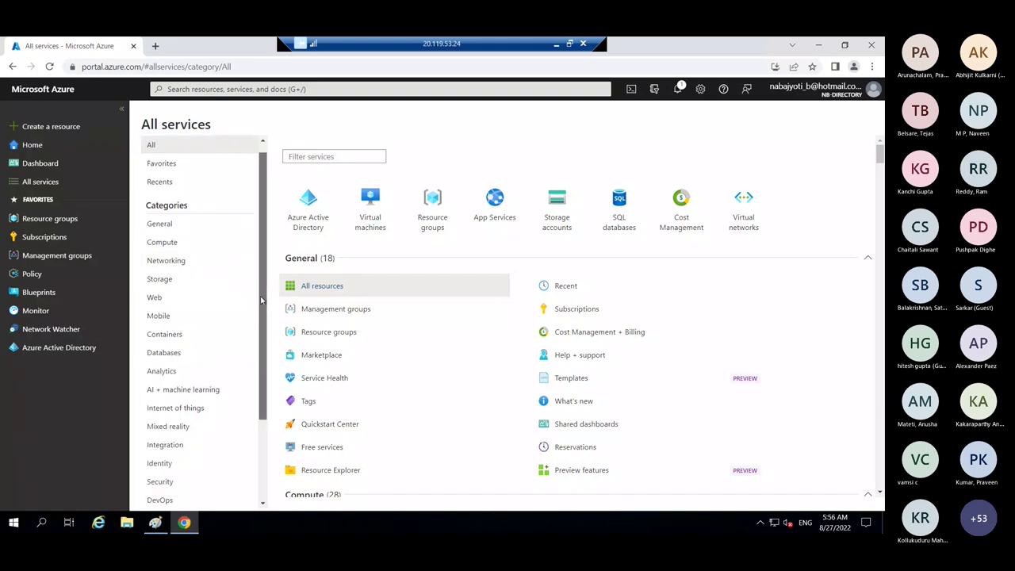
scroll(262, 300, down, 3)
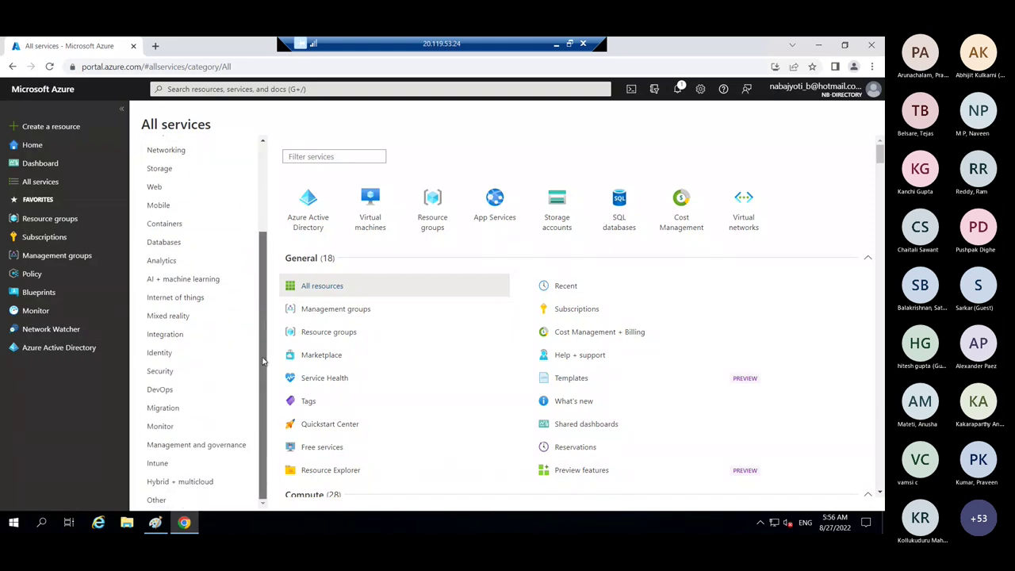
scroll(263, 362, up, 4)
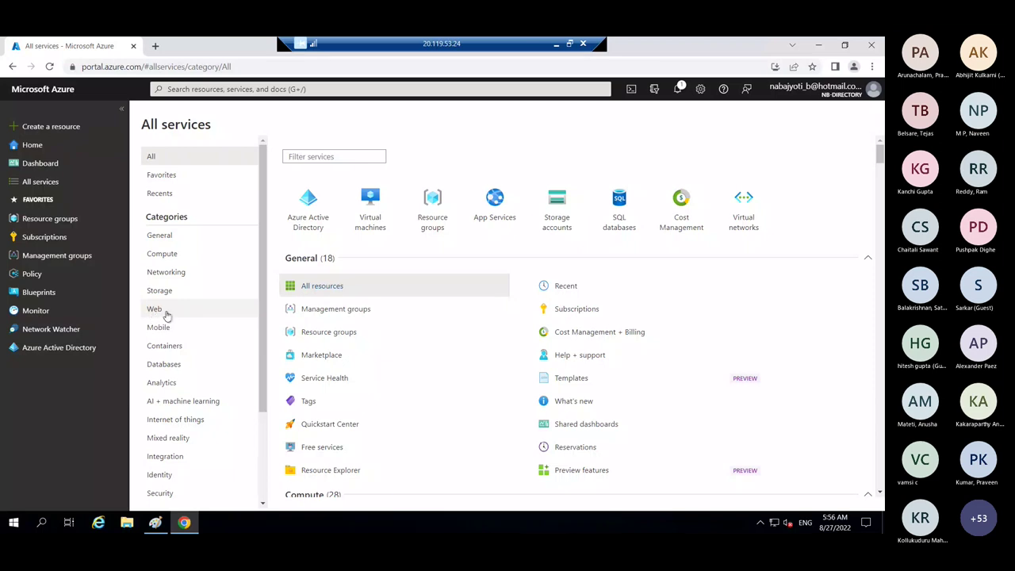
click(167, 311)
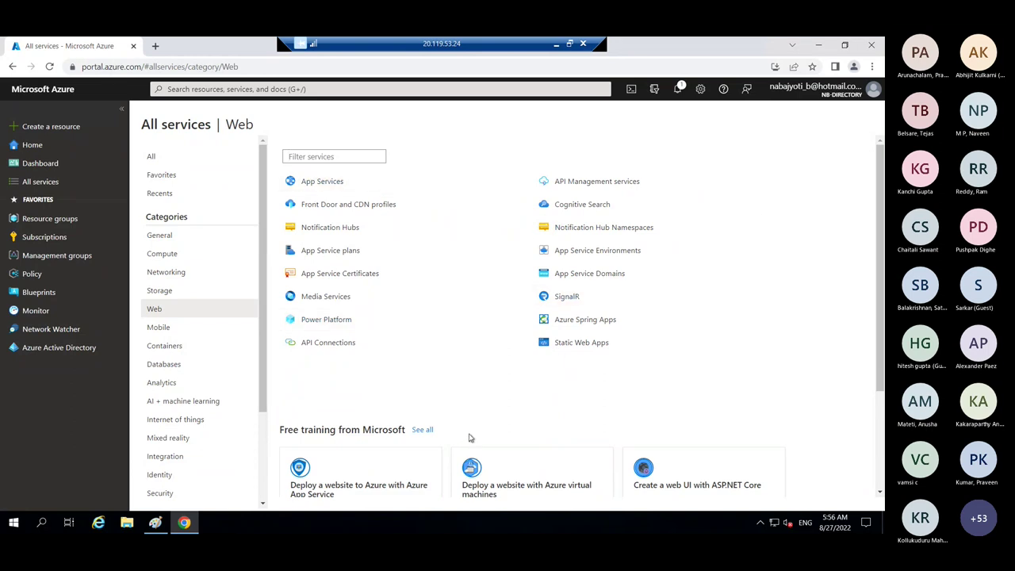
click(154, 523)
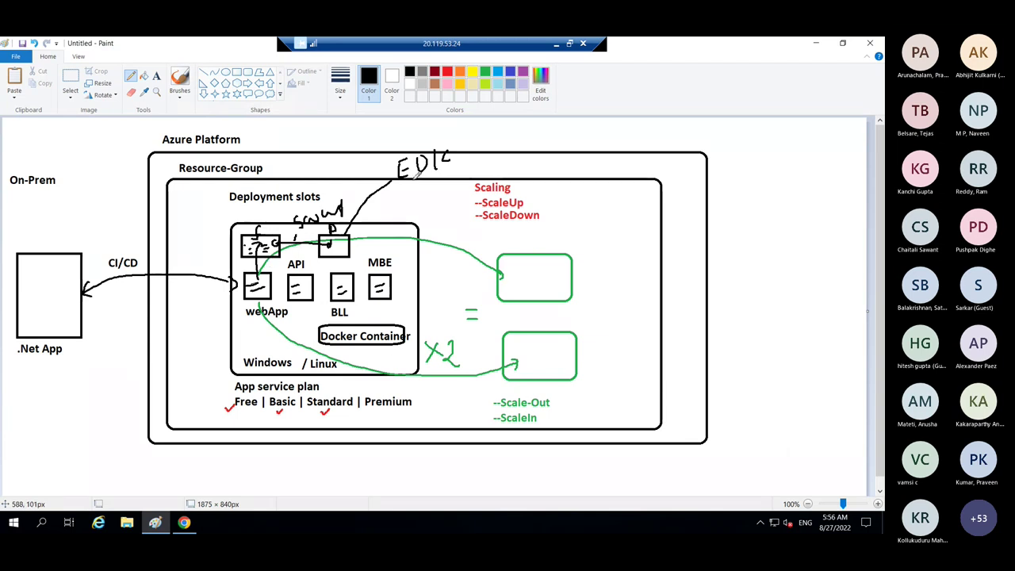
- Draw a blue tick after App service plan, then open the empty App Service plans page
click(185, 523)
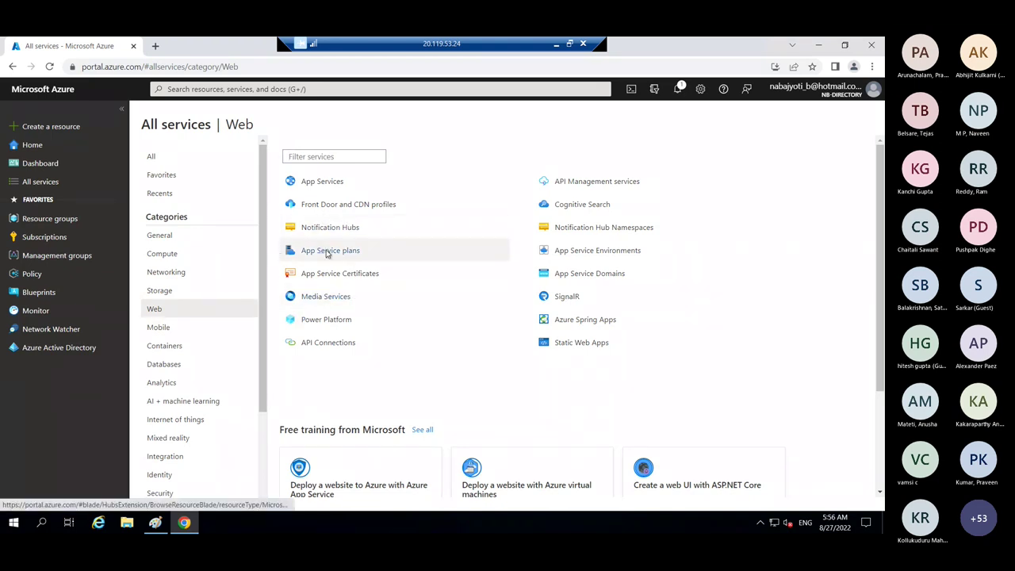
click(155, 522)
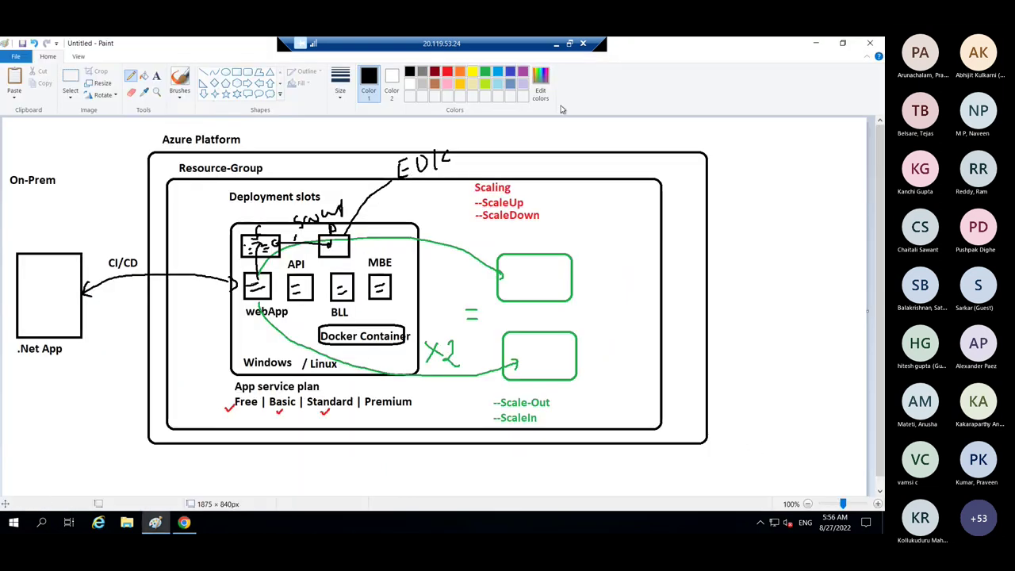
click(511, 71)
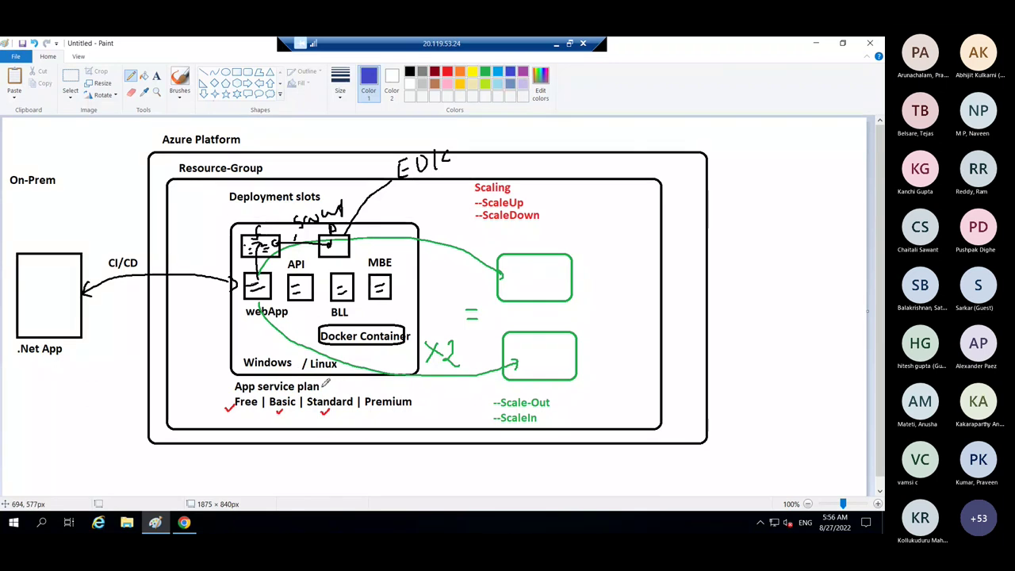
drag(322, 384, 335, 379)
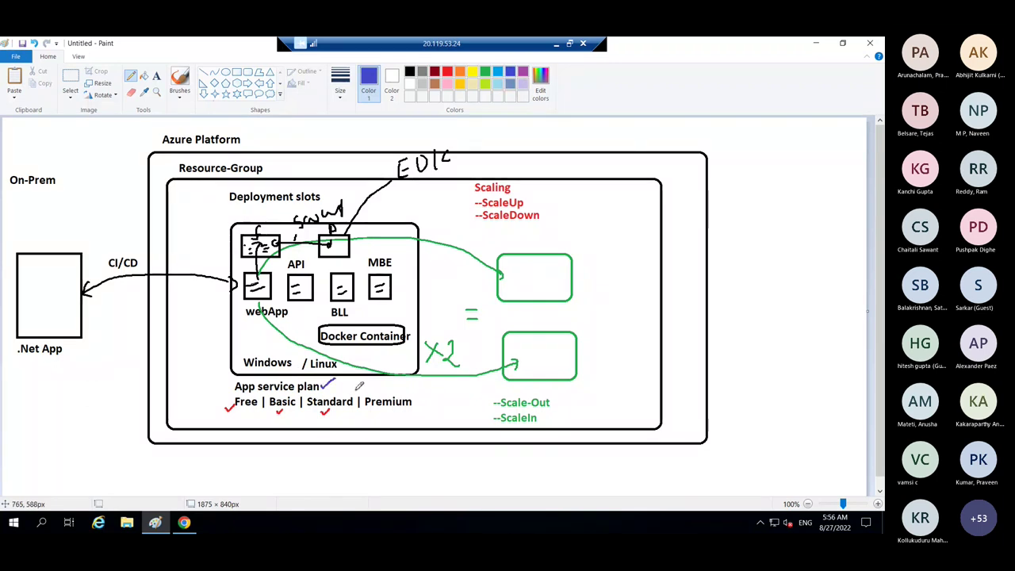
click(184, 522)
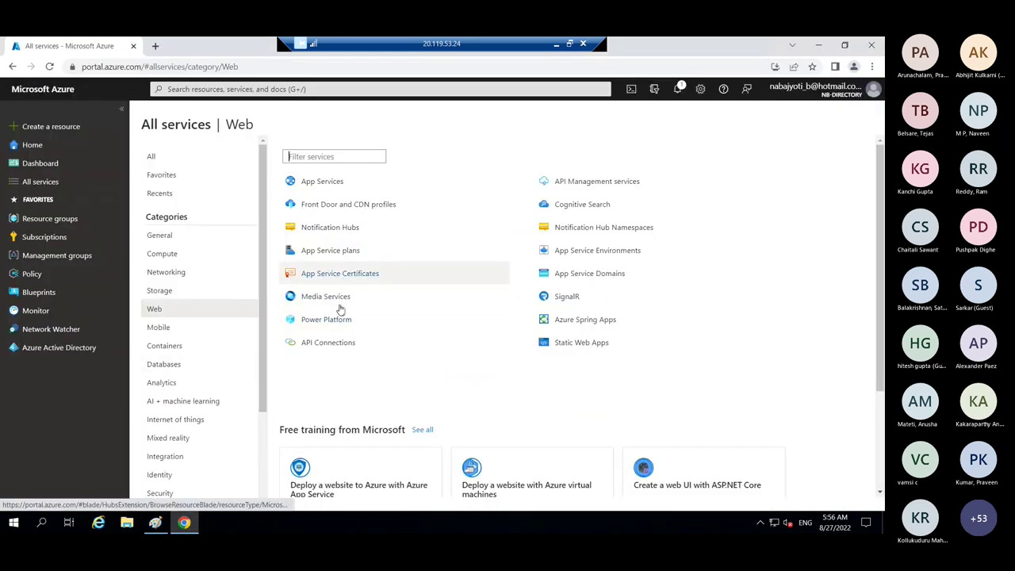
click(332, 250)
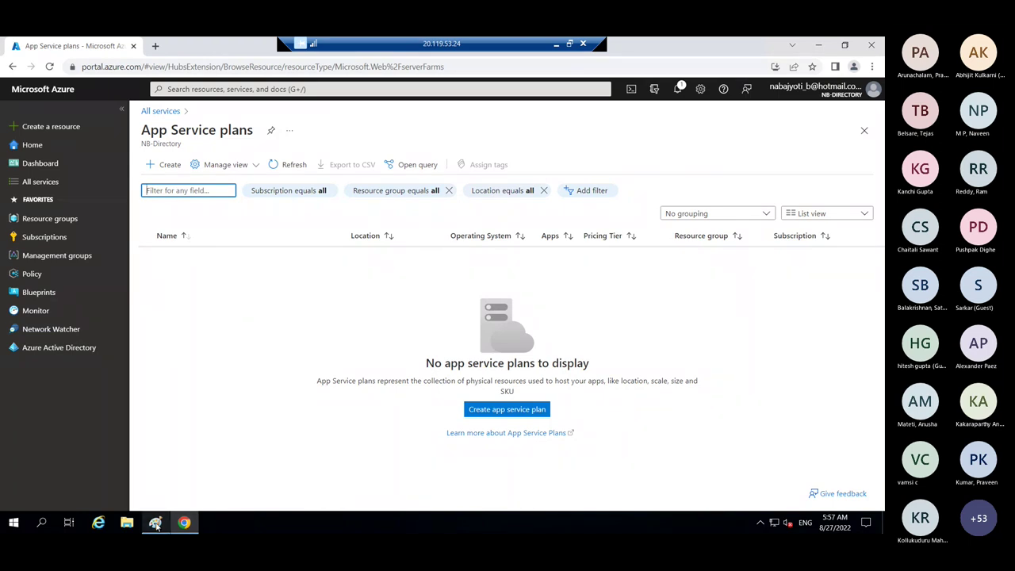
- Add blue ticks and loops beside Resource-Group, App service plan, and the webApp box
click(155, 522)
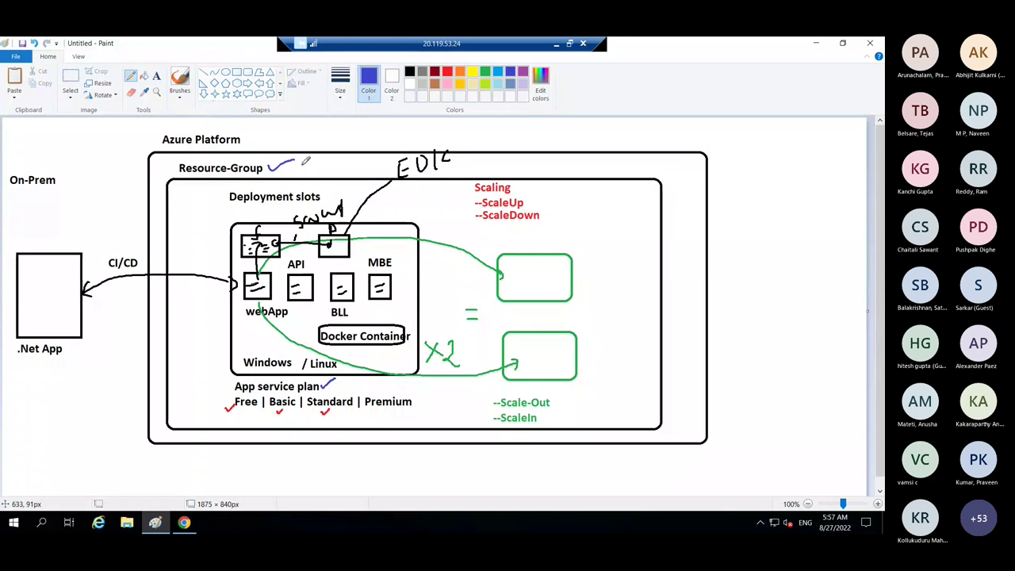
drag(268, 167, 294, 161)
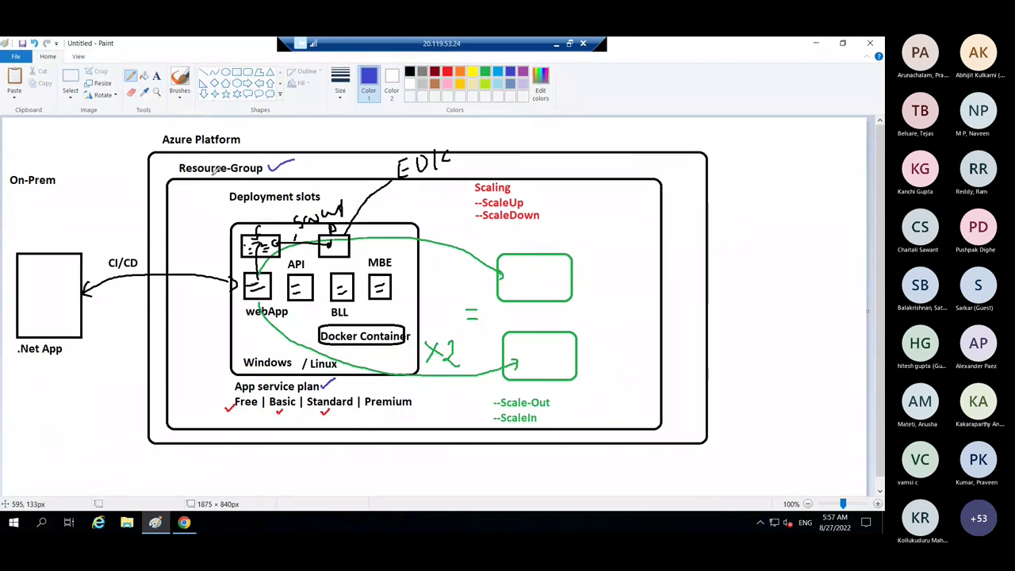
mouse_move(184, 158)
mouse_down()
mouse_move(176, 167)
mouse_move(187, 157)
mouse_up()
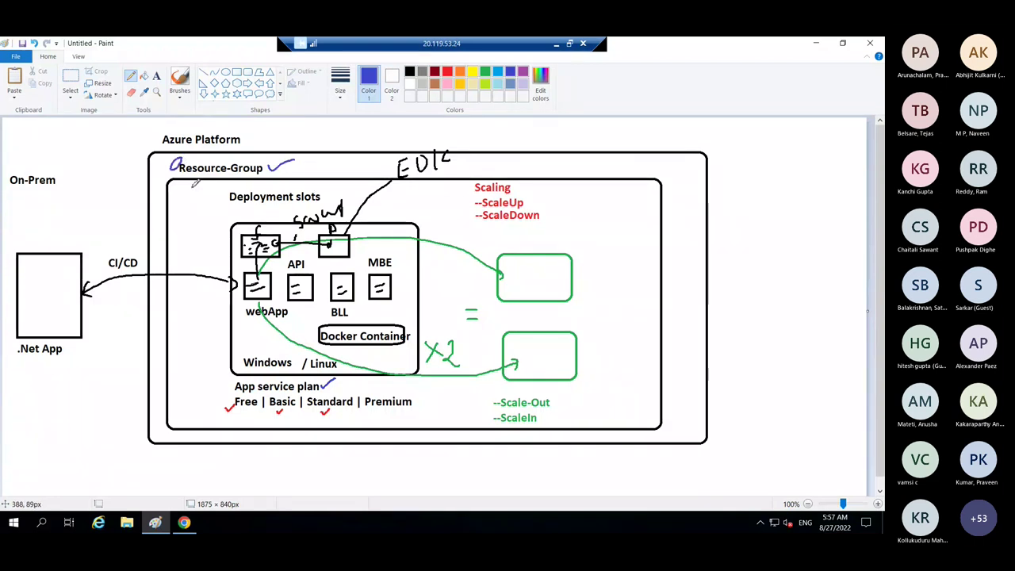
drag(331, 380, 321, 388)
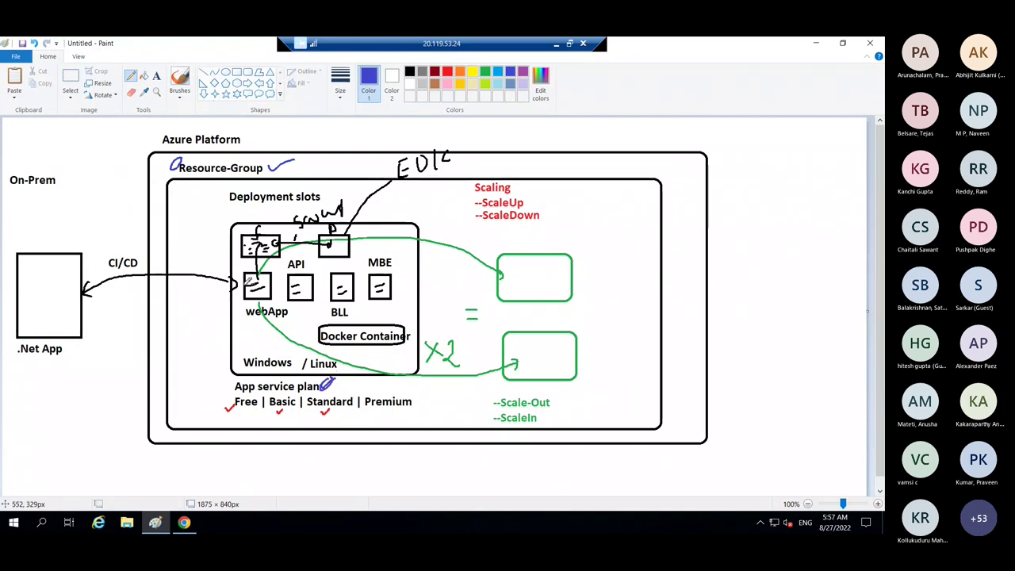
drag(247, 270, 251, 262)
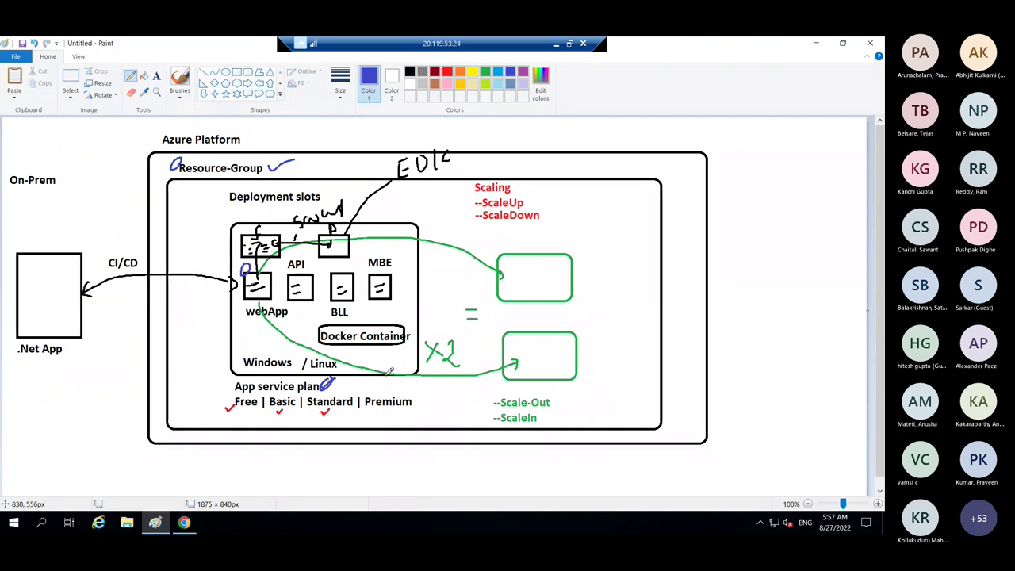
- Open the Create App Service Plan form from the App Service plans page
click(184, 523)
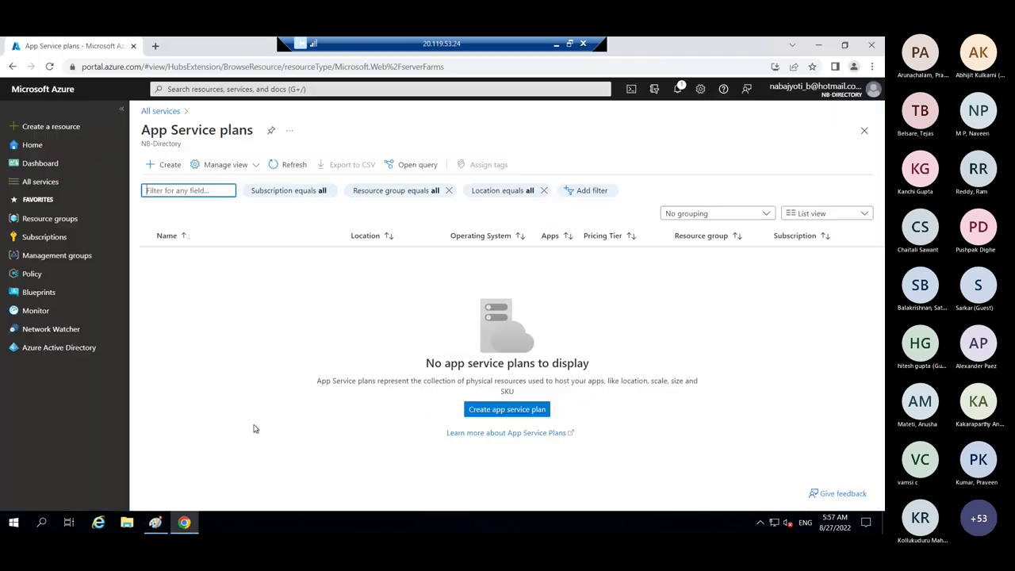
click(163, 166)
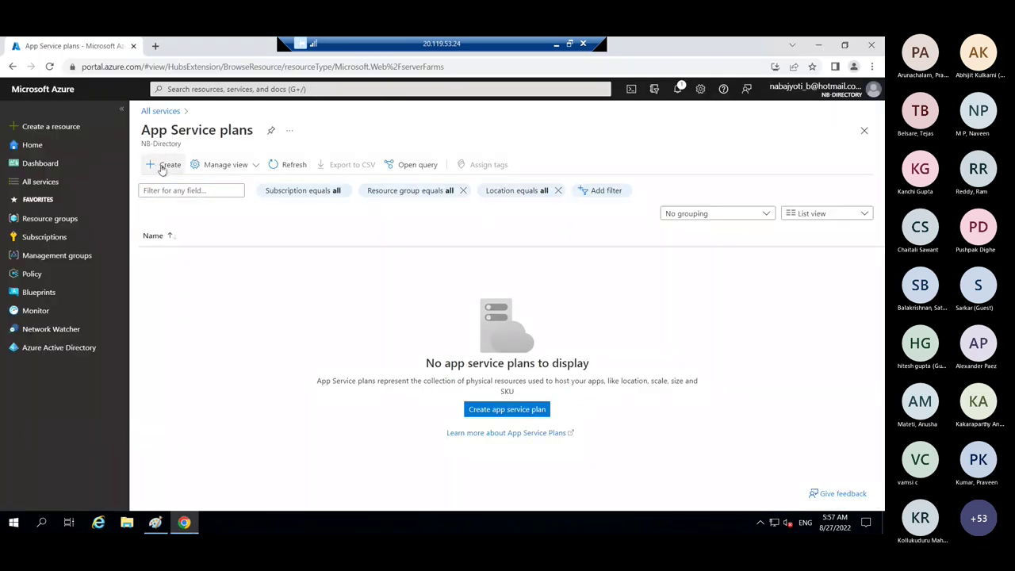
click(161, 166)
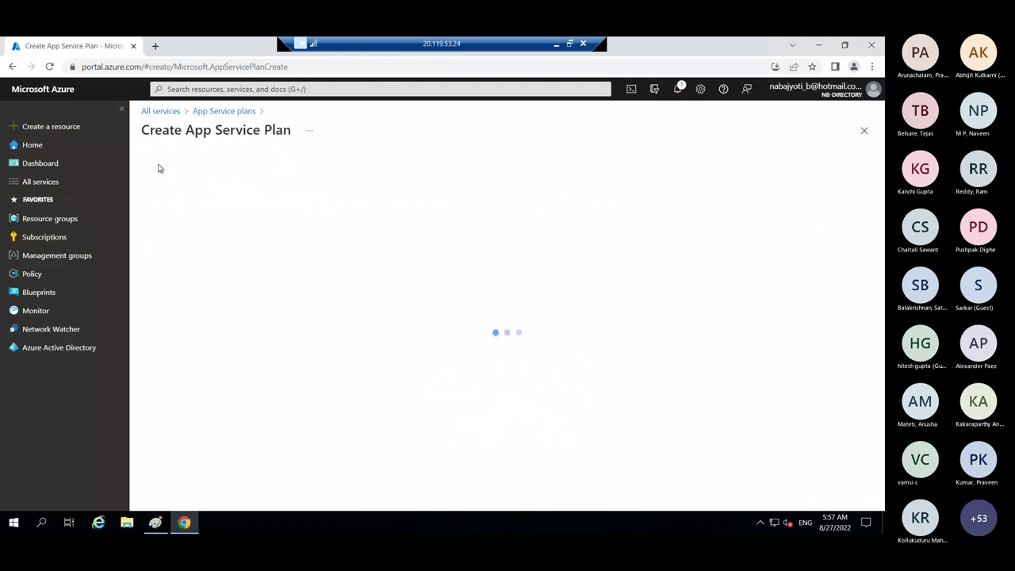
drag(155, 137, 327, 137)
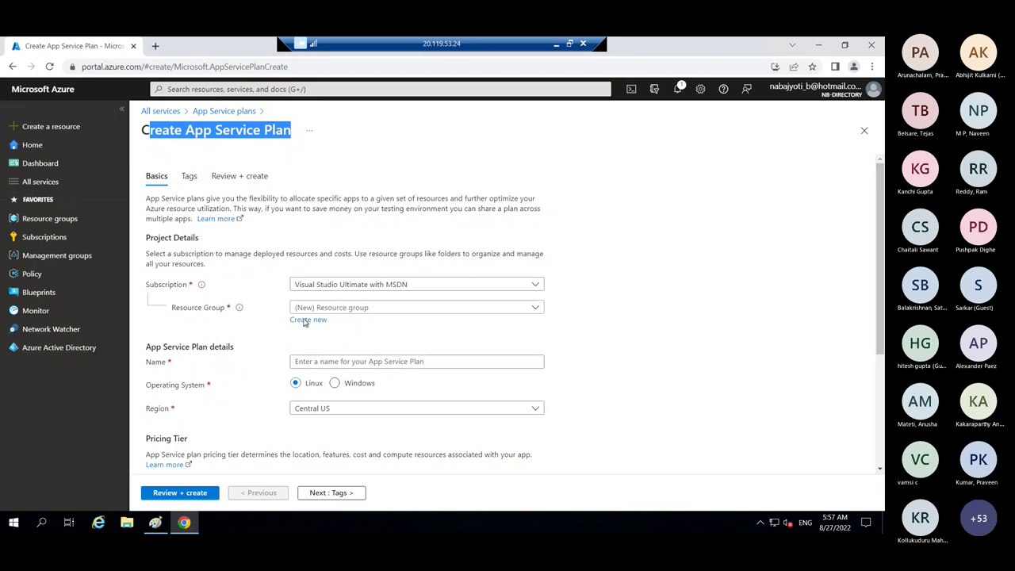
- Create a new resource group named demo-RG for the plan
click(306, 320)
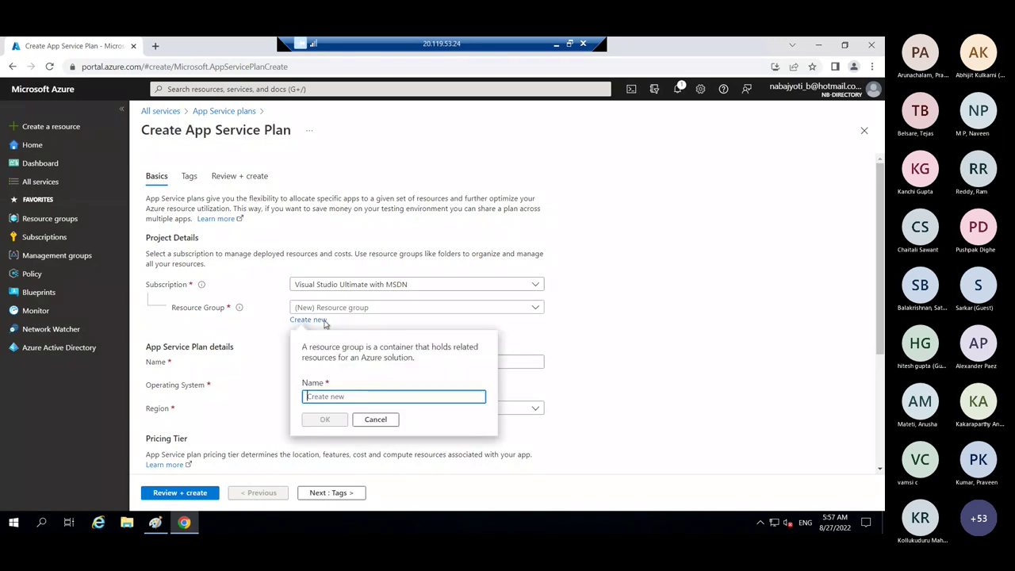
click(300, 318)
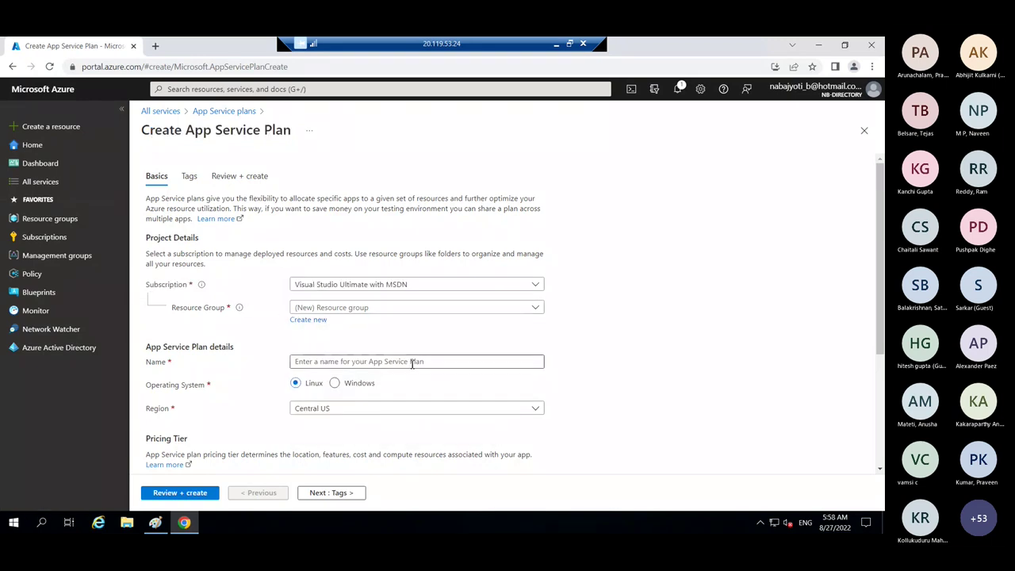
click(301, 320)
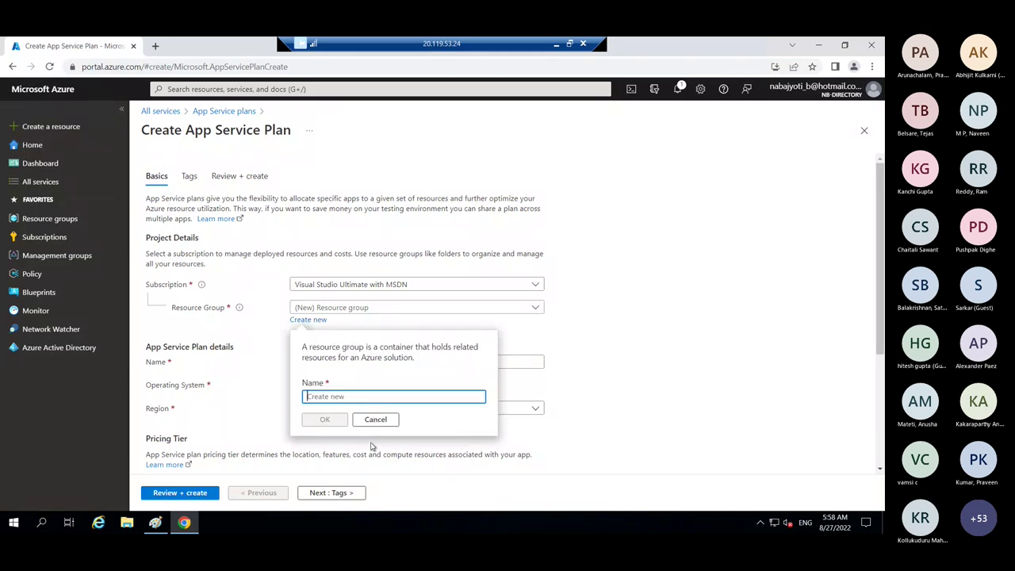
text(dem)
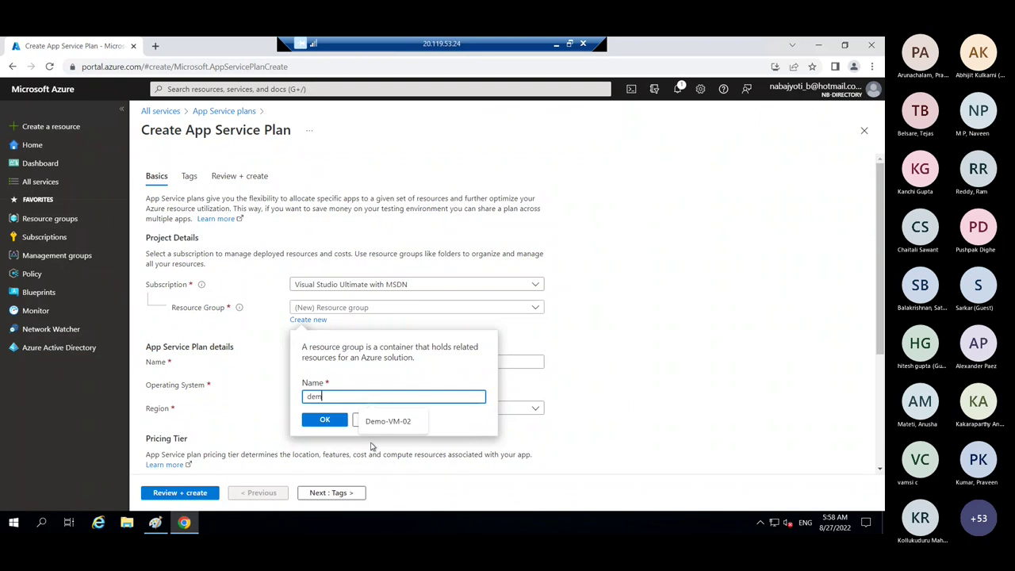
text(o-RG)
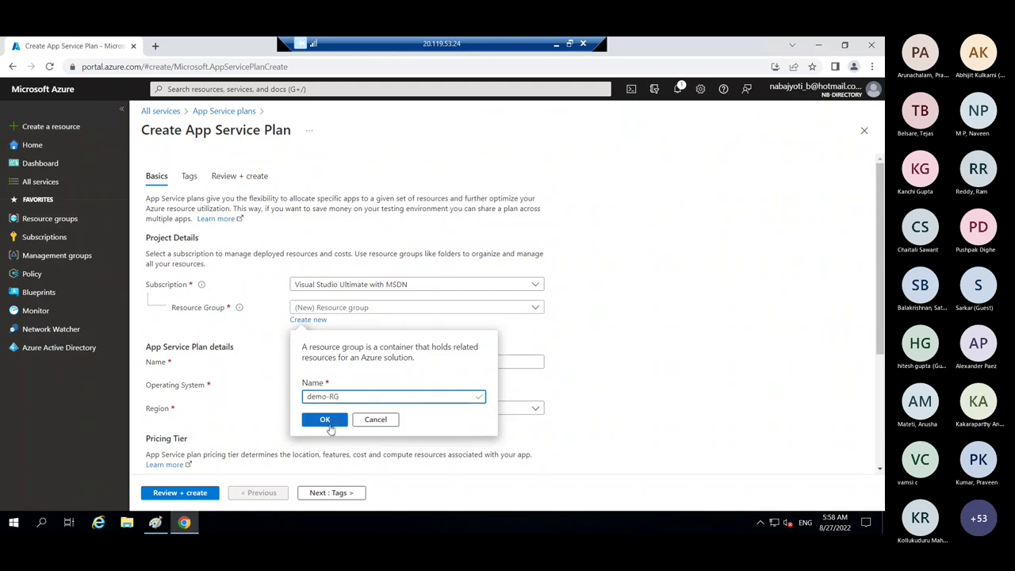
click(330, 427)
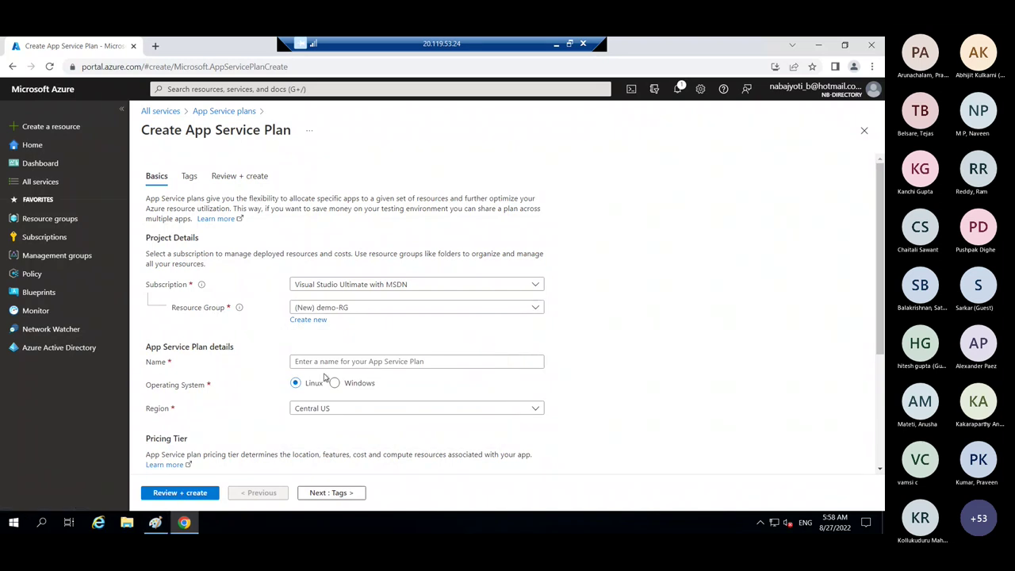
click(156, 522)
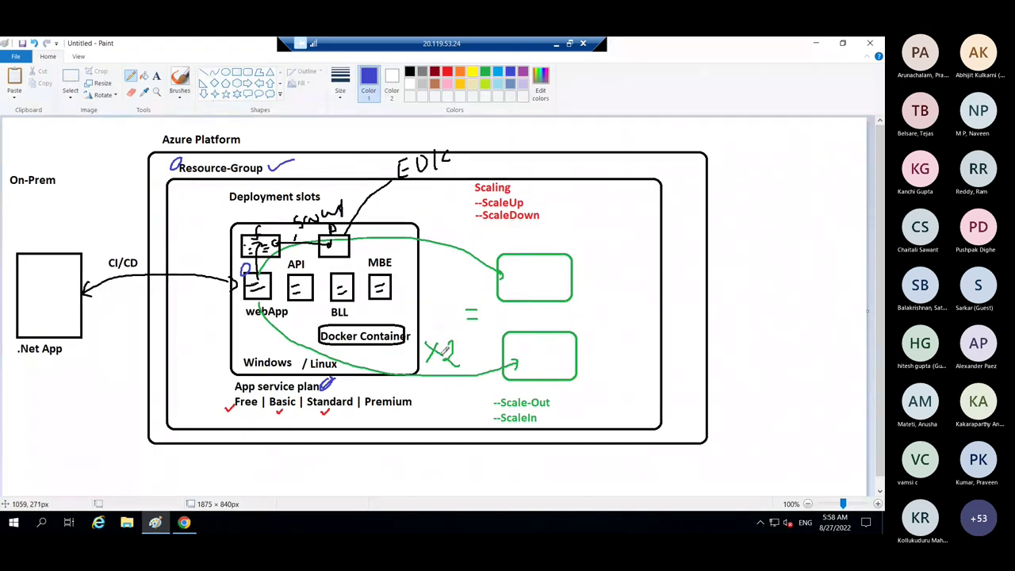
- Enter demo-asp as the App Service plan name
click(183, 522)
drag(879, 315, 880, 356)
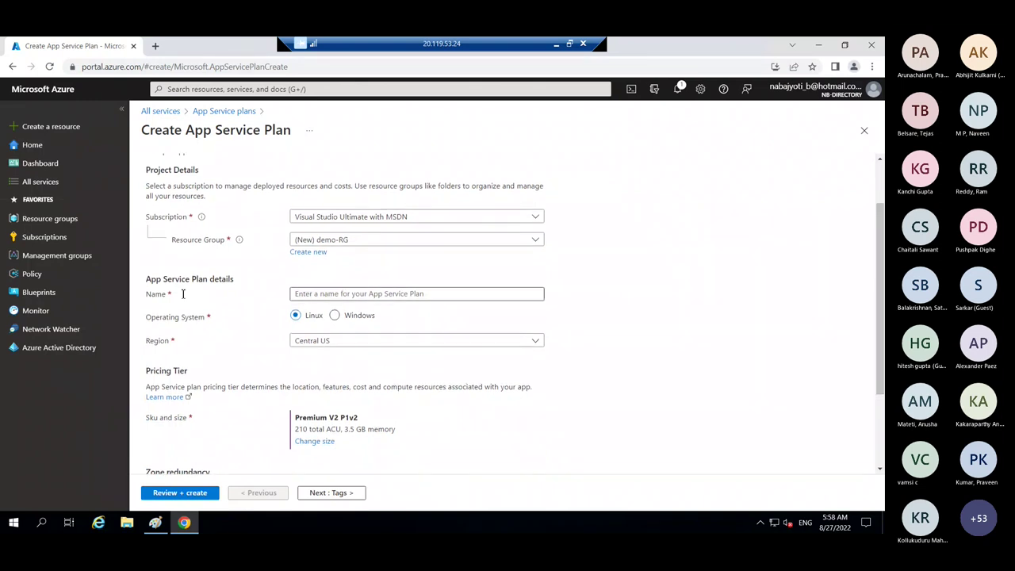
drag(234, 284, 146, 280)
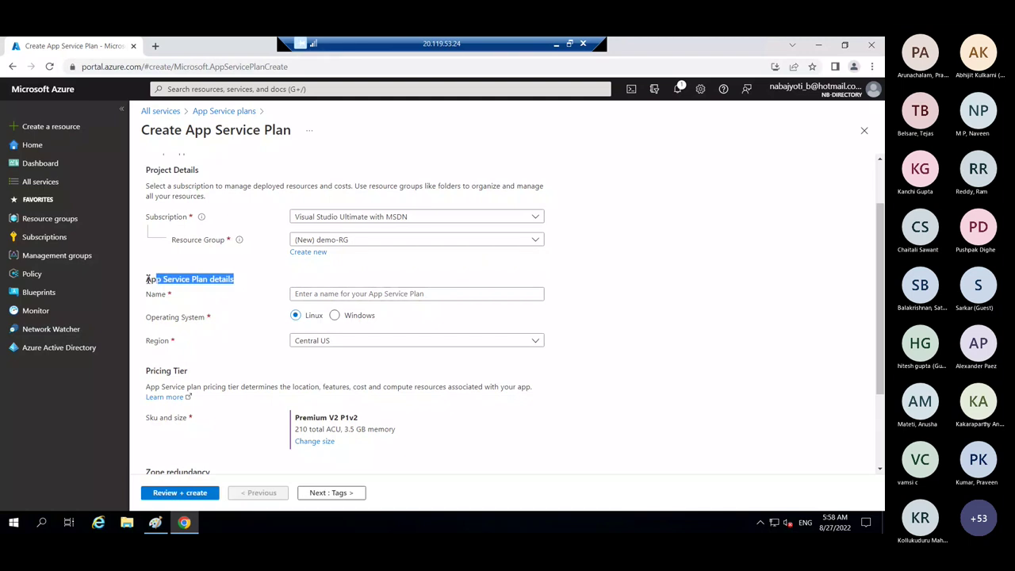
click(307, 296)
text(d)
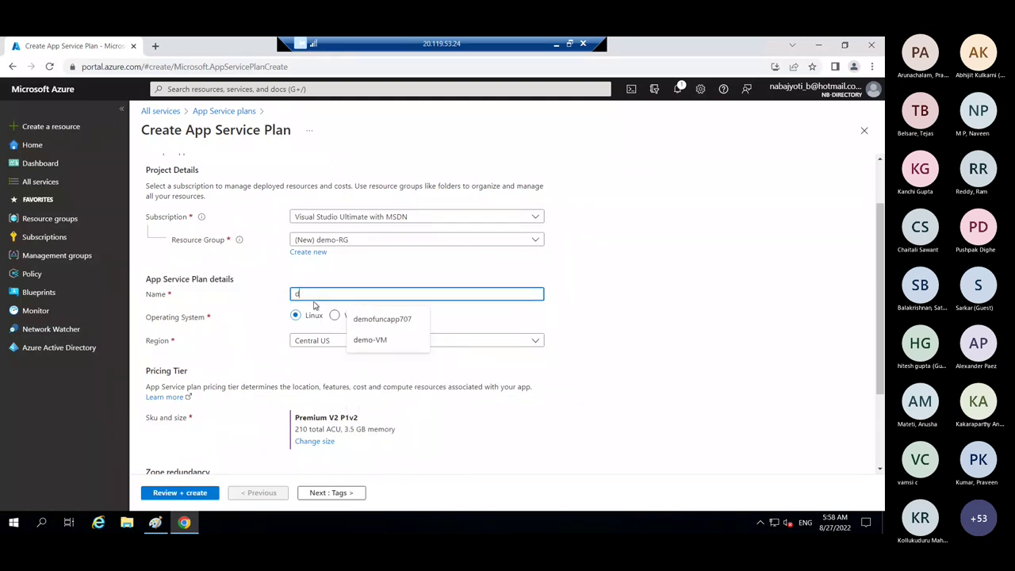
text(emo-as)
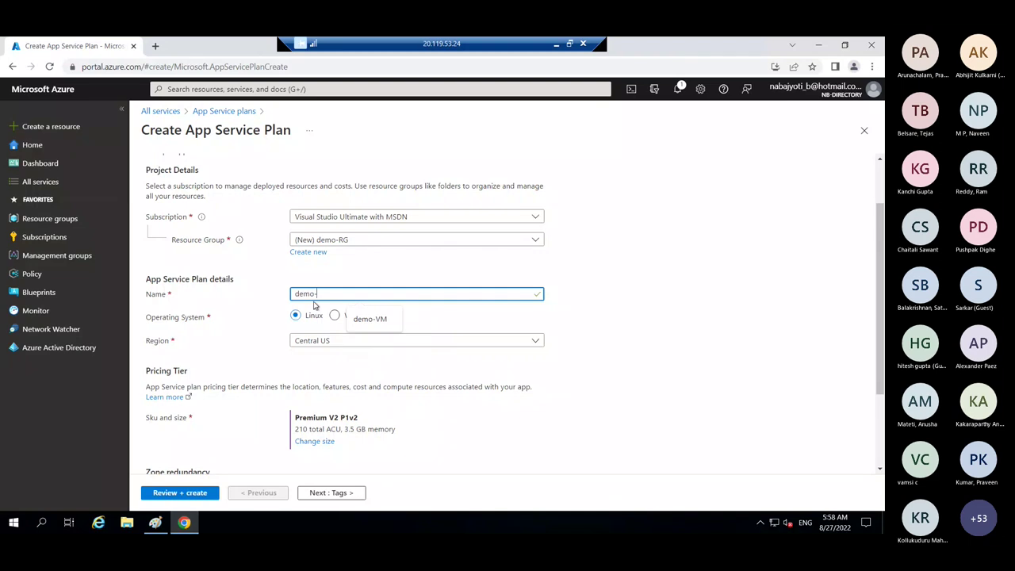
text(p)
click(400, 277)
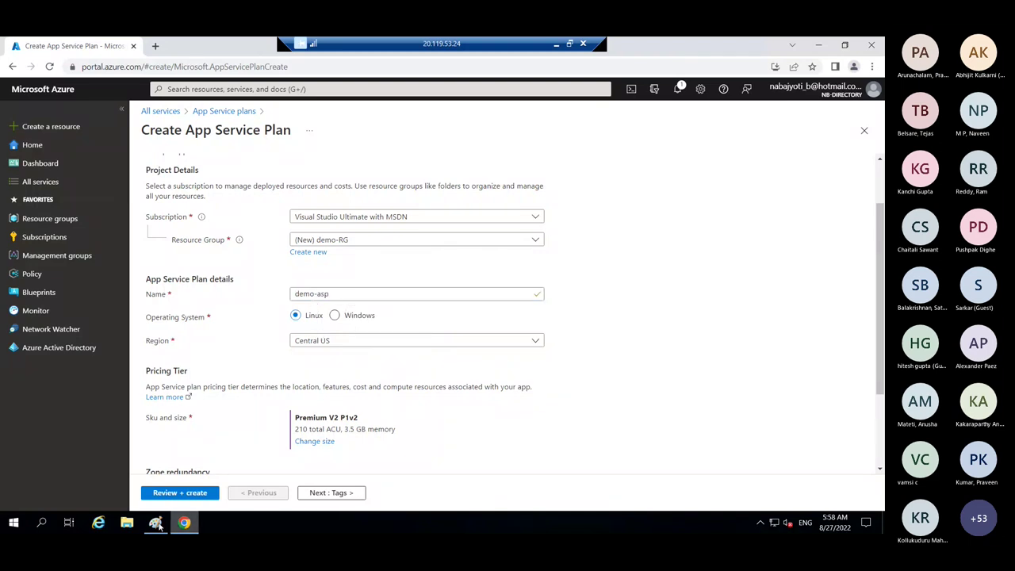
click(156, 522)
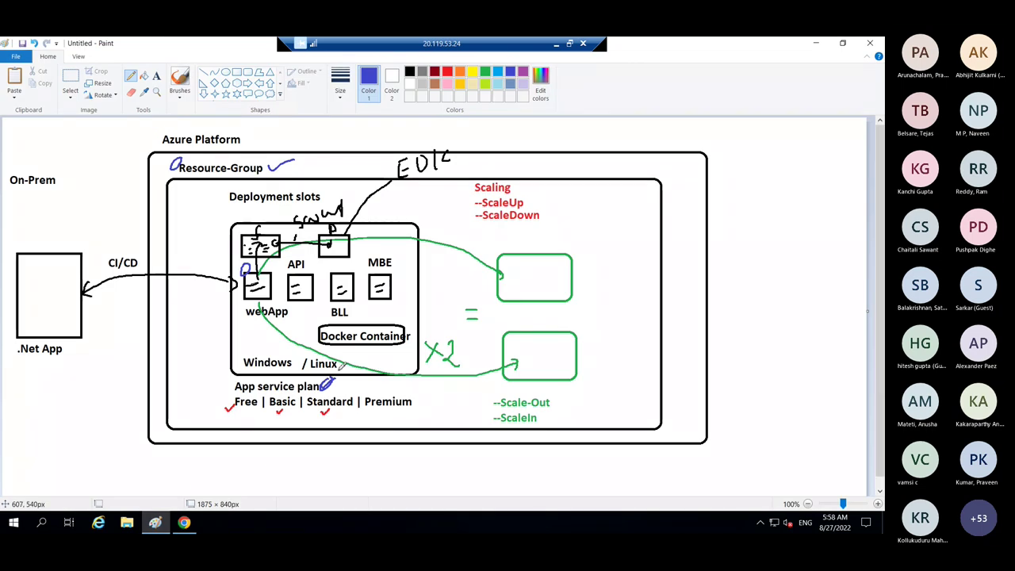
- Set the plan's operating system to Windows and its region to East US
click(184, 523)
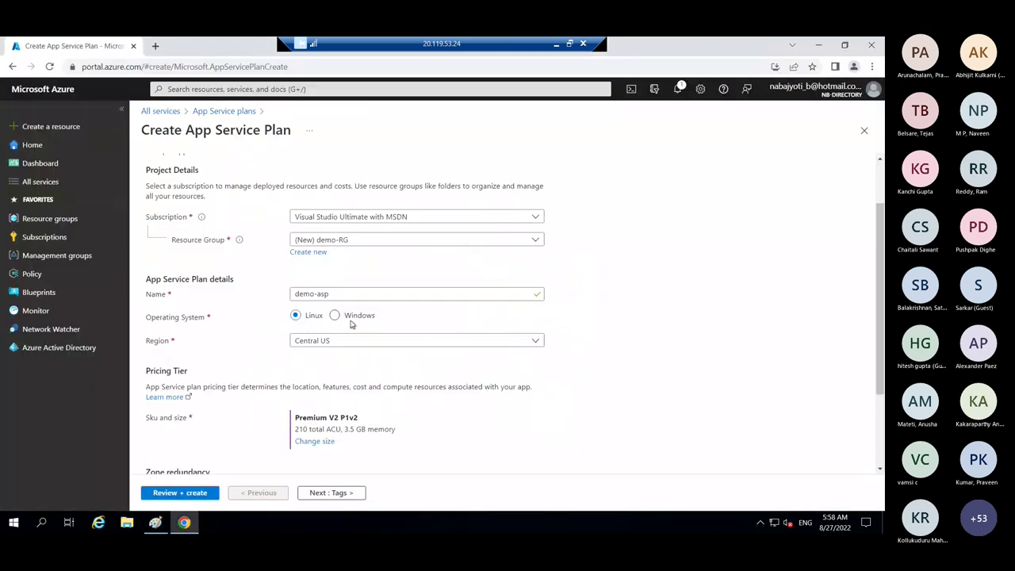
click(345, 318)
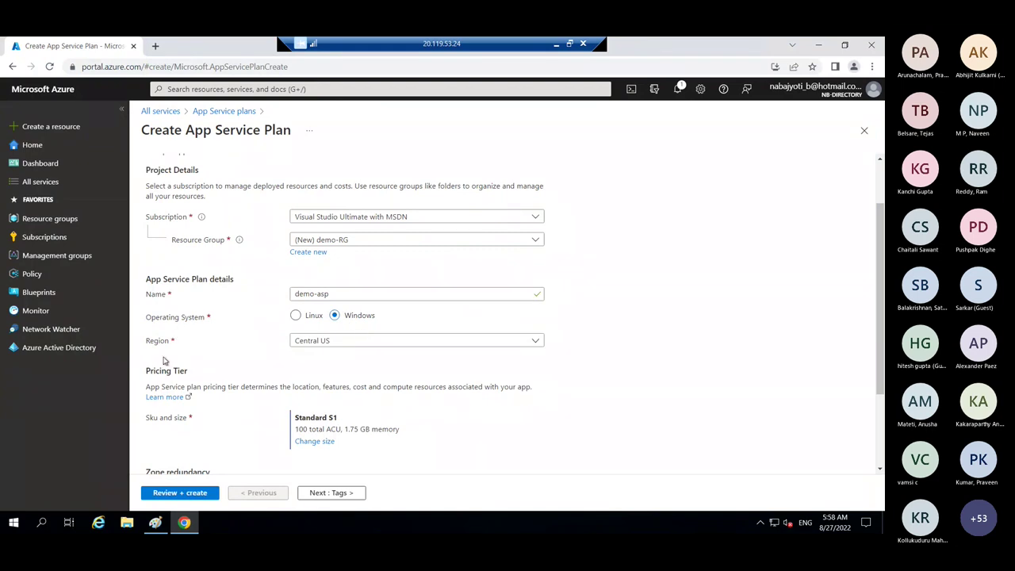
click(342, 347)
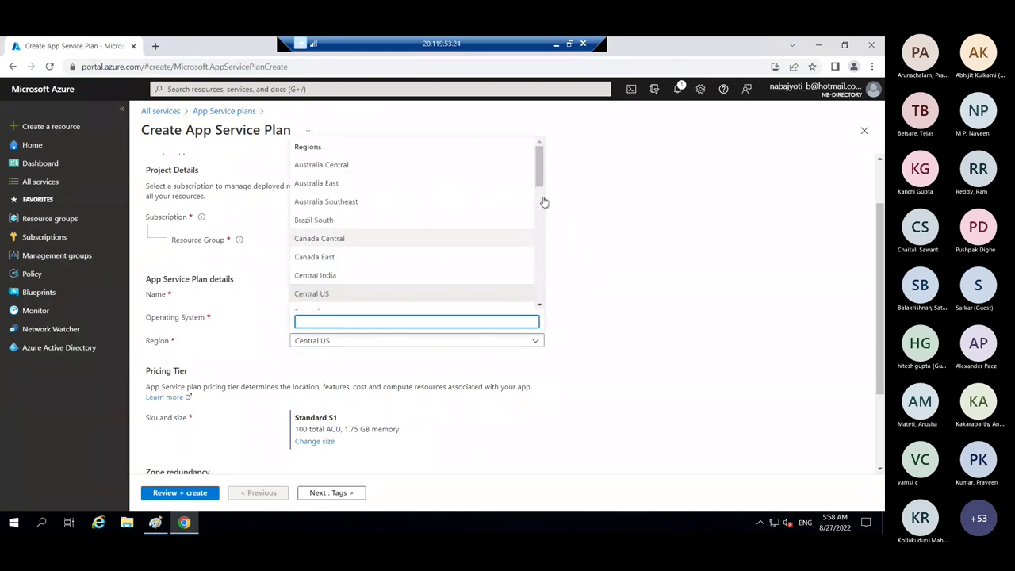
drag(539, 192, 539, 212)
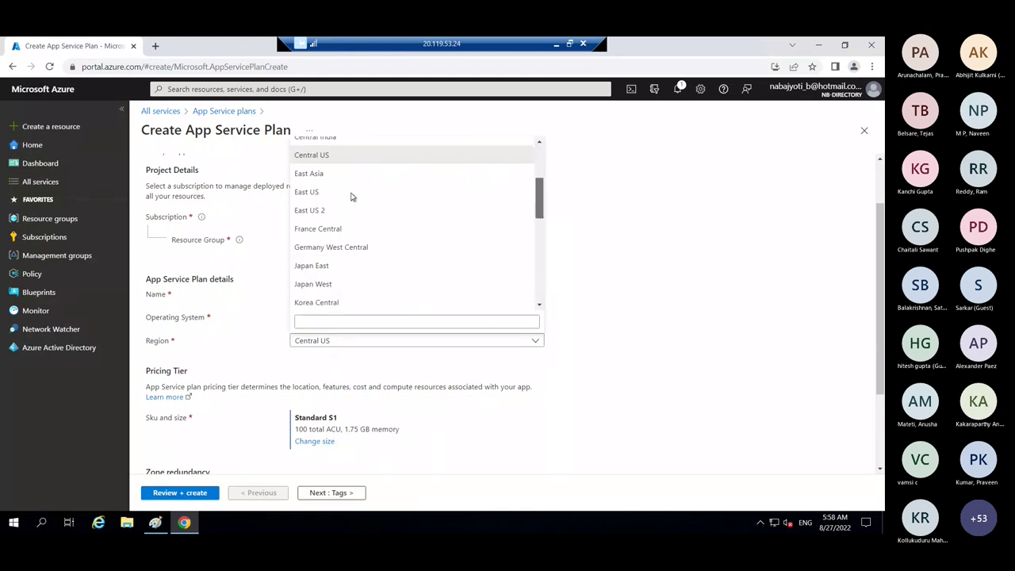
click(316, 193)
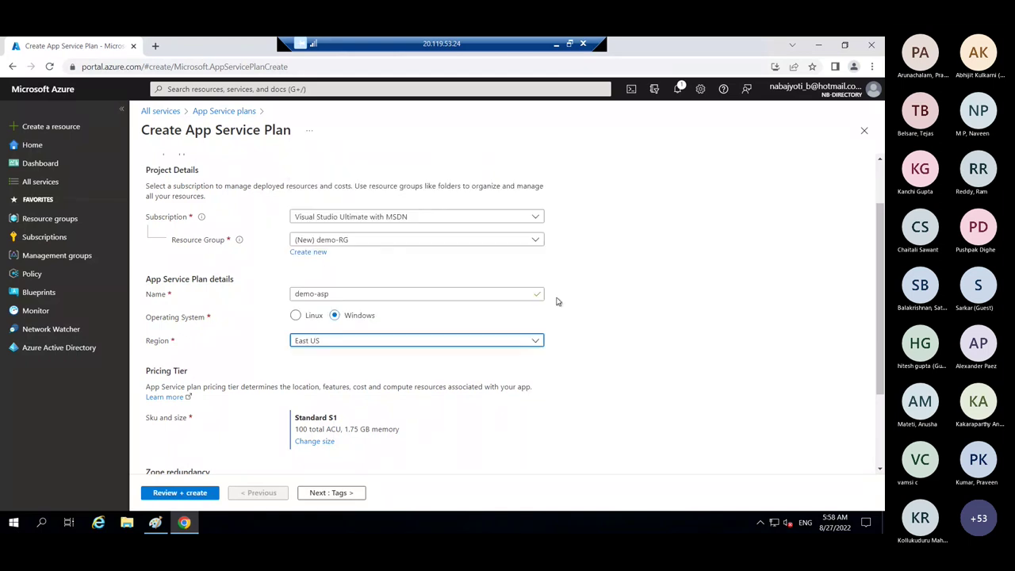
click(537, 343)
drag(540, 158, 542, 189)
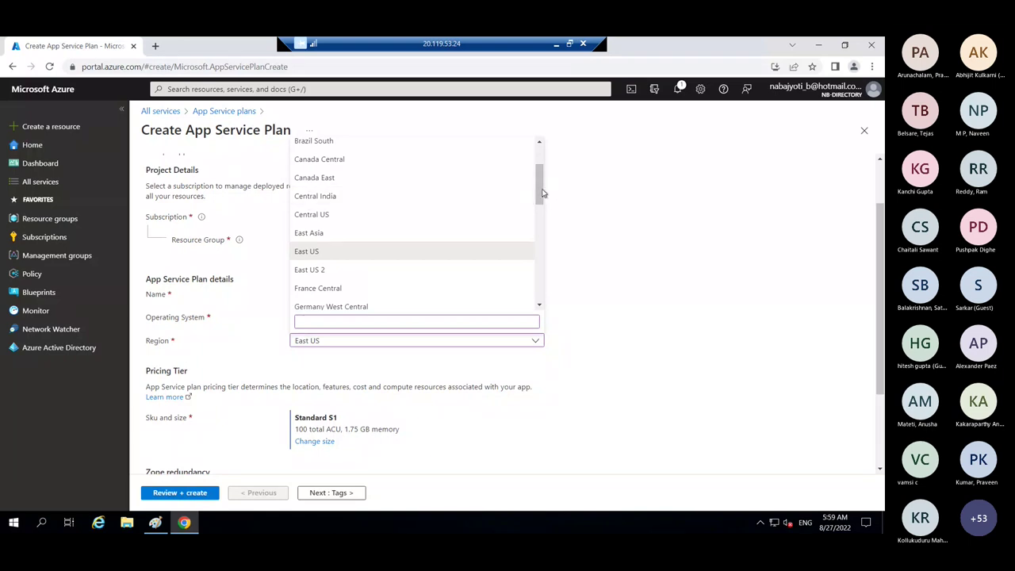
scroll(543, 192, down, 4)
scroll(547, 199, up, 5)
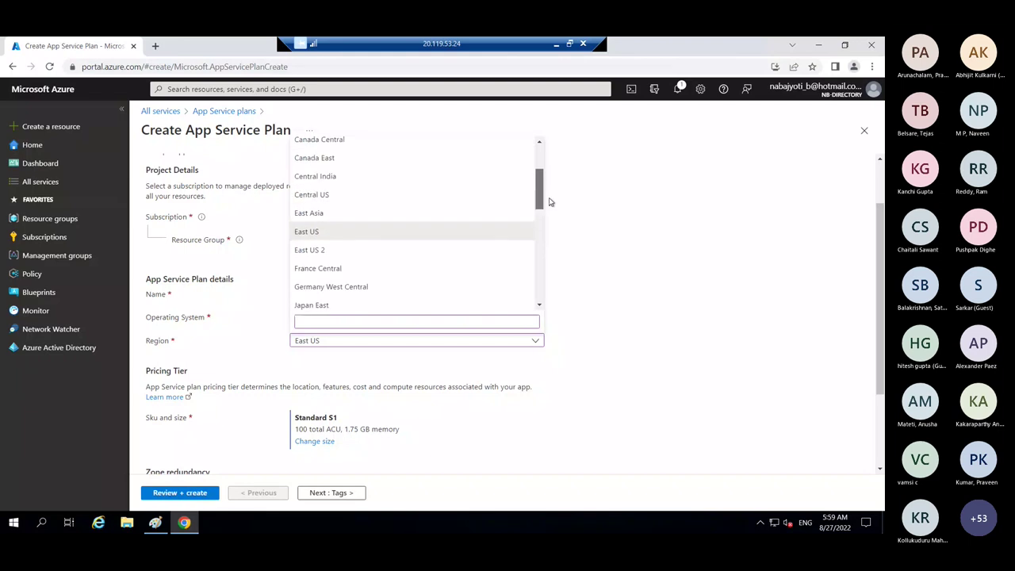
scroll(544, 199, down, 1)
scroll(544, 199, up, 1)
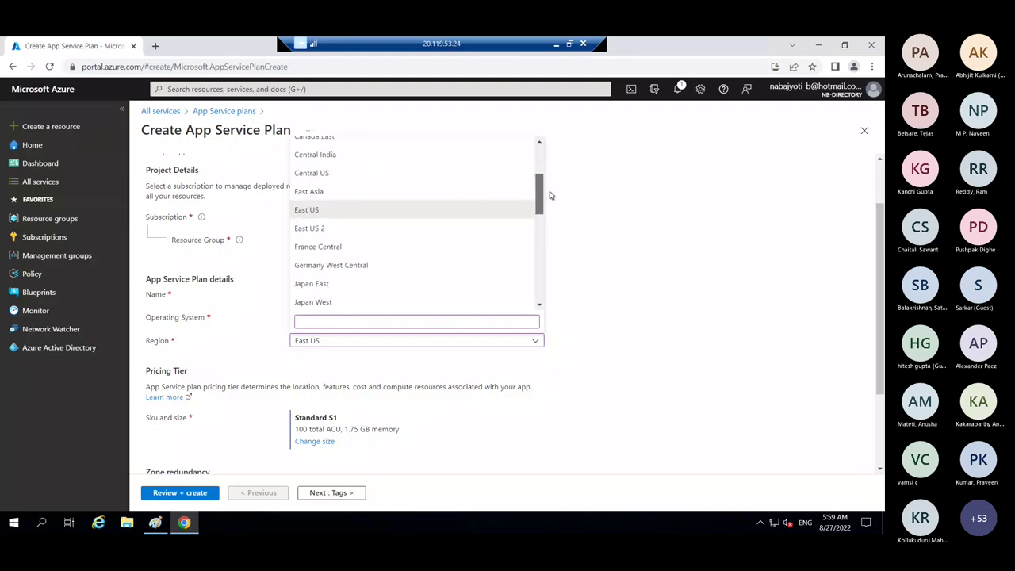
click(308, 211)
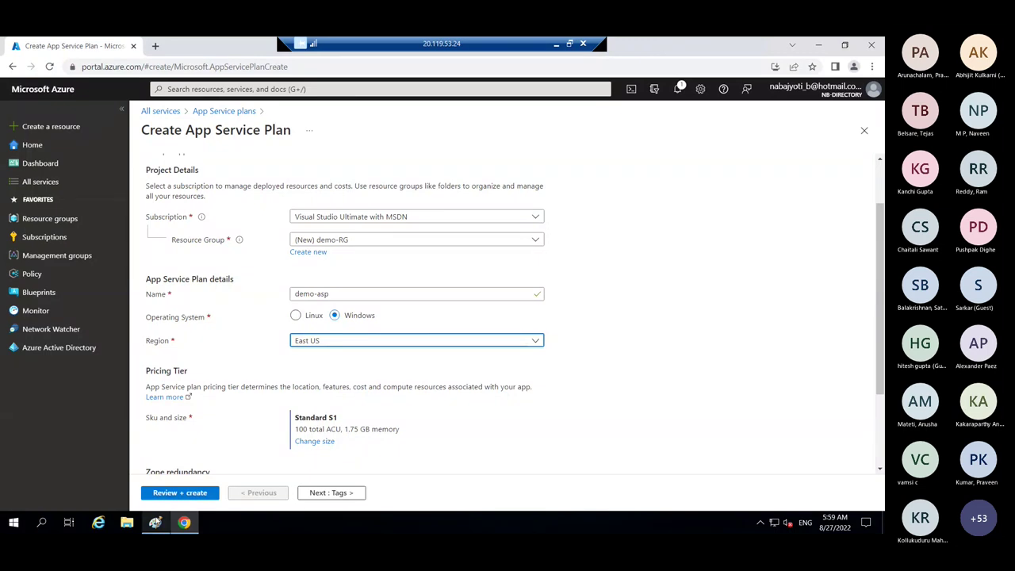
click(156, 522)
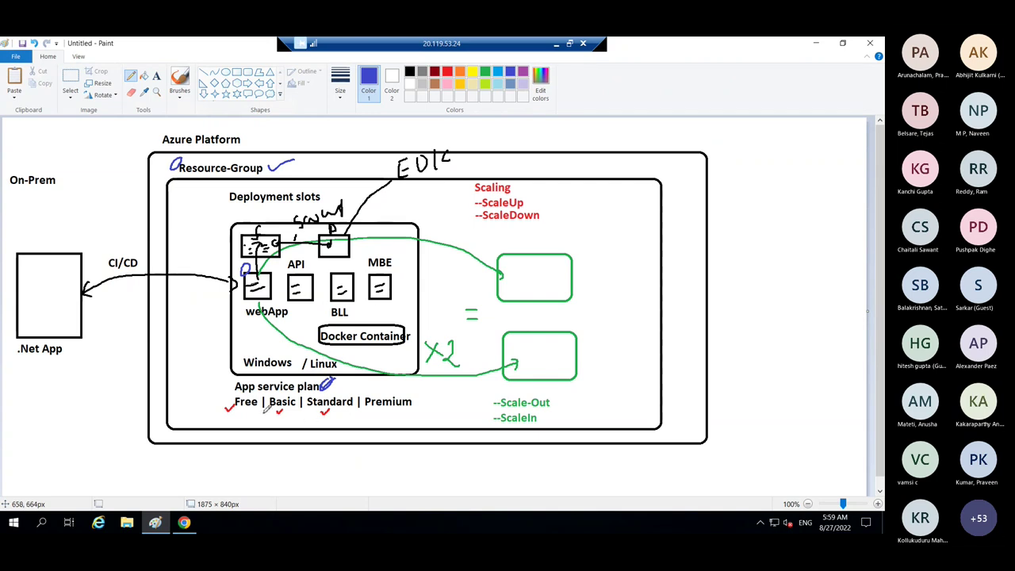
- Underline the Free, Standard and Premium tiers in blue on the diagram
drag(237, 410, 244, 410)
drag(313, 413, 383, 411)
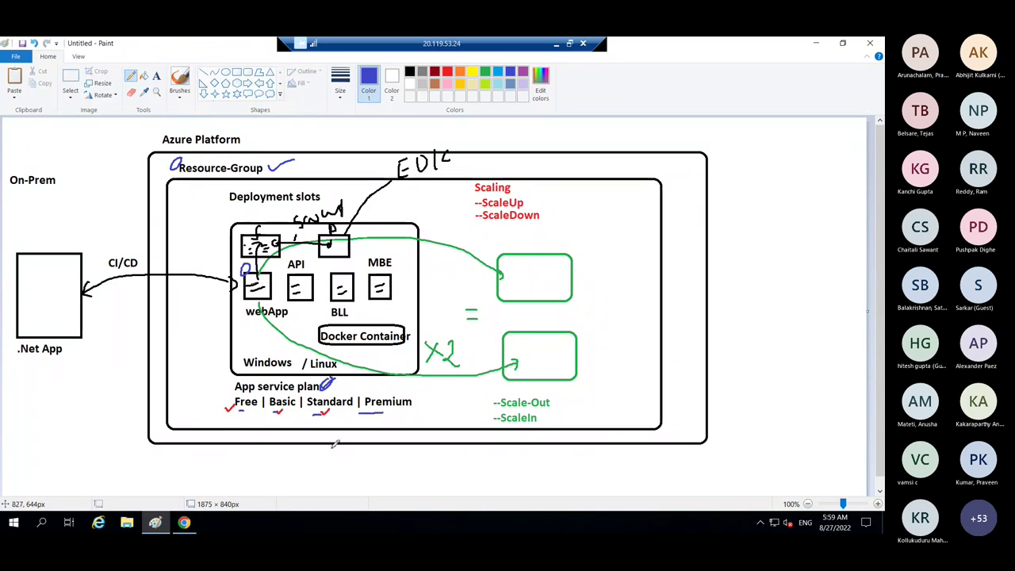
click(184, 522)
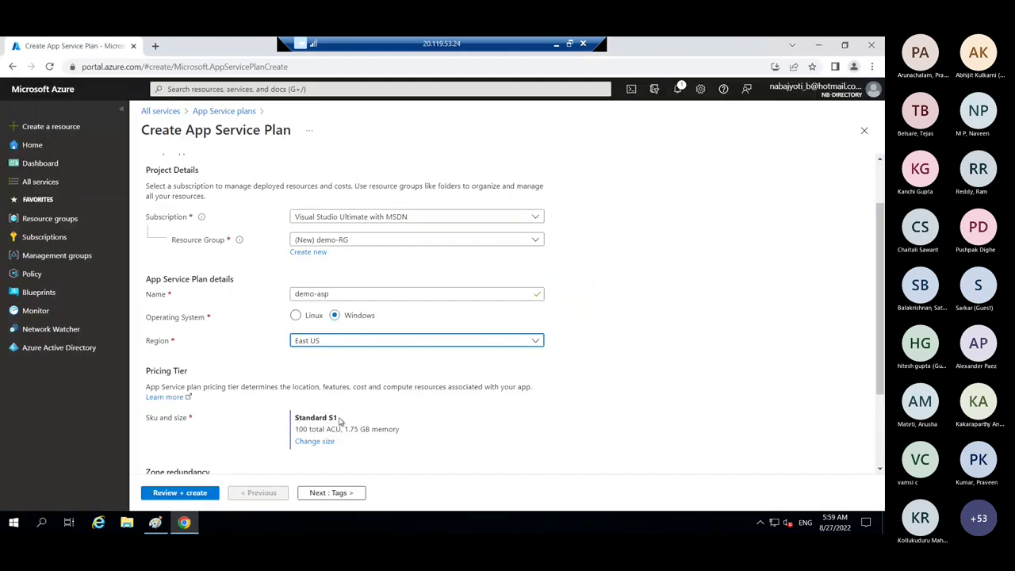
drag(340, 421, 284, 447)
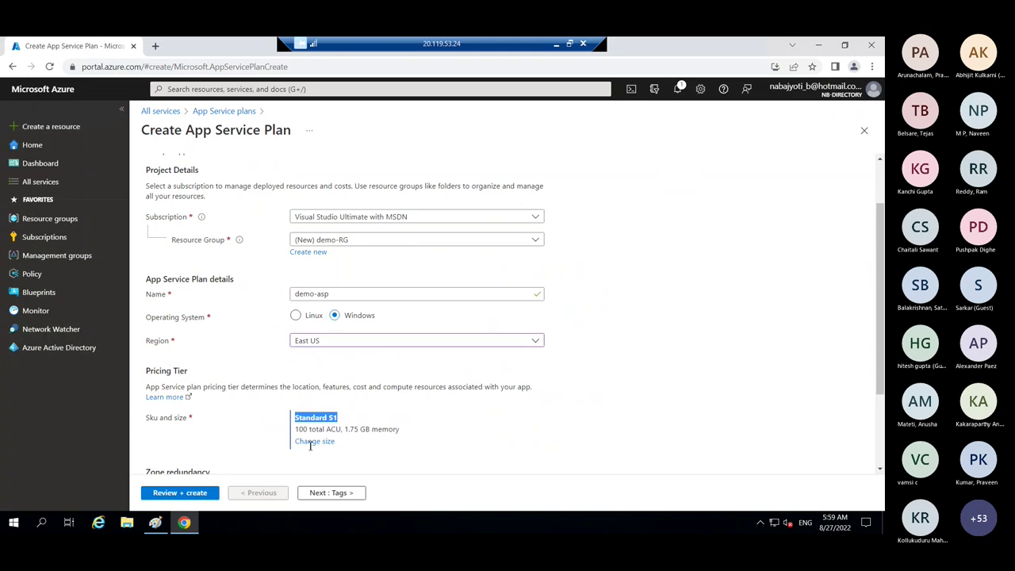
click(314, 443)
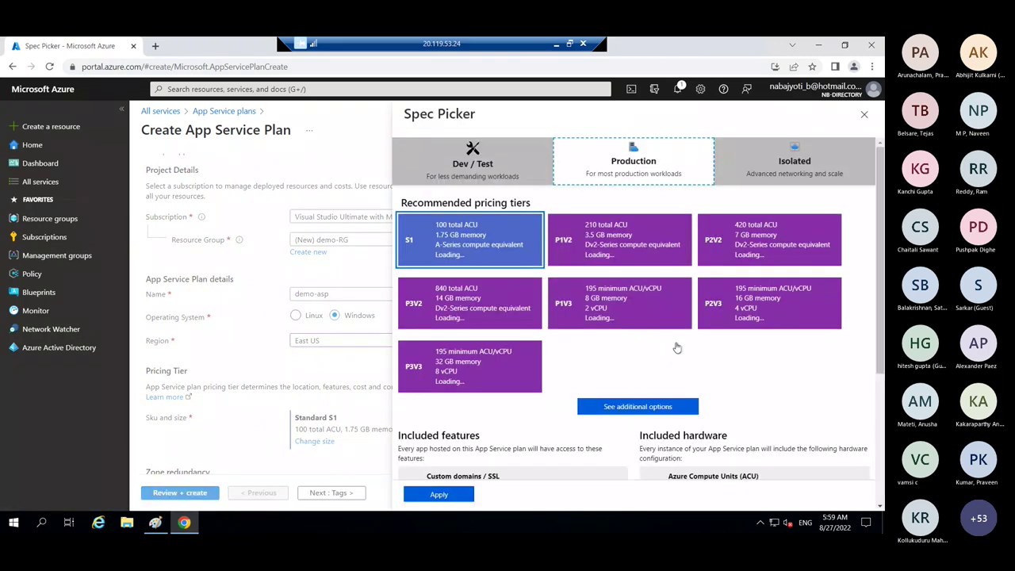
click(594, 407)
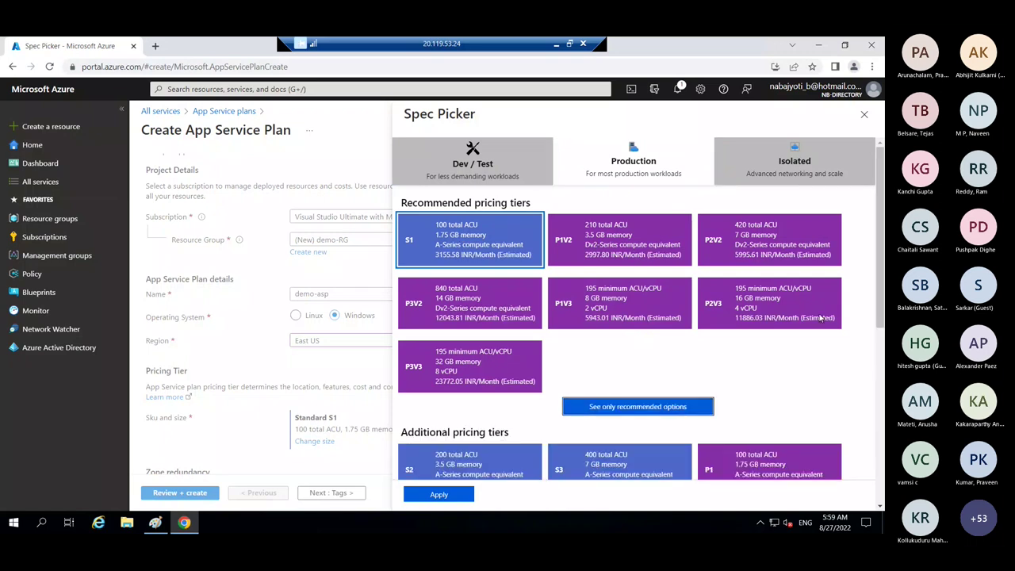
drag(883, 317, 884, 394)
click(602, 249)
scroll(882, 355, down, 5)
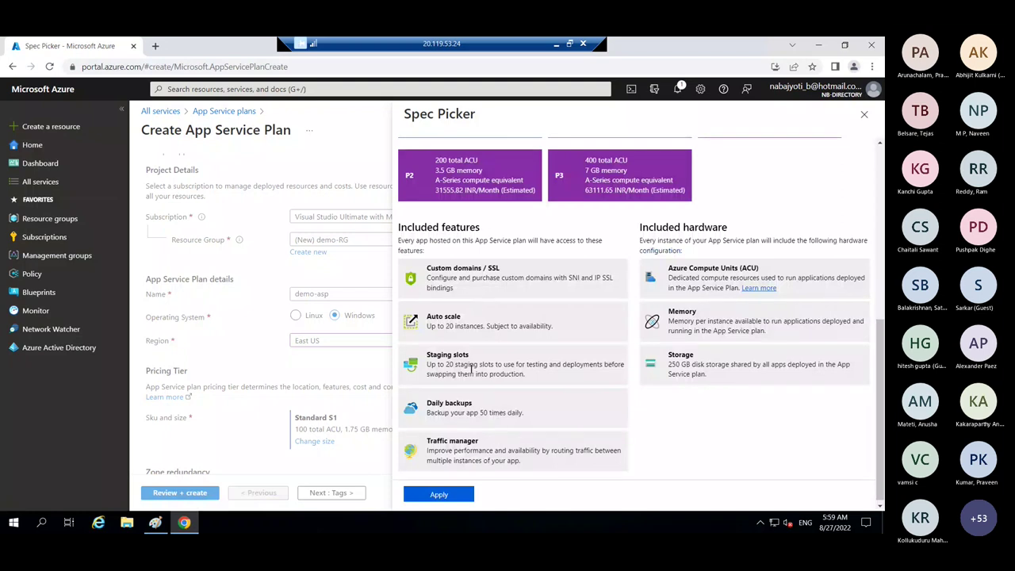
scroll(692, 197, up, 5)
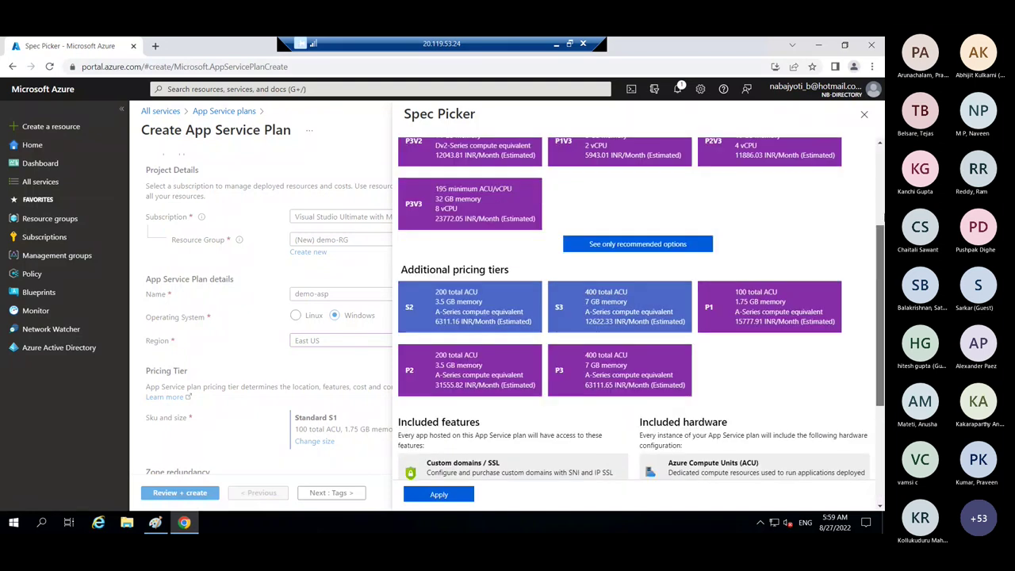
click(443, 249)
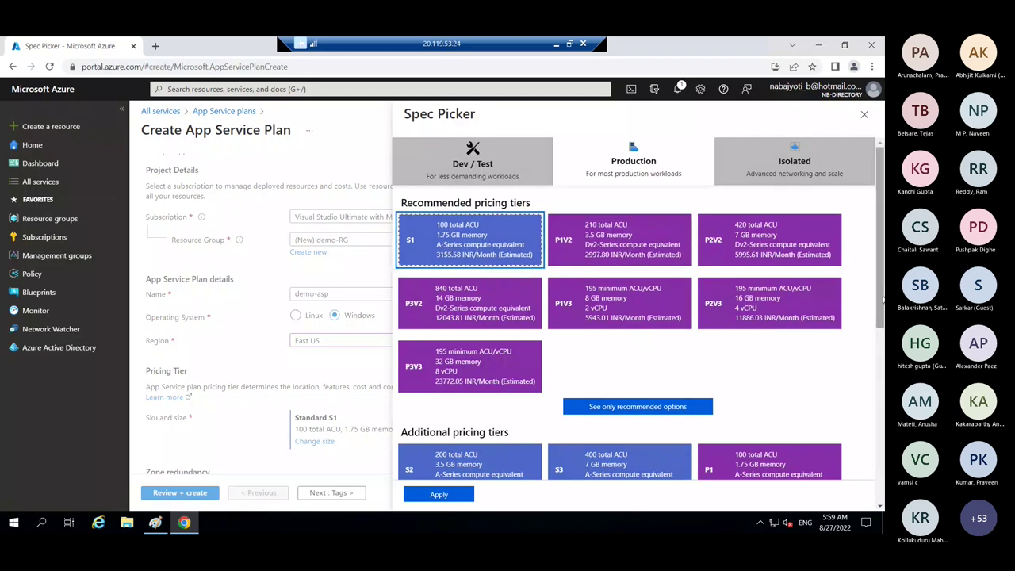
scroll(634, 310, down, 5)
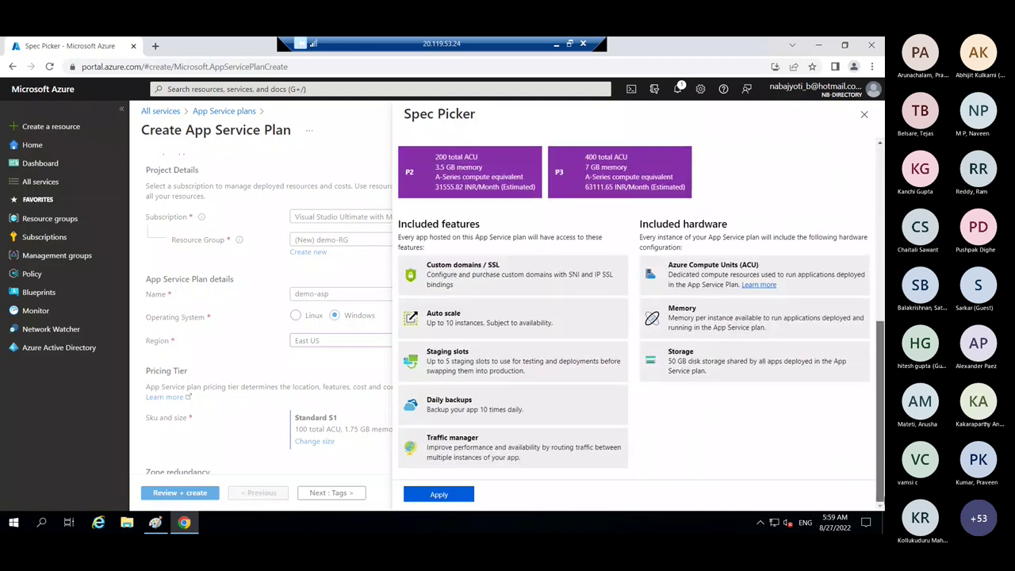
scroll(457, 246, up, 5)
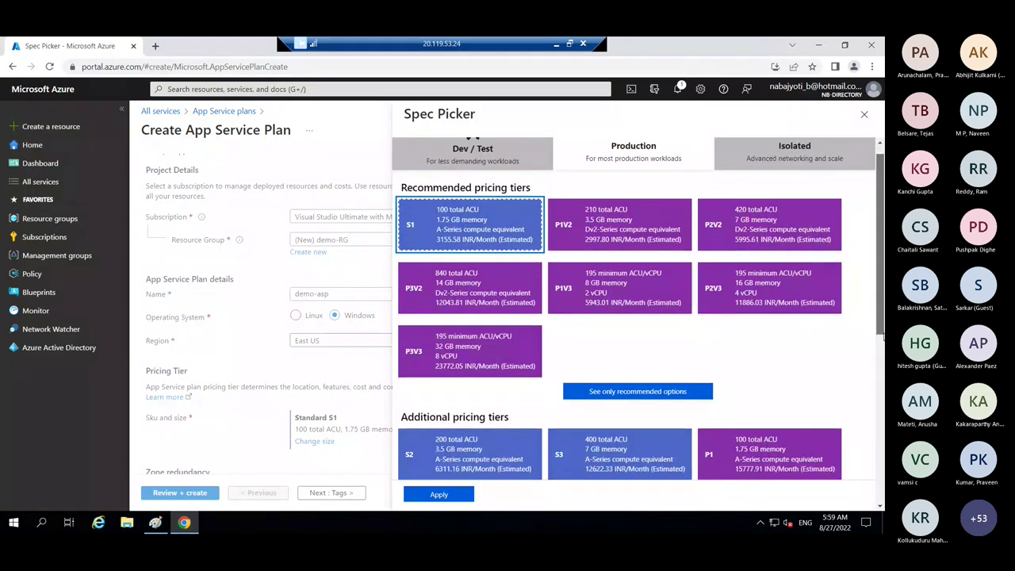
scroll(881, 287, down, 2)
scroll(881, 288, up, 2)
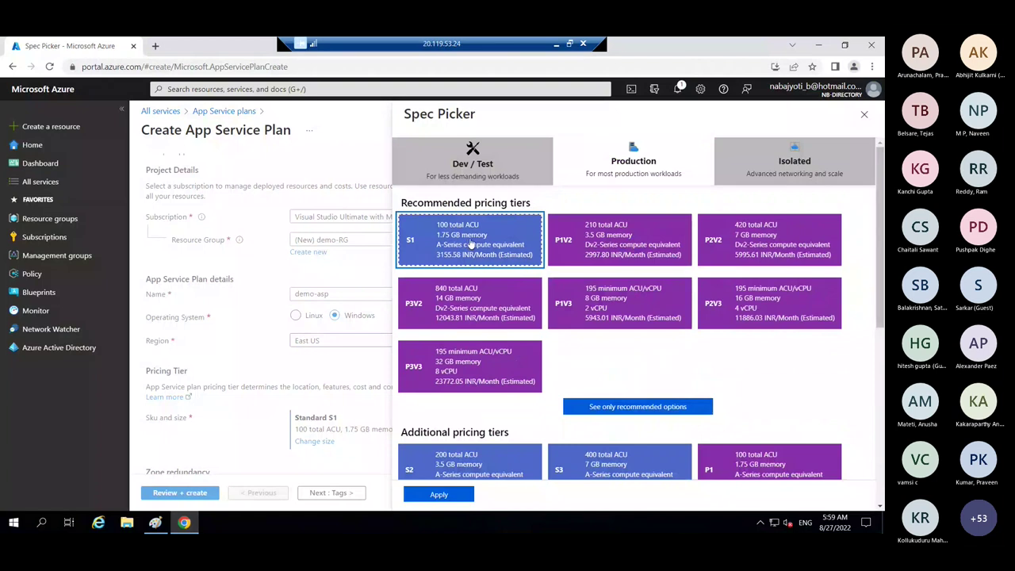
scroll(877, 371, down, 1)
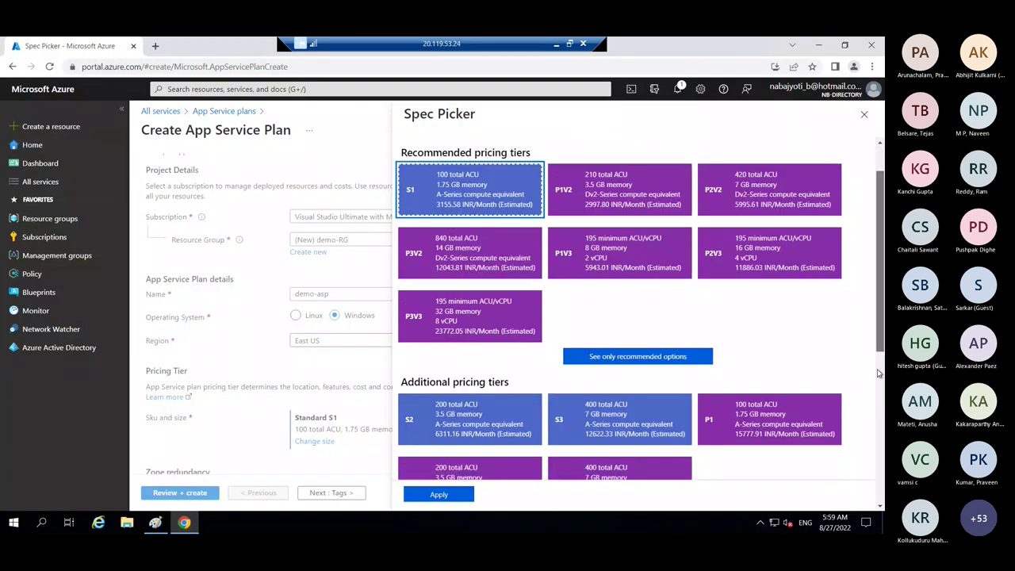
scroll(877, 369, down, 4)
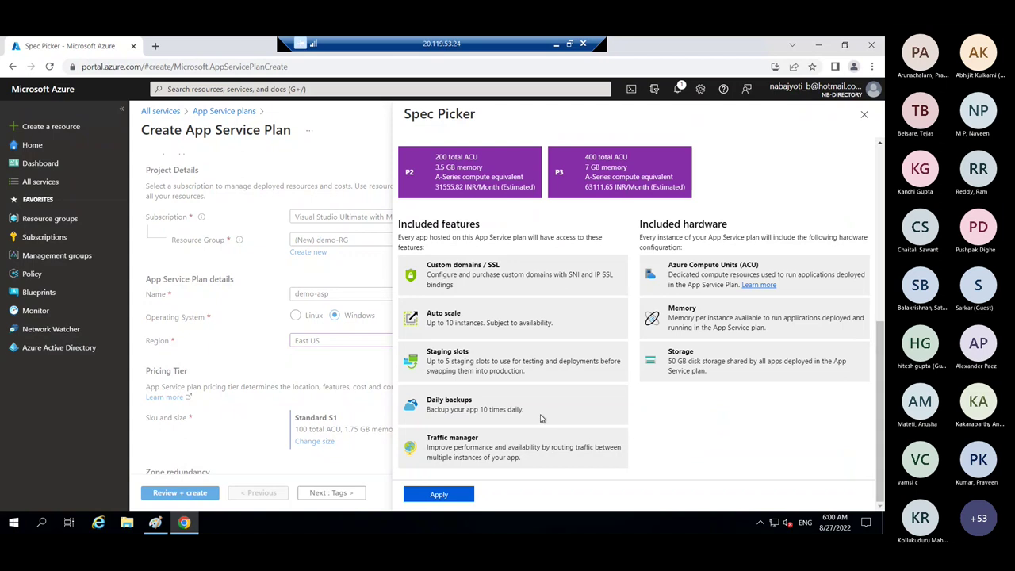
drag(880, 333, 879, 140)
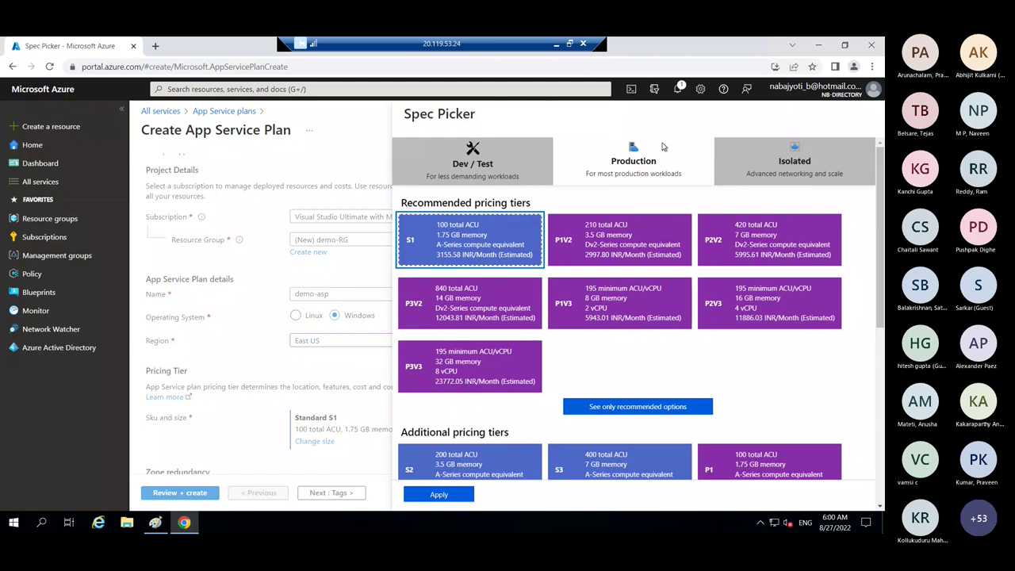
click(479, 167)
click(438, 252)
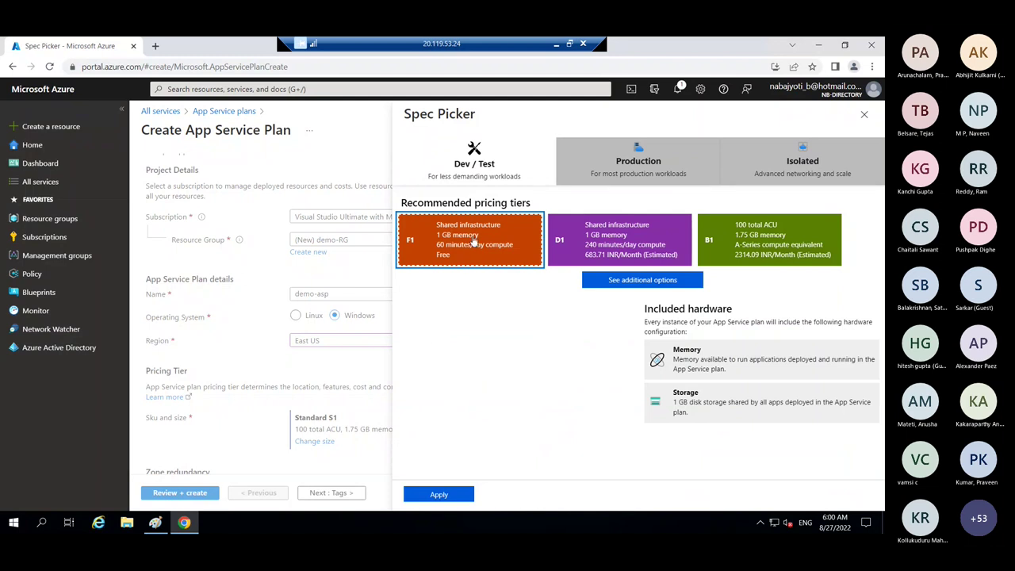
click(621, 249)
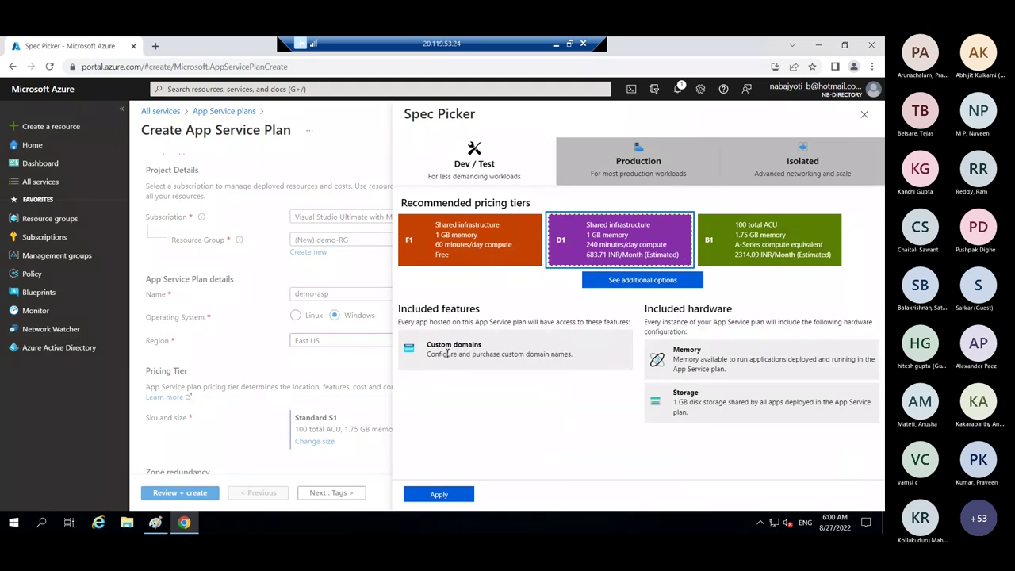
click(641, 281)
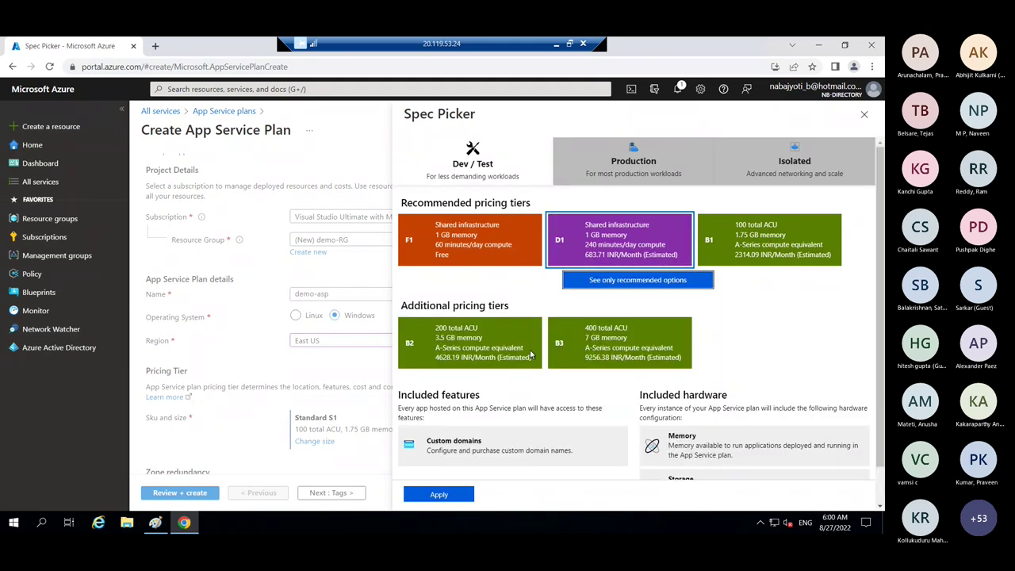
scroll(509, 382, down, 1)
scroll(503, 339, up, 1)
click(619, 167)
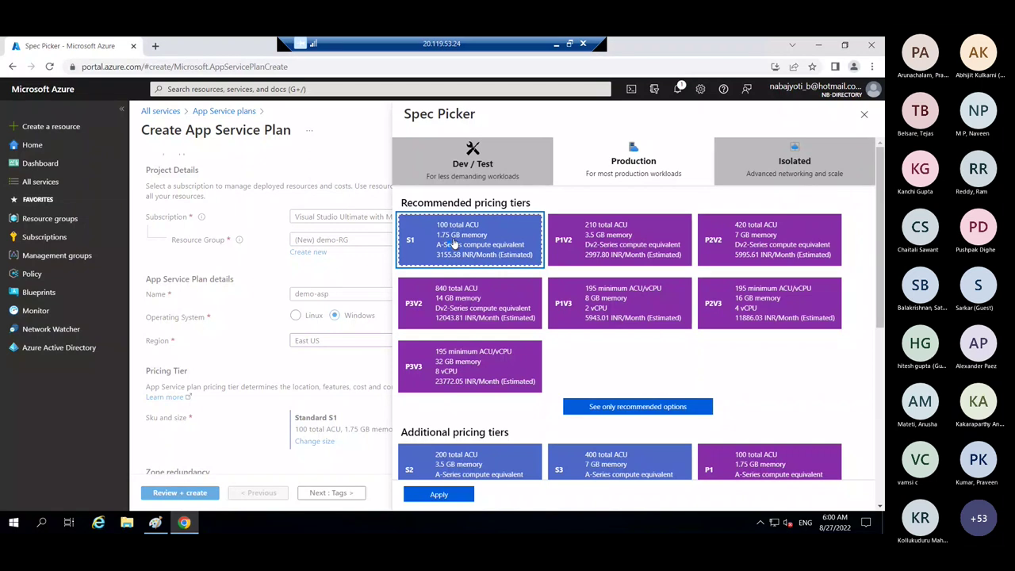
- Check the architecture diagram in Paint, then apply Standard S1 as the plan's pricing tier
click(155, 523)
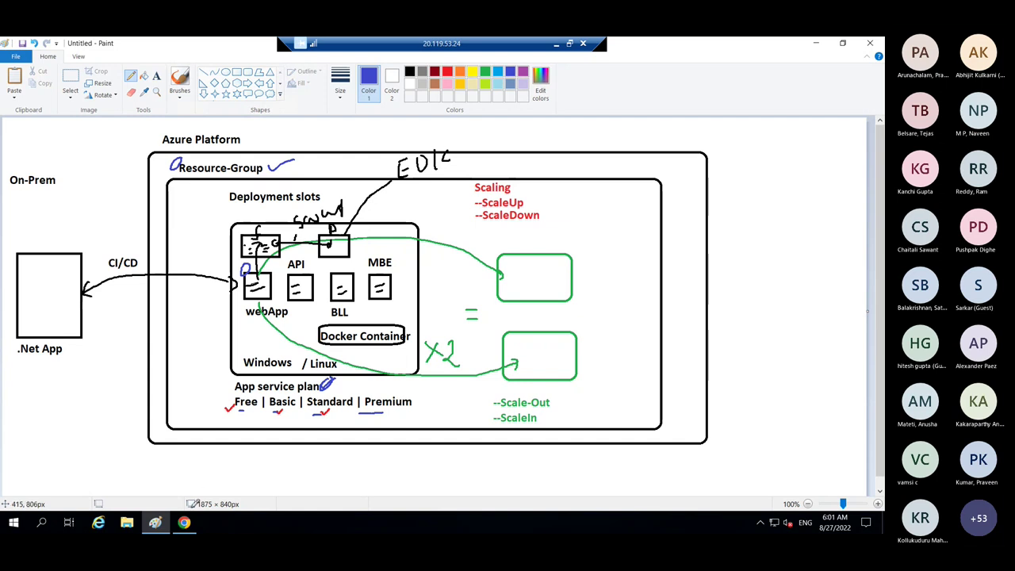
click(184, 522)
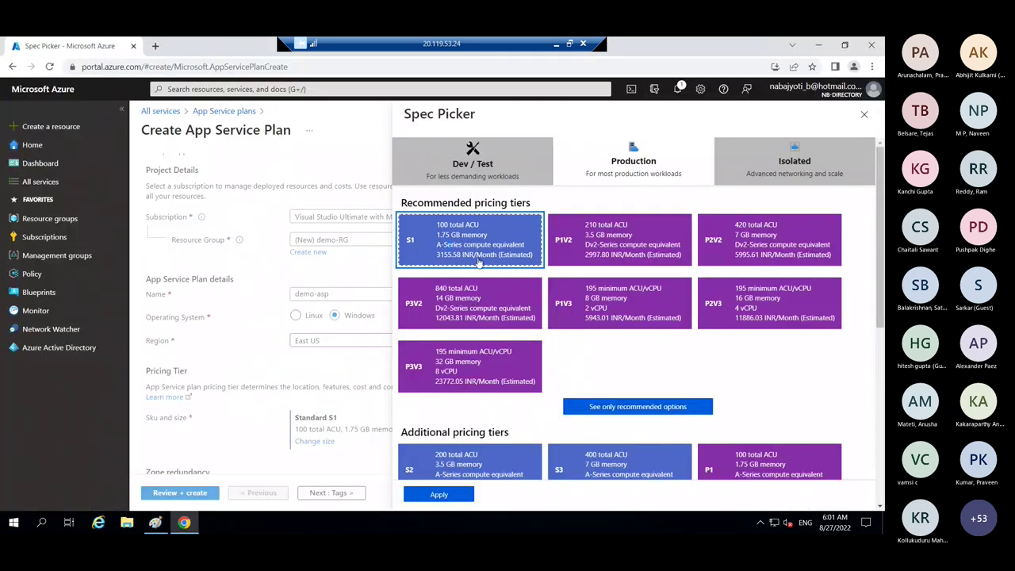
click(434, 494)
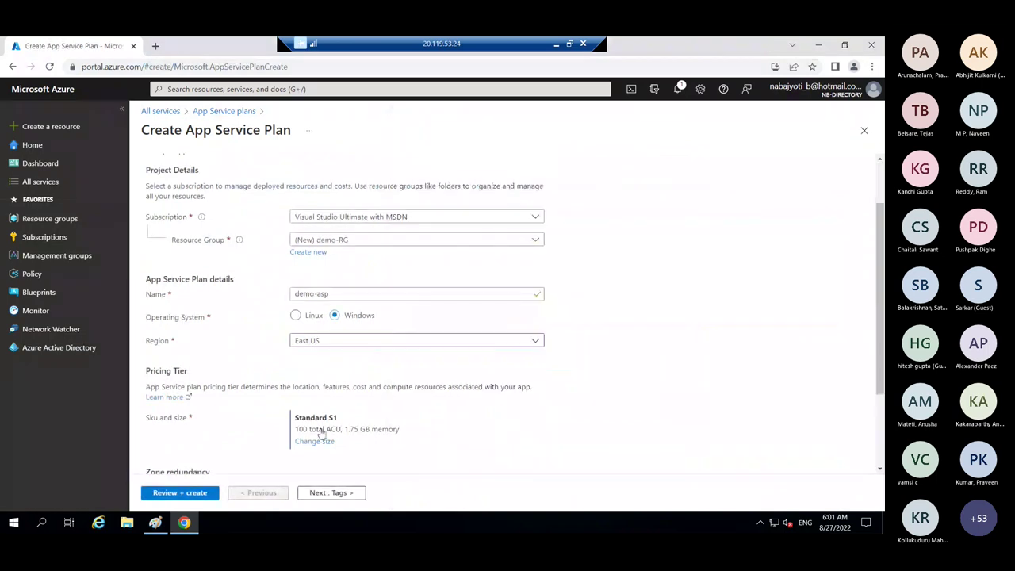
- Go through Tags and Review + create, then deploy demo-asp to demo-RG until it succeeds
click(333, 492)
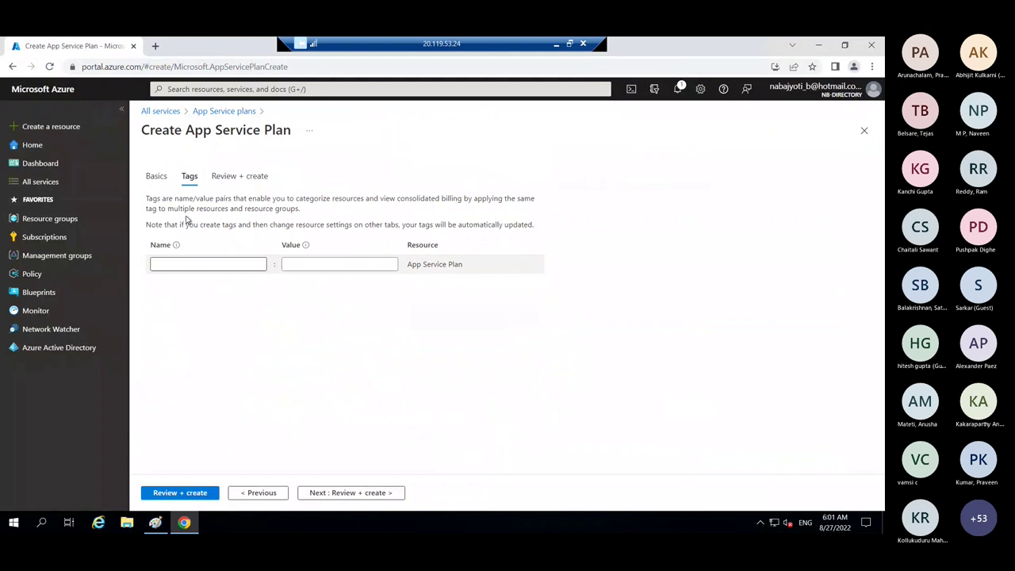
click(372, 496)
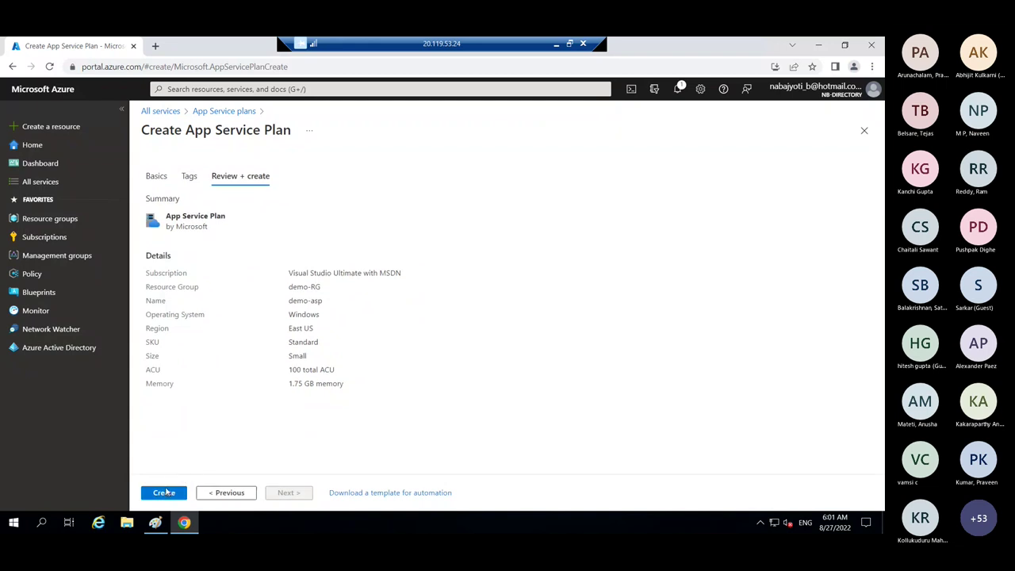
click(164, 493)
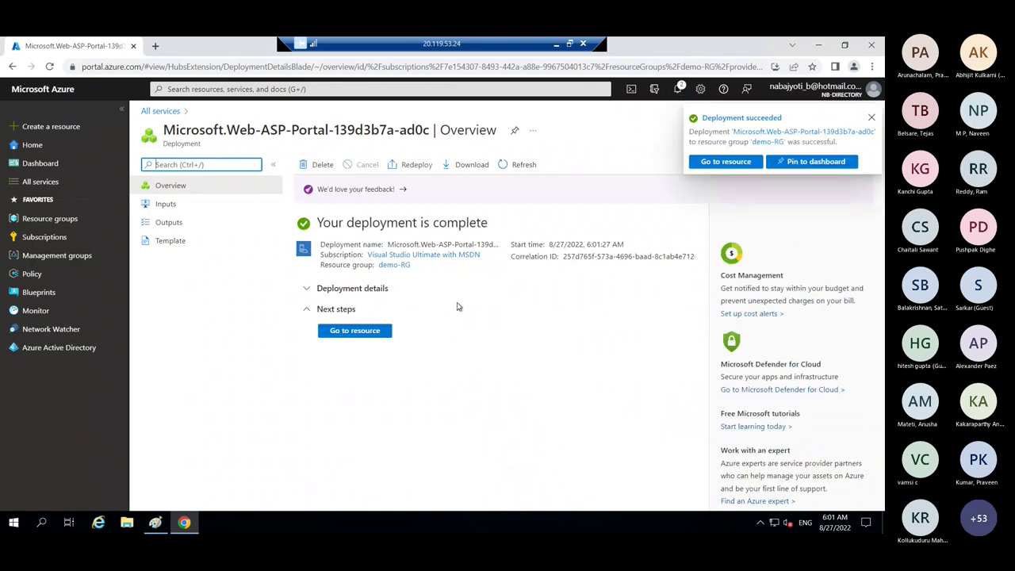
- Pin the new demo-asp plan to the az-204 dashboard and view its tile there
click(356, 332)
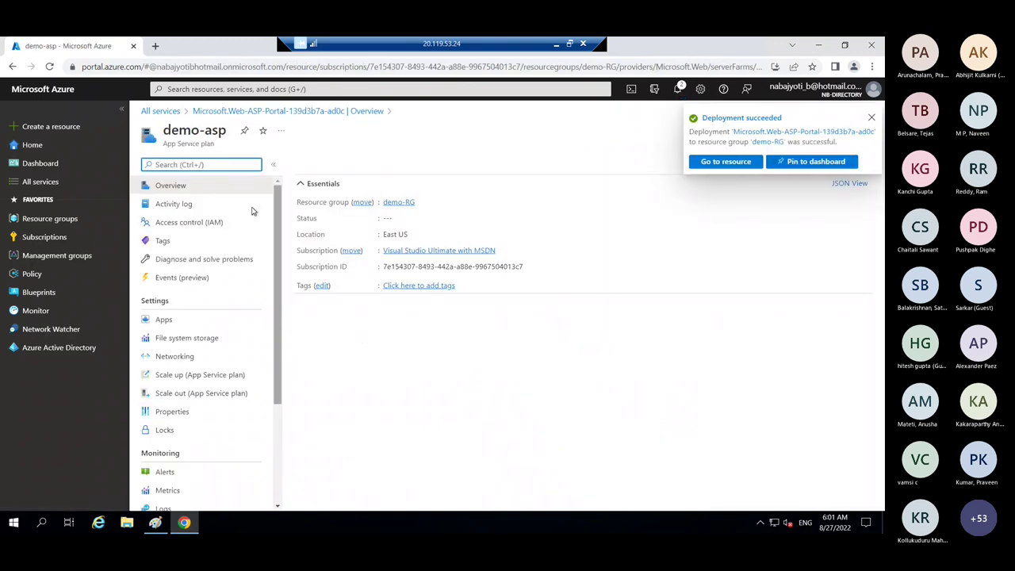
click(244, 130)
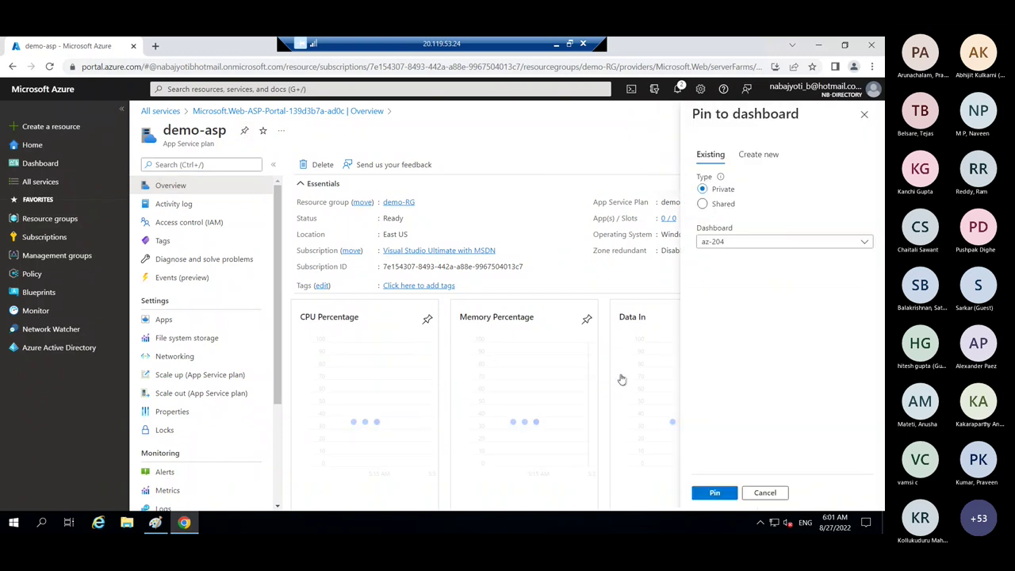
click(714, 493)
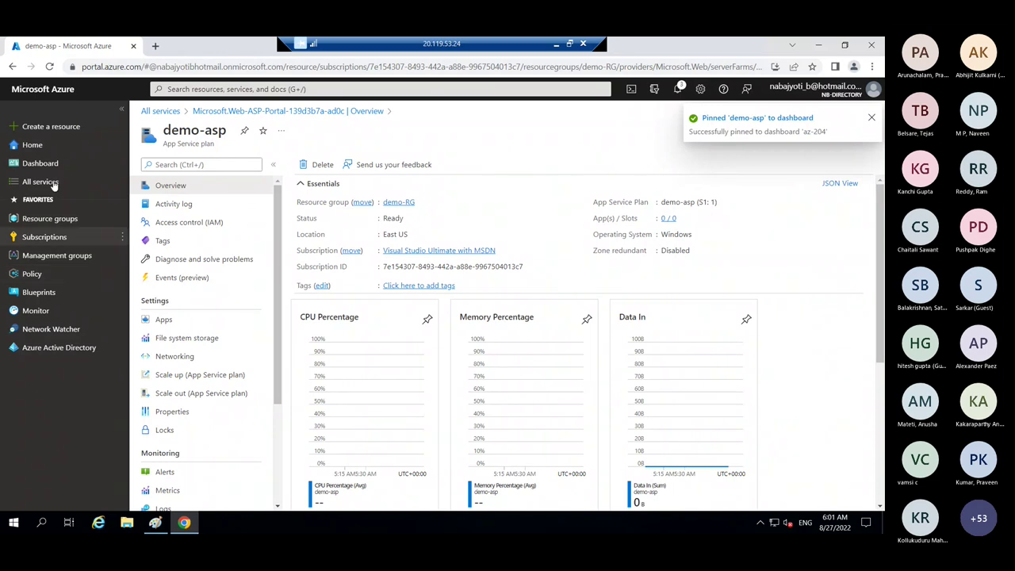
click(43, 163)
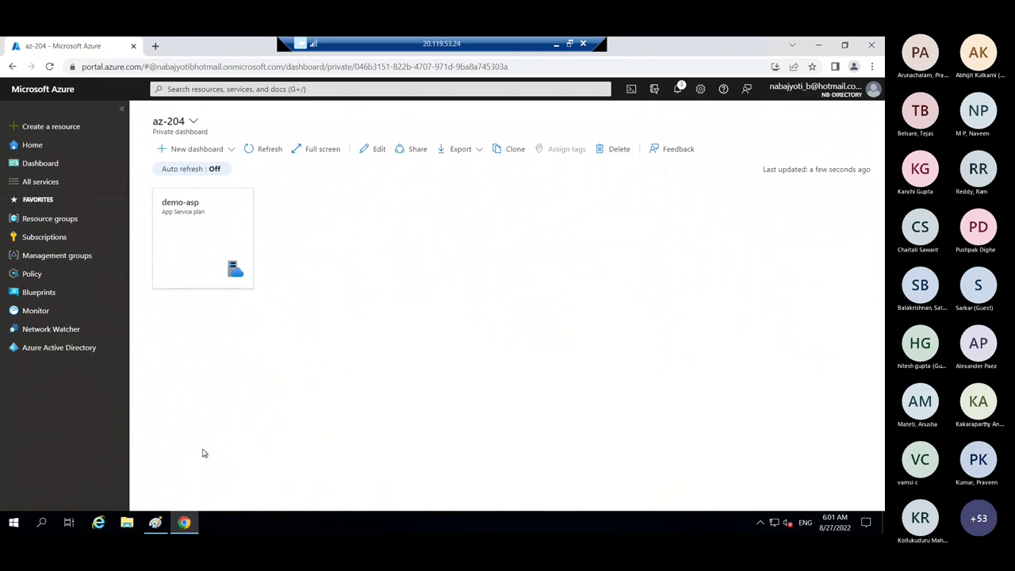
click(155, 522)
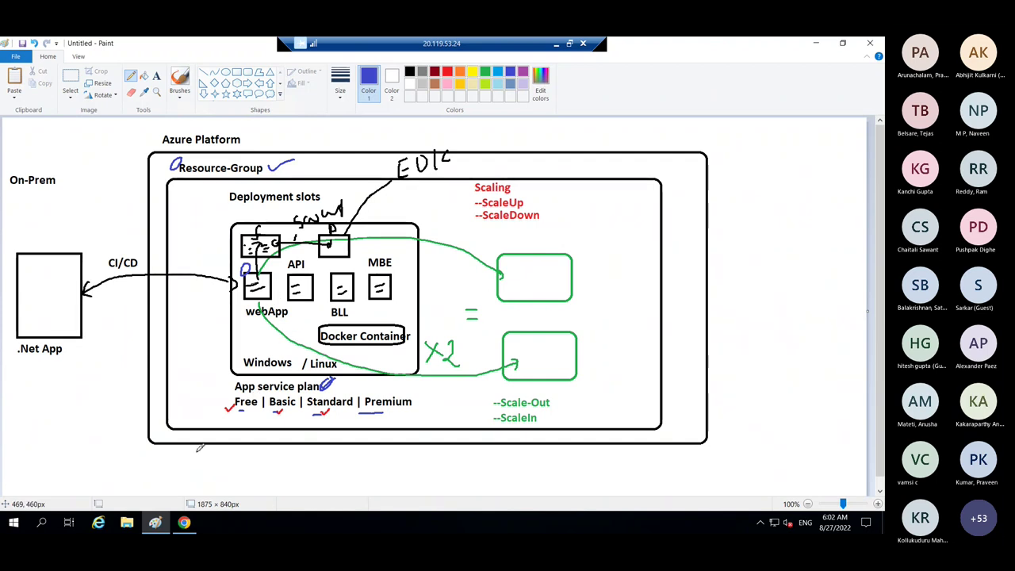
click(190, 522)
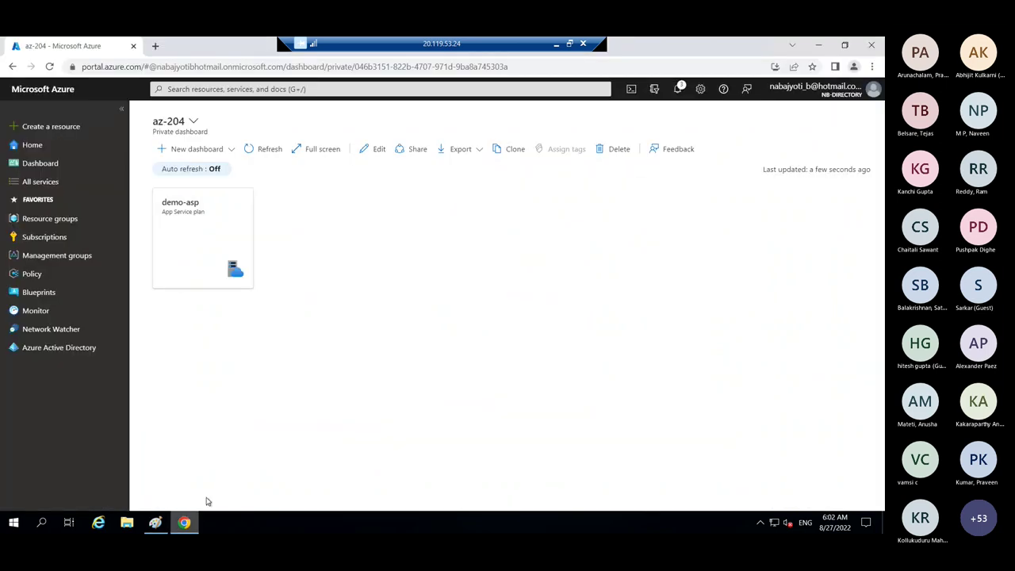
- Open demo-asp from its dashboard tile and show its Apps page, which lists no apps
click(208, 255)
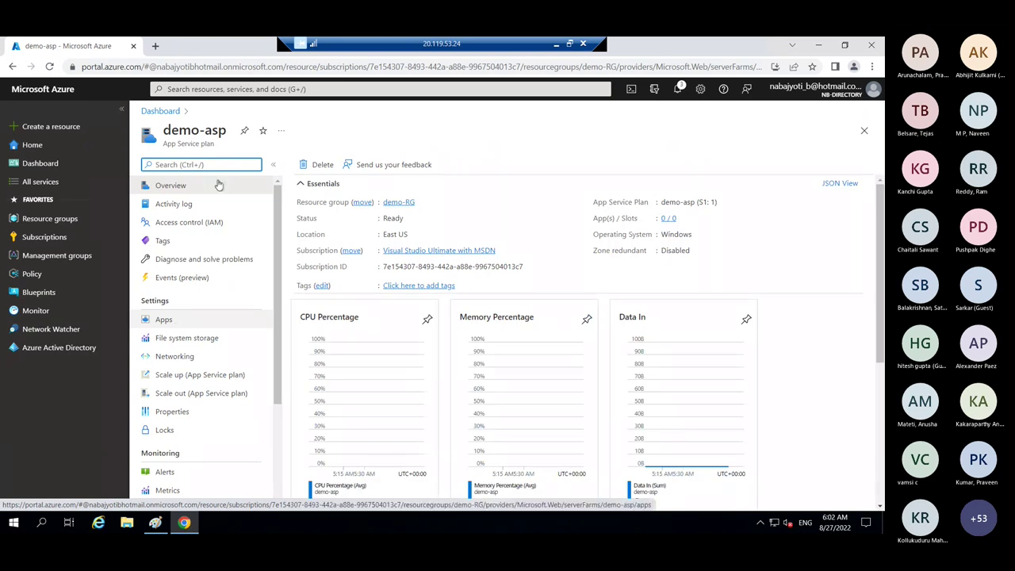
drag(231, 135, 162, 149)
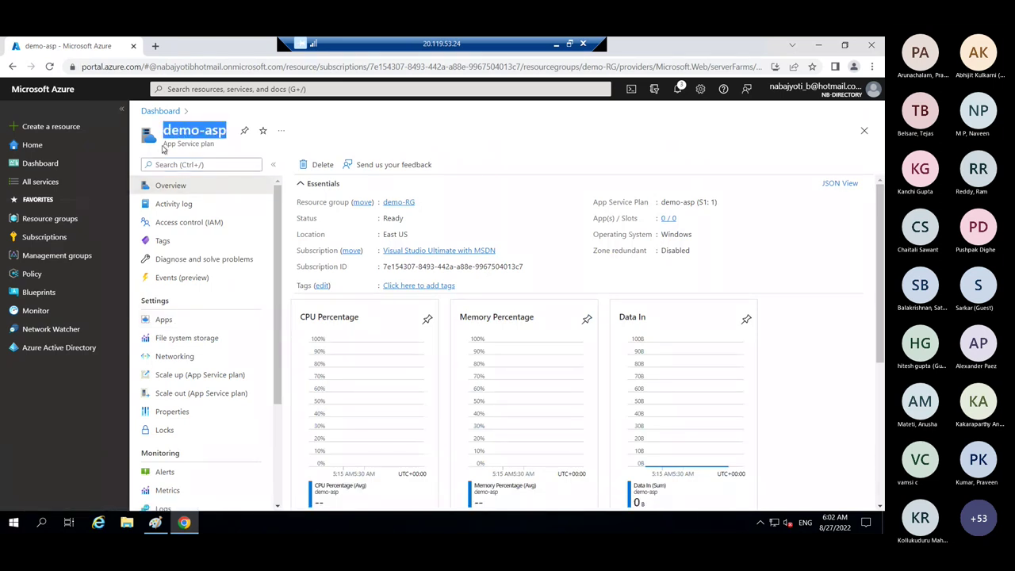
click(167, 320)
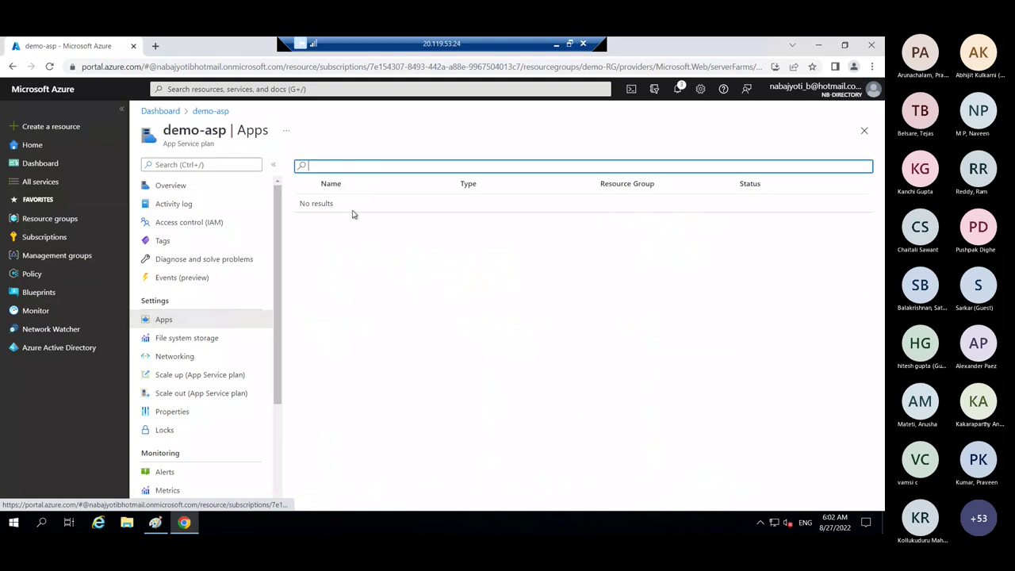
click(154, 522)
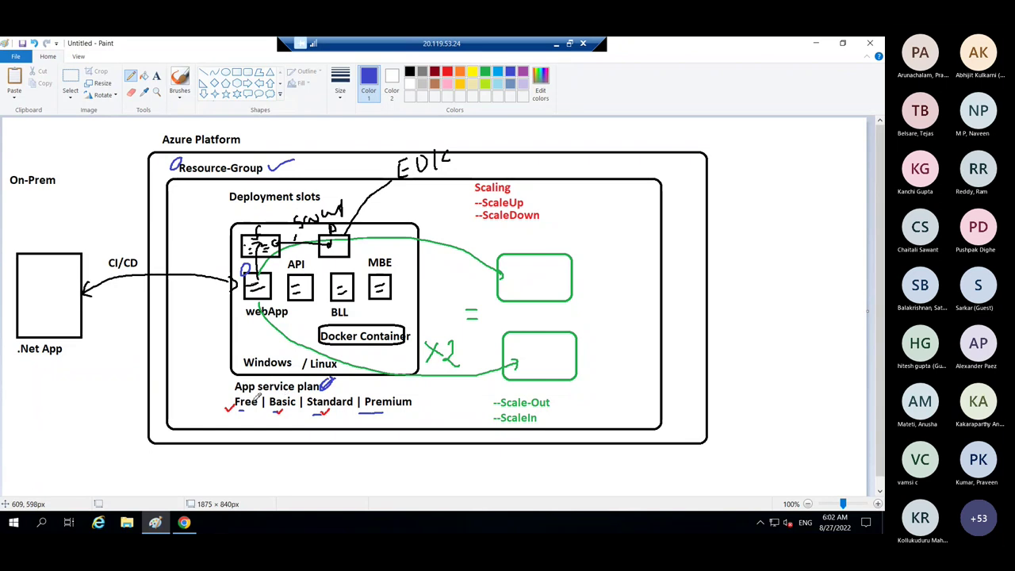
click(185, 523)
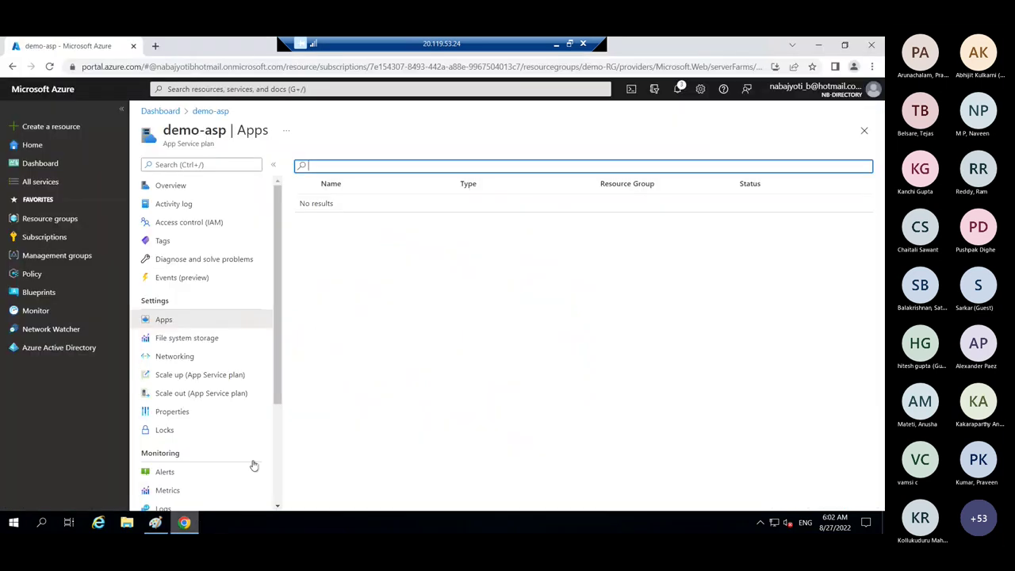
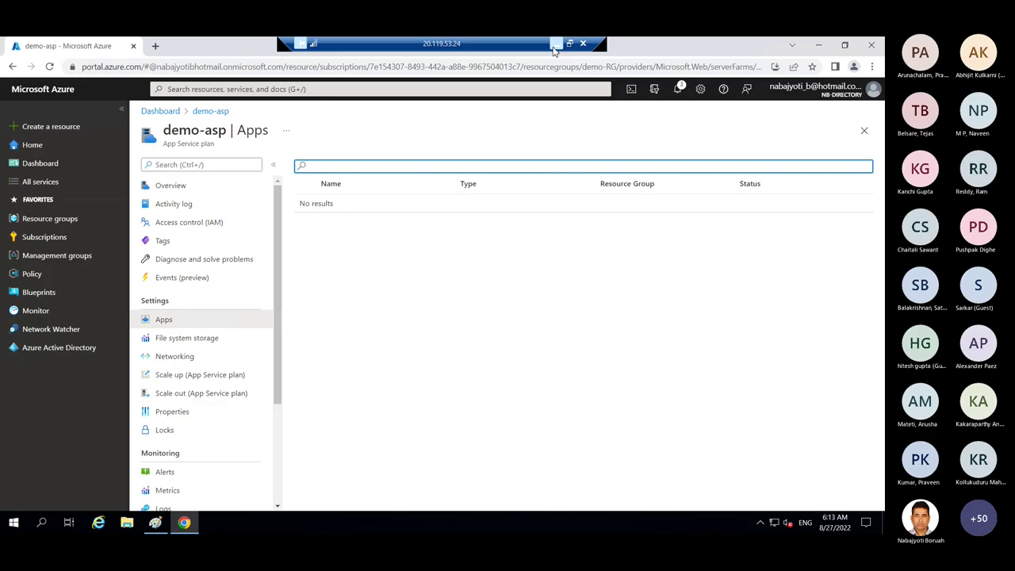
- Go to All services and open App Services under Web, which lists no apps yet
click(555, 44)
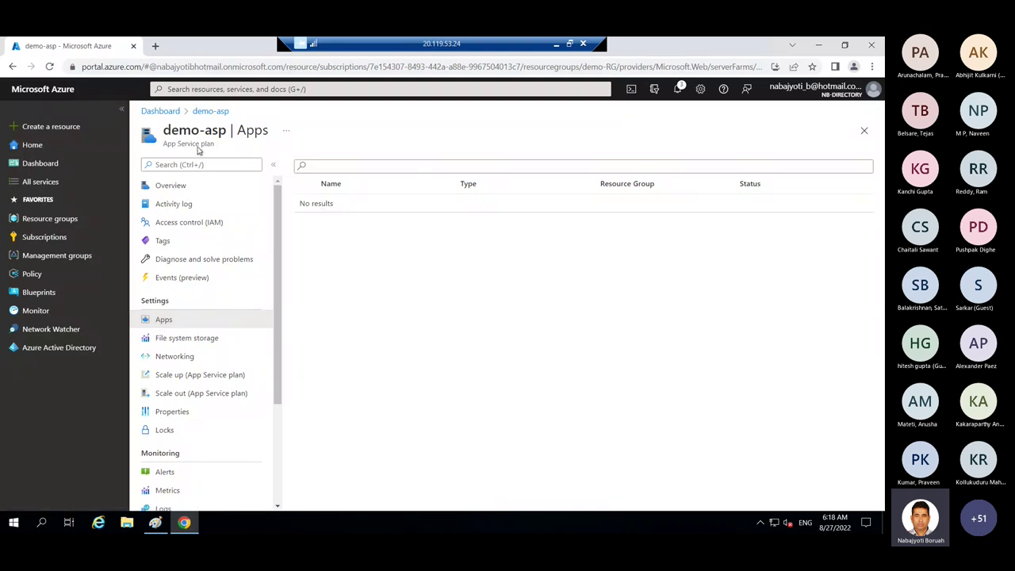
drag(163, 131, 227, 130)
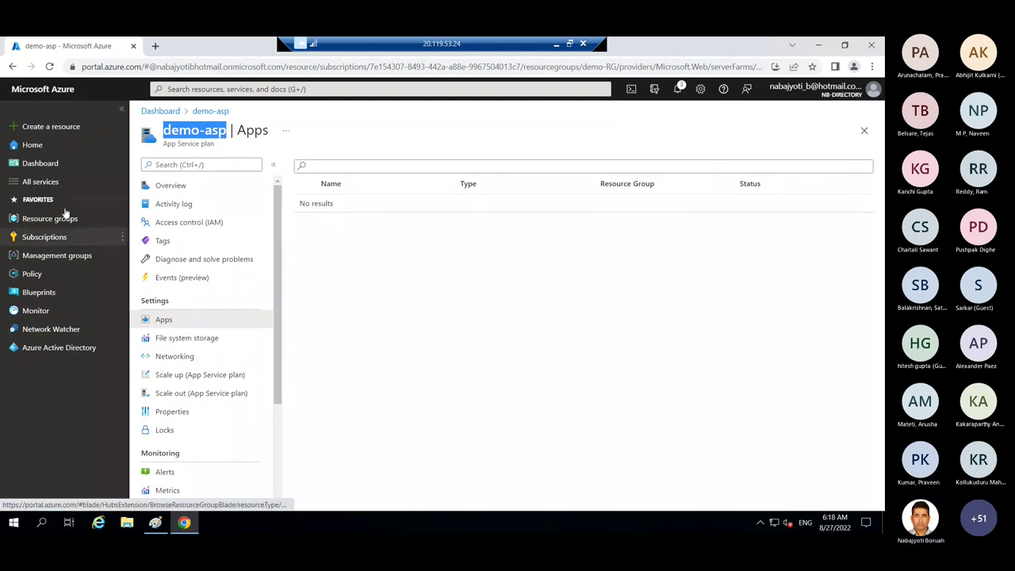
click(50, 182)
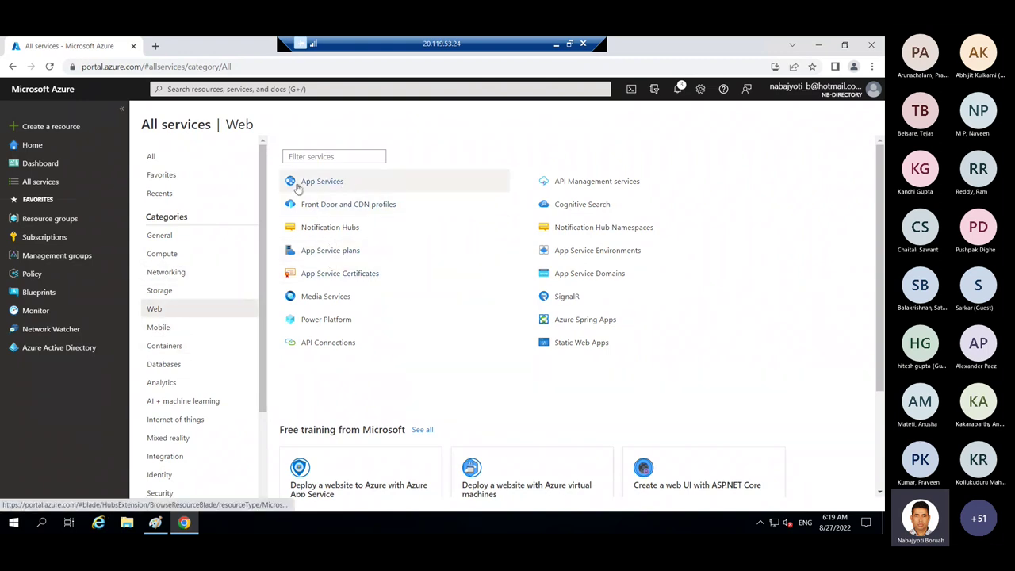
mouse_move(334, 183)
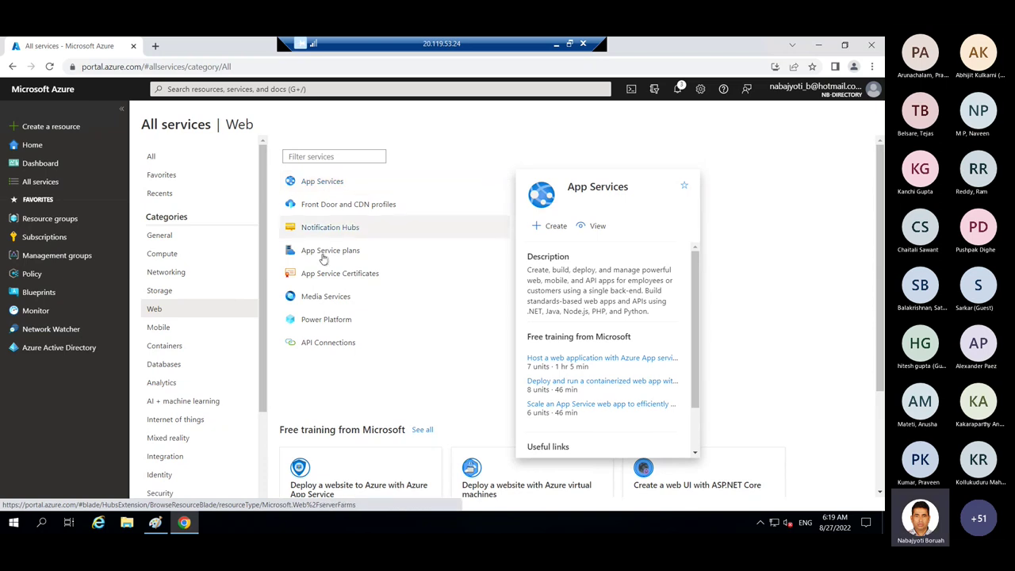
click(331, 188)
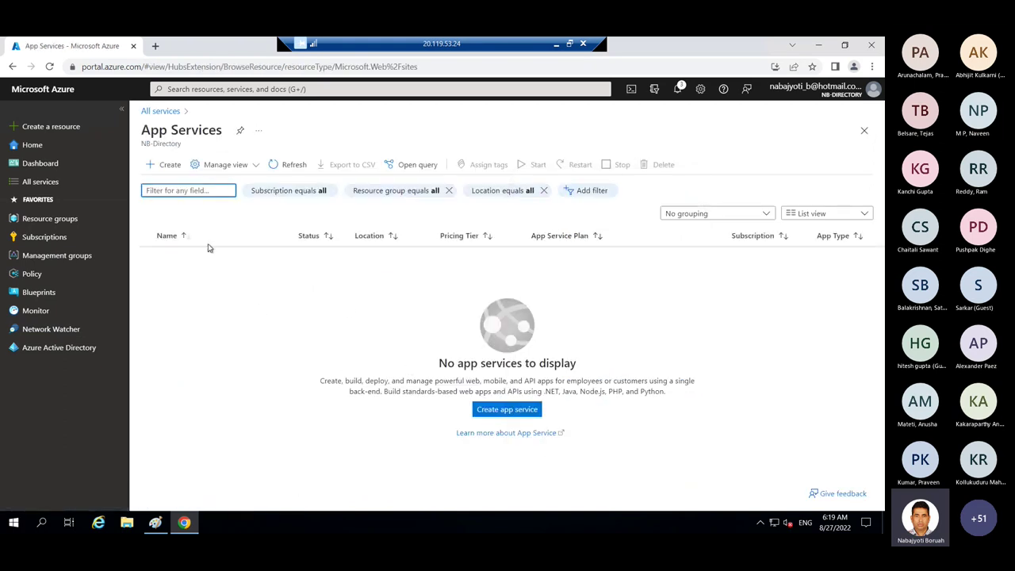
- Start a new web app and place it in the demo-RG resource group
click(175, 171)
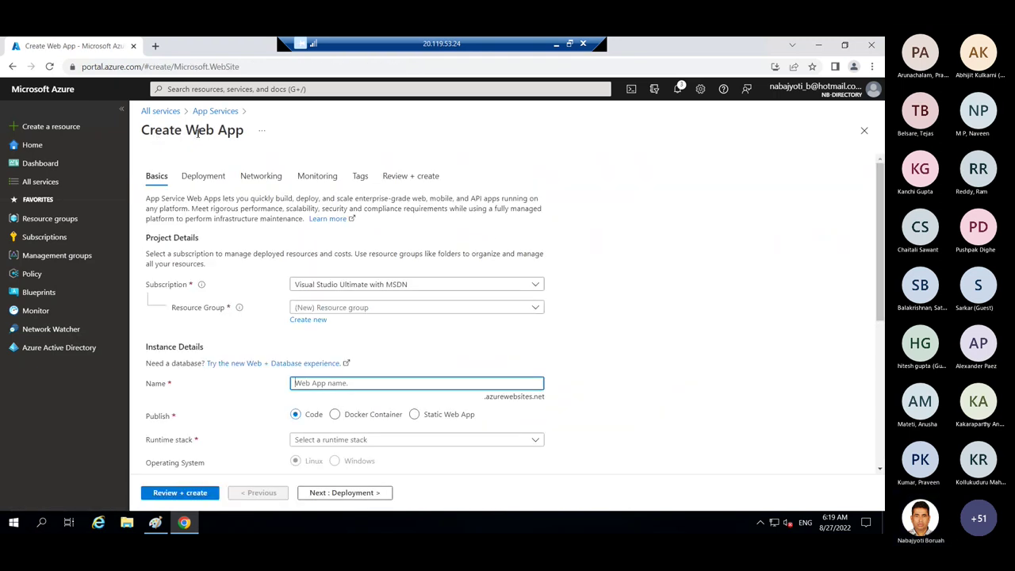
drag(184, 131, 244, 131)
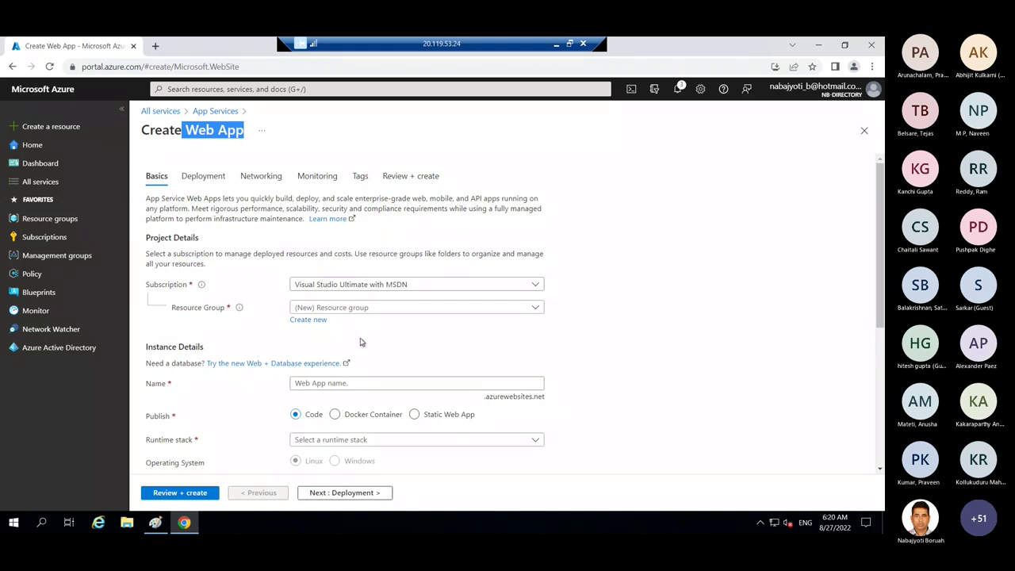
click(353, 309)
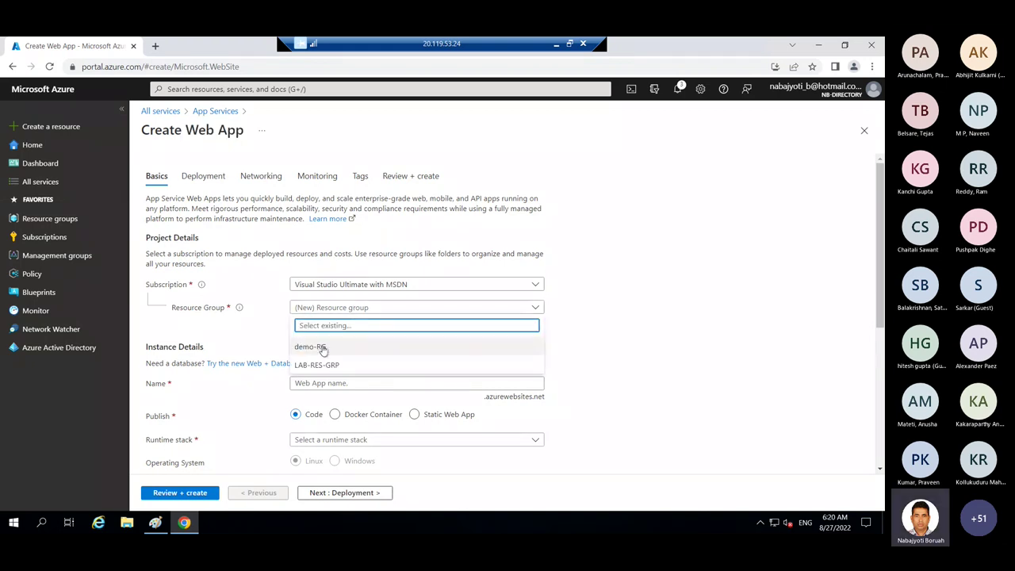
click(316, 347)
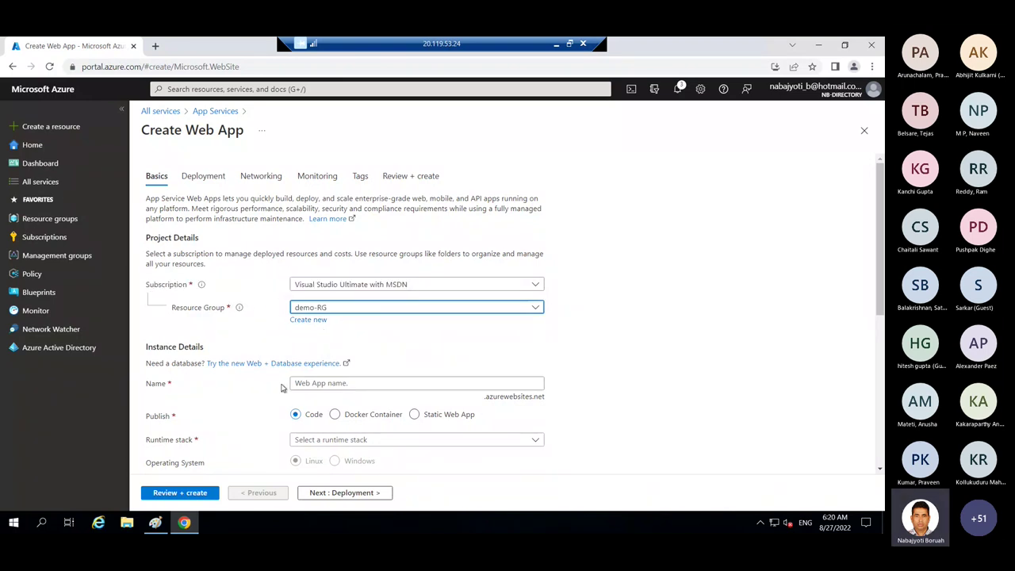
- Glance at the Paint architecture diagram and return to the Create Web App form
click(156, 523)
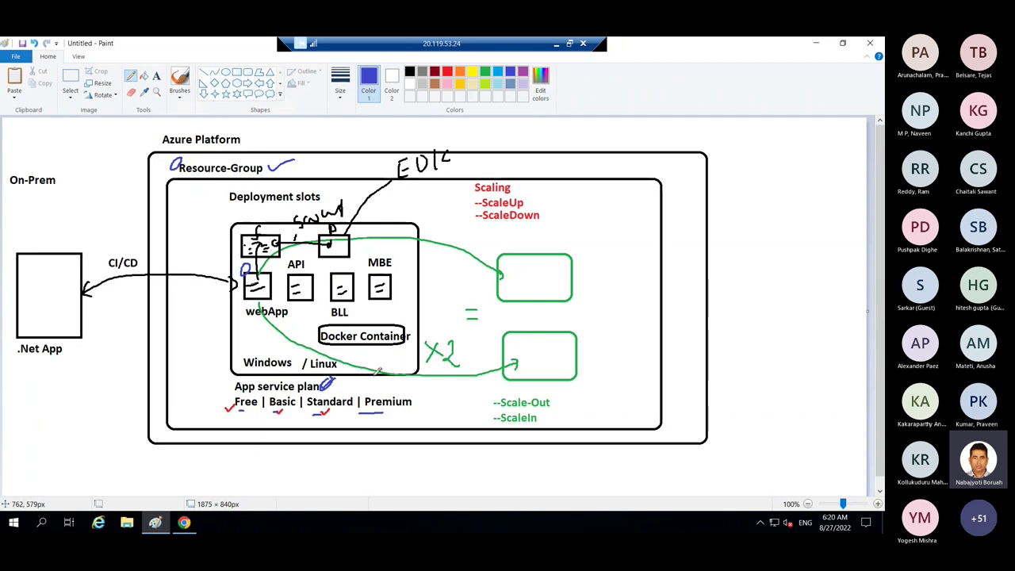
key(alt+Tab)
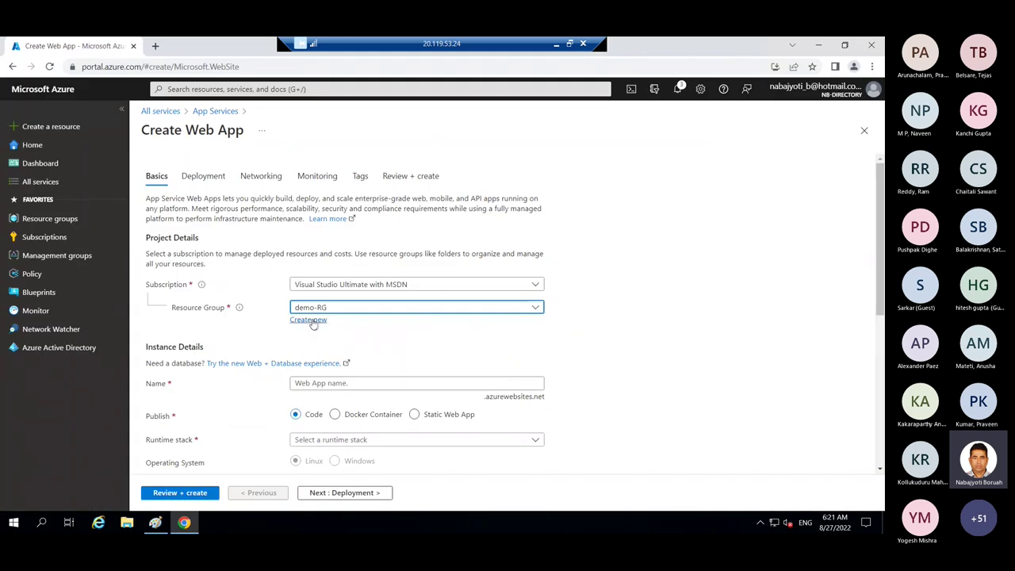
click(308, 385)
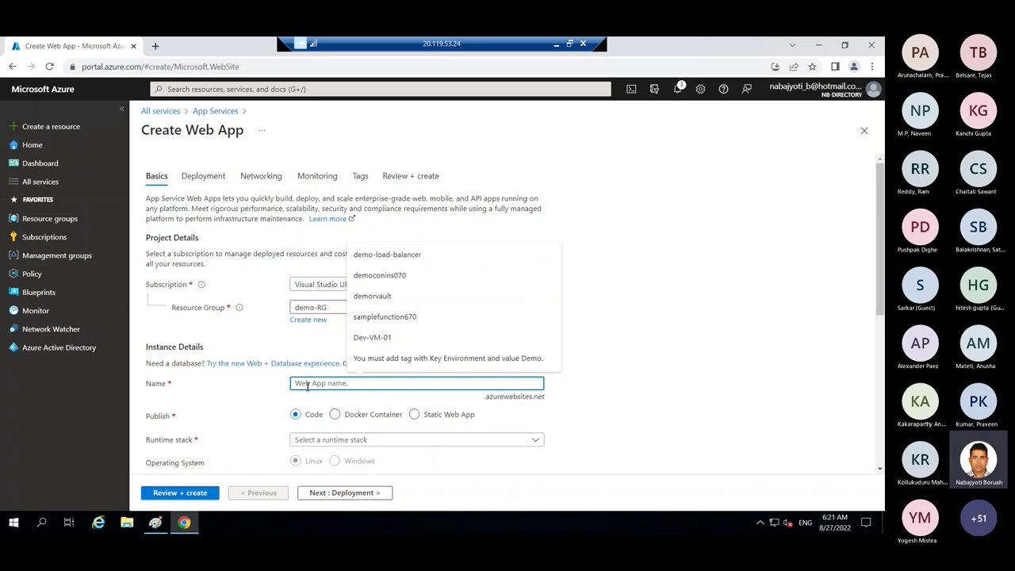
- Enter demo-webapp-008 as the web app name and confirm it is available
text(demo-)
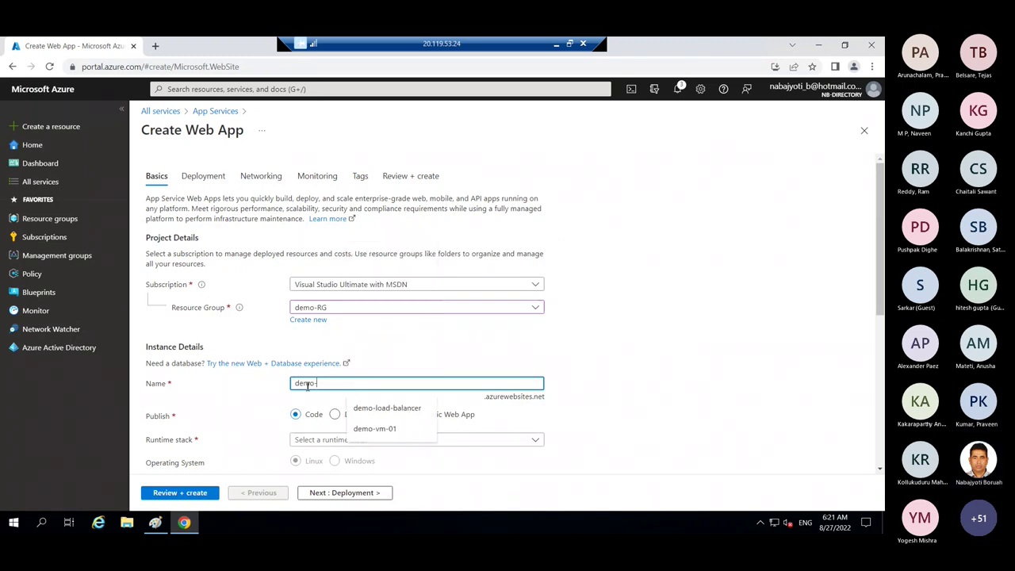
text(webapp-)
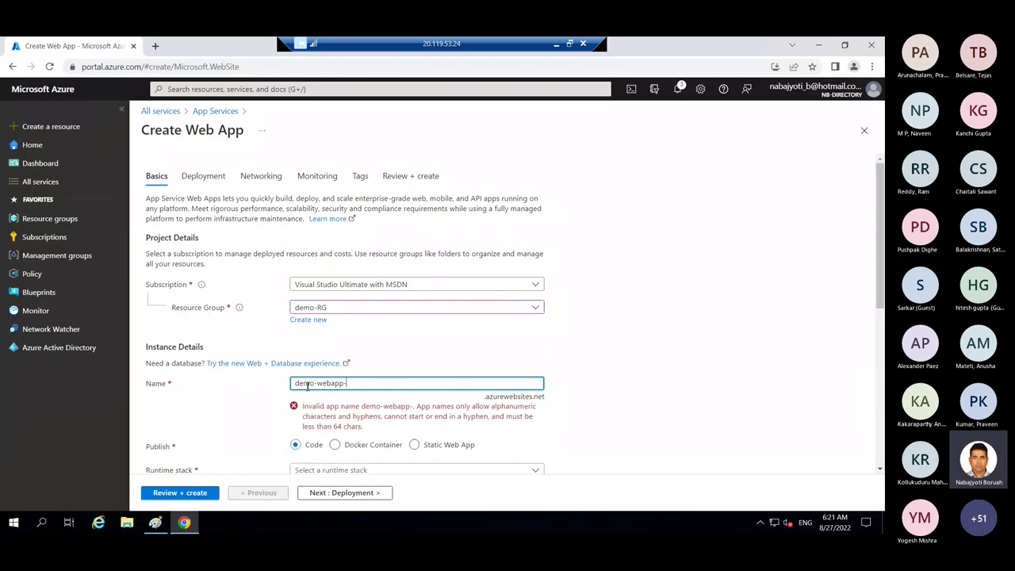
text(008)
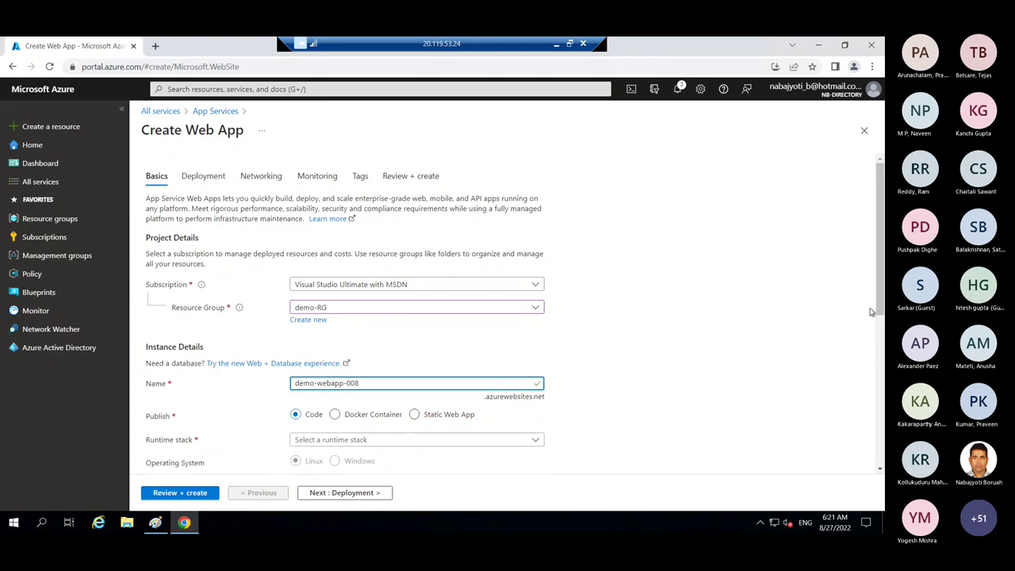
scroll(880, 347, down, 1)
scroll(880, 347, down, 1)
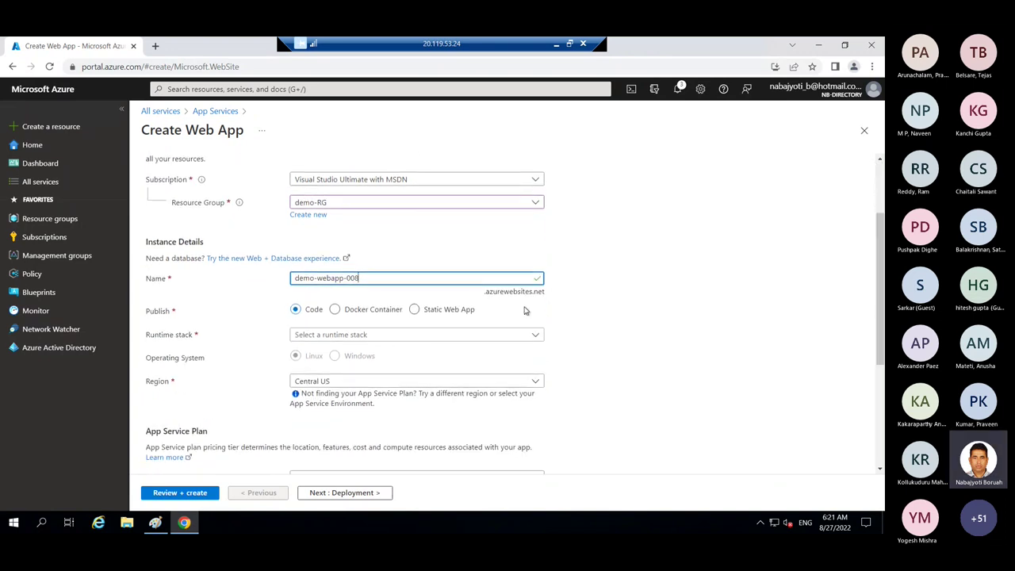
drag(498, 296, 548, 294)
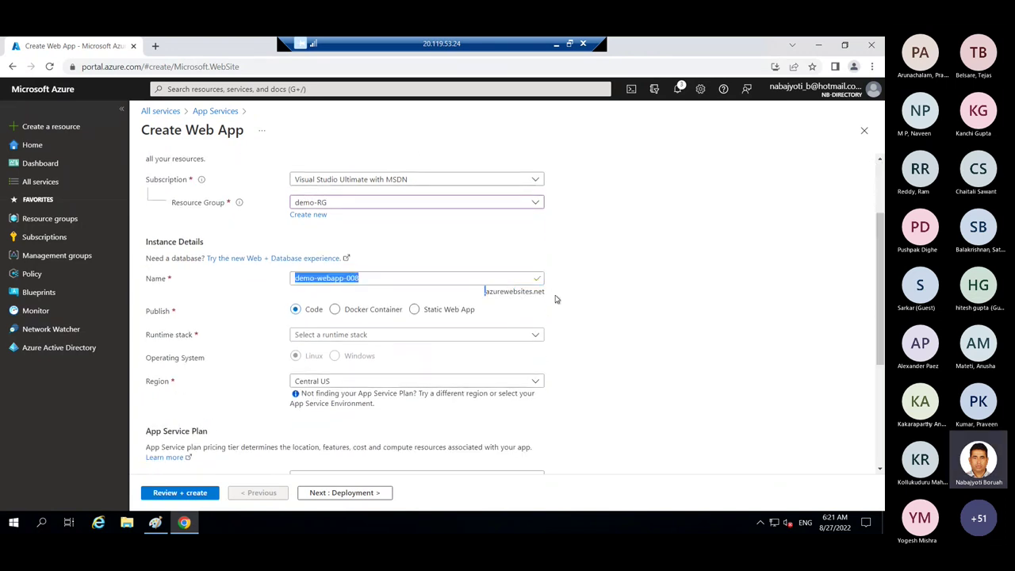
key(ctrl+a)
click(648, 314)
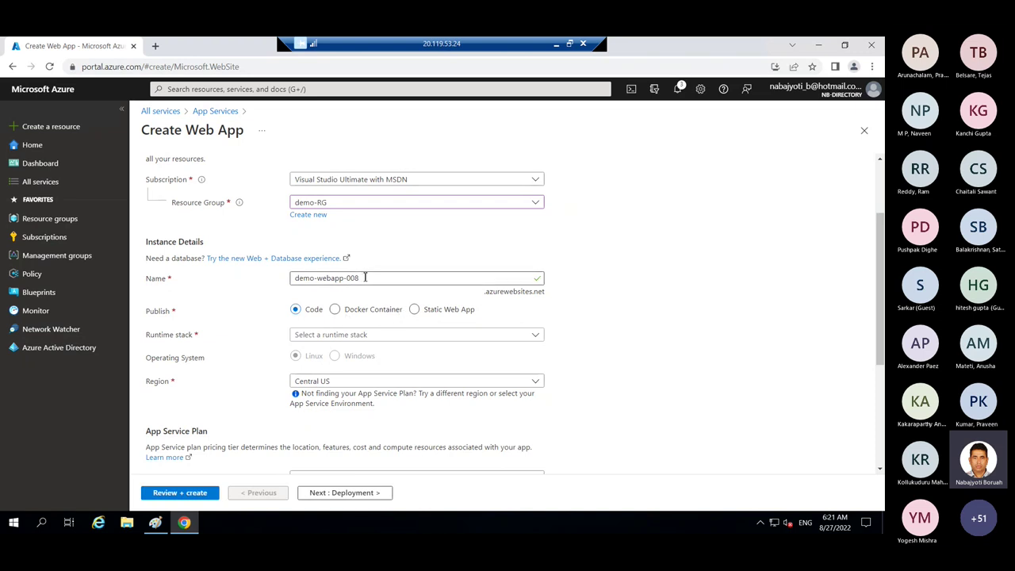
click(471, 314)
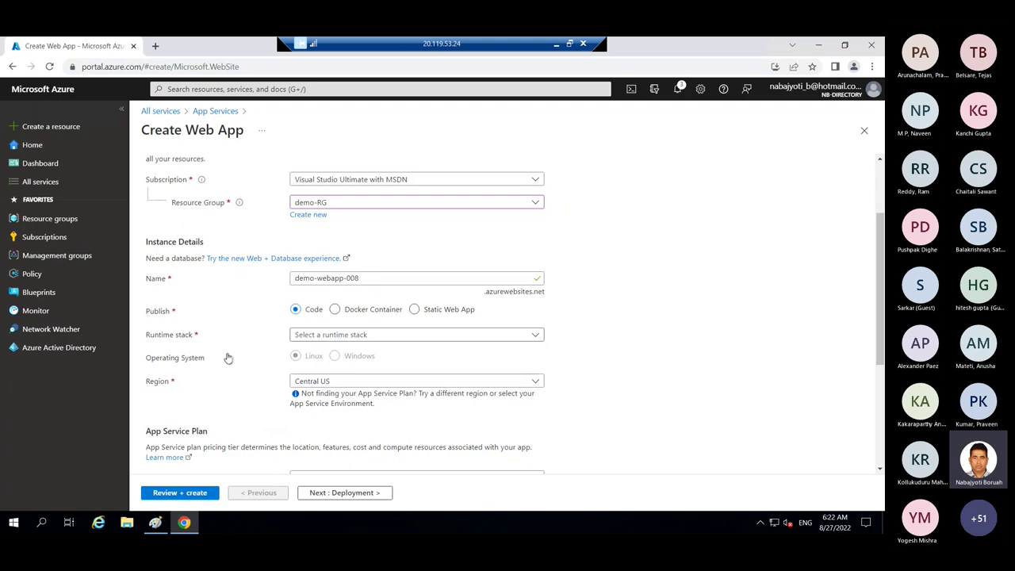
- Choose .NET Core 3.1 (LTS) as the web app's runtime stack
click(399, 334)
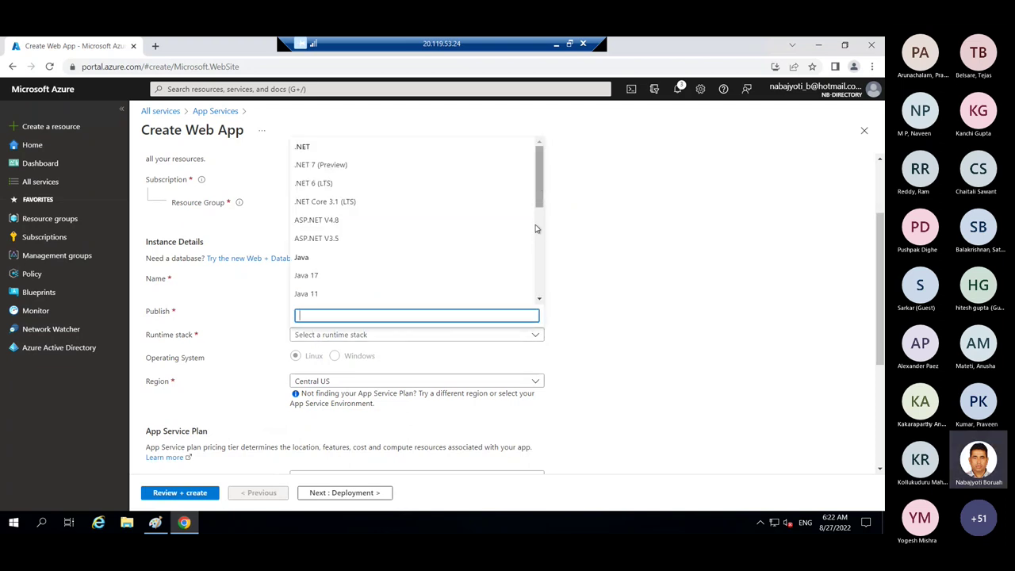
drag(538, 229, 550, 282)
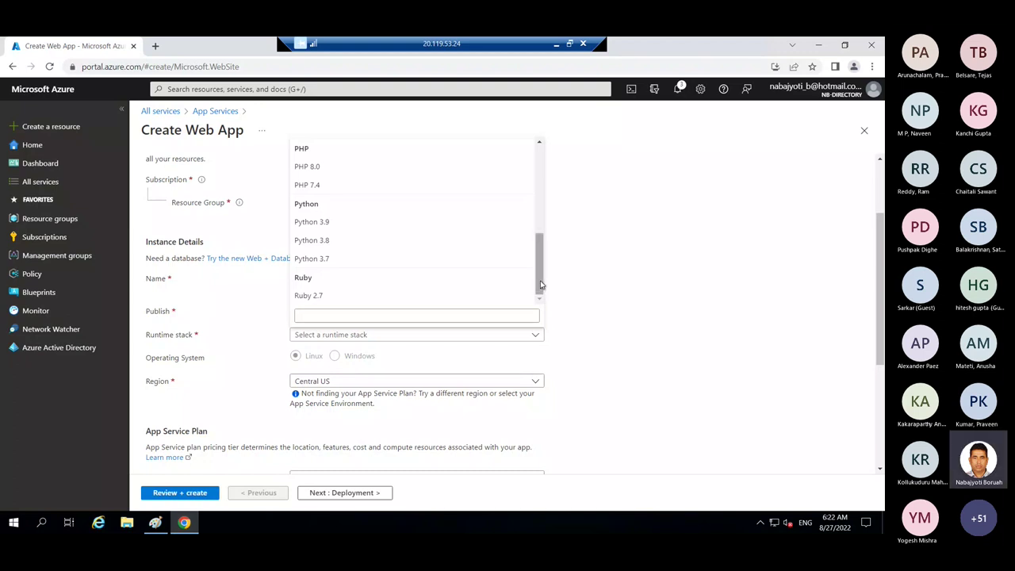
mouse_move(540, 285)
mouse_down()
mouse_move(542, 198)
mouse_move(542, 303)
mouse_up()
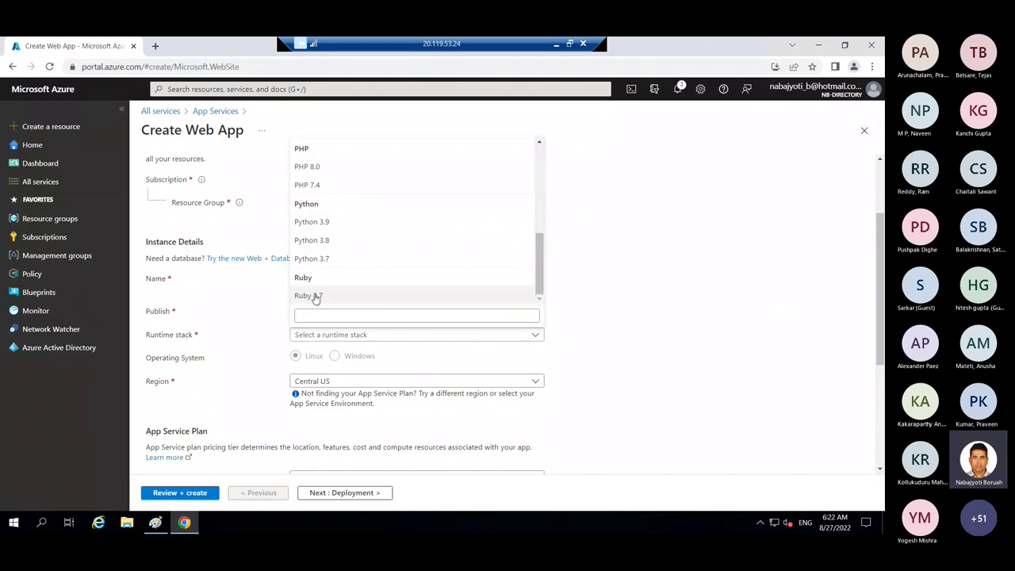
drag(540, 272, 539, 182)
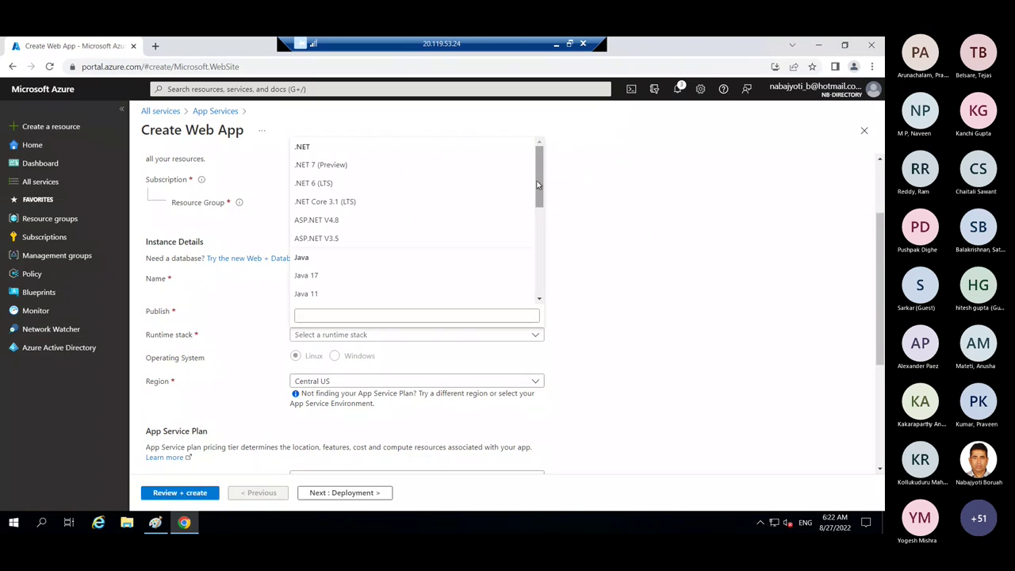
click(328, 203)
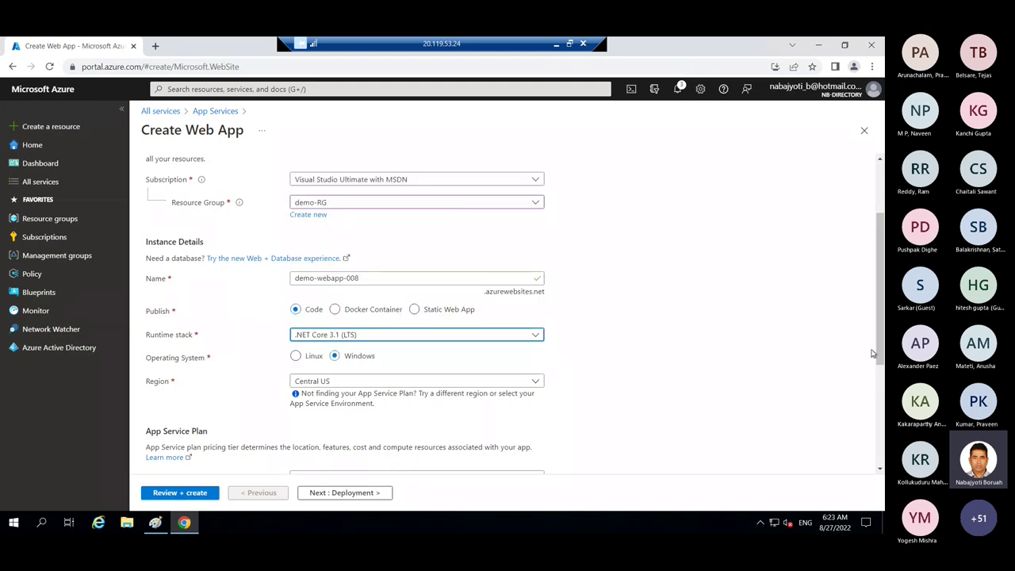
drag(881, 354, 882, 384)
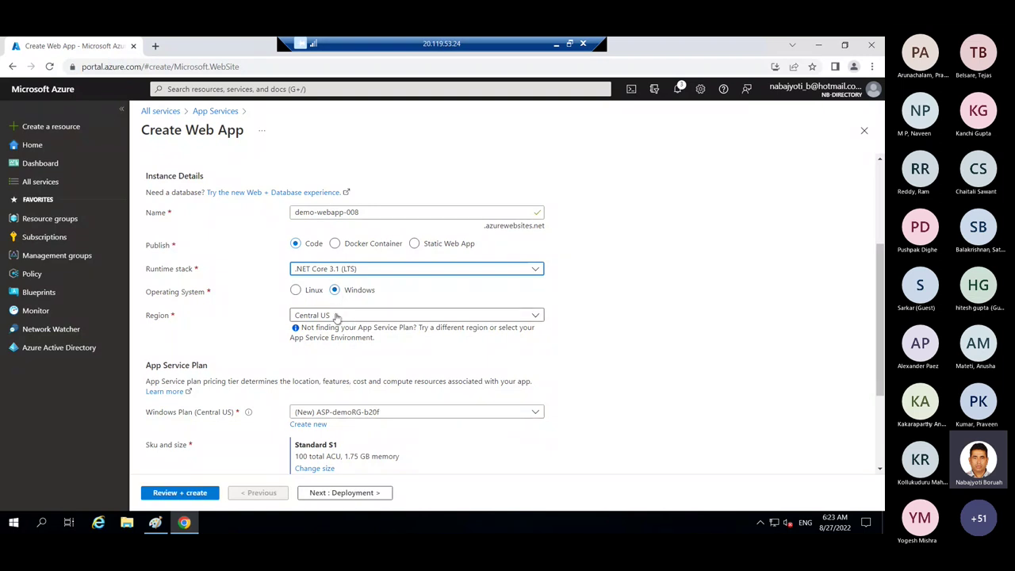
- Set the region to East US and the Windows plan to demo-asp (S1)
click(333, 315)
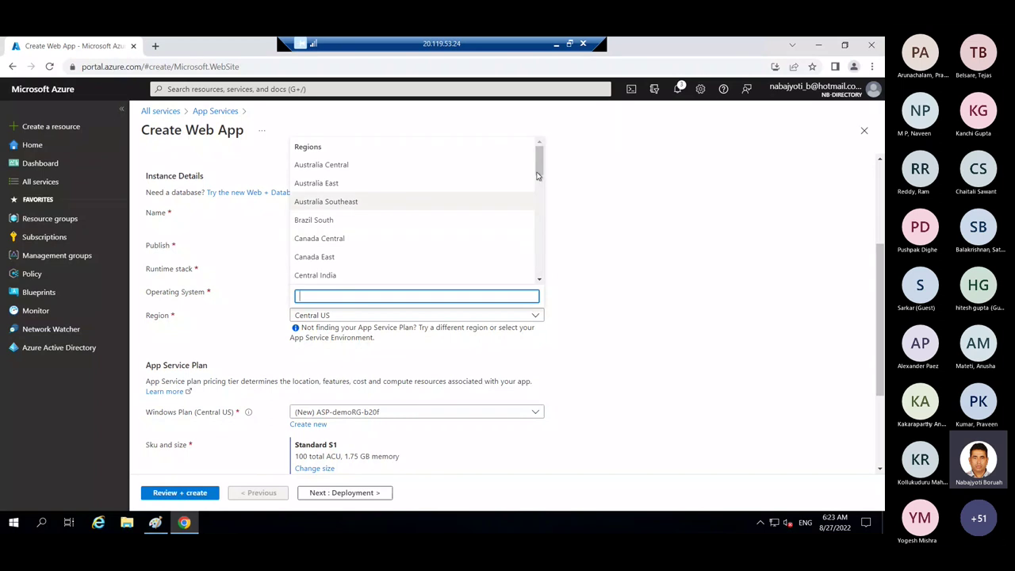
drag(539, 161, 538, 198)
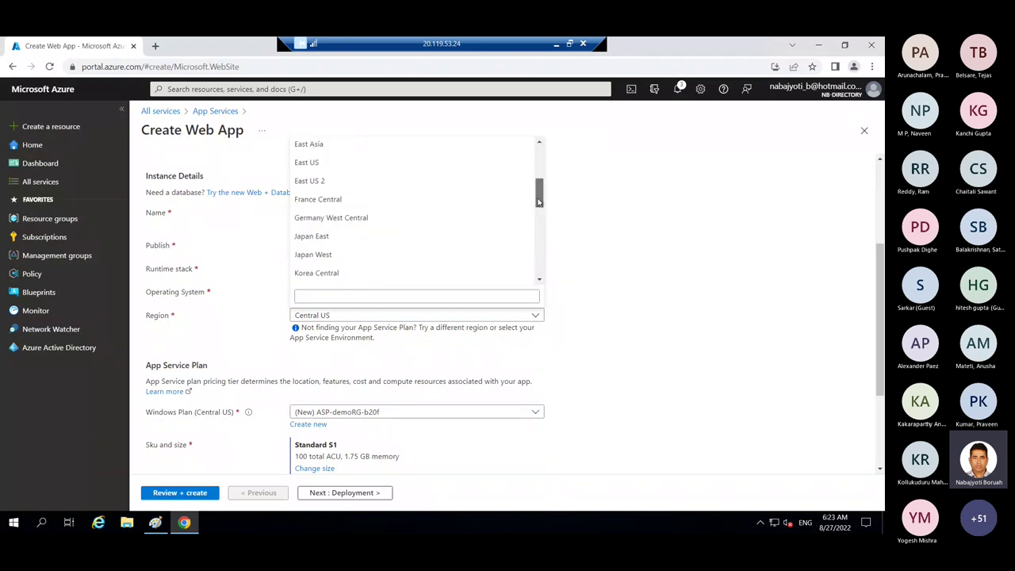
click(316, 171)
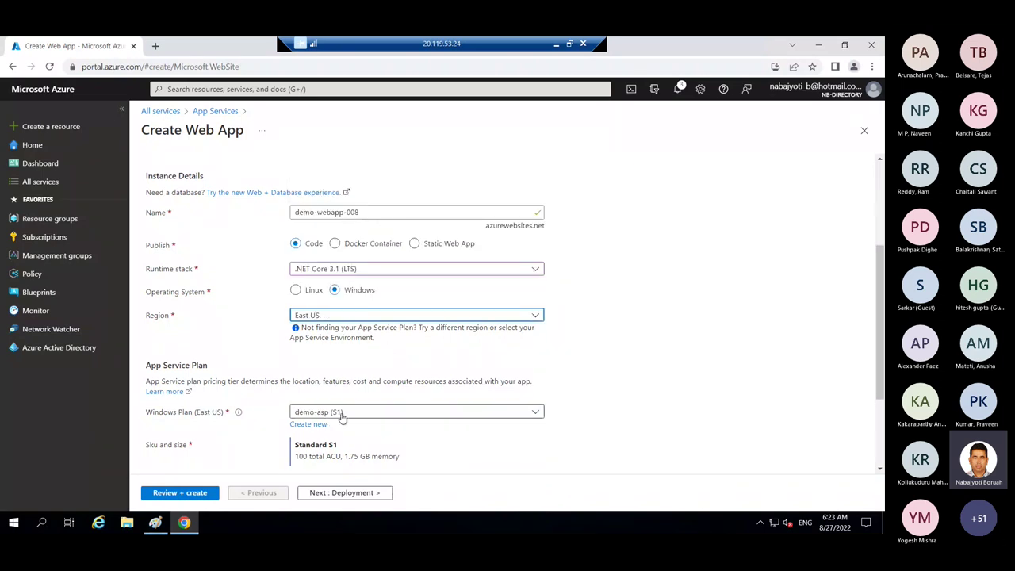
click(339, 413)
click(321, 451)
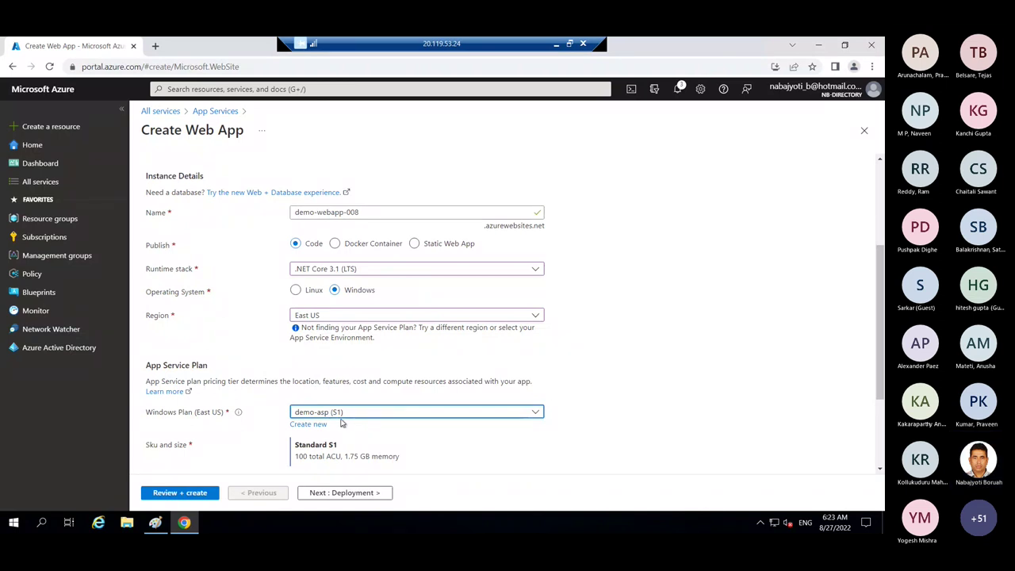
- Underline the webApp box in the Paint diagram with a blue pencil stroke
key(alt+Tab)
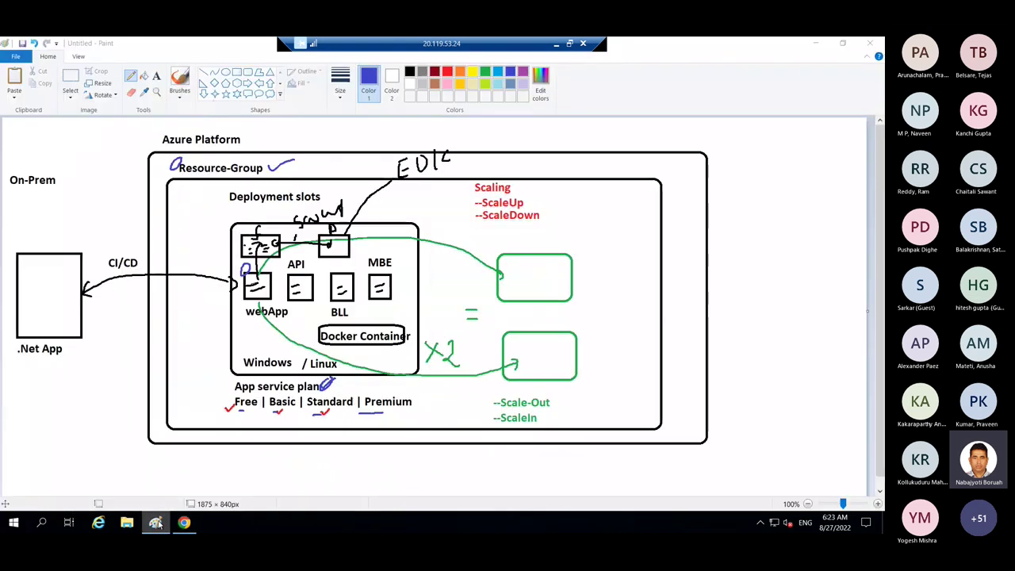
key(alt+Tab)
key(alt+Tab)
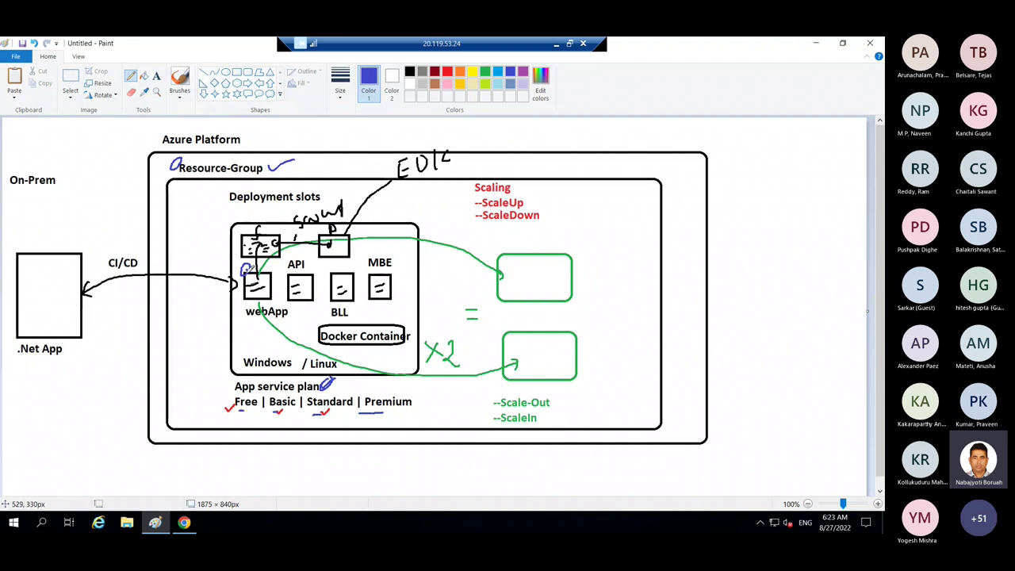
drag(245, 286, 279, 296)
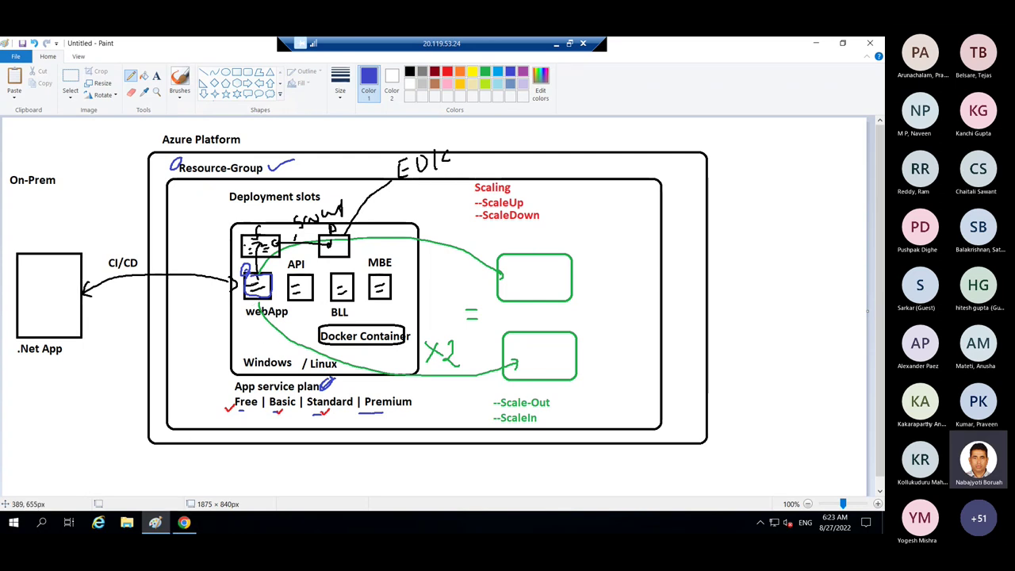
- Back in the Create Web App form, review the Basics settings and continue to Deployment
click(185, 522)
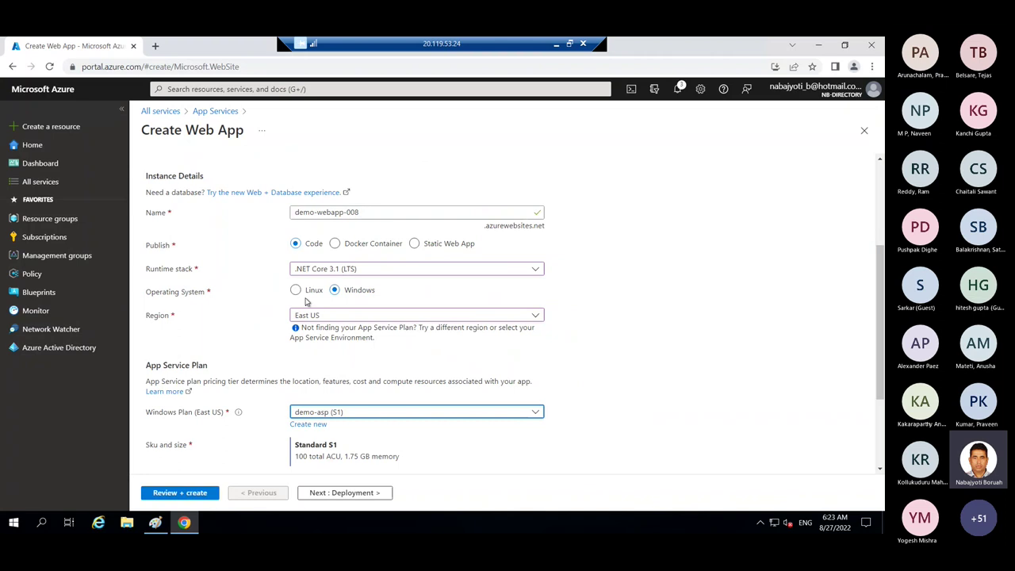
scroll(881, 360, down, 2)
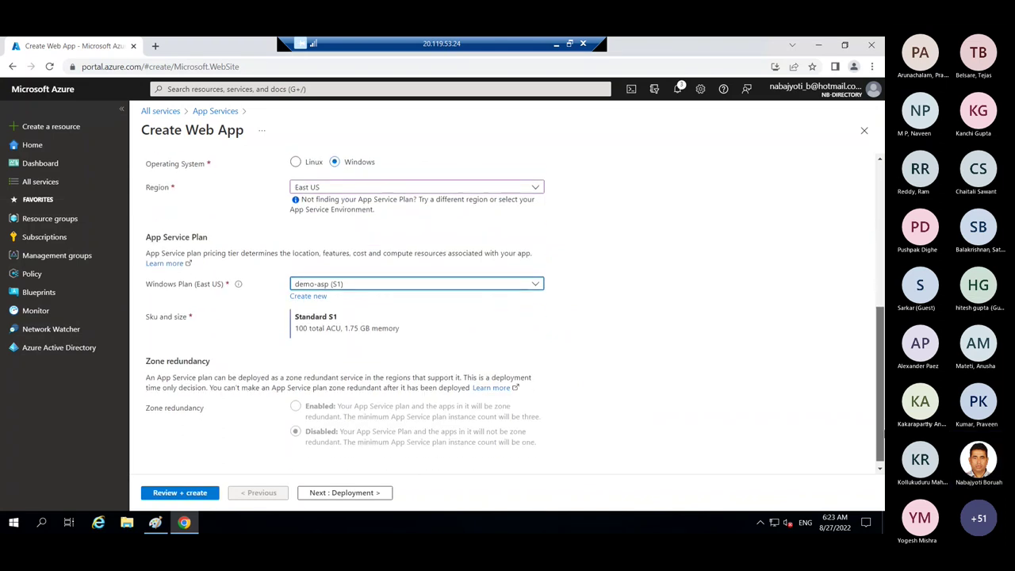
scroll(882, 432, up, 3)
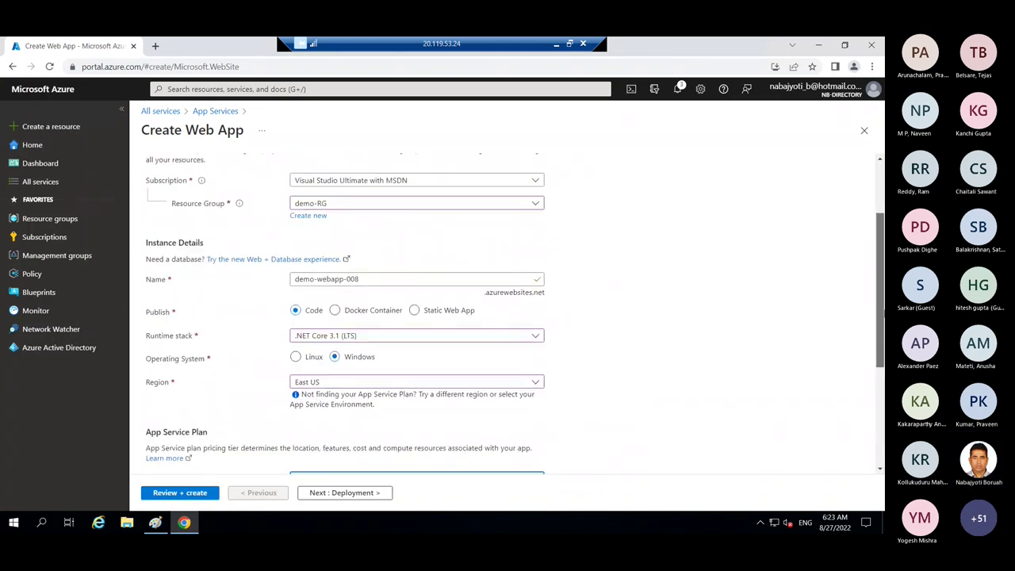
scroll(882, 317, up, 3)
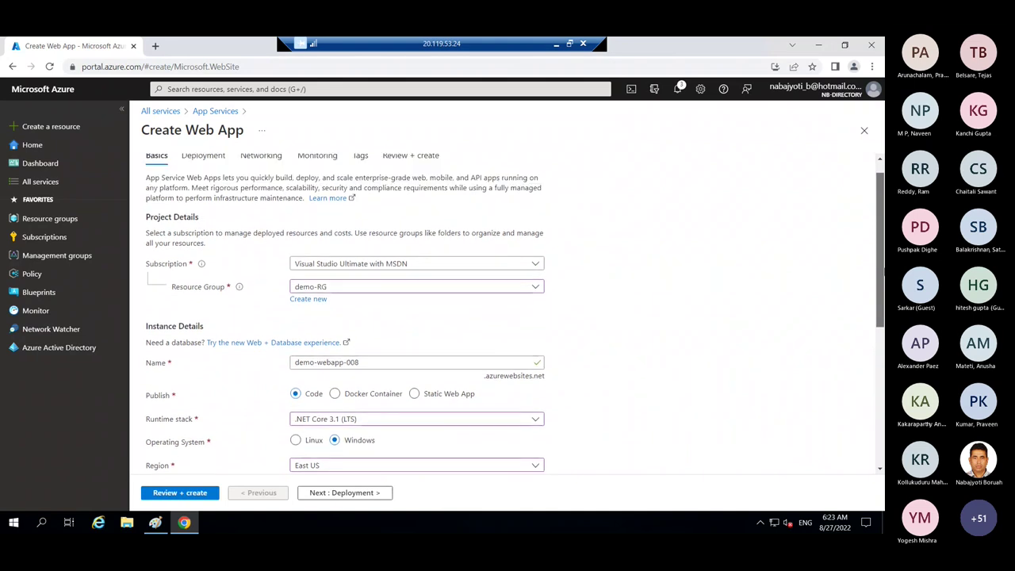
scroll(881, 269, up, 1)
scroll(833, 410, down, 5)
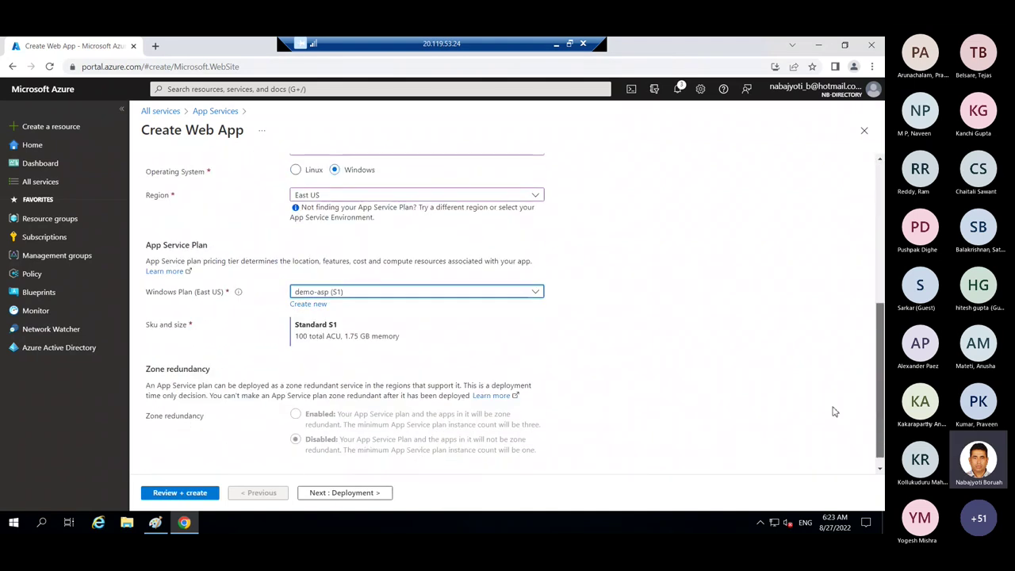
click(347, 493)
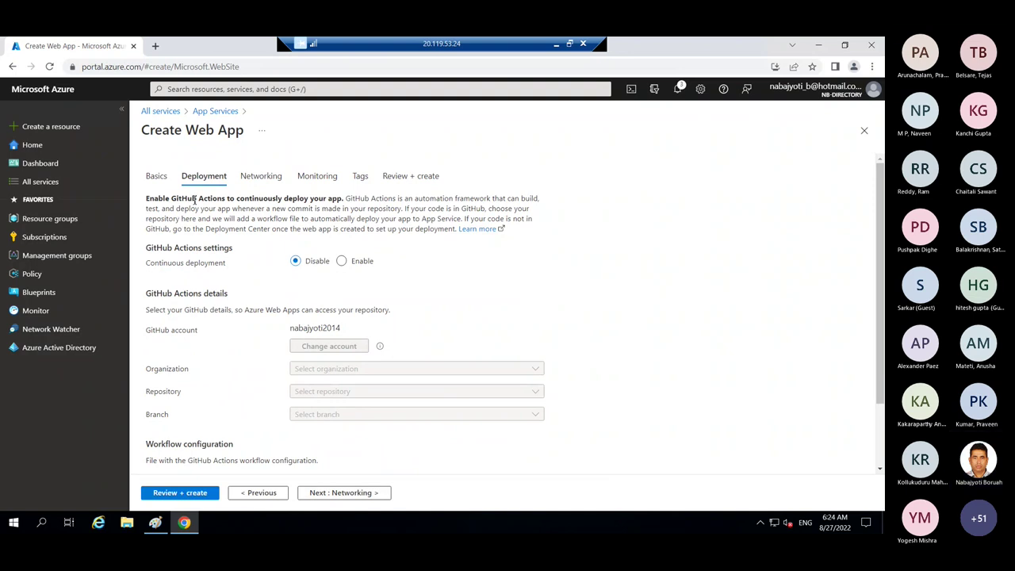
- Leave GitHub Actions continuous deployment disabled and continue to Networking
drag(155, 198, 400, 219)
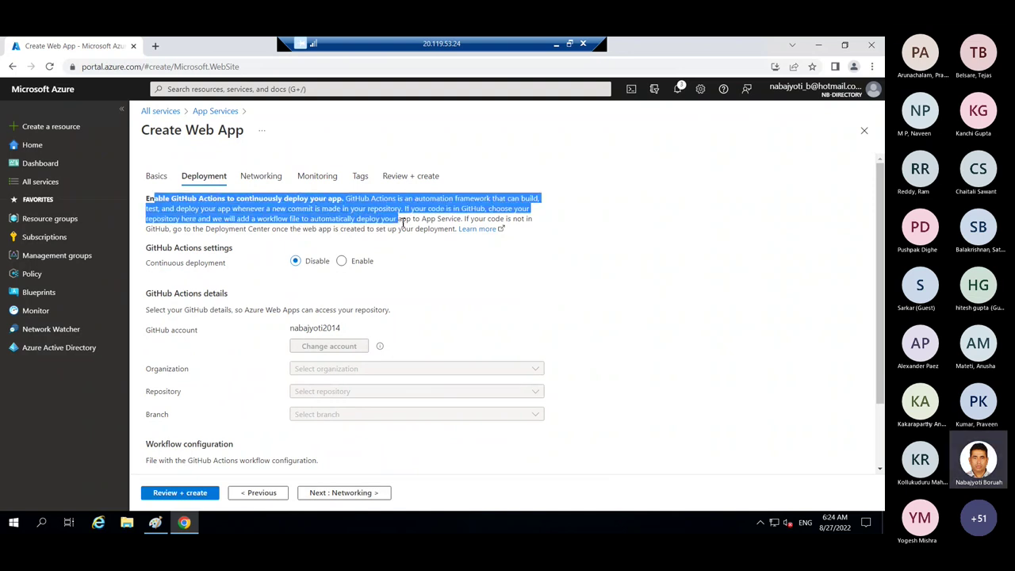
click(366, 229)
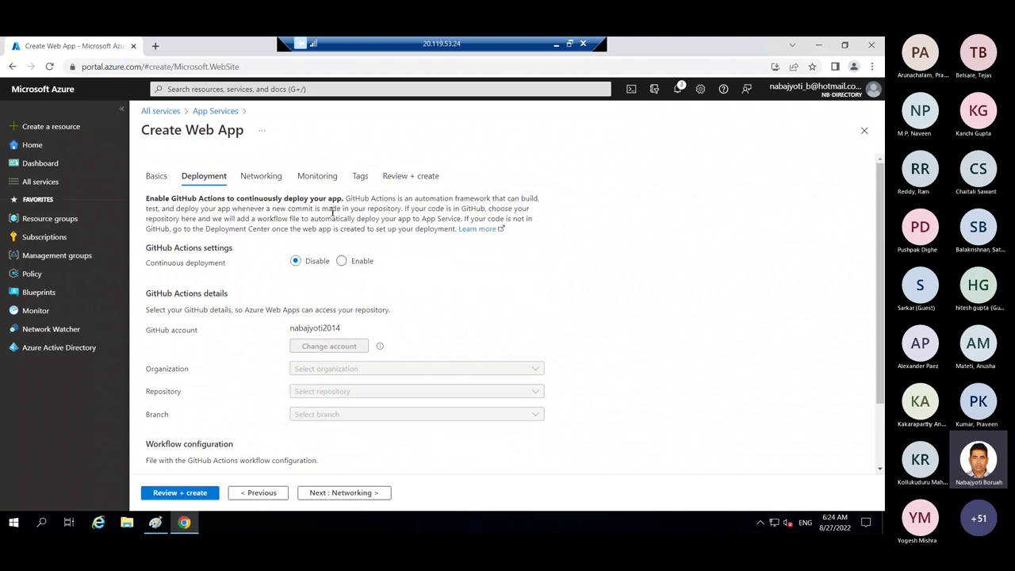
drag(343, 199, 487, 209)
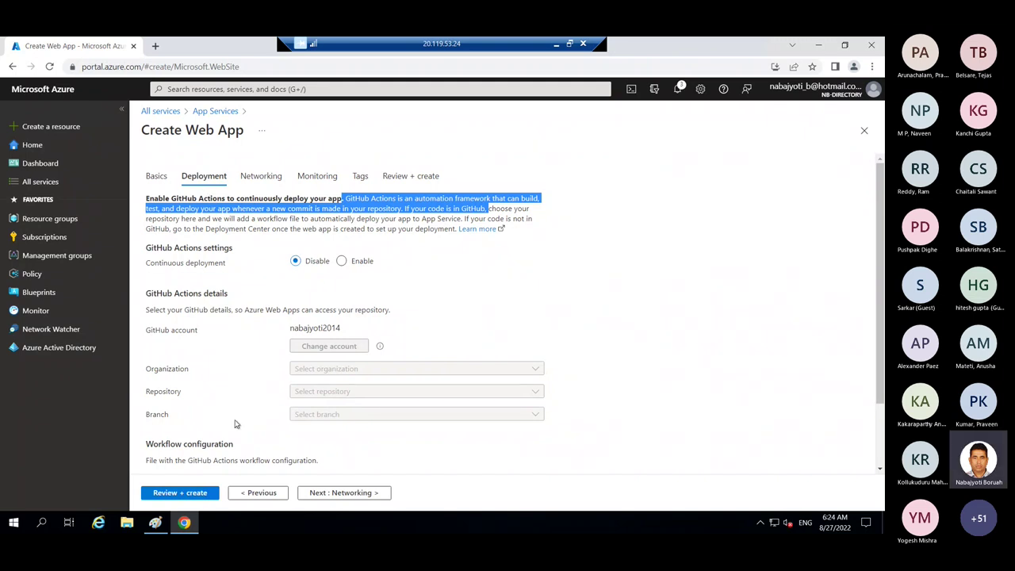
click(352, 494)
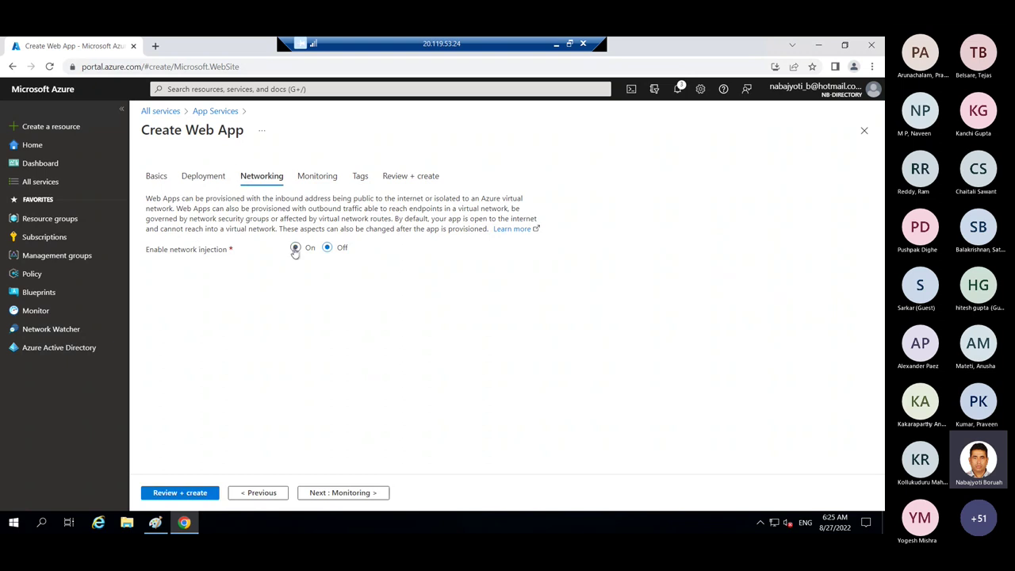
click(295, 248)
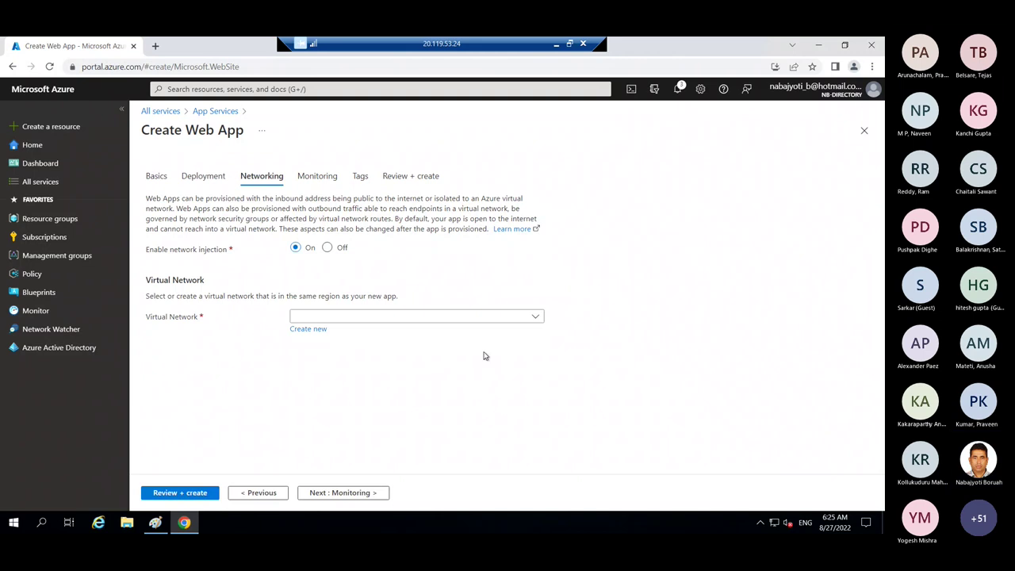
click(328, 249)
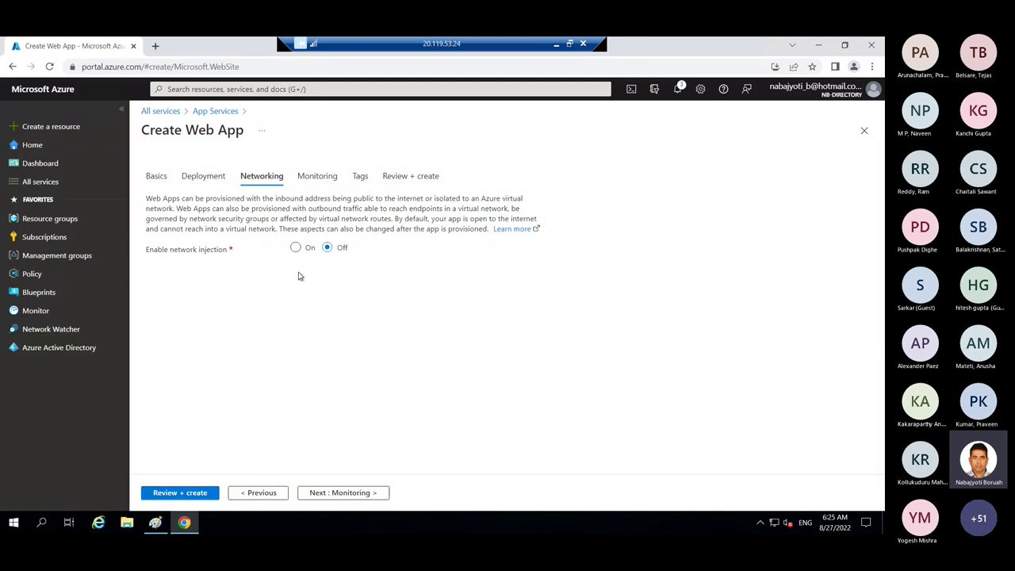
click(295, 247)
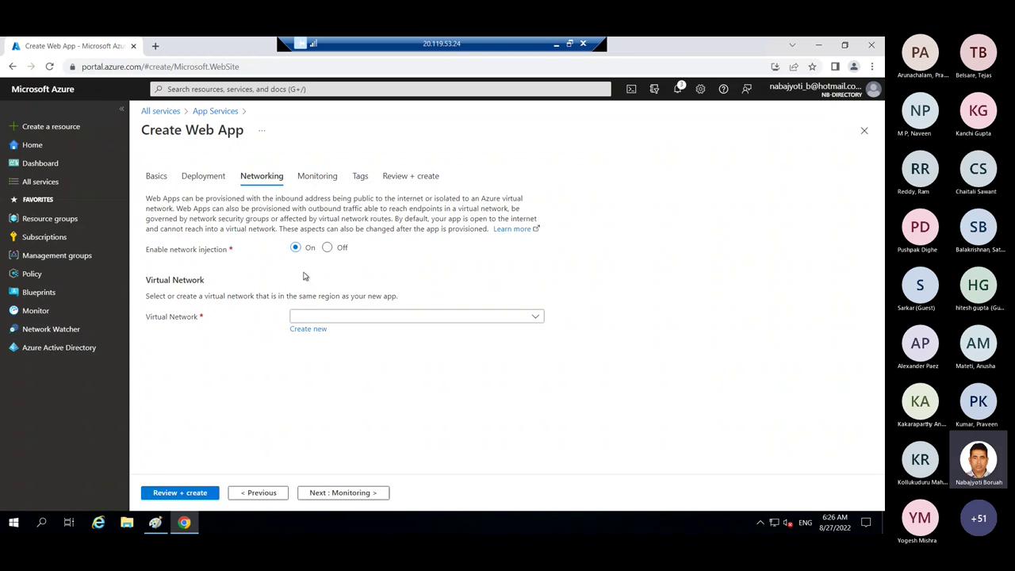
click(327, 247)
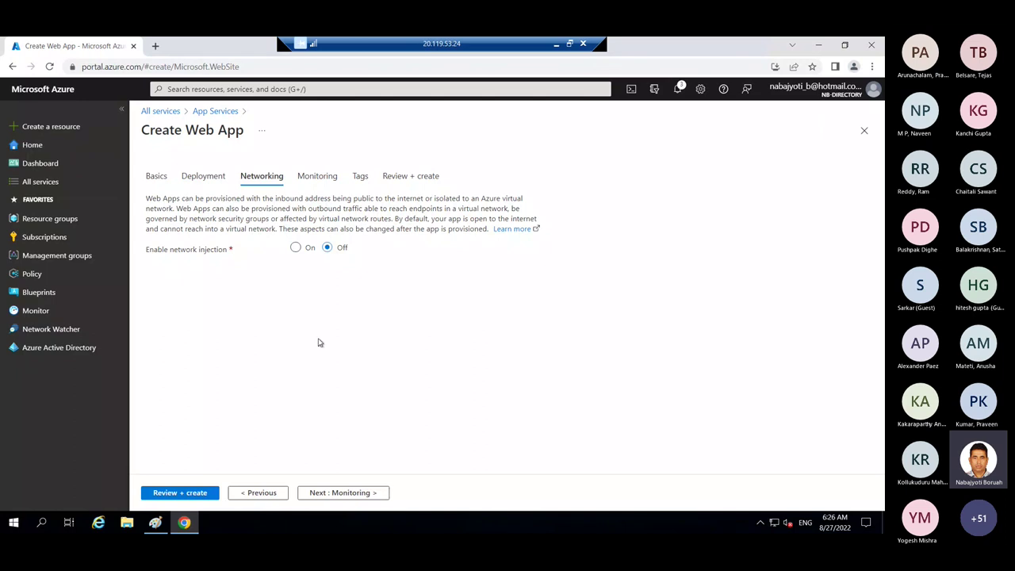
- Proceed to Monitoring, with Application Insights enabled as new demo-webapp-008 in East US
click(346, 492)
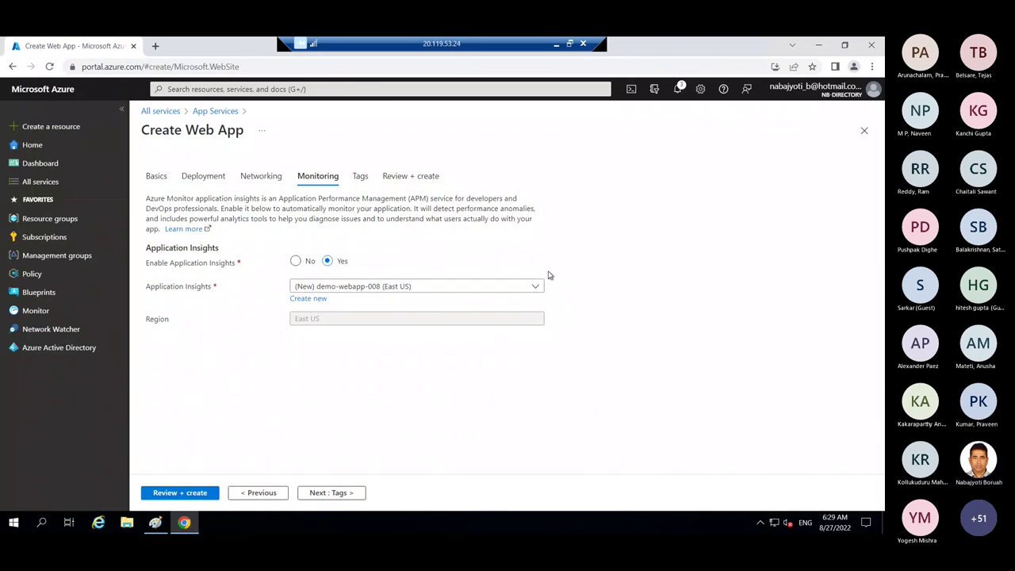
- Pass through Tags and Review + create, then create the demo-webapp-008 web app
click(333, 494)
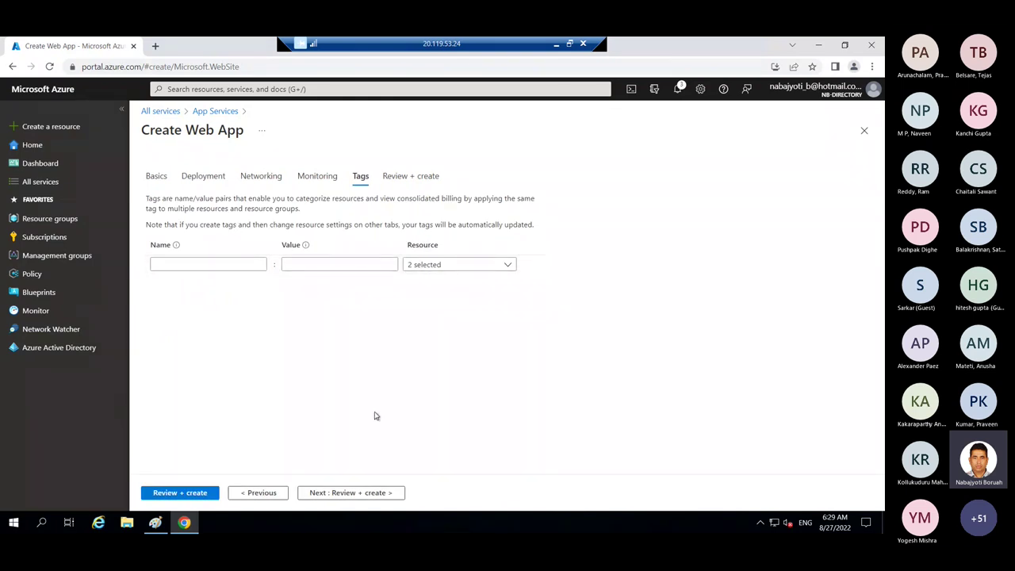
click(368, 493)
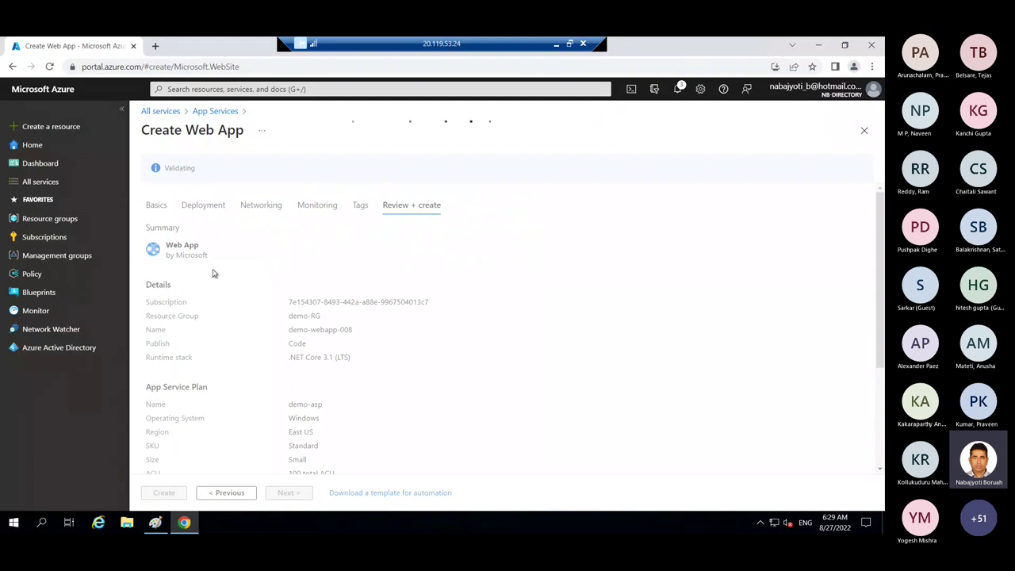
click(164, 492)
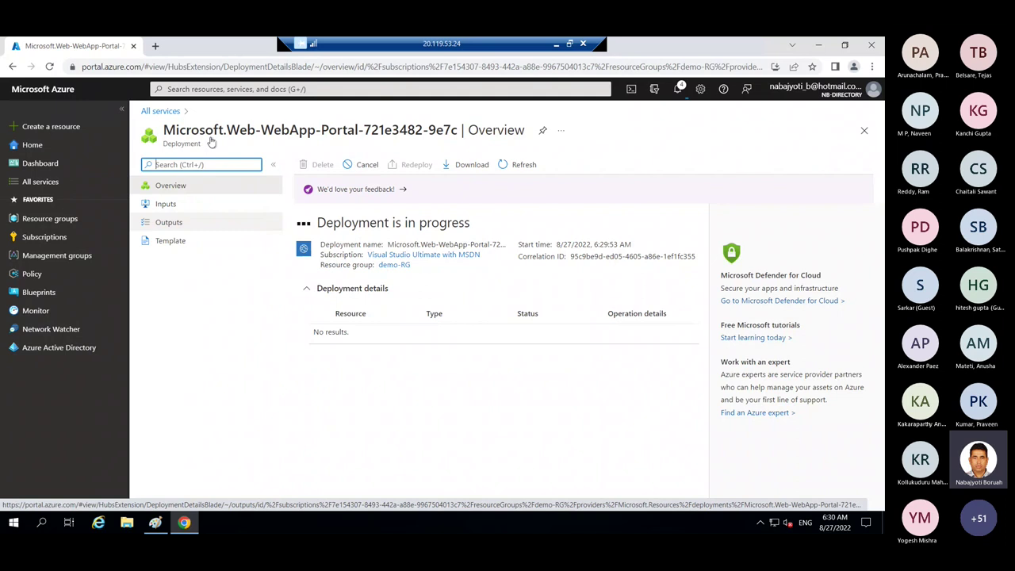
key(alt+Tab)
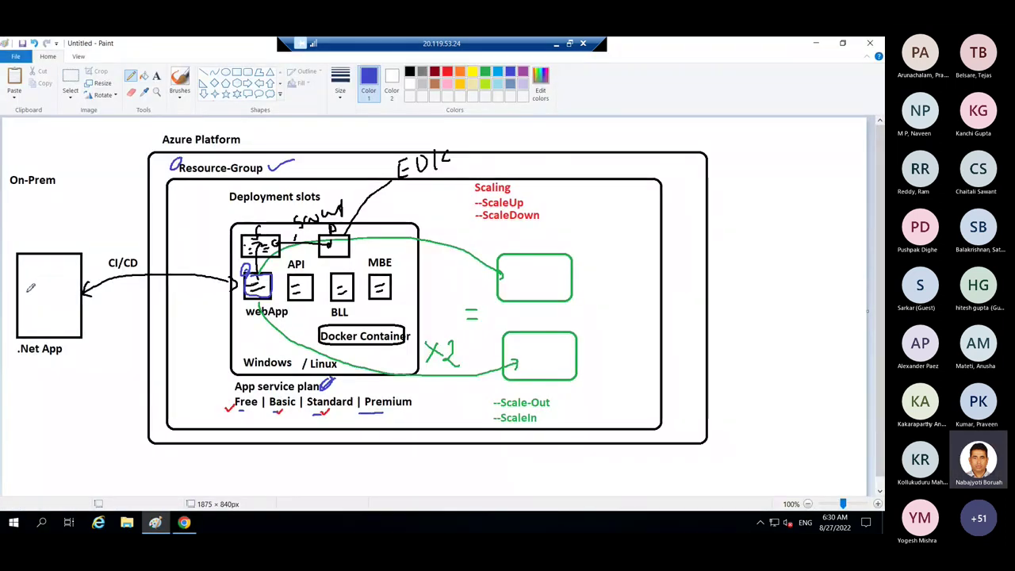
- Add 'VS-2019' and 'Github' text lines above the .Net App box in Paint
mouse_move(25, 277)
mouse_down()
mouse_move(39, 284)
mouse_move(49, 274)
mouse_move(56, 286)
mouse_move(60, 272)
mouse_up()
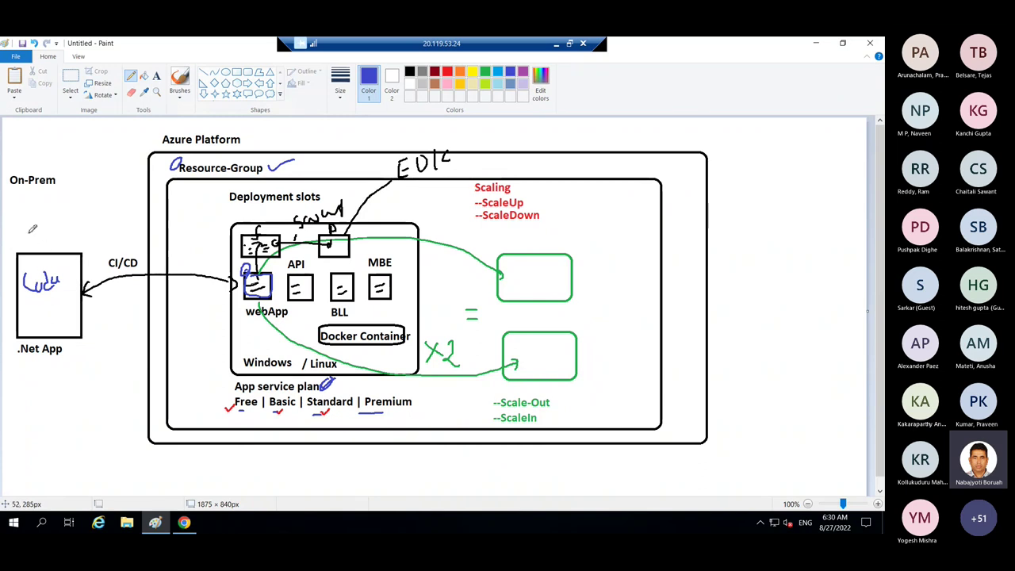
key(alt+h)
key(t)
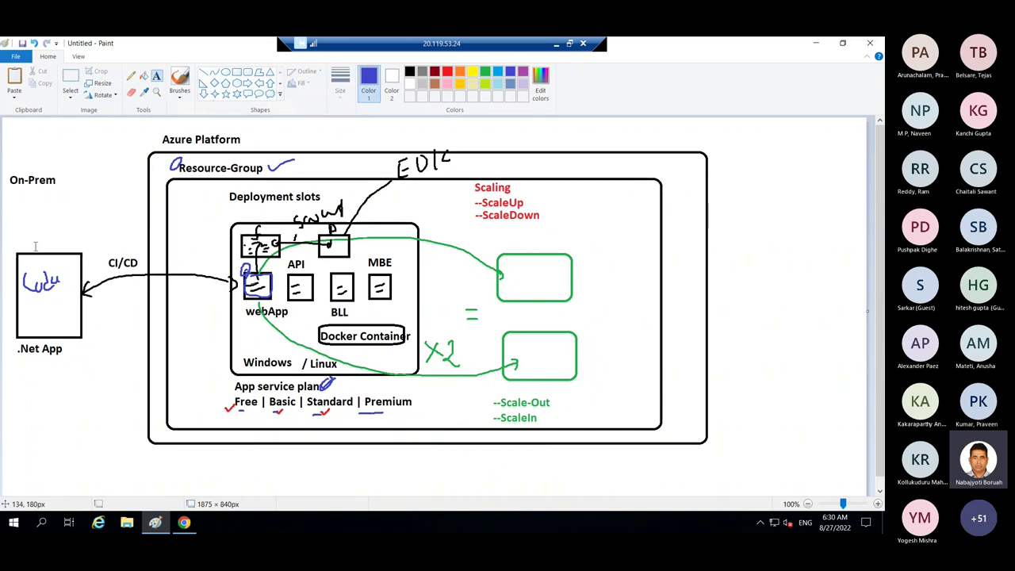
click(25, 228)
text(V)
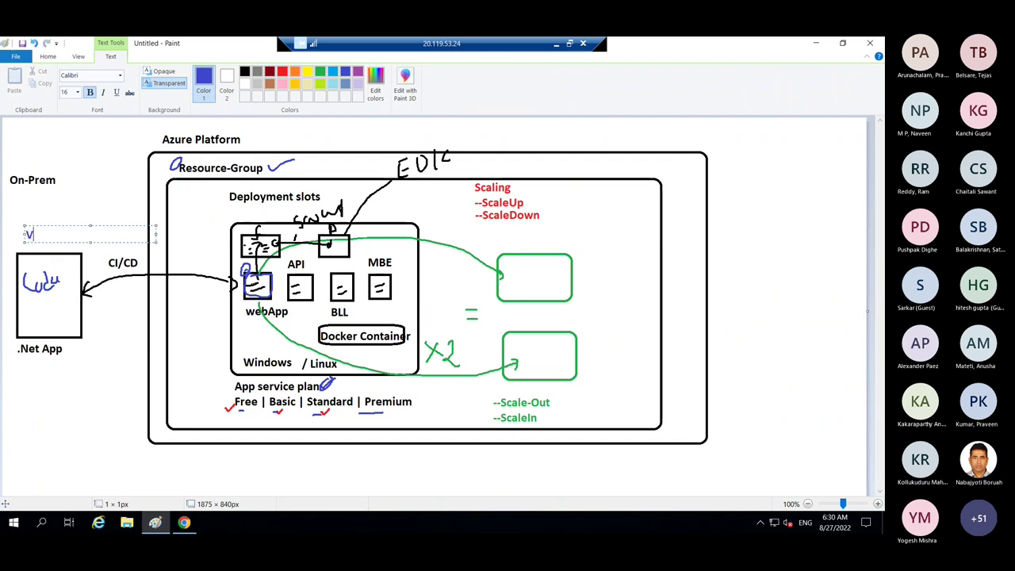
text(S)
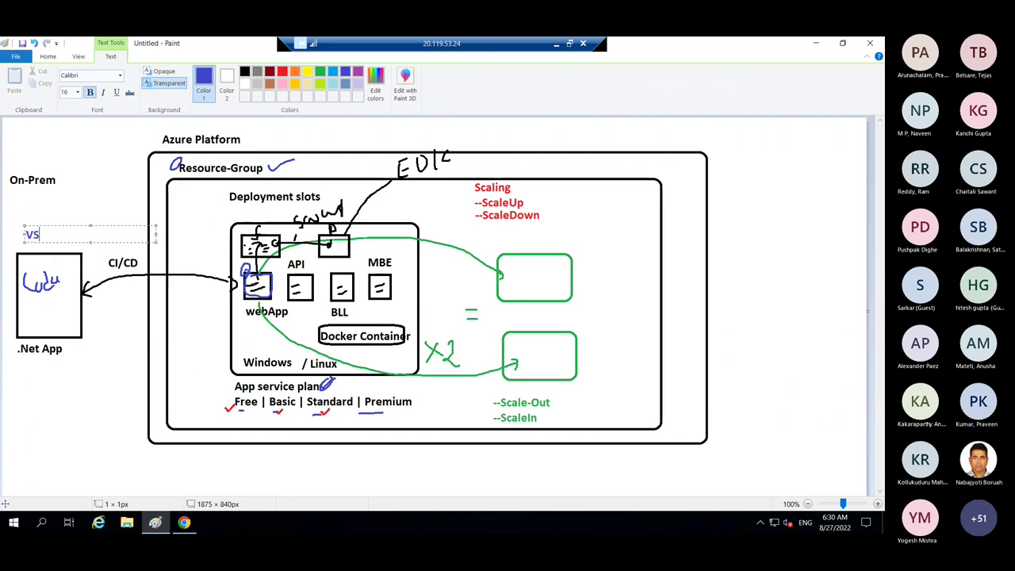
text(-2019)
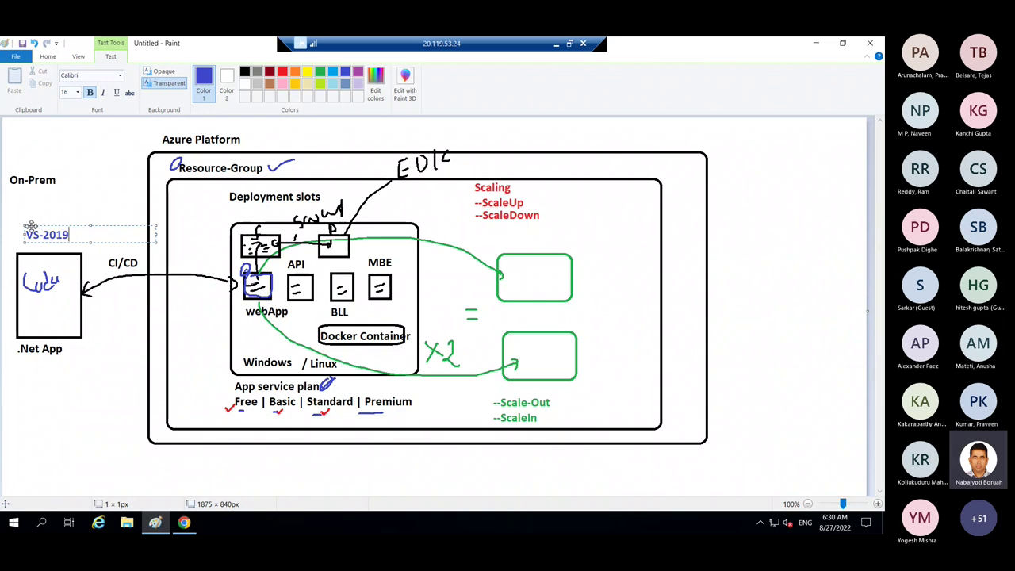
drag(34, 225, 23, 226)
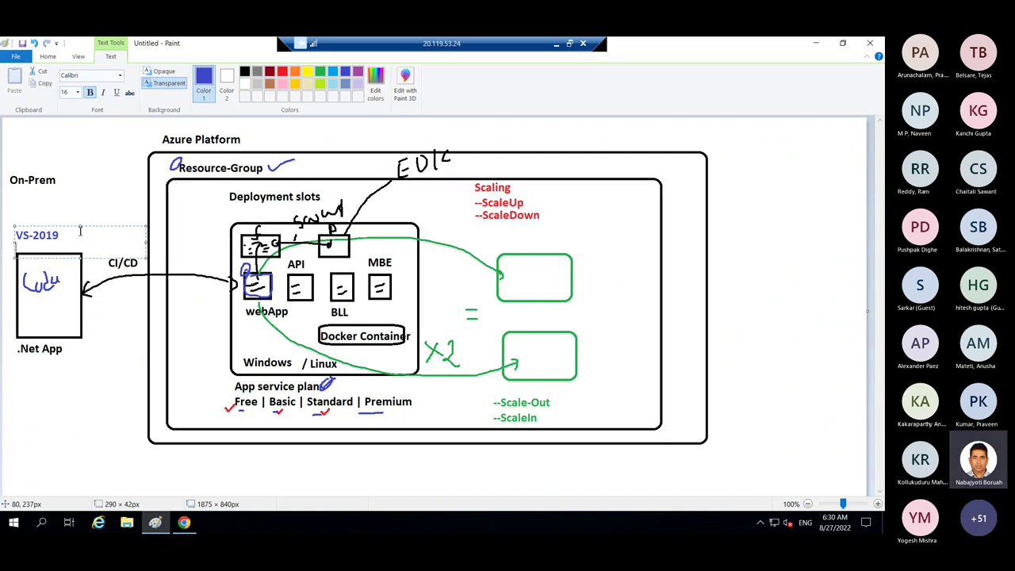
key(Return)
text(Github)
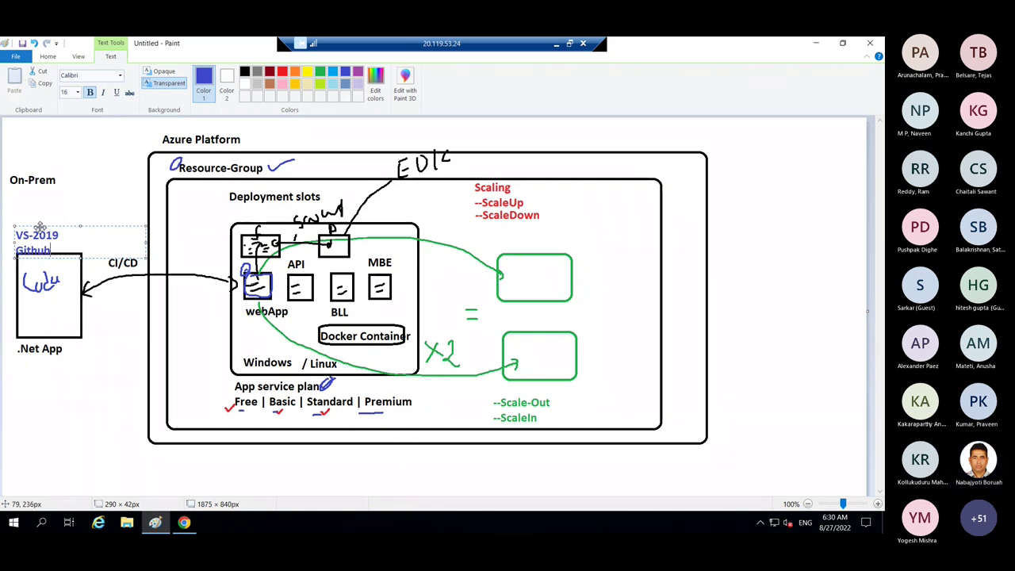
drag(41, 227, 35, 198)
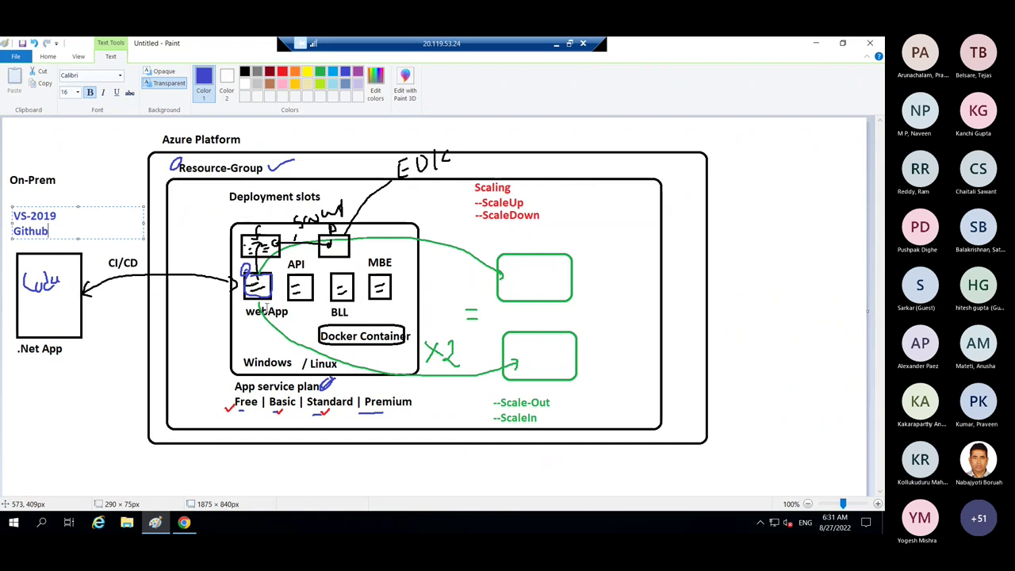
- Go to the deployed demo-webapp-008, pin it to the az-204 dashboard, and view that dashboard
click(184, 522)
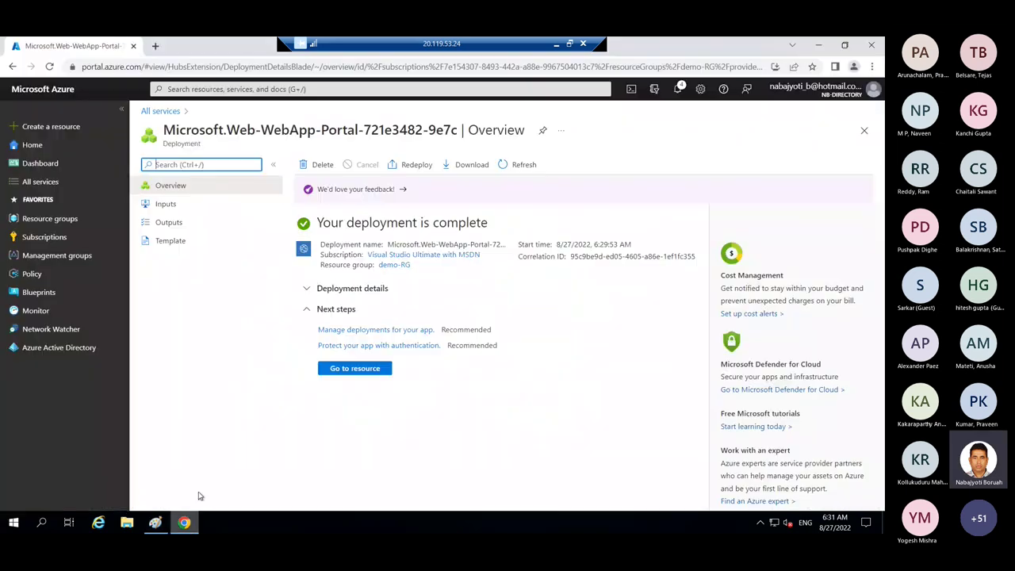
click(356, 371)
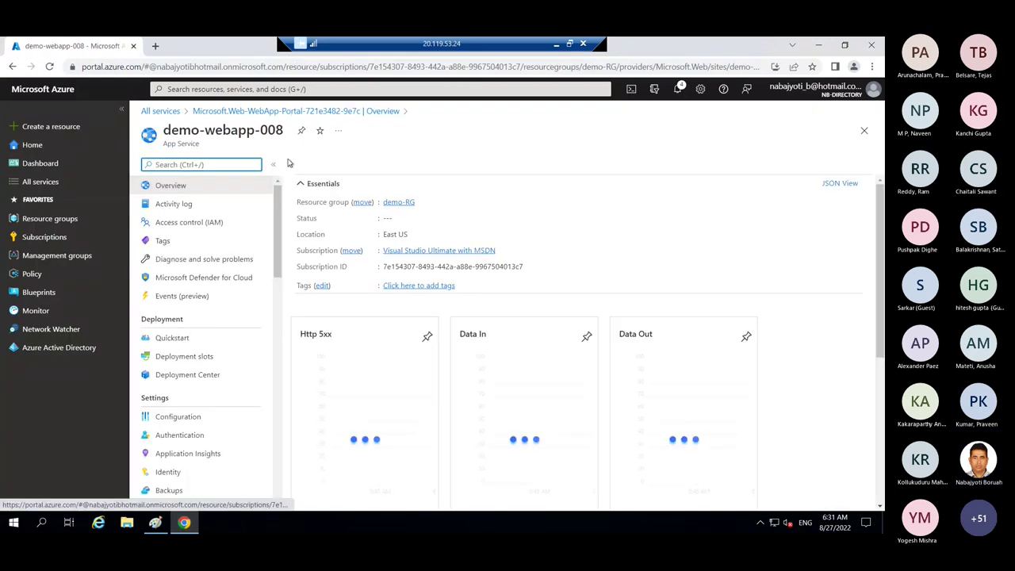
click(301, 131)
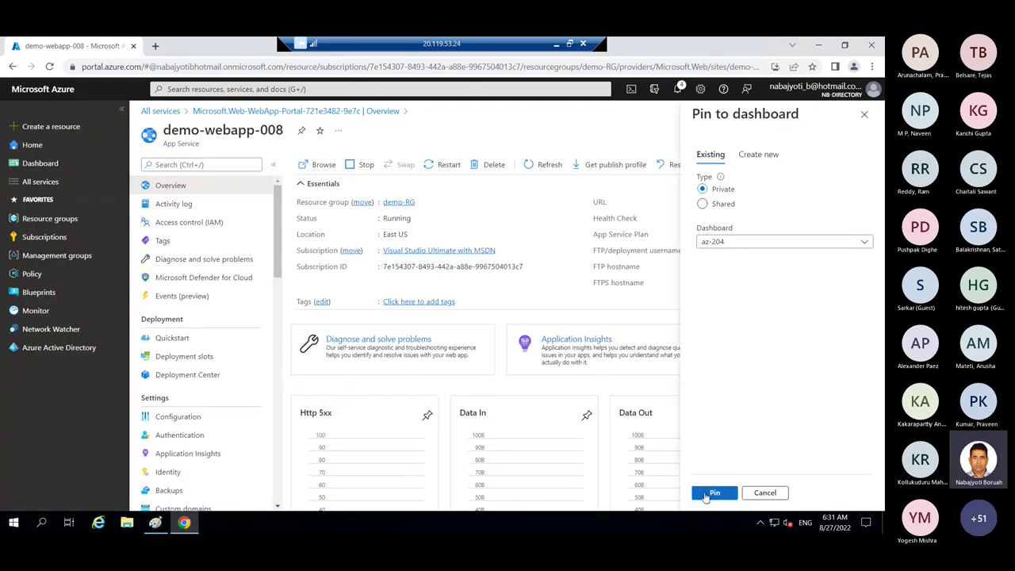
click(712, 491)
click(42, 164)
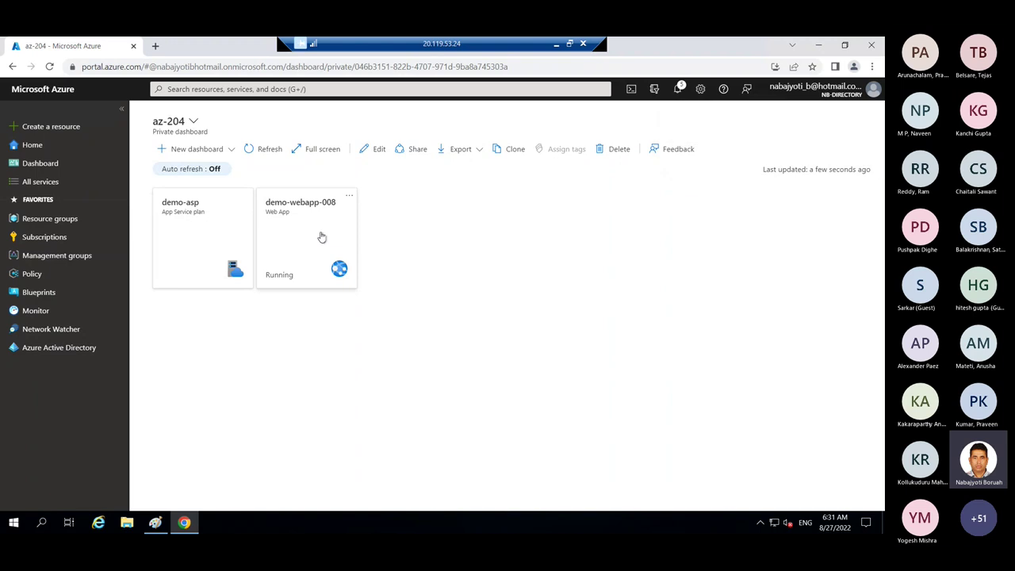
- Check the apps listed on the demo-asp plan, then open demo-webapp-008 from its dashboard tile
click(197, 231)
click(163, 319)
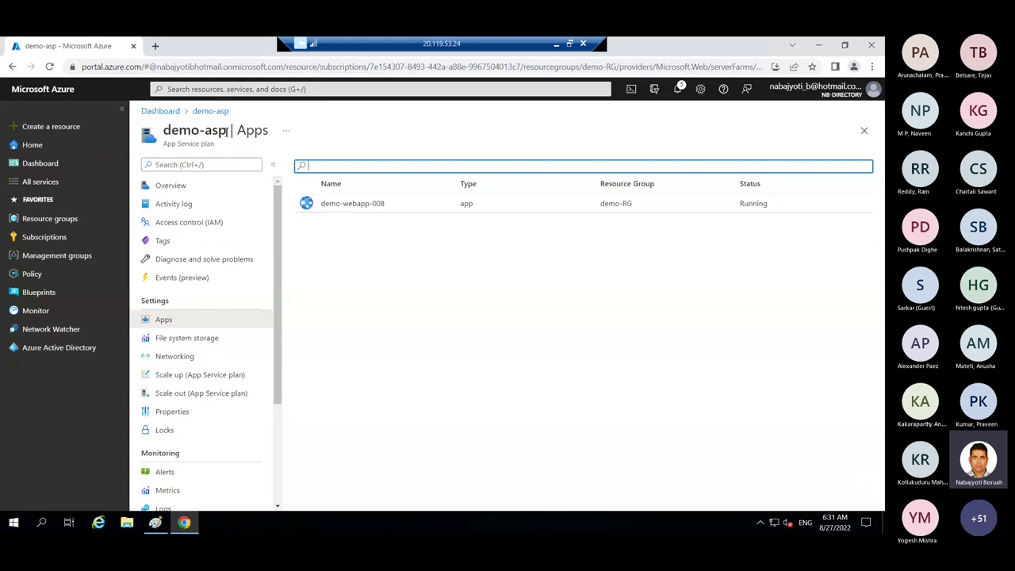
drag(228, 130, 166, 128)
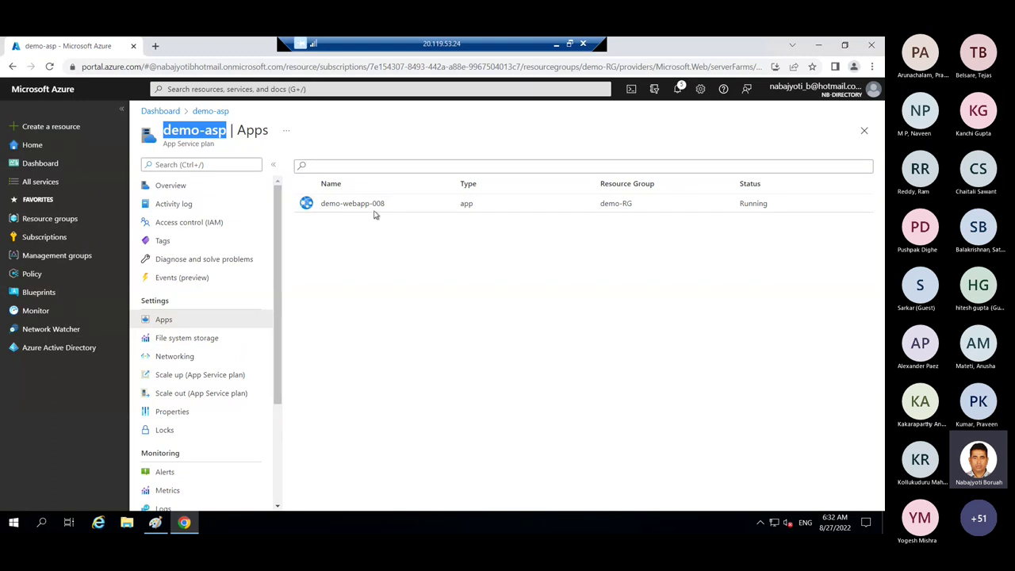
click(865, 131)
click(315, 247)
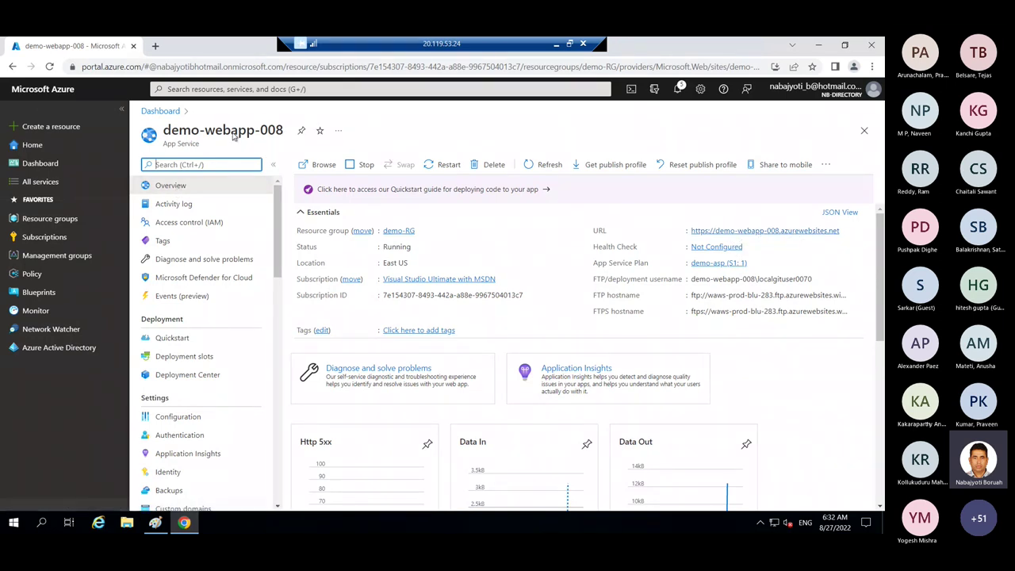
- Load demo-webapp-008's azurewebsites.net site in a new tab, then return to the portal
drag(283, 131, 159, 134)
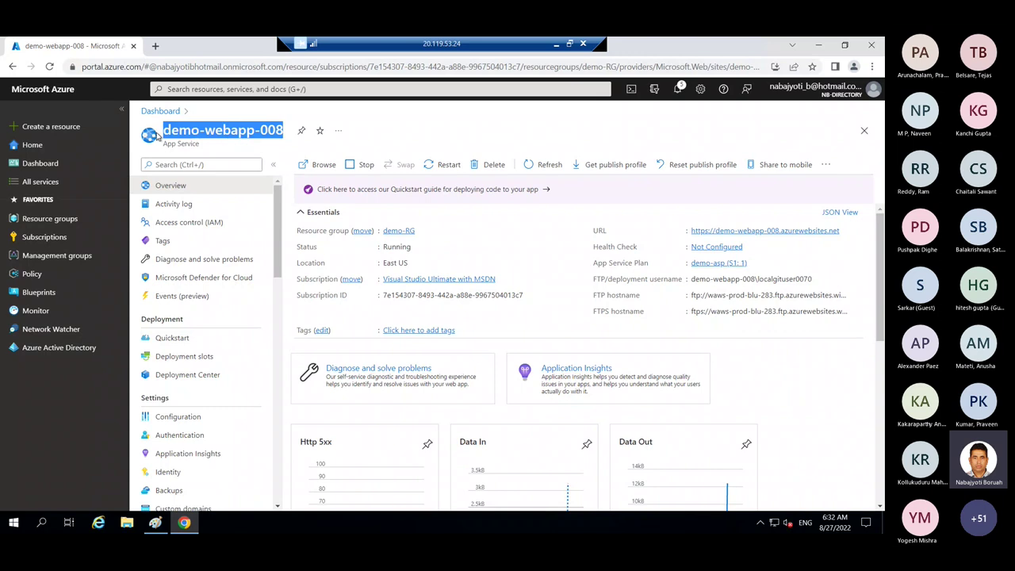
click(780, 234)
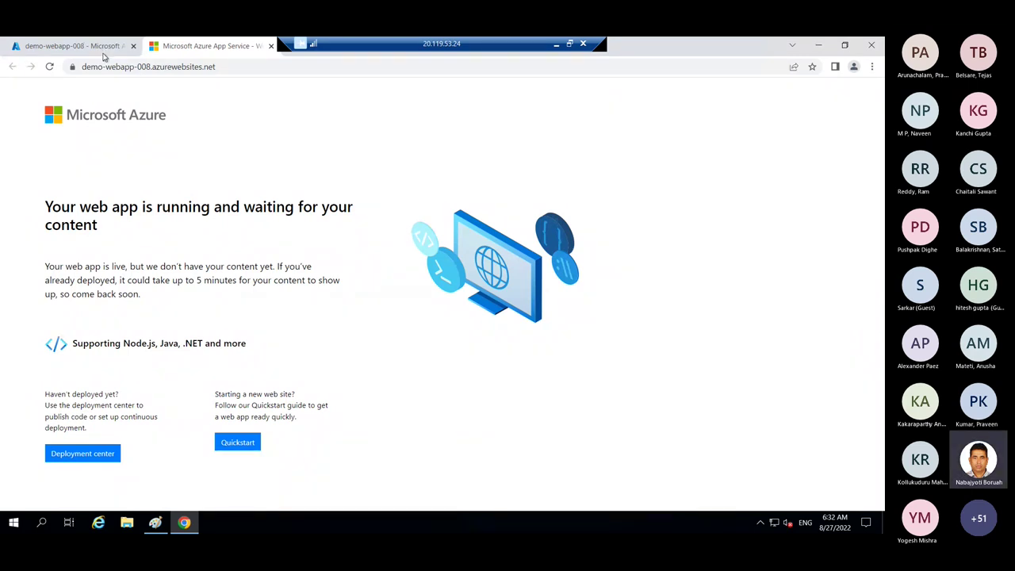
click(87, 46)
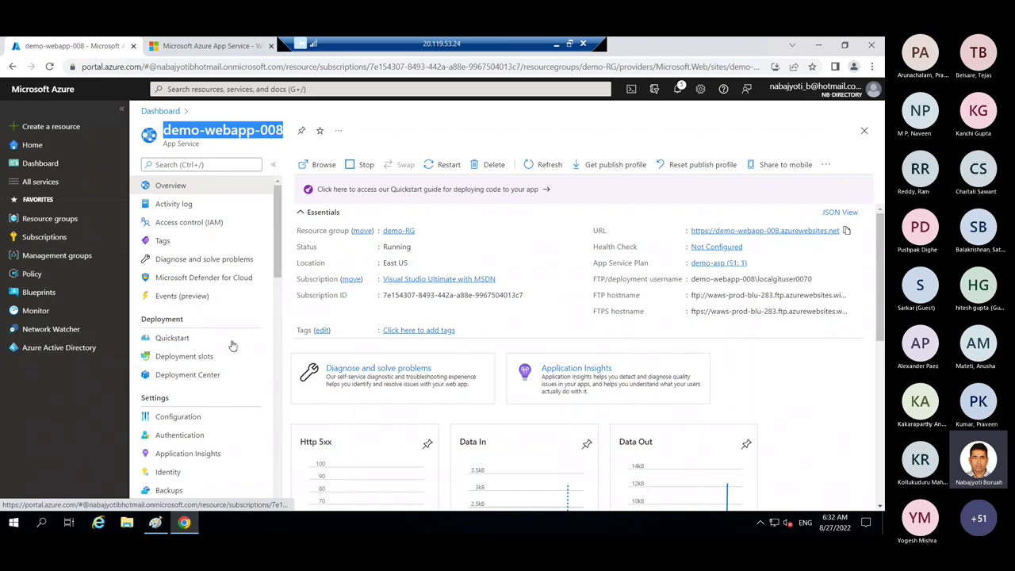
- Show demo-webapp-008's Deployment slots, where only production is listed, Running at 100% traffic
click(182, 357)
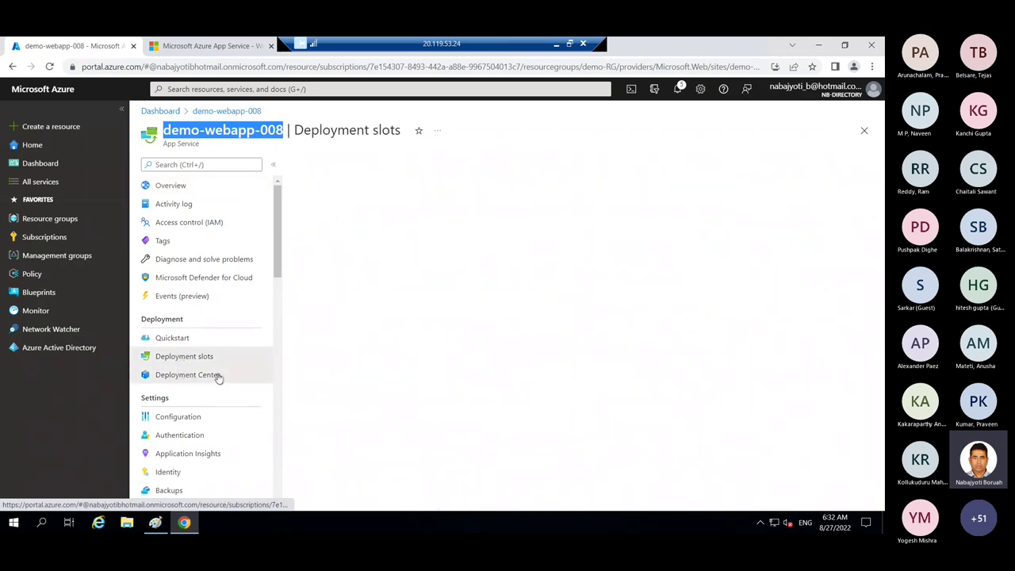
click(190, 376)
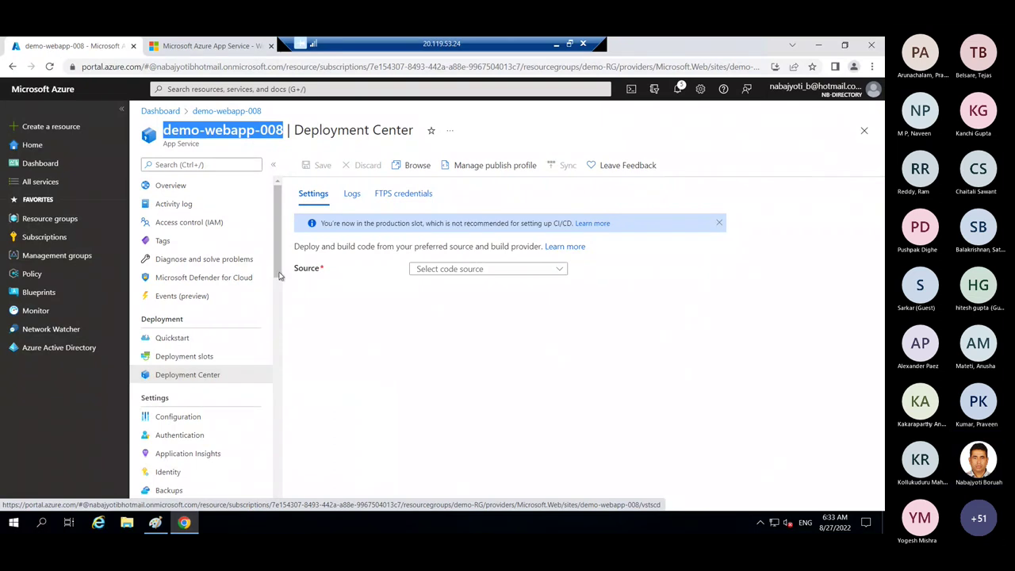
drag(279, 262, 280, 272)
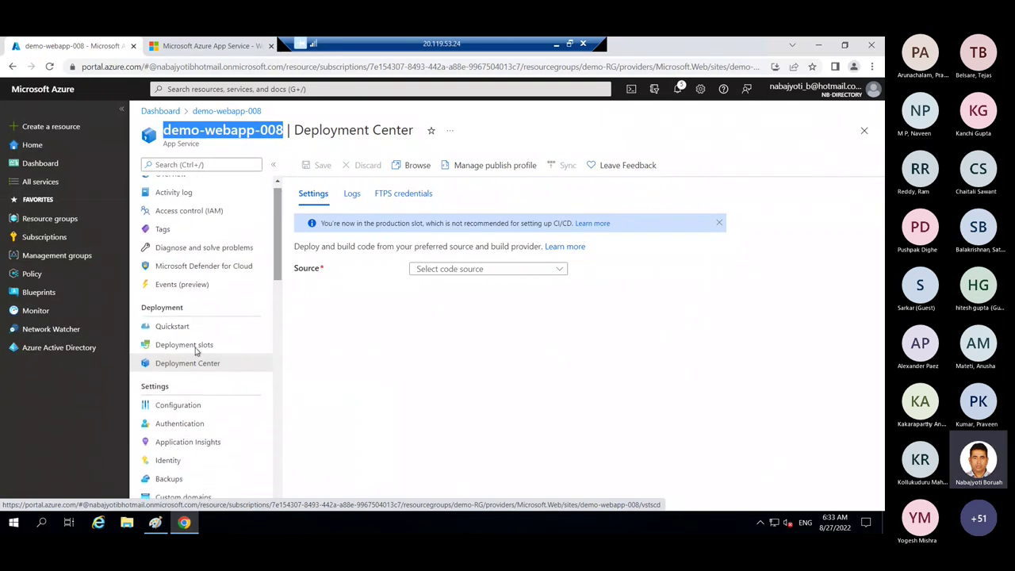
click(189, 346)
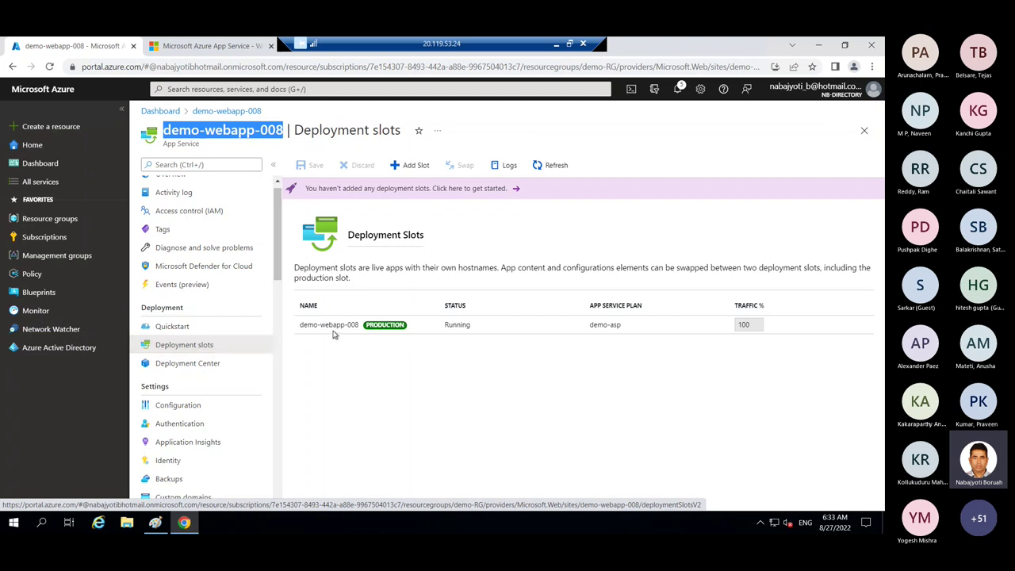
drag(300, 326, 325, 326)
drag(512, 337, 644, 346)
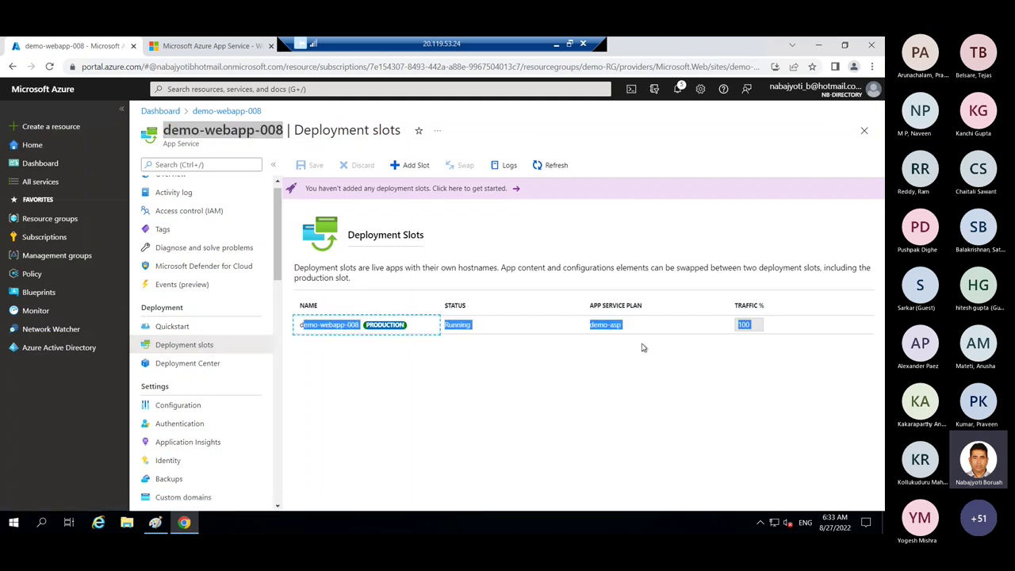
click(360, 351)
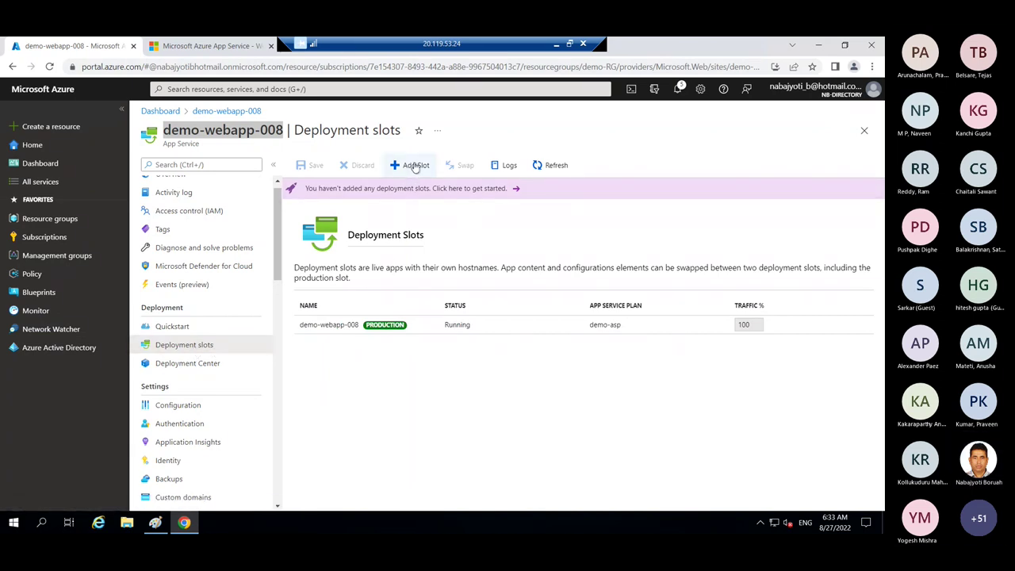
- Add a deployment slot named 'staging', keeping 'Do not clone settings'
click(414, 165)
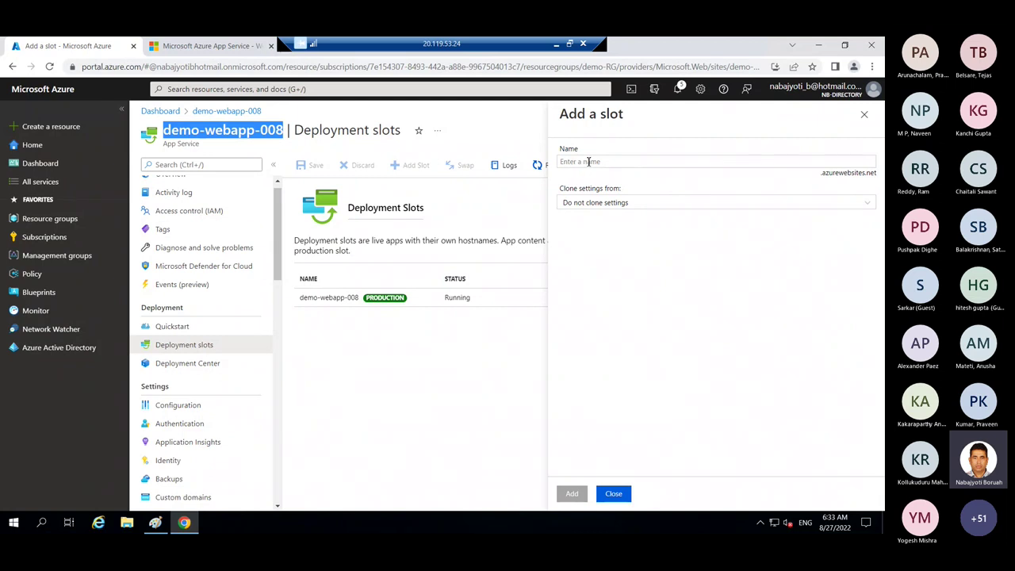
click(589, 162)
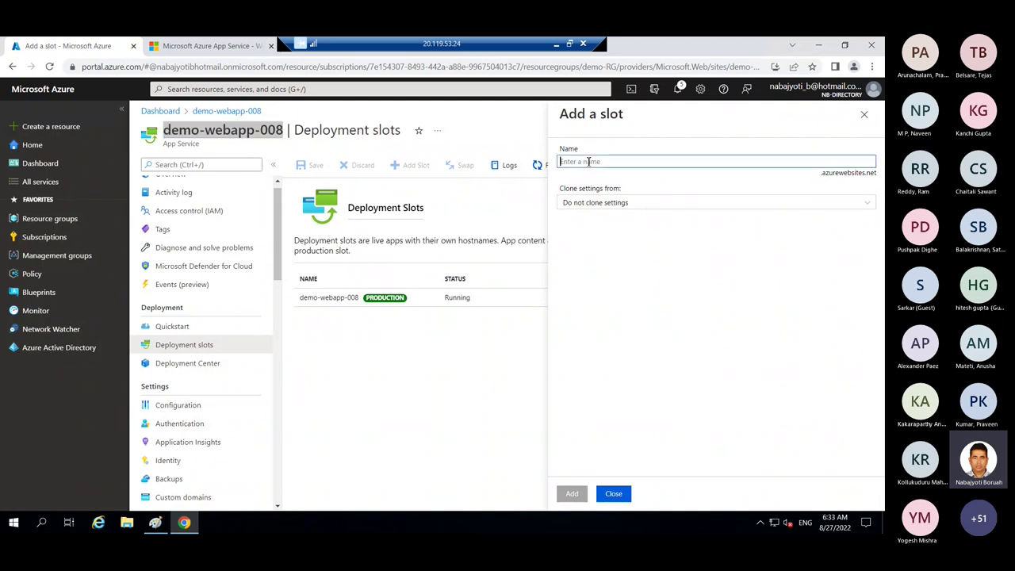
text(s)
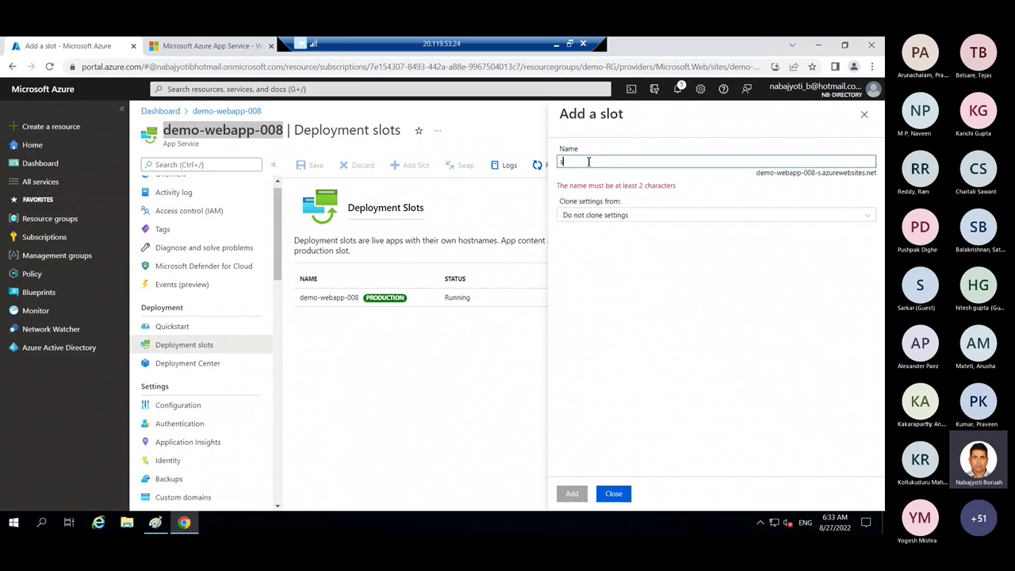
text(taging)
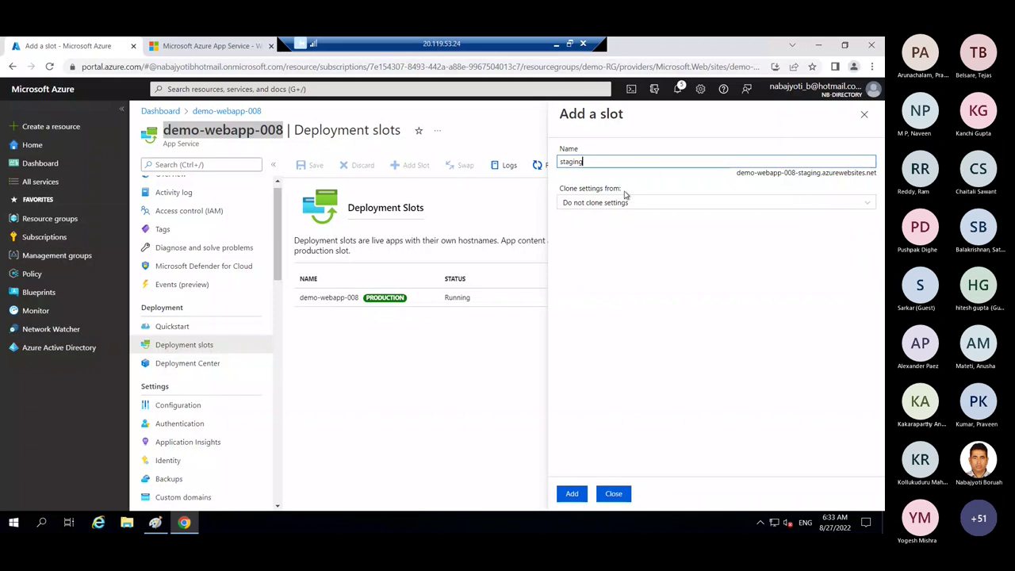
click(607, 226)
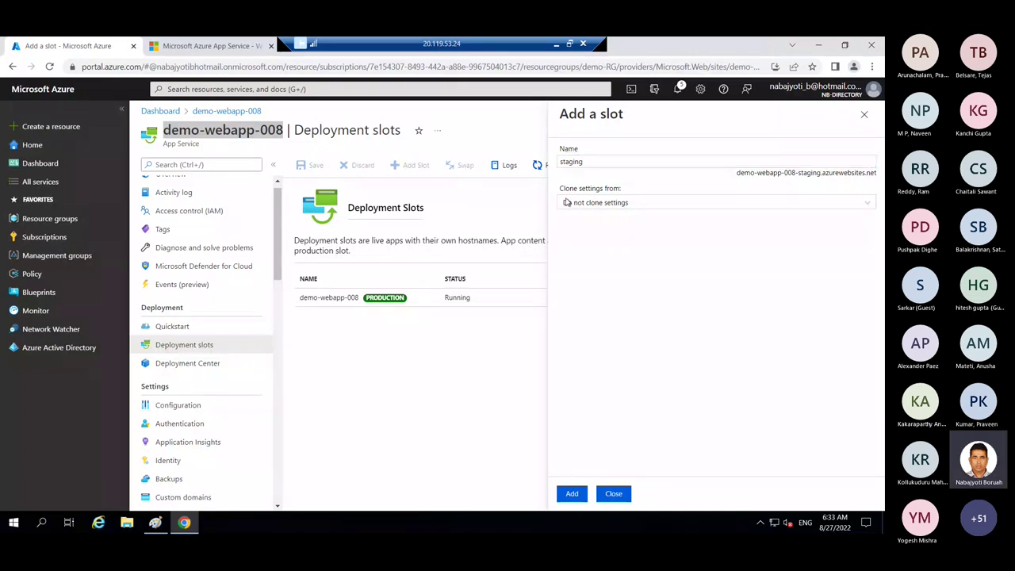
click(572, 494)
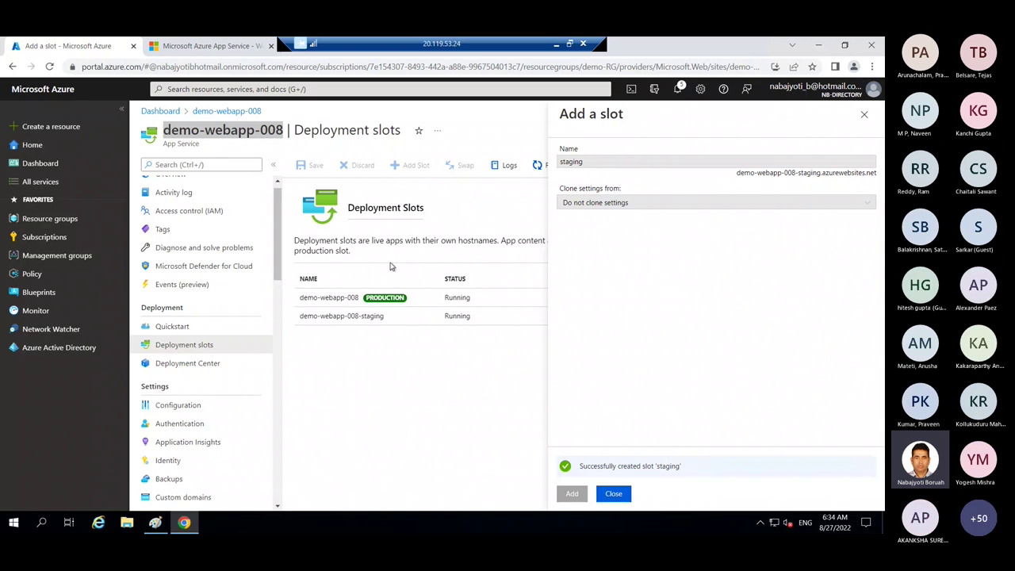
- Close the Add a slot panel to see staging at 0% beside production at 100%
click(614, 493)
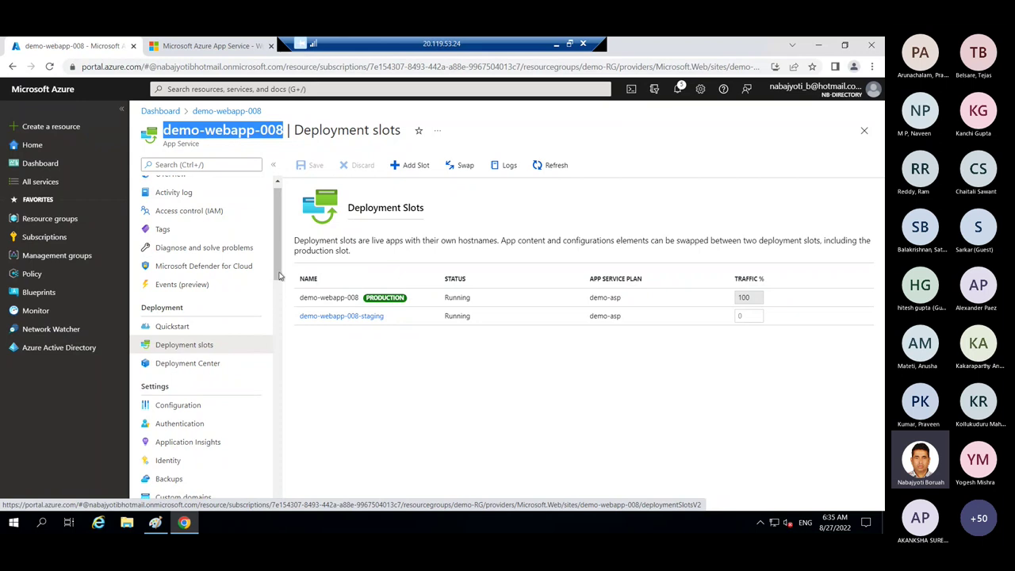
- Filter demo-webapp-008's resource menu with 'p' and open its Properties page
scroll(273, 293, down, 1)
scroll(266, 301, up, 2)
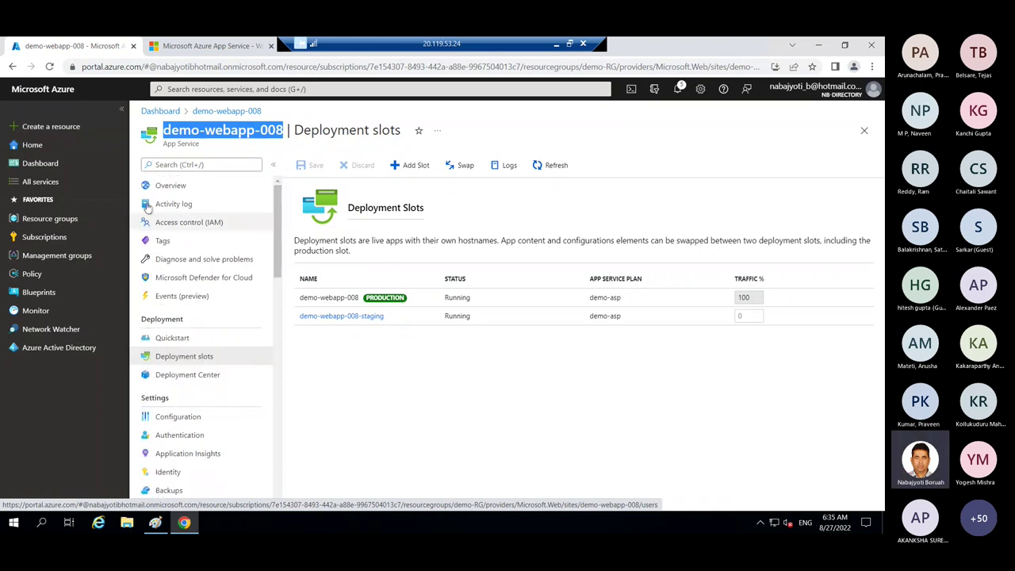
scroll(280, 307, down, 3)
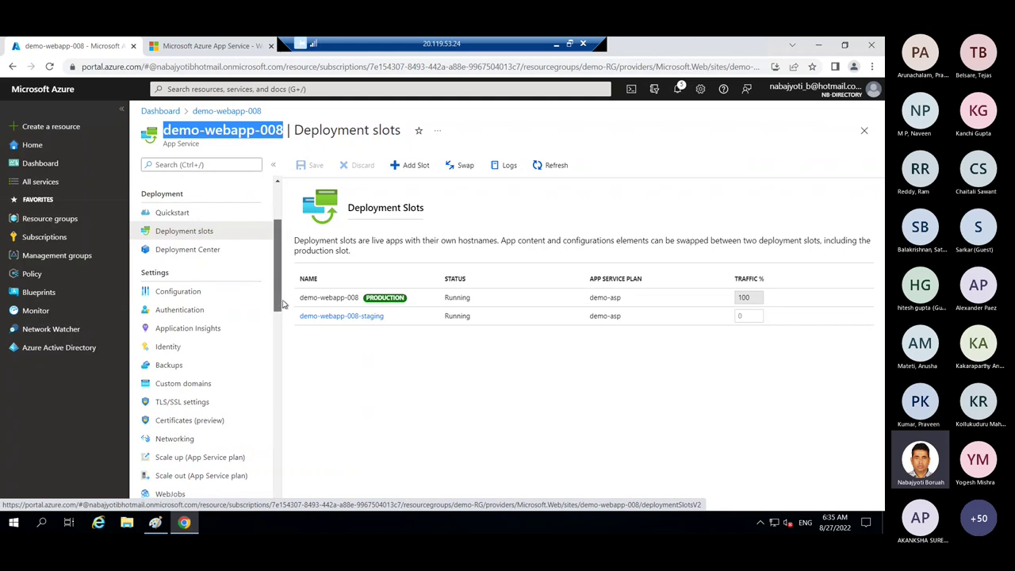
scroll(279, 307, up, 3)
click(189, 165)
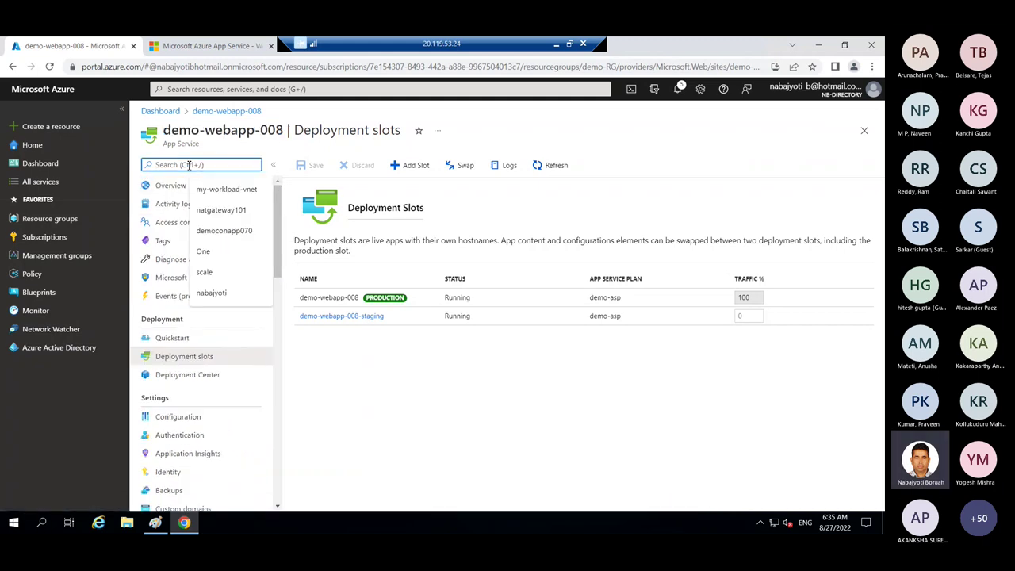
text(proper)
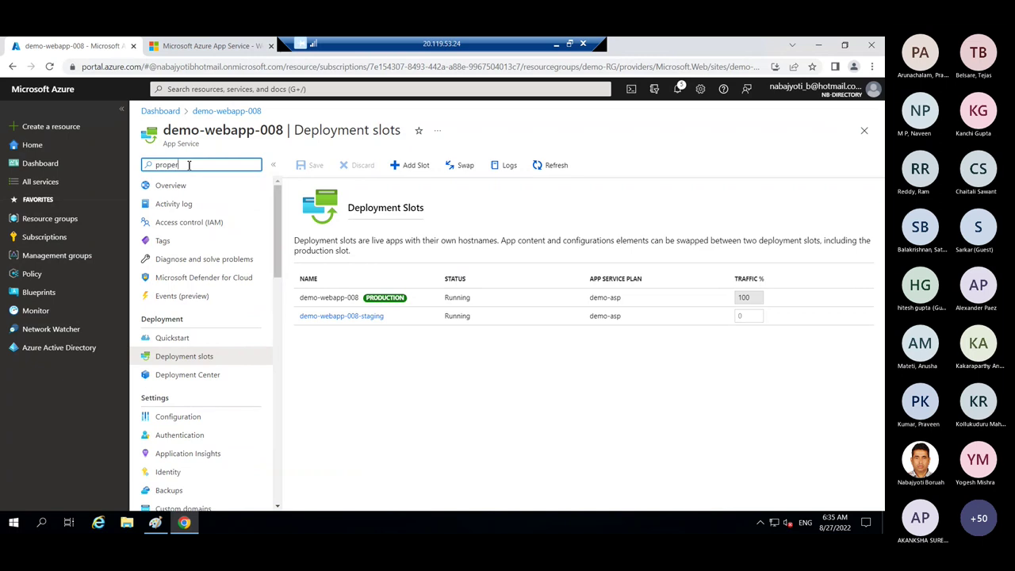
click(199, 204)
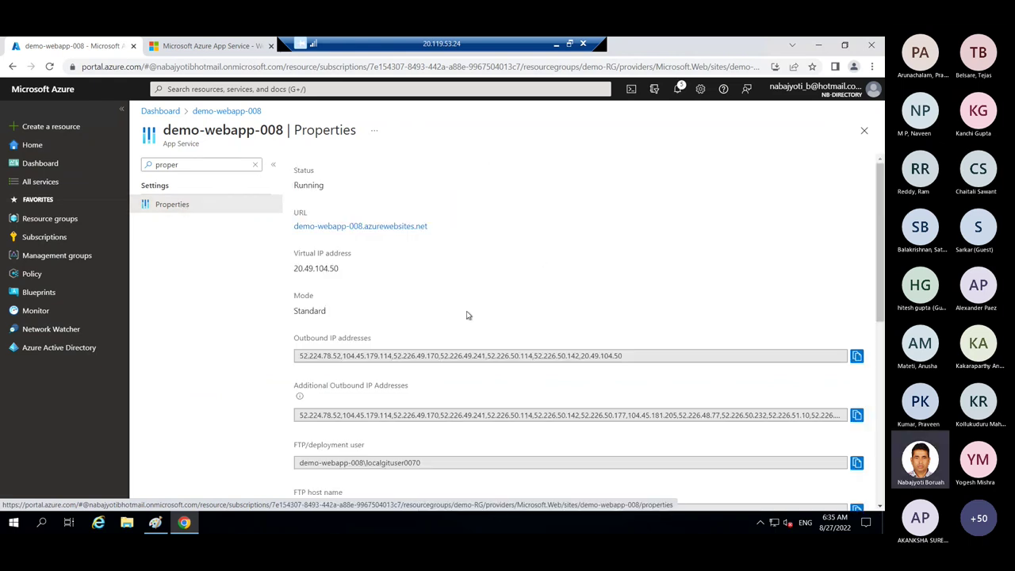
- Highlight the virtual IP 20.49.104.50 and the list of outbound IP addresses
double_click(314, 269)
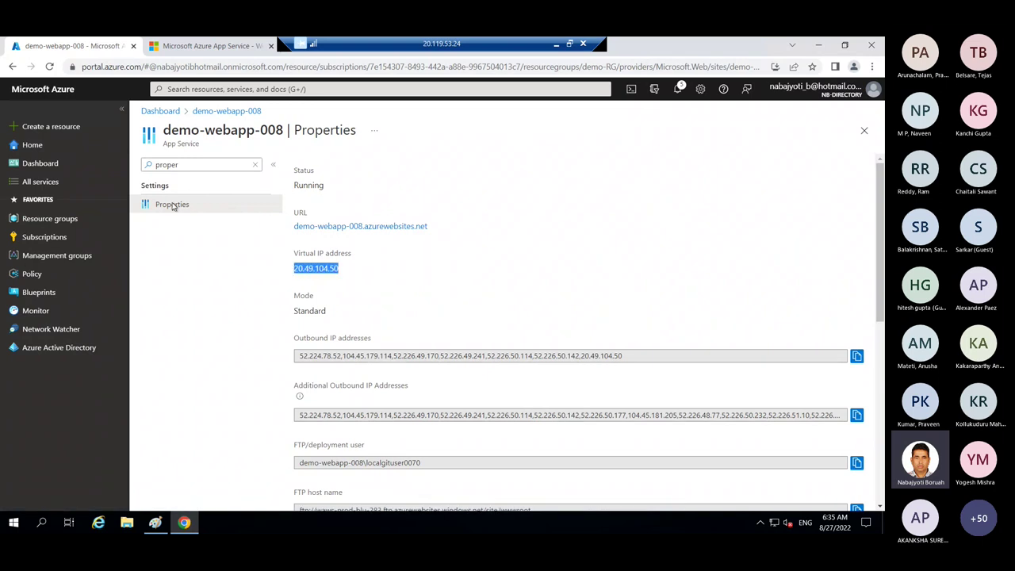
drag(284, 130, 171, 131)
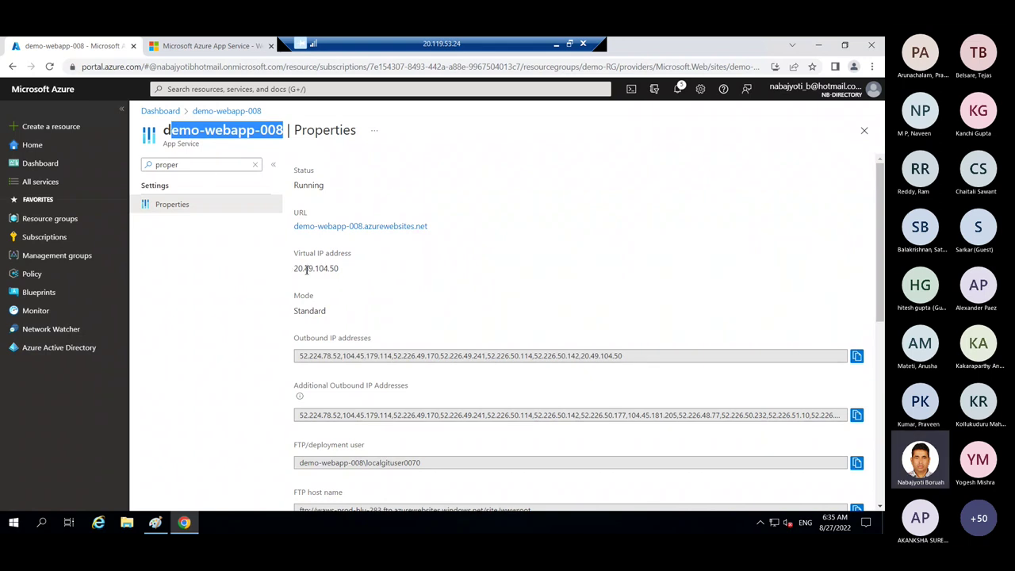
drag(295, 269, 352, 268)
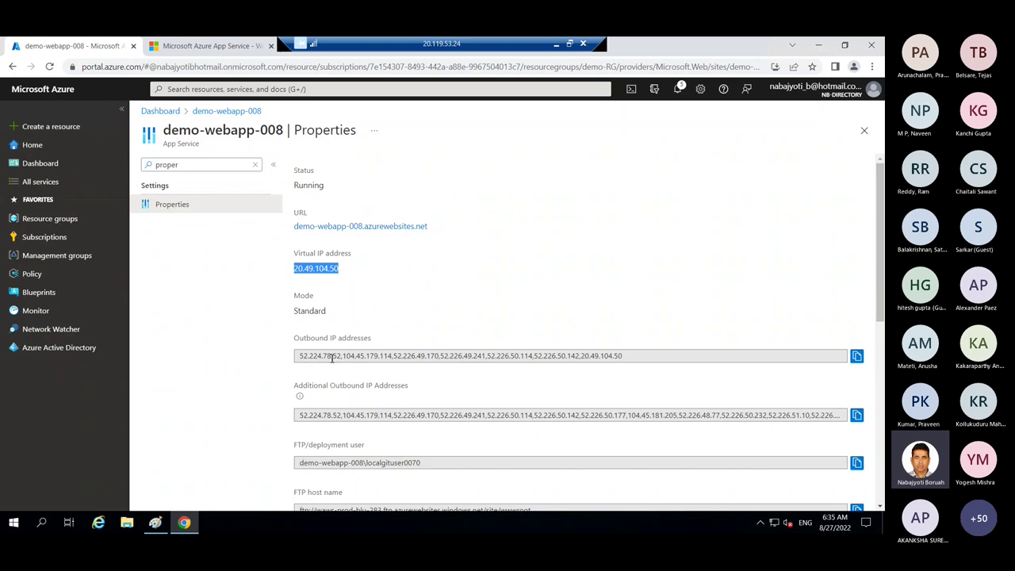
drag(300, 357, 634, 369)
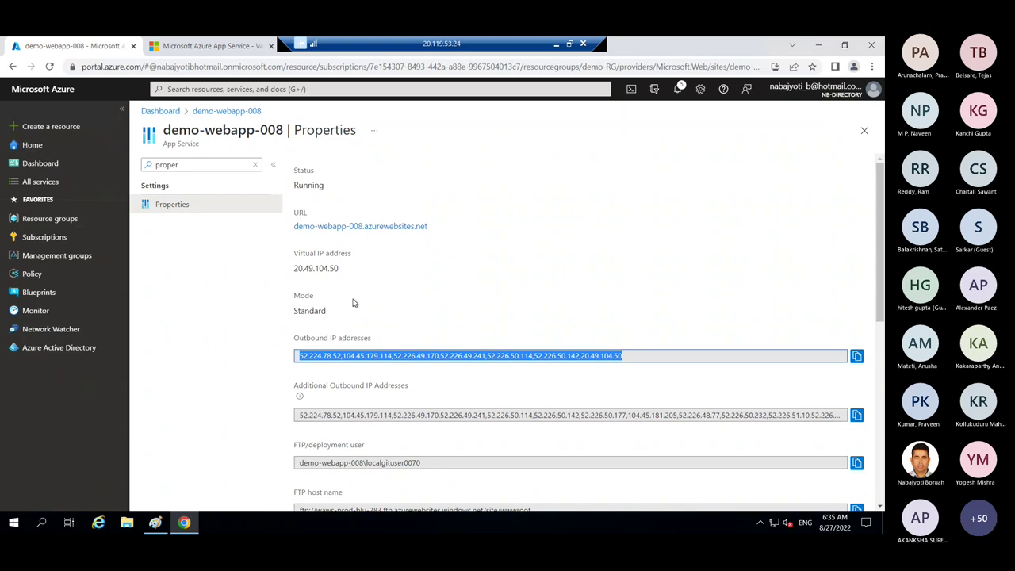
scroll(391, 428, down, 1)
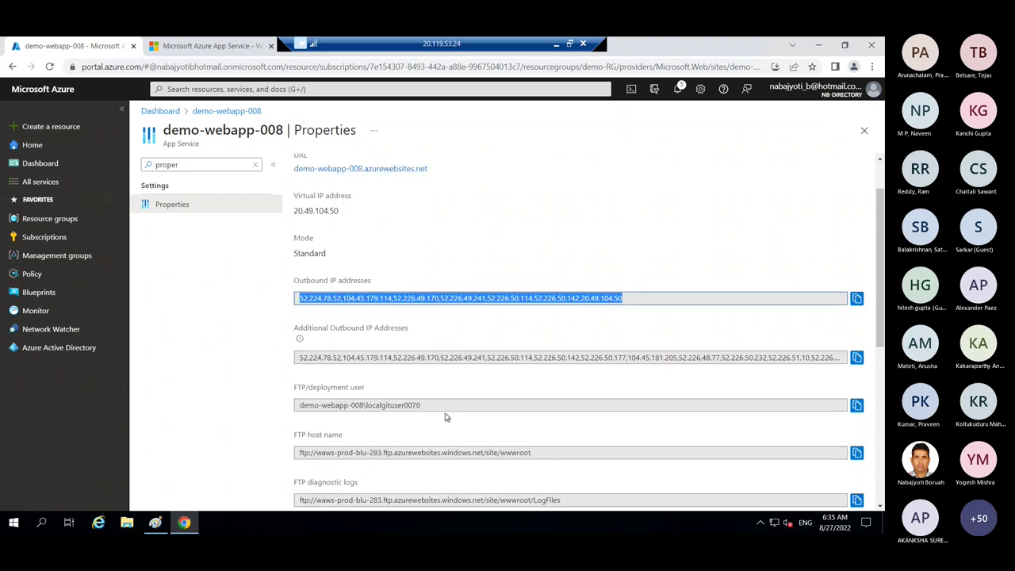
scroll(448, 416, up, 1)
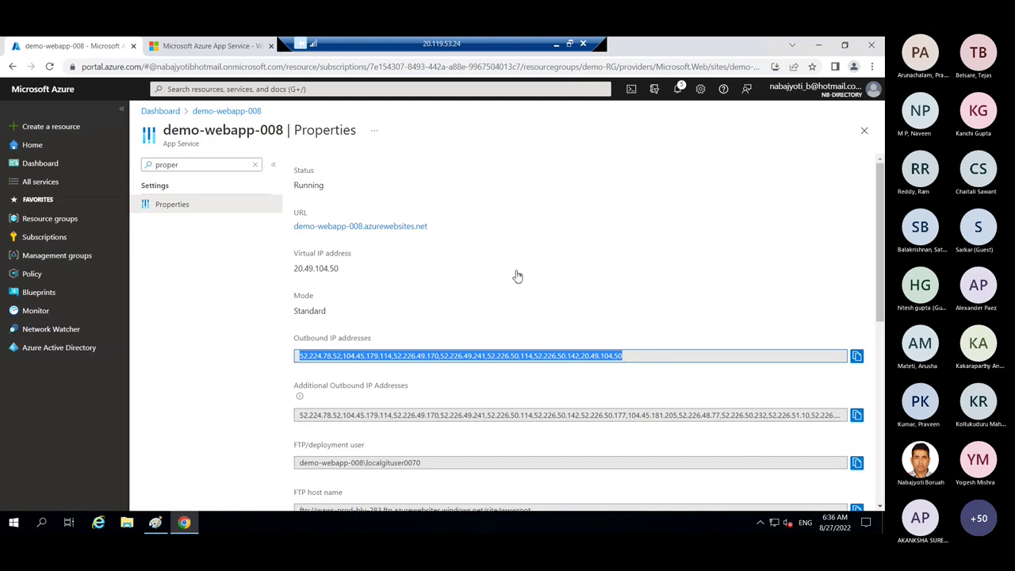
drag(880, 303, 881, 342)
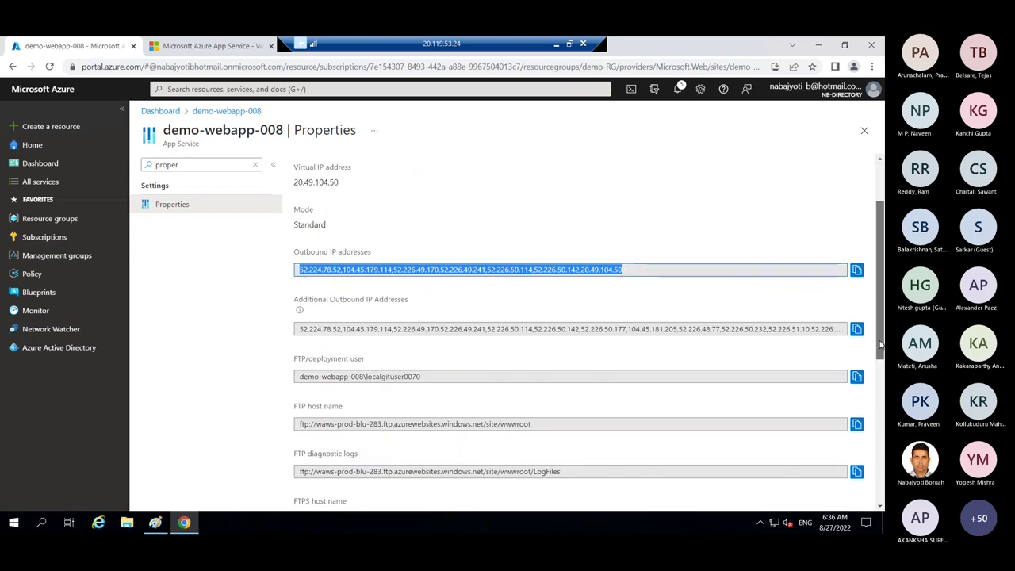
scroll(880, 343, up, 2)
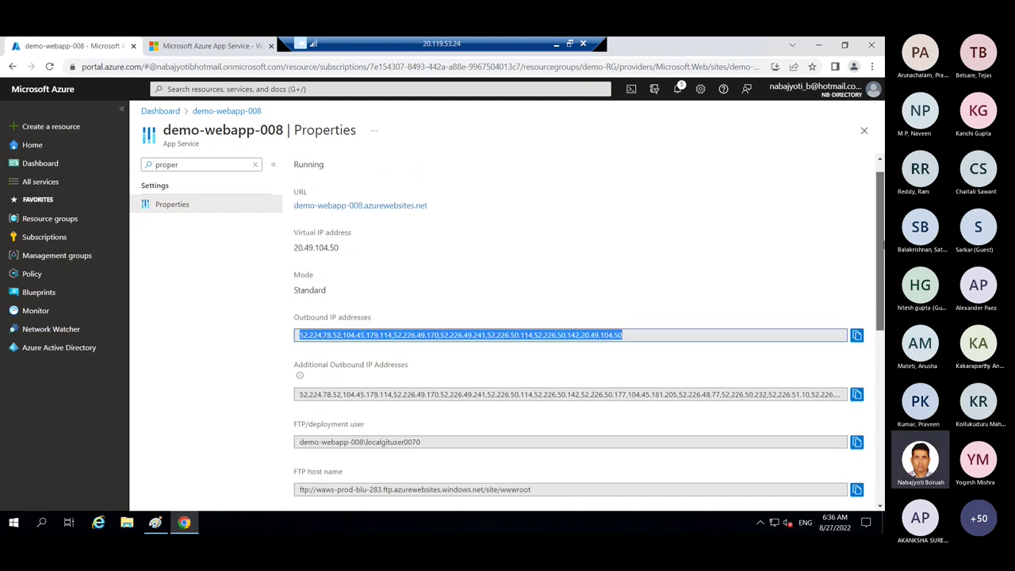
- Close Properties and reopen demo-webapp-008's Deployment slots via its dashboard tile
click(865, 130)
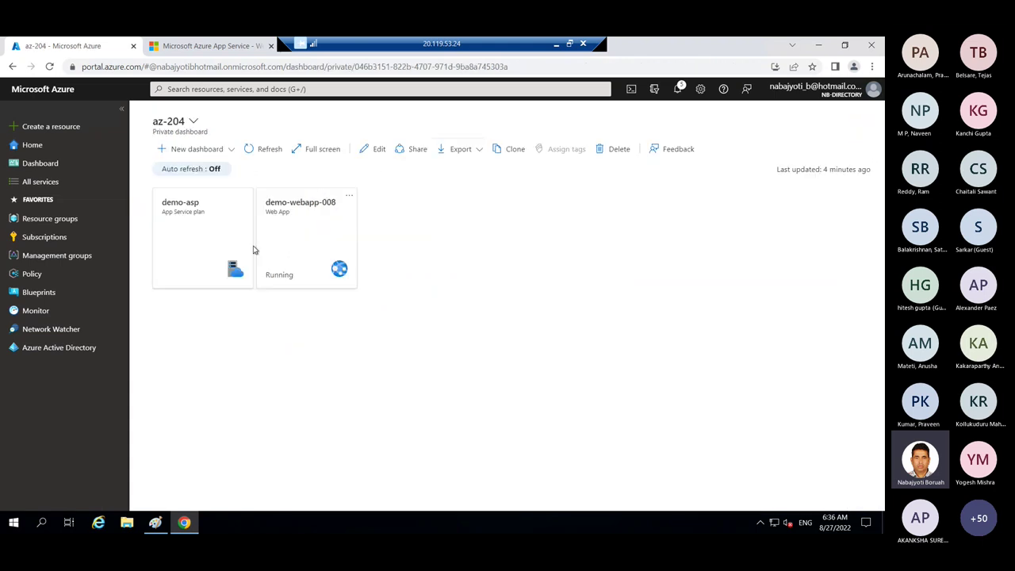
click(301, 245)
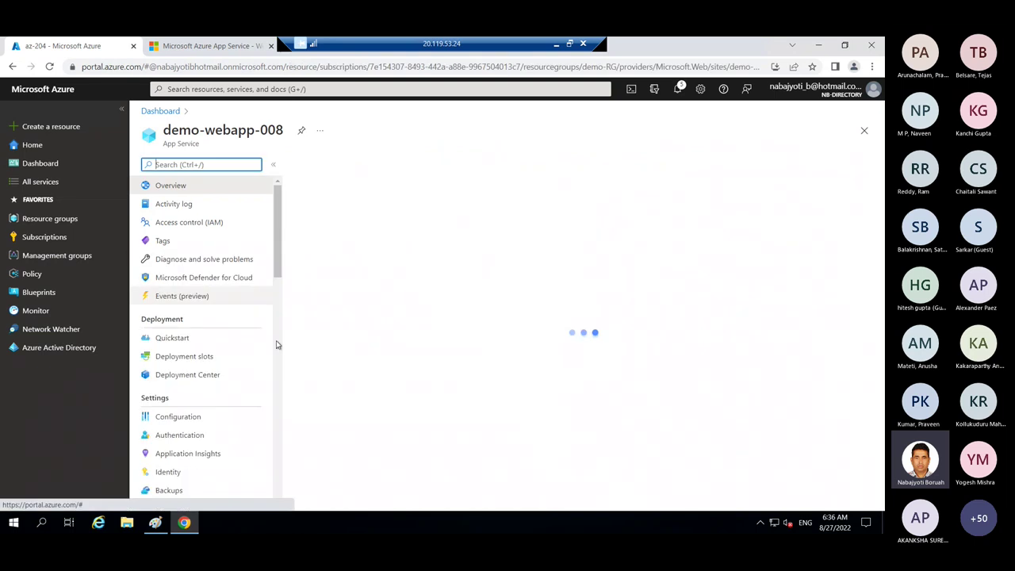
click(187, 357)
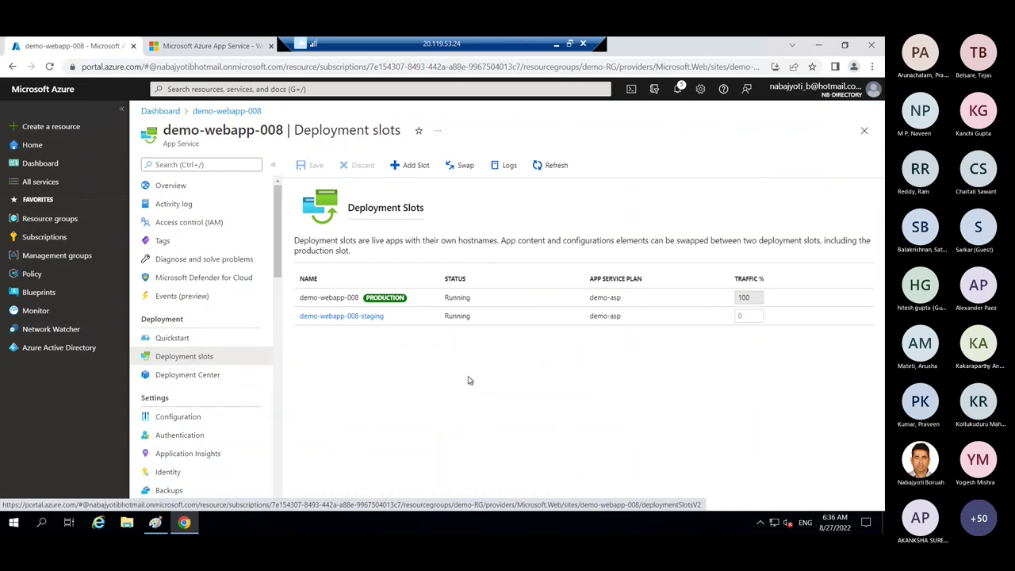
- Open the demo-webapp-008-staging slot and load its site in a new tab
click(349, 317)
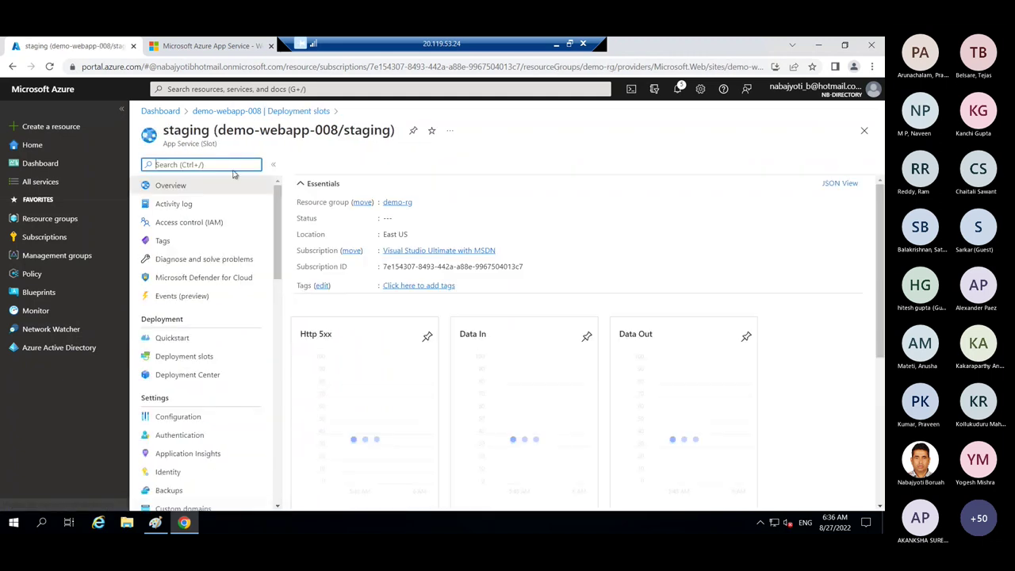
drag(226, 133, 393, 131)
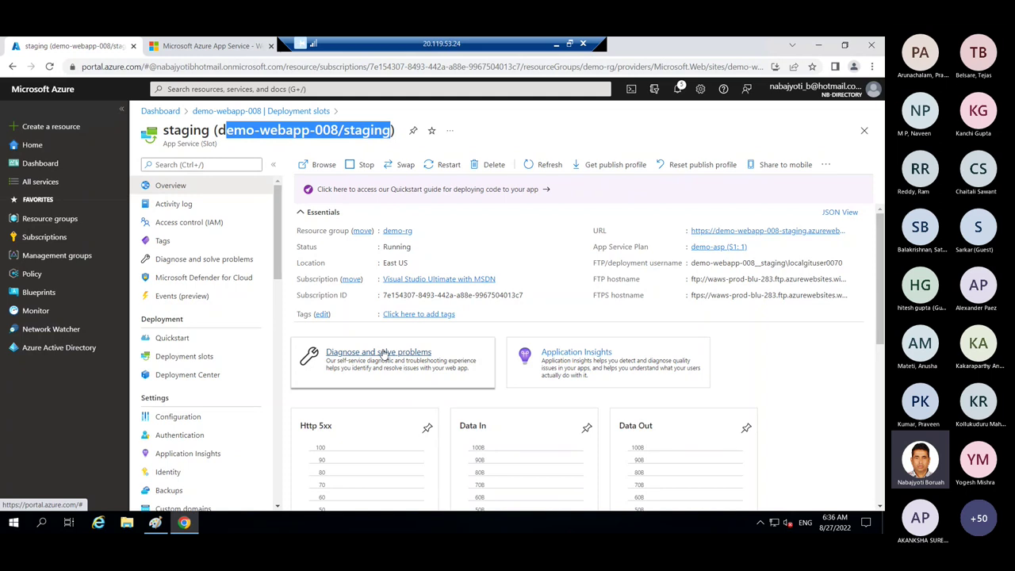
click(797, 231)
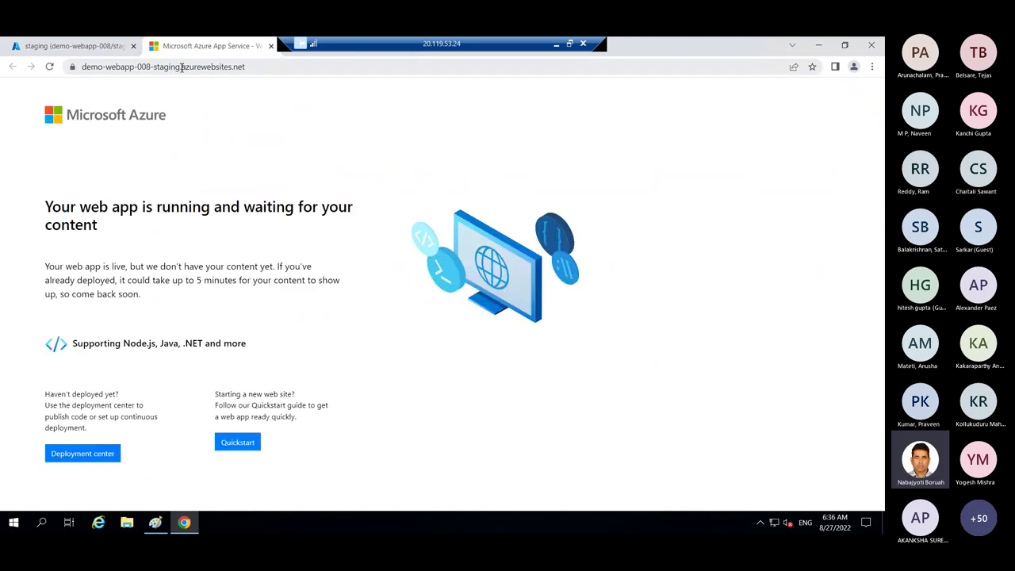
- Remove '-staging' from the site address to load production's default page, then return to the portal
drag(181, 67, 150, 66)
key(BackSpace)
key(Return)
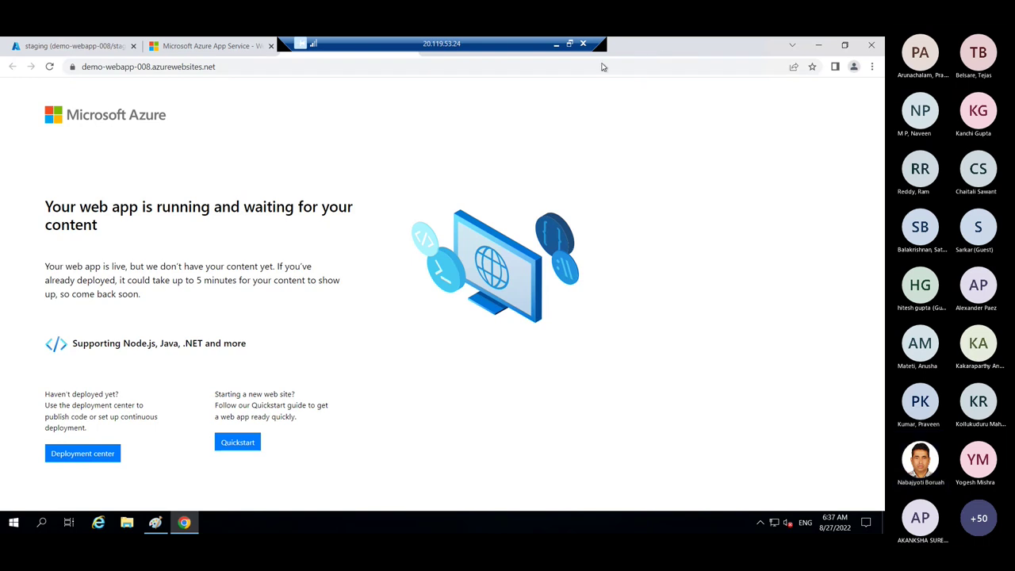
click(313, 65)
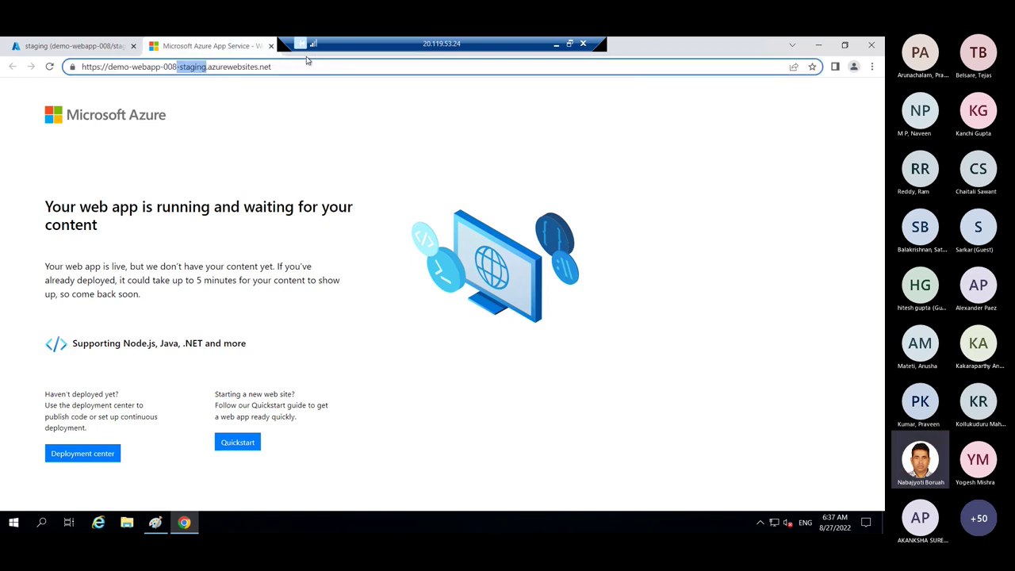
click(168, 127)
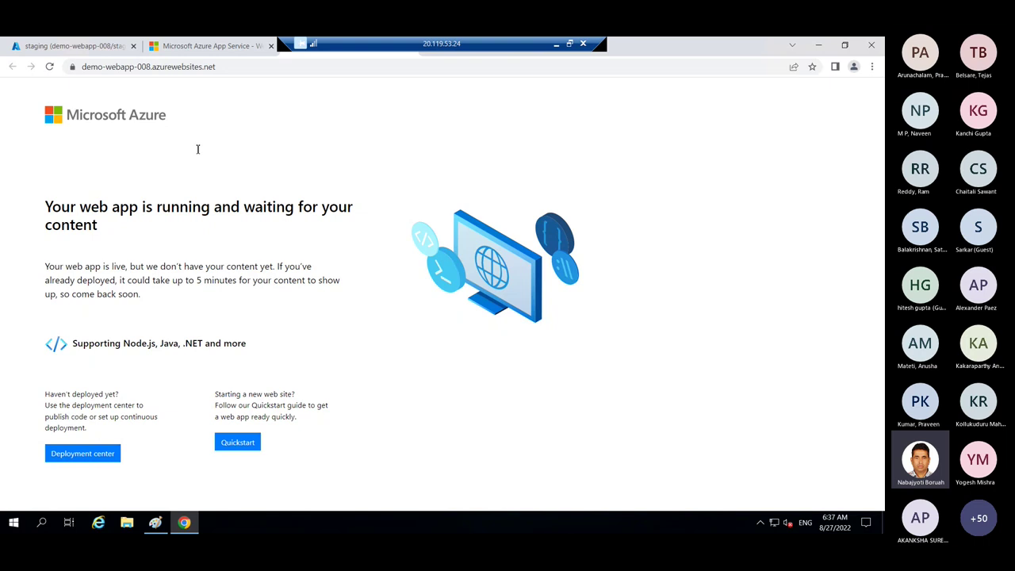
double_click(213, 57)
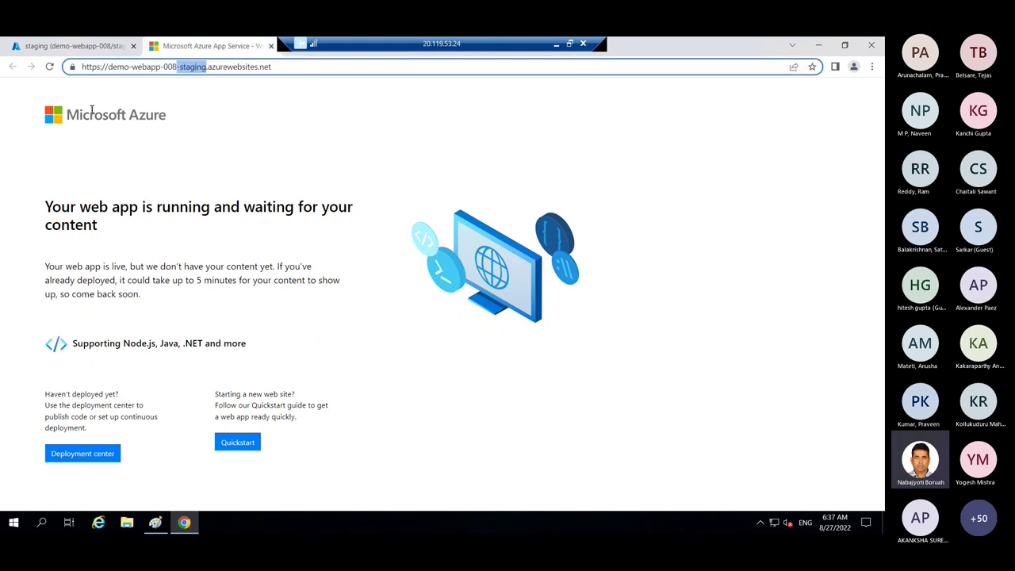
key(ctrl+shift+Tab)
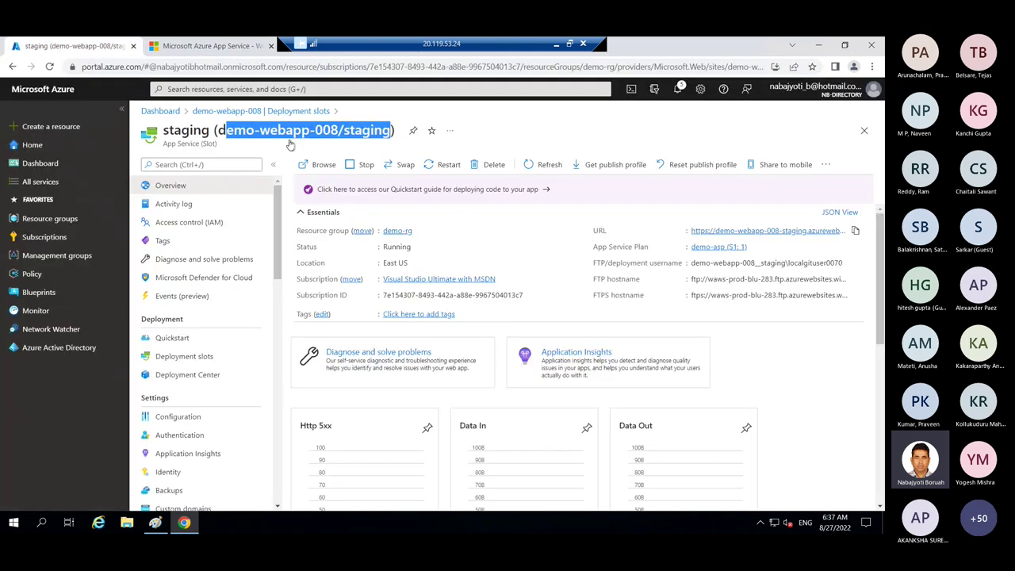
- In the staging slot's Deployment Center, choose GitHub as the code source
click(187, 381)
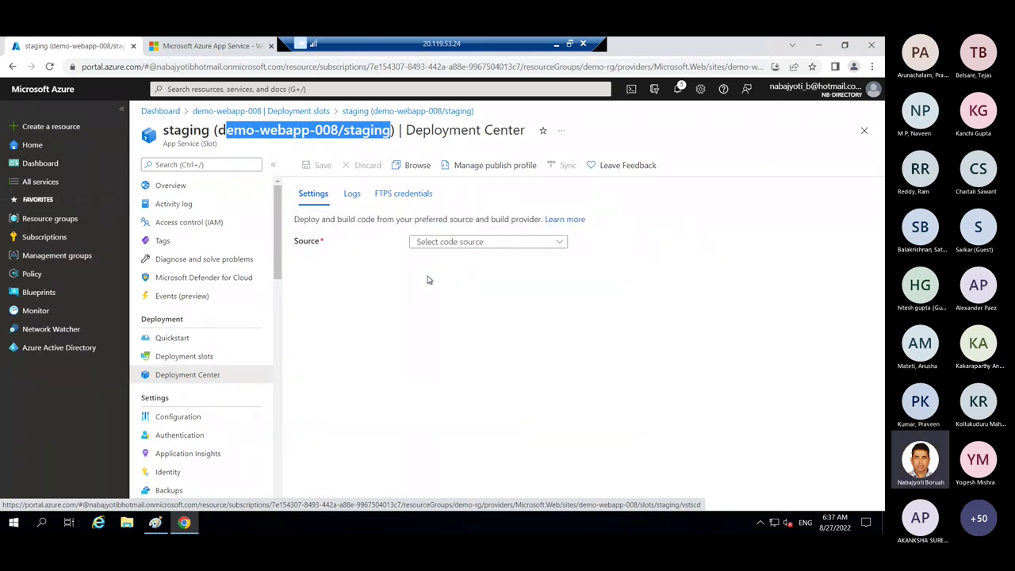
click(471, 246)
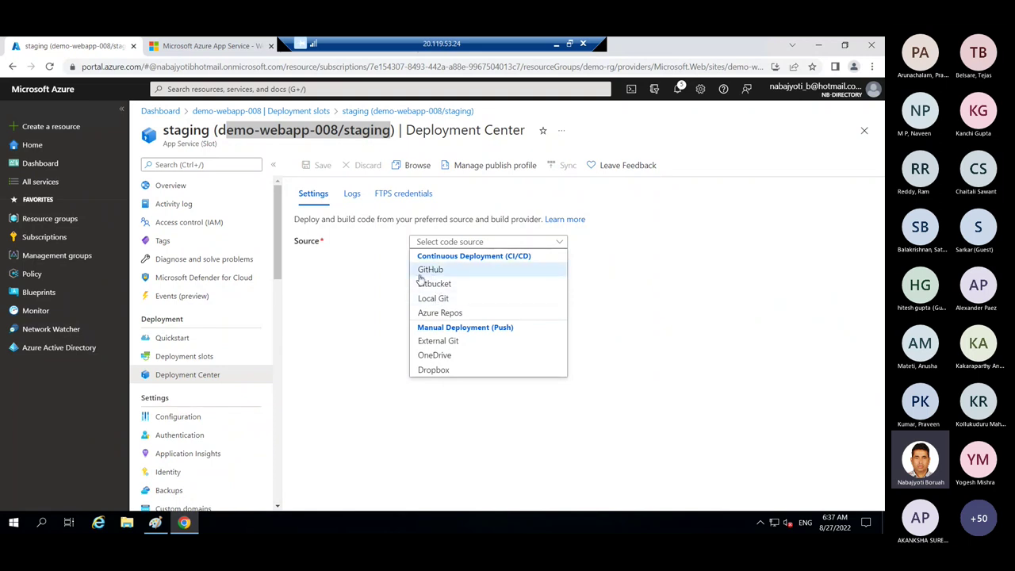
click(433, 271)
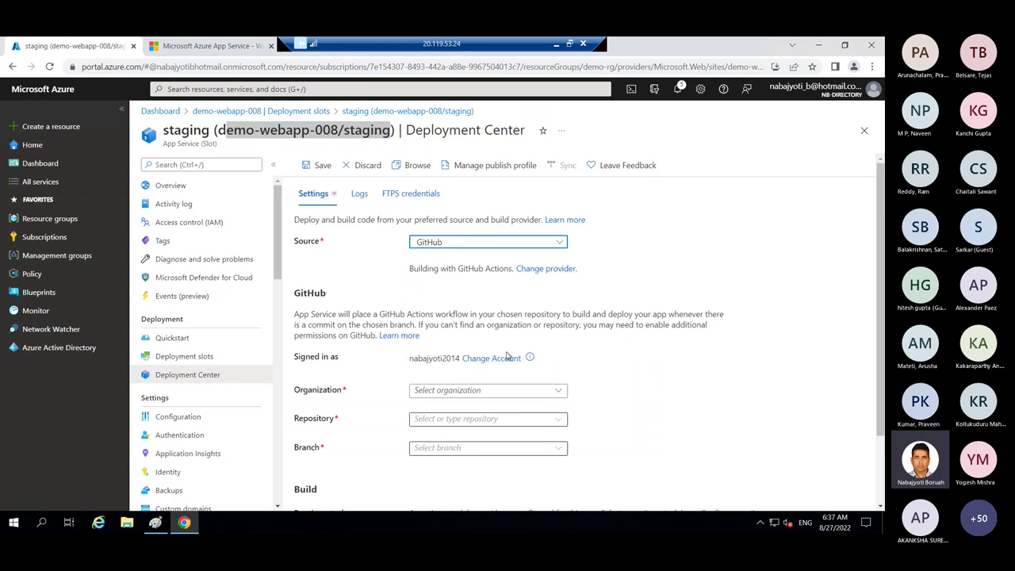
- Select the signed-in organization, repository 22aug2022 and branch master
scroll(882, 373, down, 1)
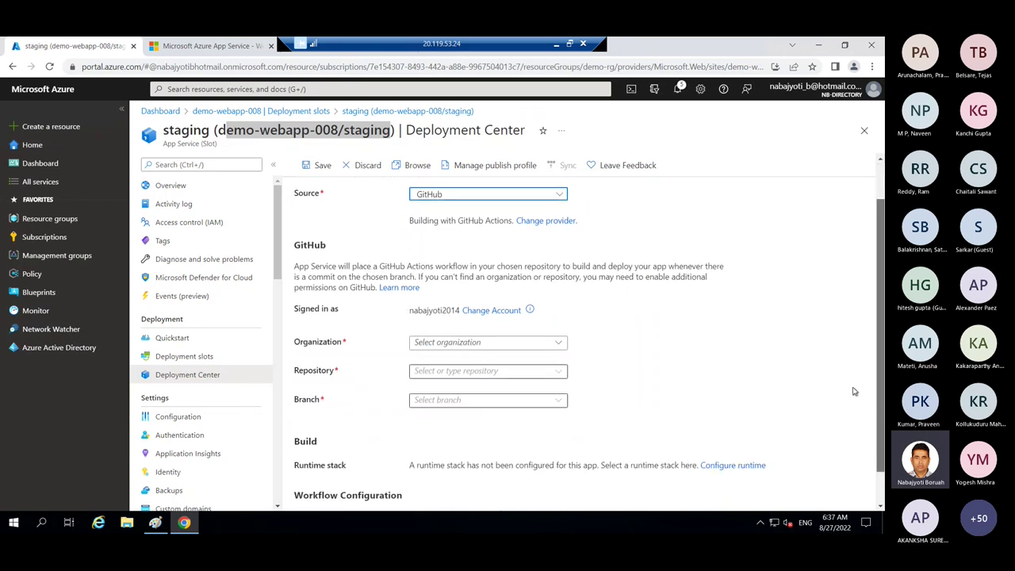
click(556, 339)
click(455, 356)
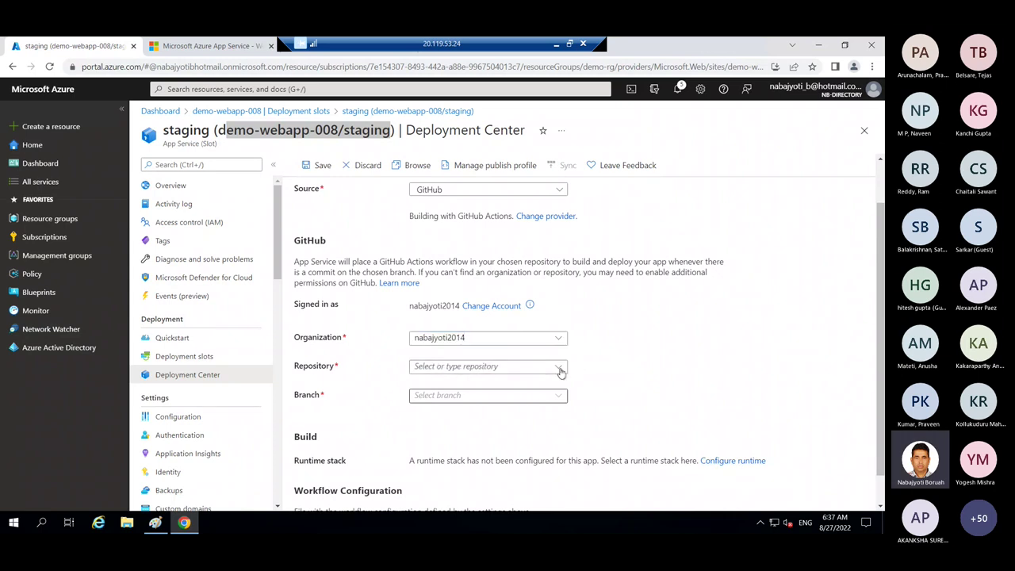
click(561, 369)
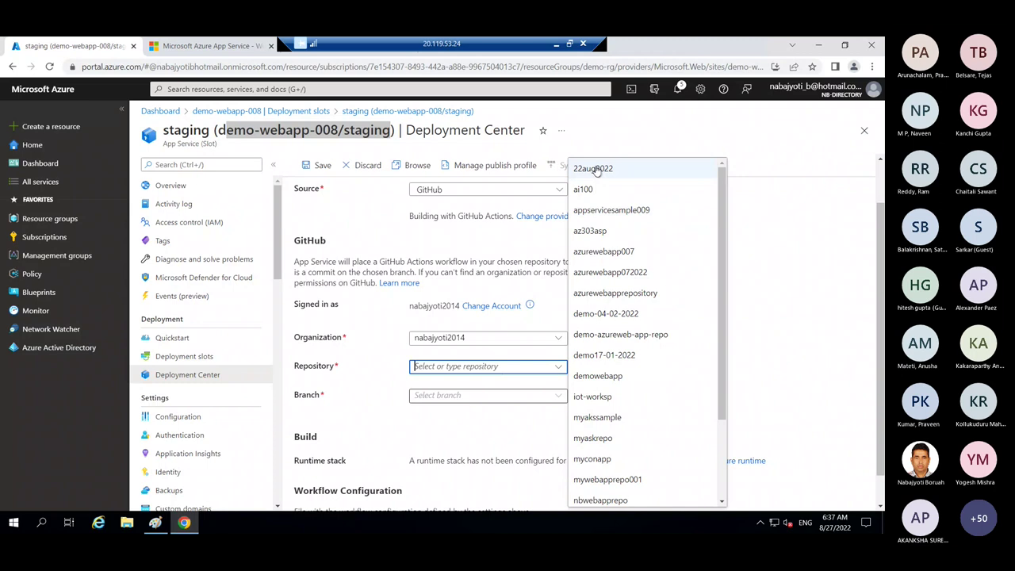
click(595, 169)
click(483, 395)
click(424, 413)
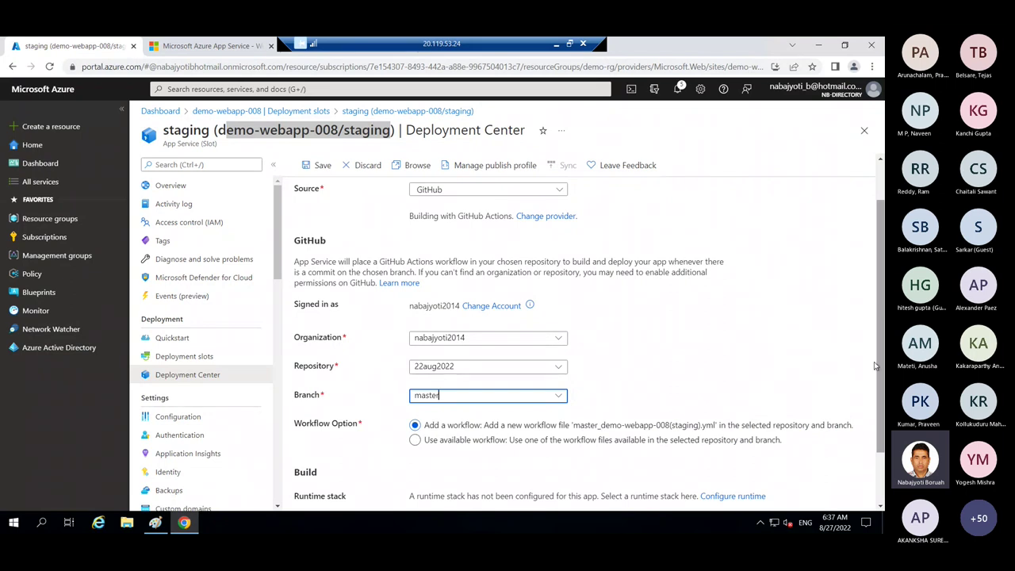
- Scroll through the GitHub settings and highlight 'staging' in the page title
drag(877, 366, 875, 402)
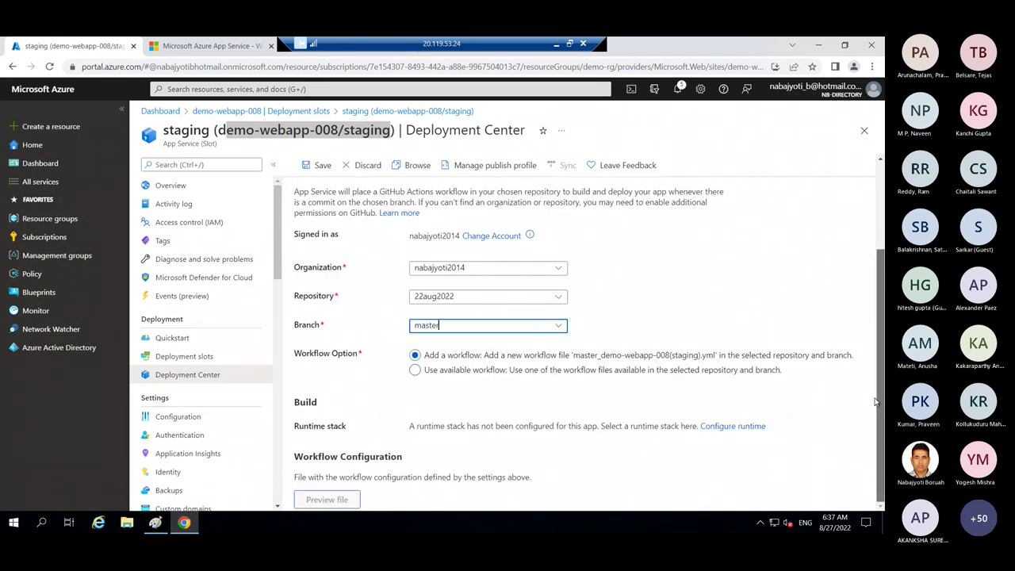
scroll(870, 304, up, 3)
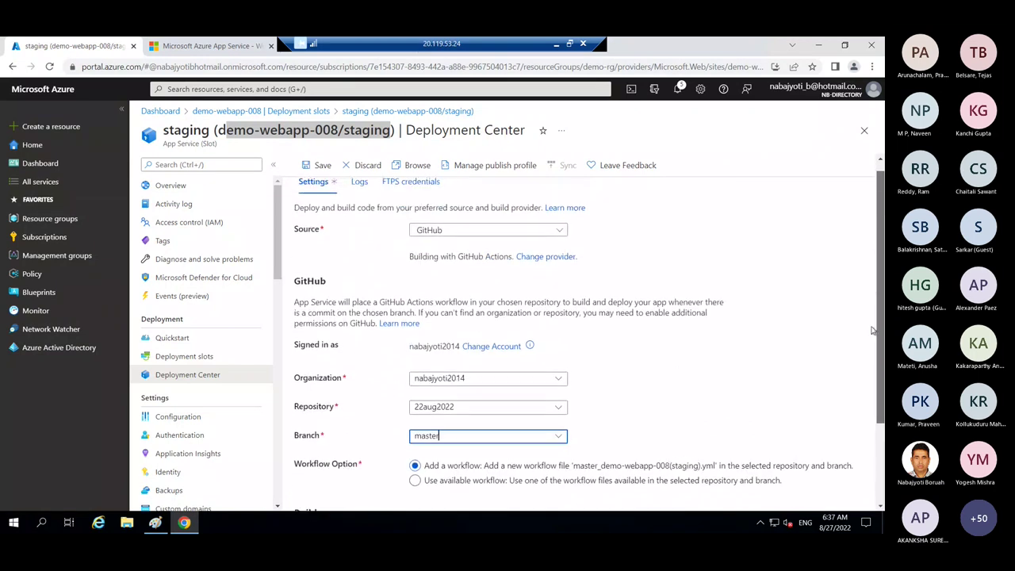
scroll(877, 294, down, 1)
drag(878, 288, 880, 245)
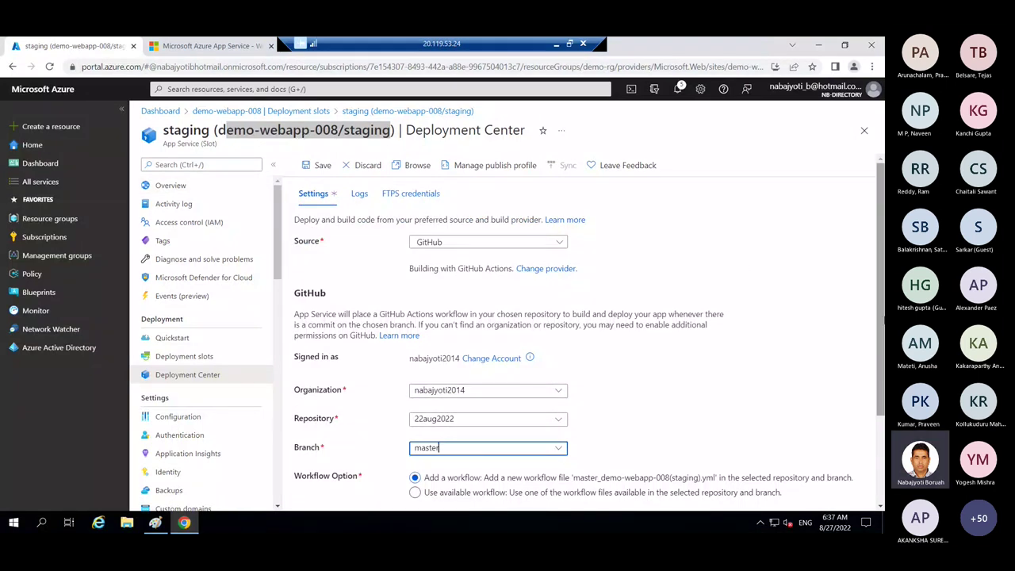
drag(879, 294, 882, 394)
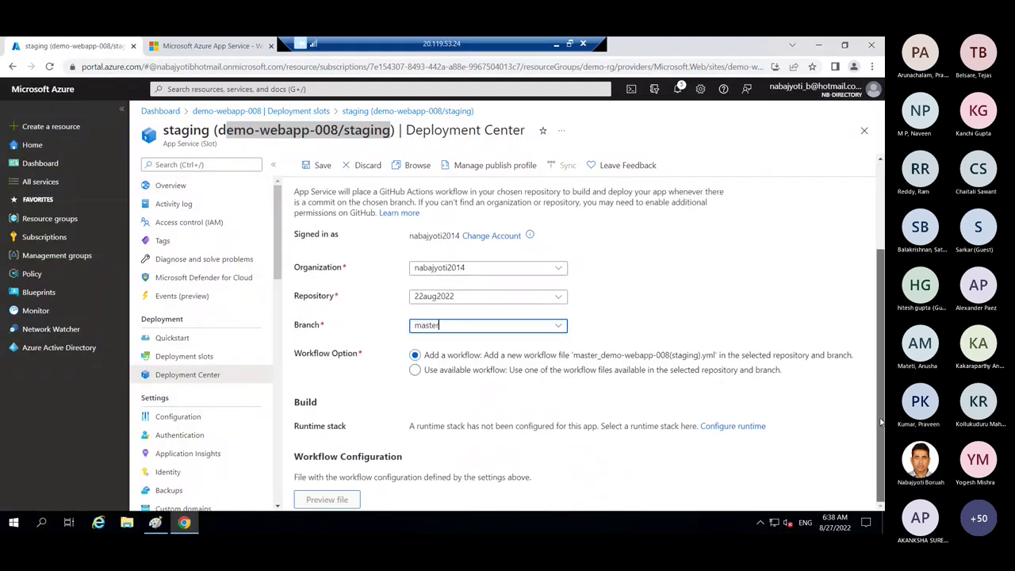
scroll(564, 387, up, 1)
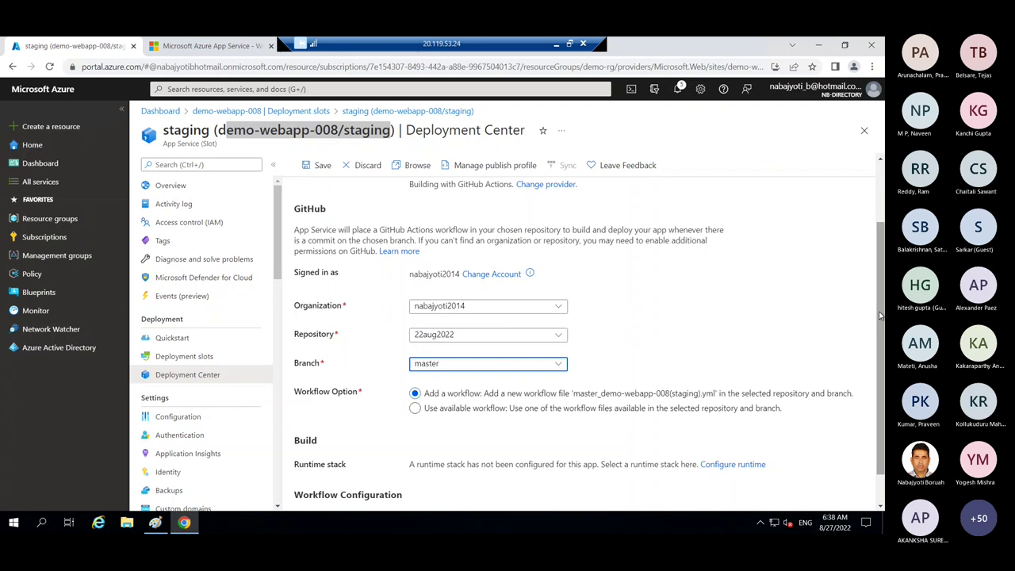
drag(879, 284, 878, 235)
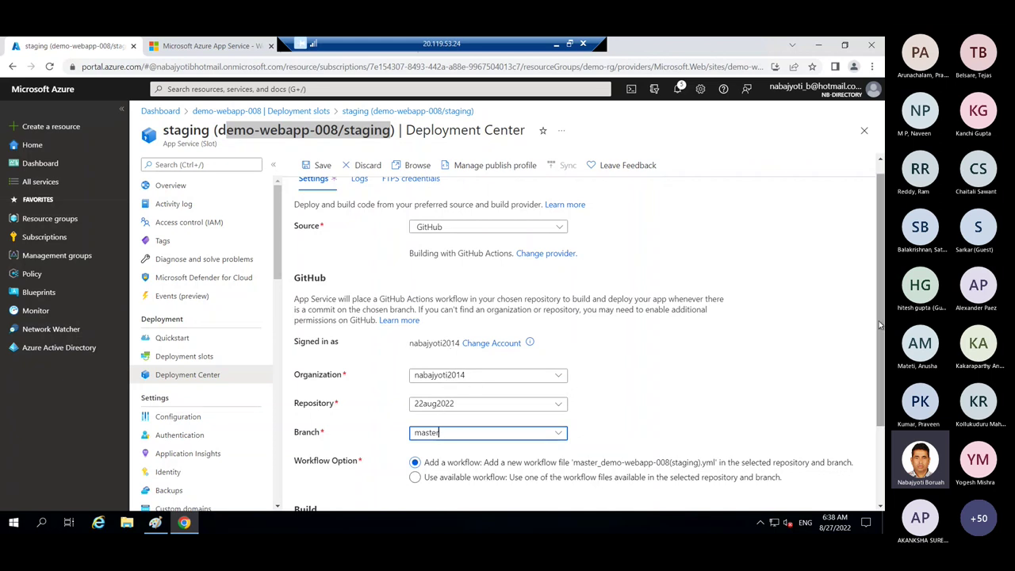
drag(879, 320, 878, 385)
scroll(634, 317, up, 2)
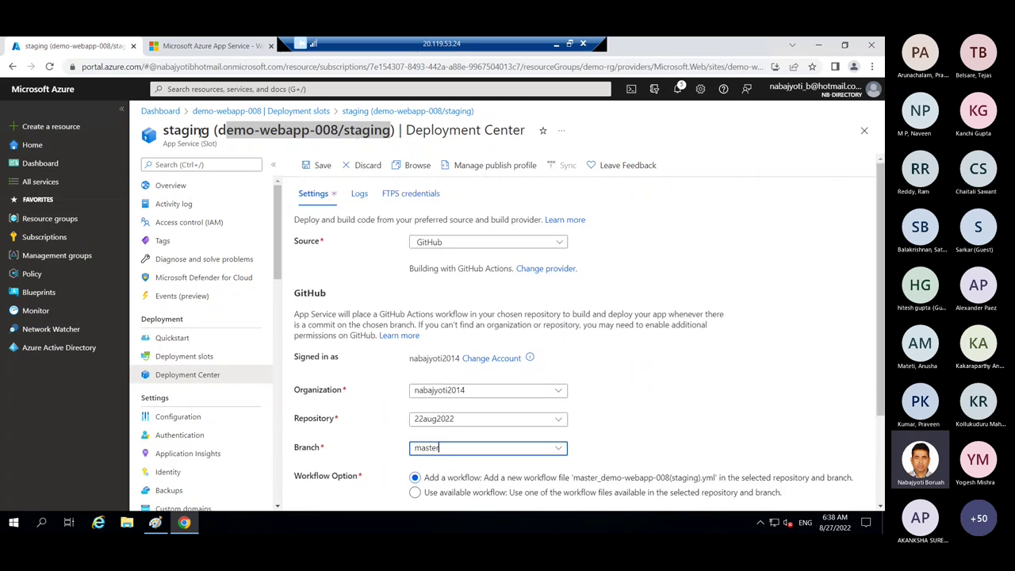
drag(213, 129, 161, 130)
- Select 'Use available workflow', keeping GitHub as the code source
scroll(275, 347, down, 3)
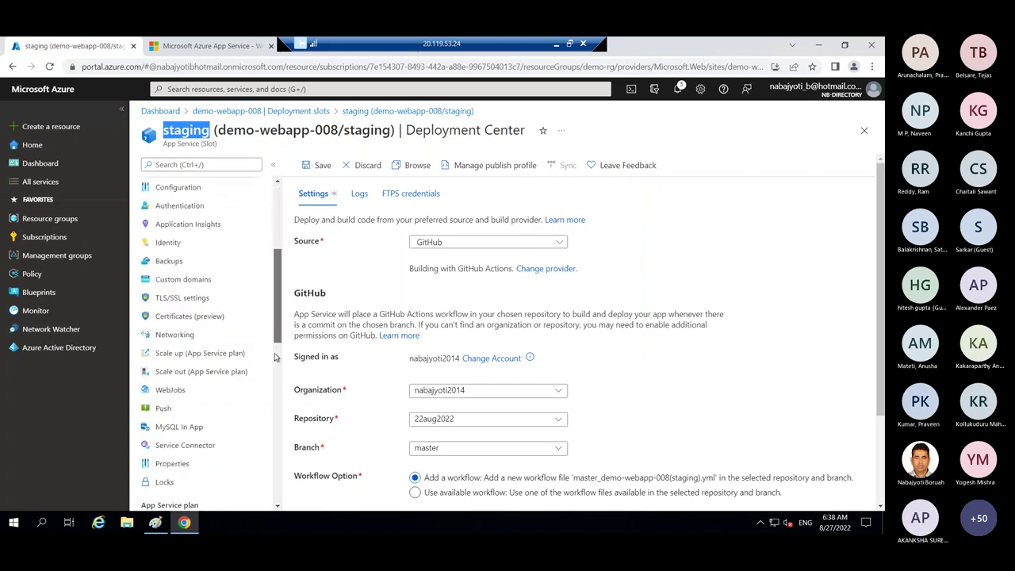
scroll(275, 317, up, 3)
click(317, 164)
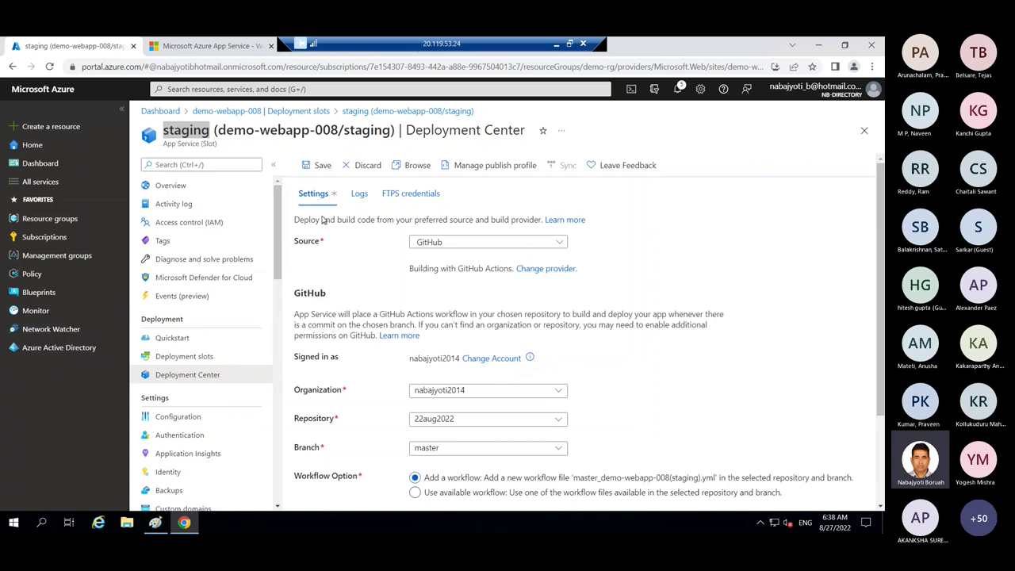
scroll(412, 365, down, 2)
click(417, 371)
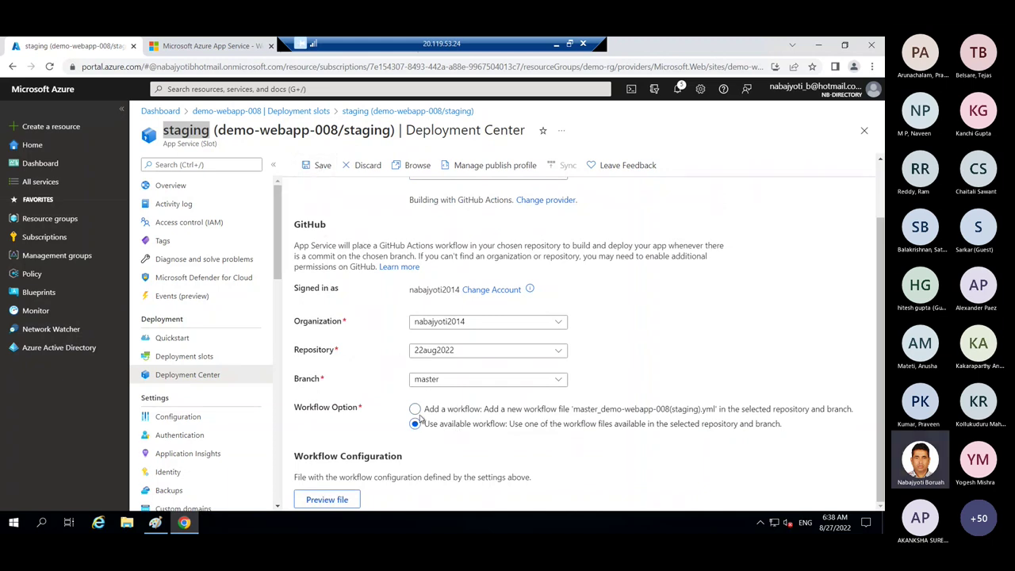
drag(881, 321, 882, 243)
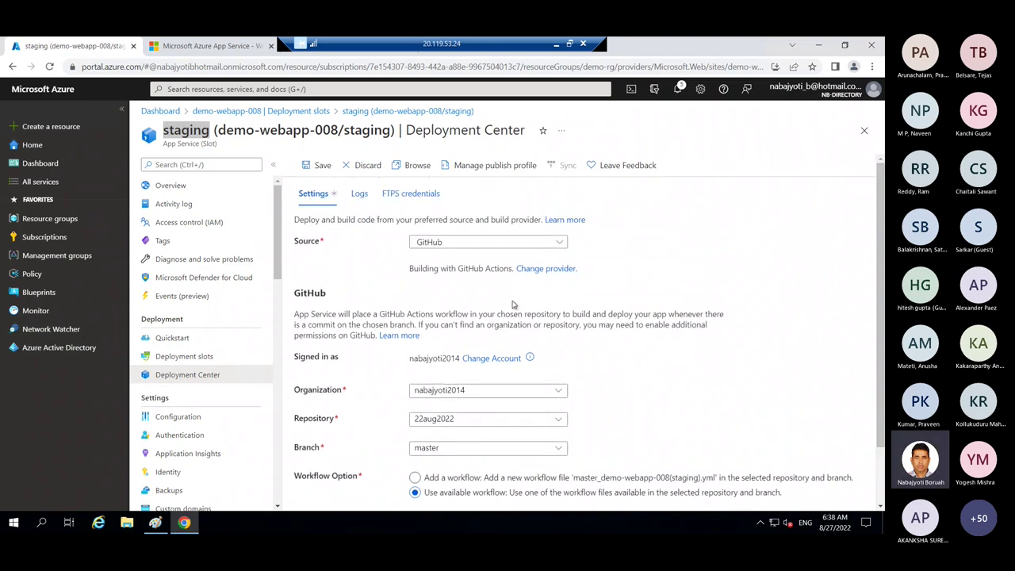
click(524, 241)
click(553, 272)
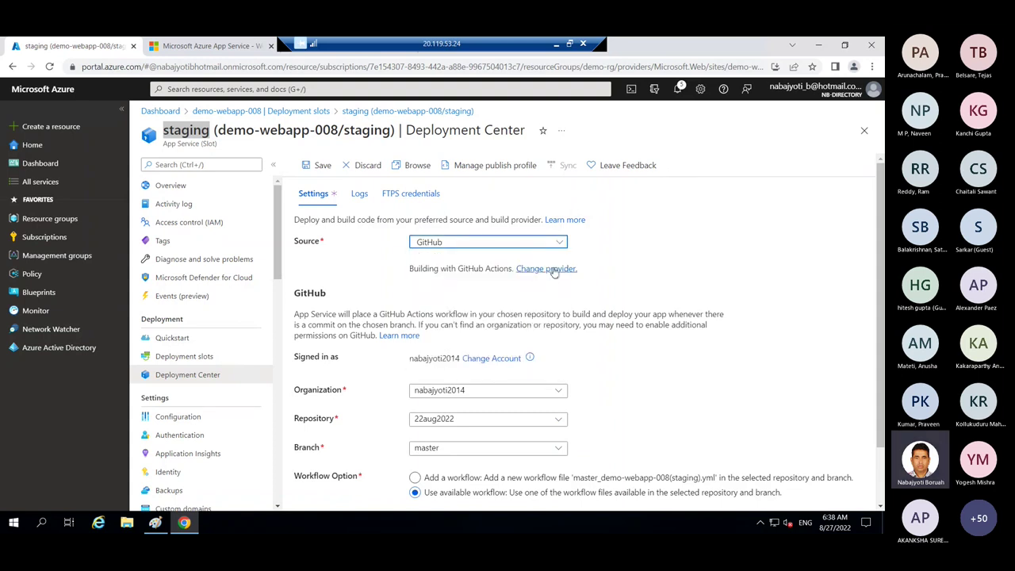
- Check the build provider and workflow options, keep 'Use available workflow', and preview its configuration file
click(548, 268)
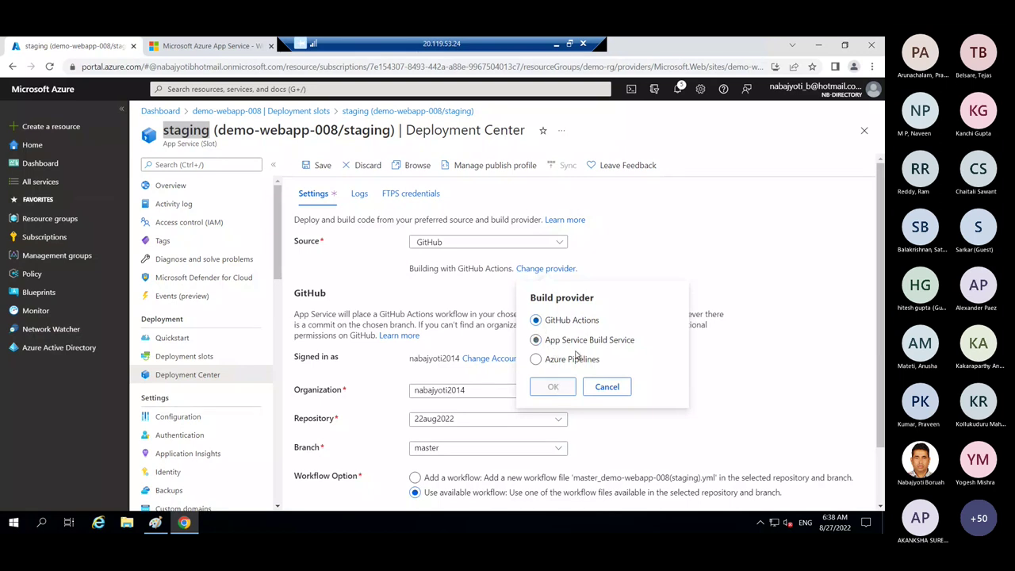
click(607, 386)
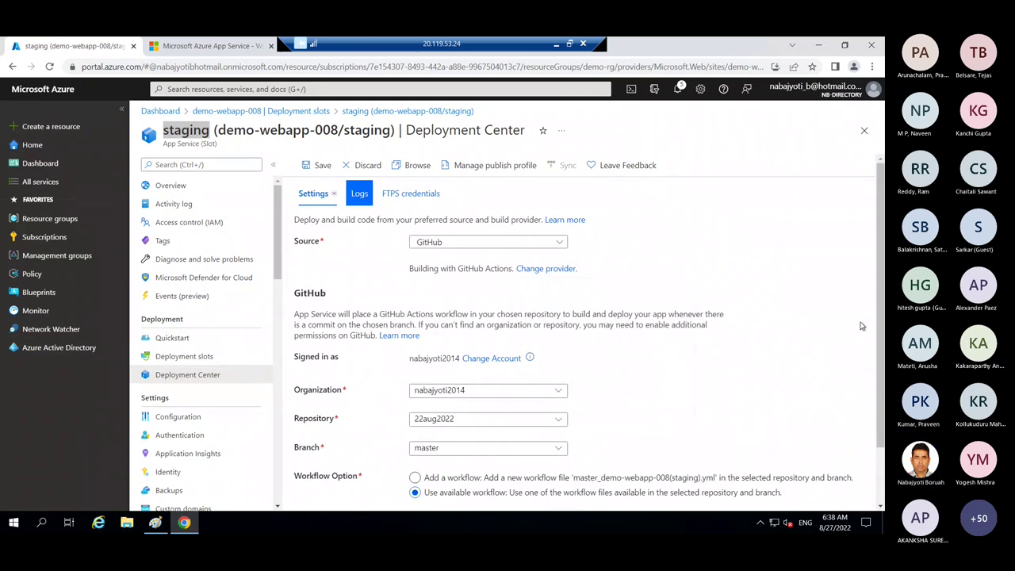
scroll(557, 410, down, 2)
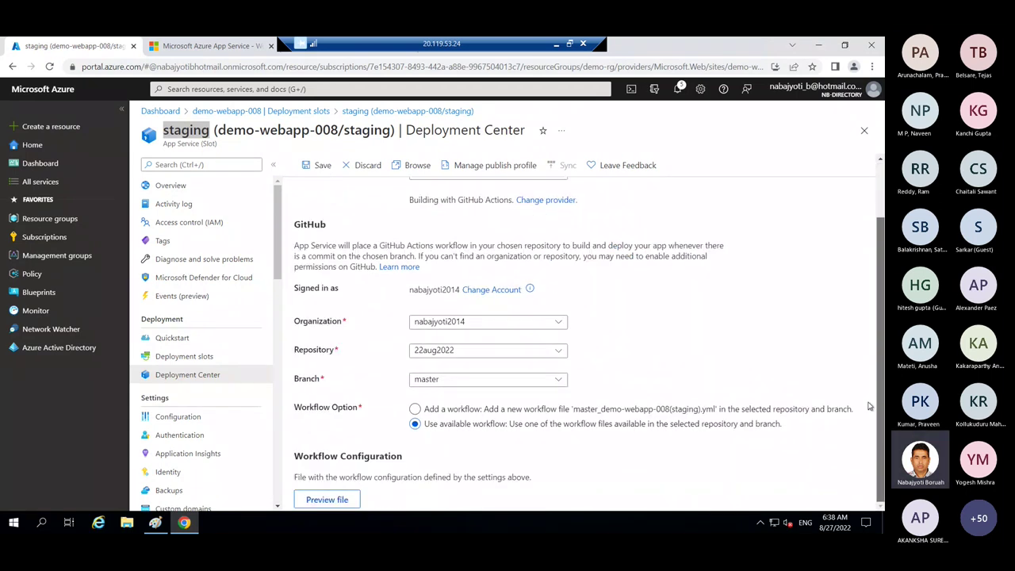
click(414, 409)
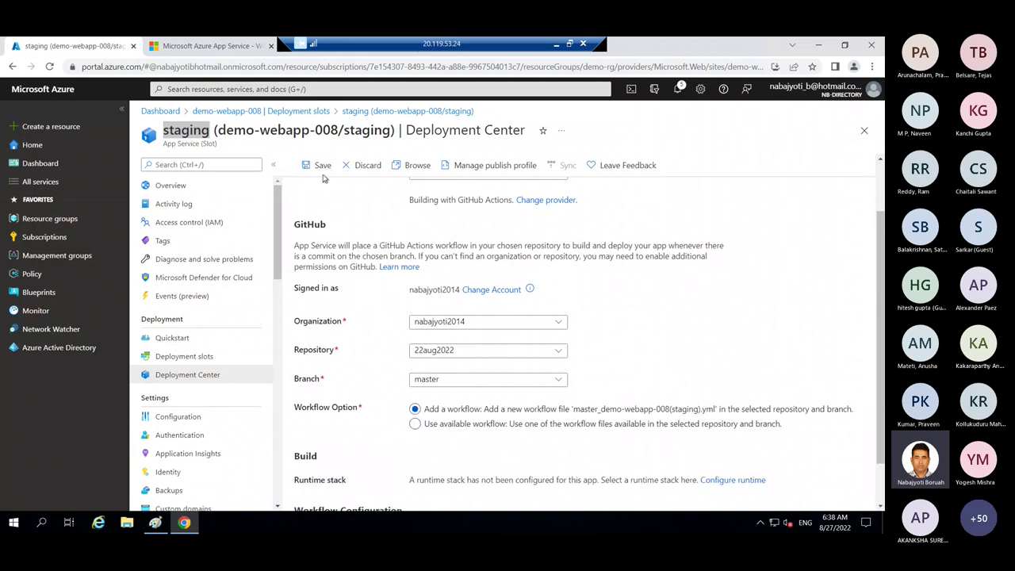
click(679, 89)
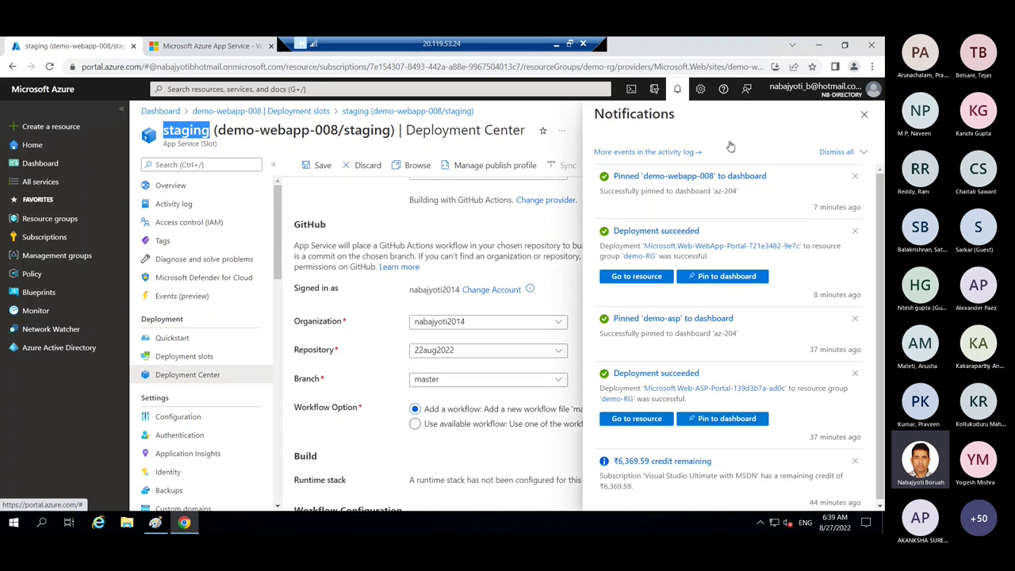
click(864, 112)
click(414, 423)
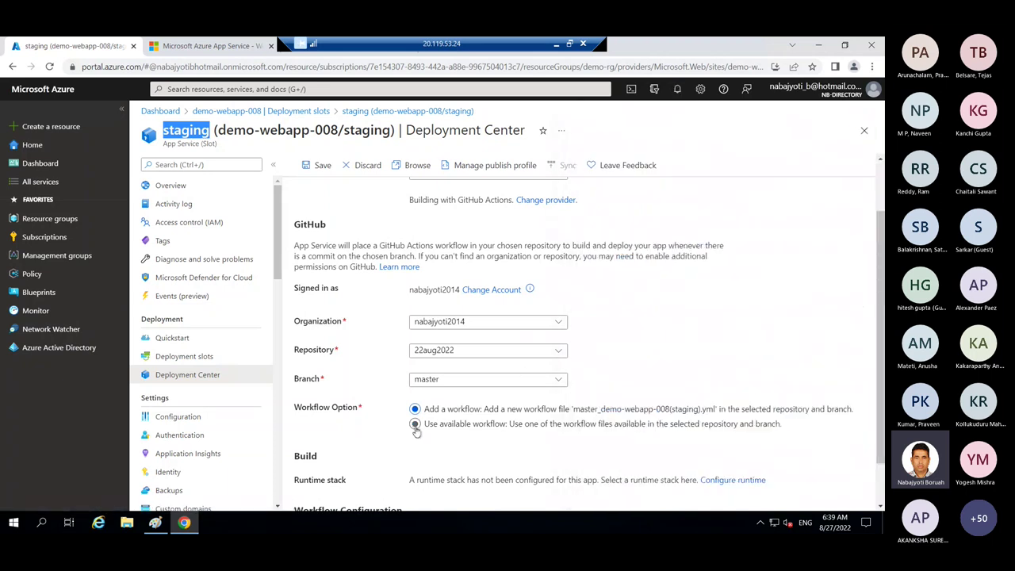
click(344, 500)
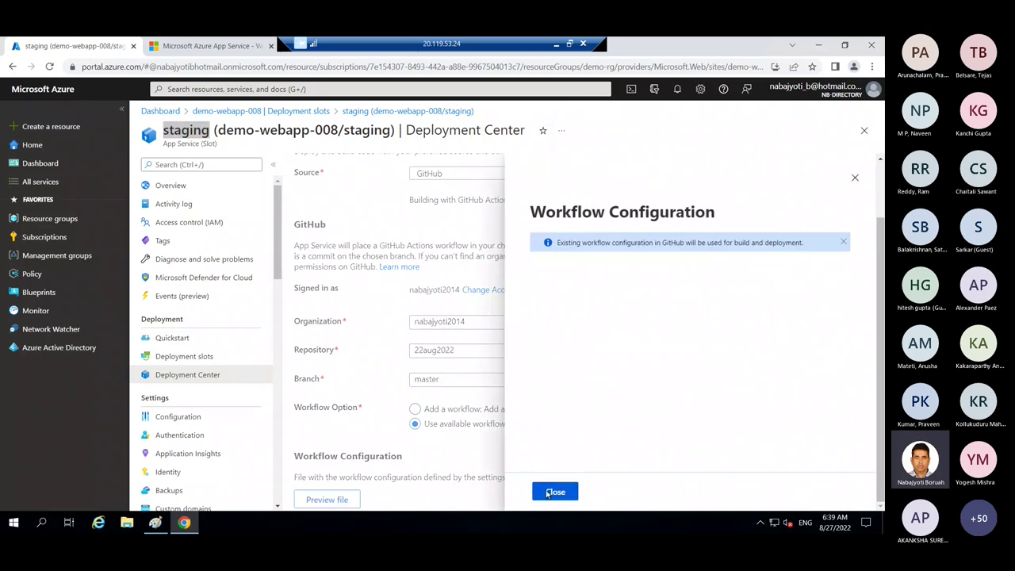
- Close the workflow preview, toggle the workflow options back to existing, and reload the page
click(555, 491)
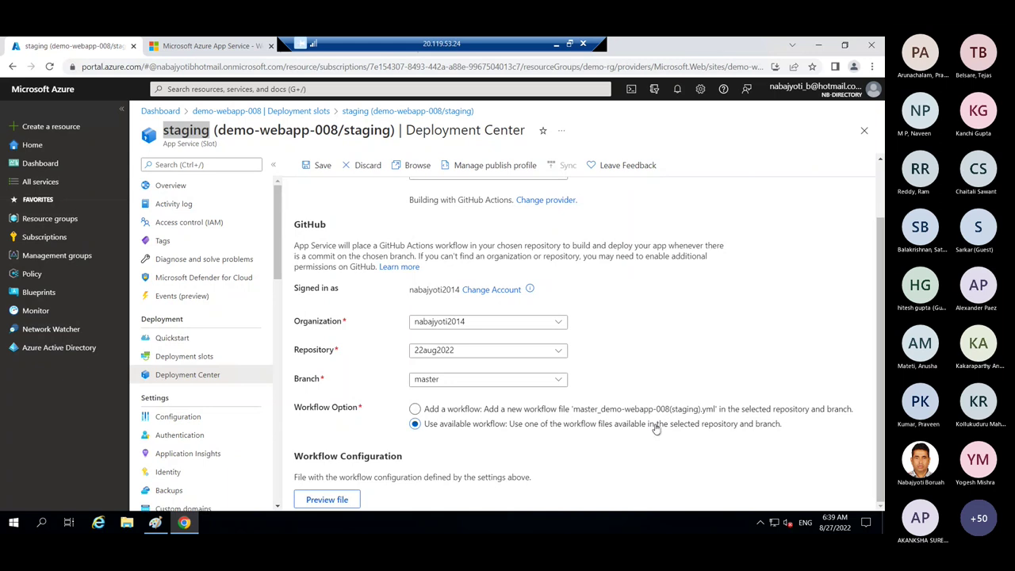
click(414, 408)
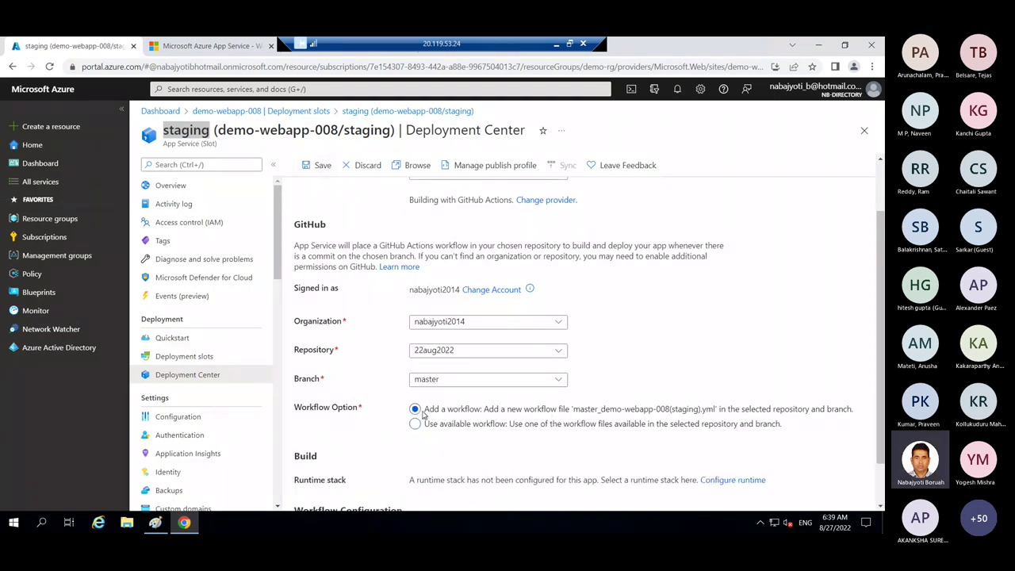
click(414, 424)
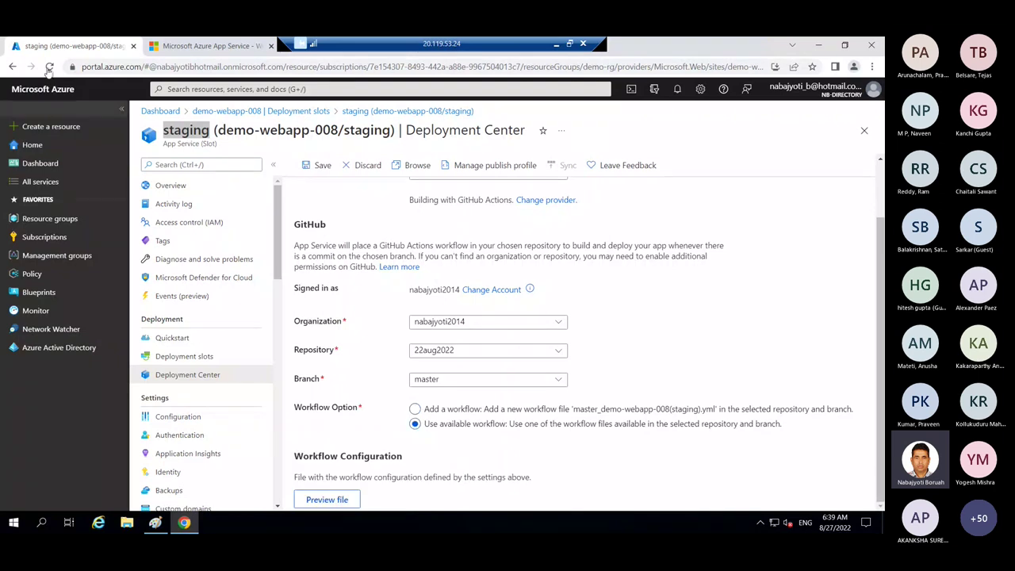
click(50, 67)
- Confirm the reload, then pick GitHub, the organization, repository 22aug2022 and branch master
click(498, 131)
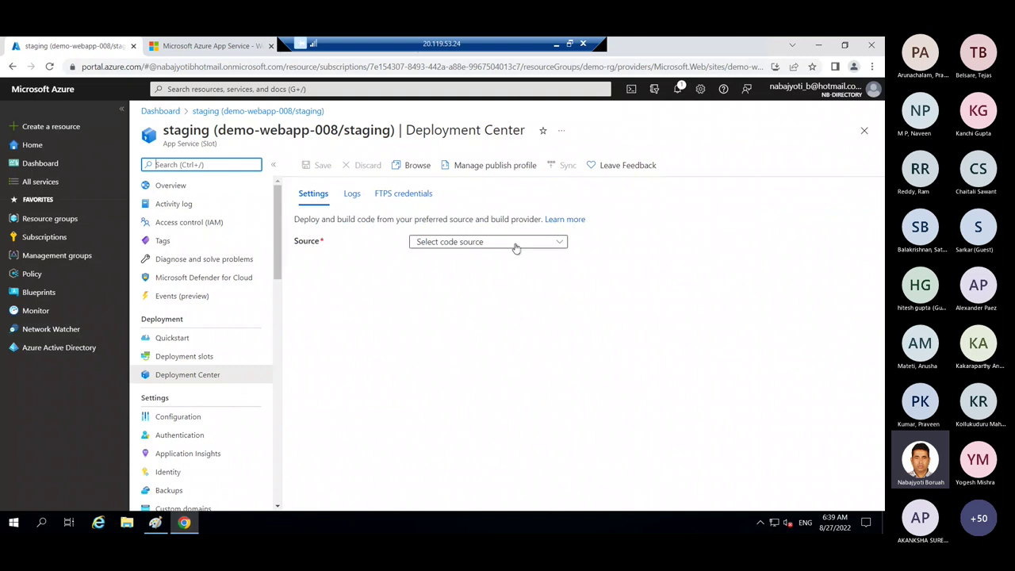
click(514, 242)
click(435, 268)
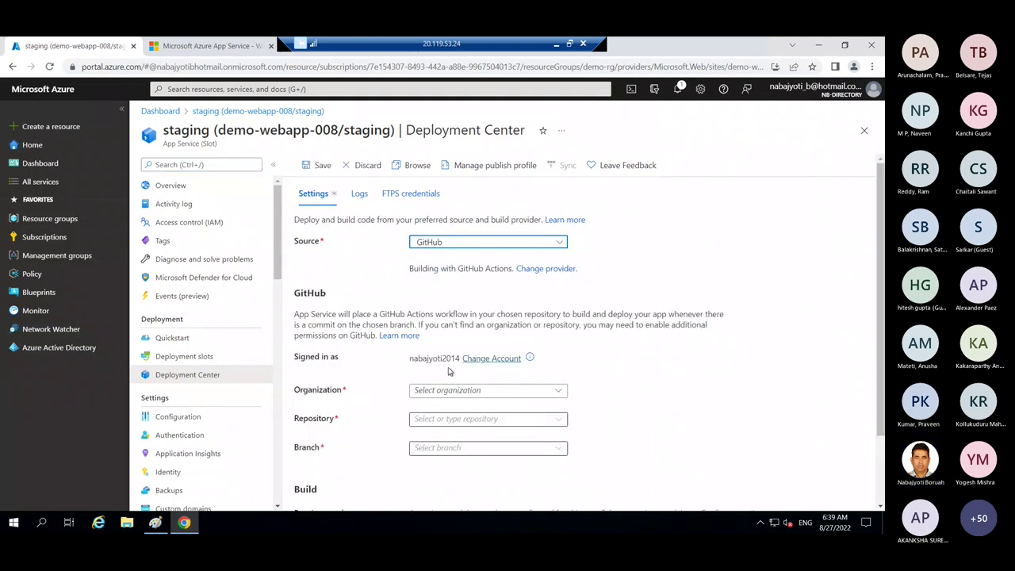
click(555, 390)
click(455, 410)
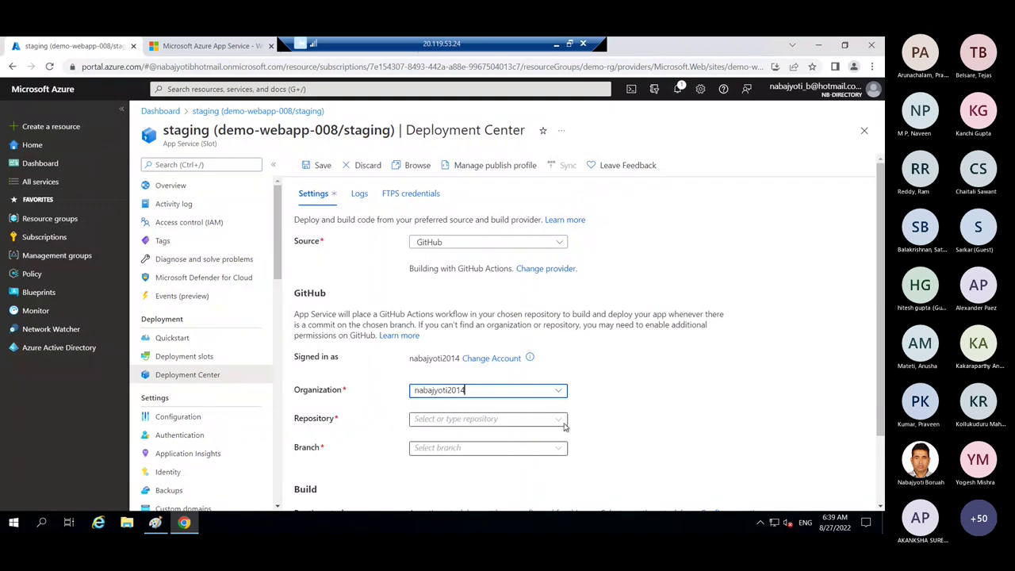
click(558, 425)
click(558, 421)
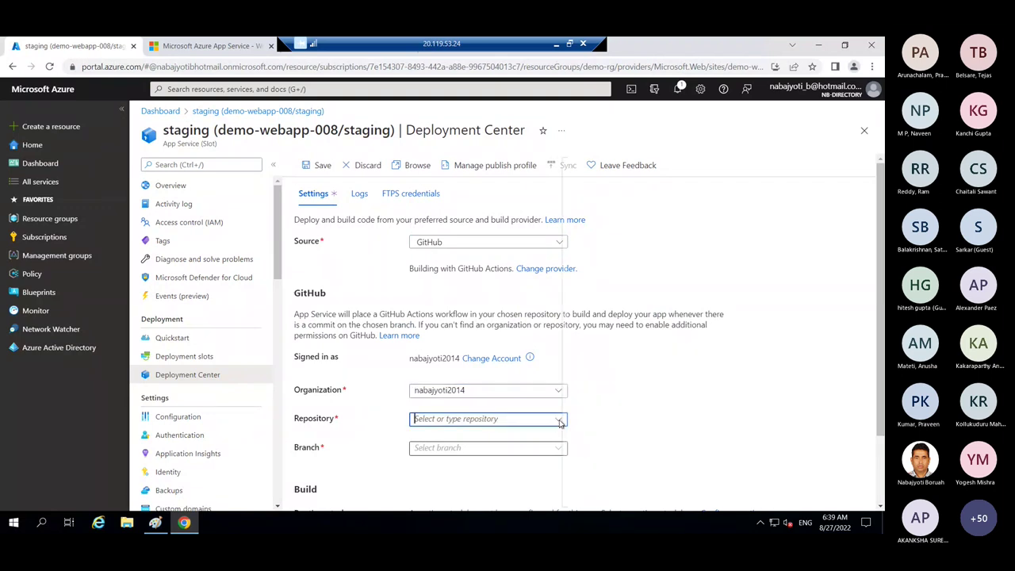
click(604, 170)
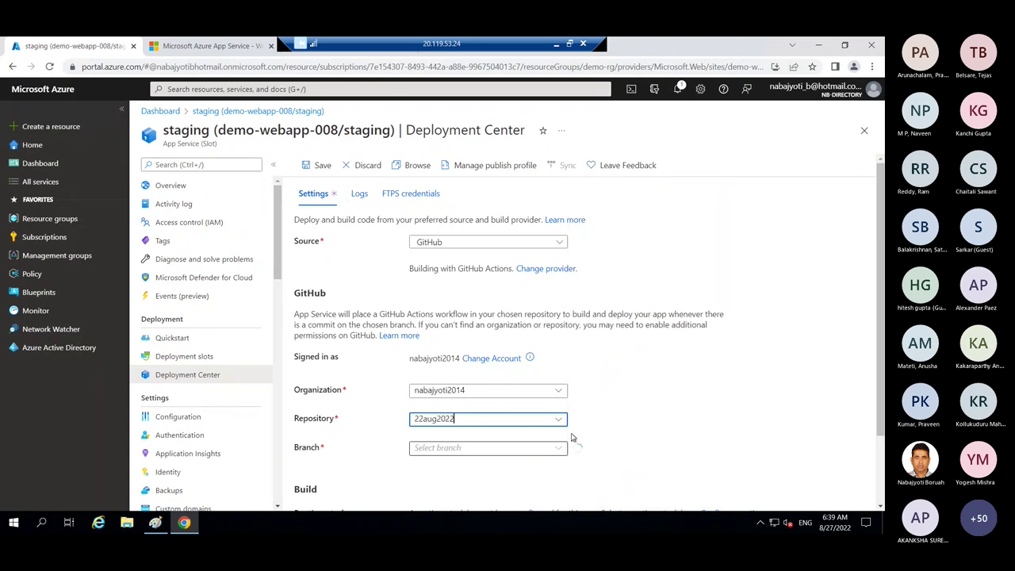
click(560, 449)
click(432, 467)
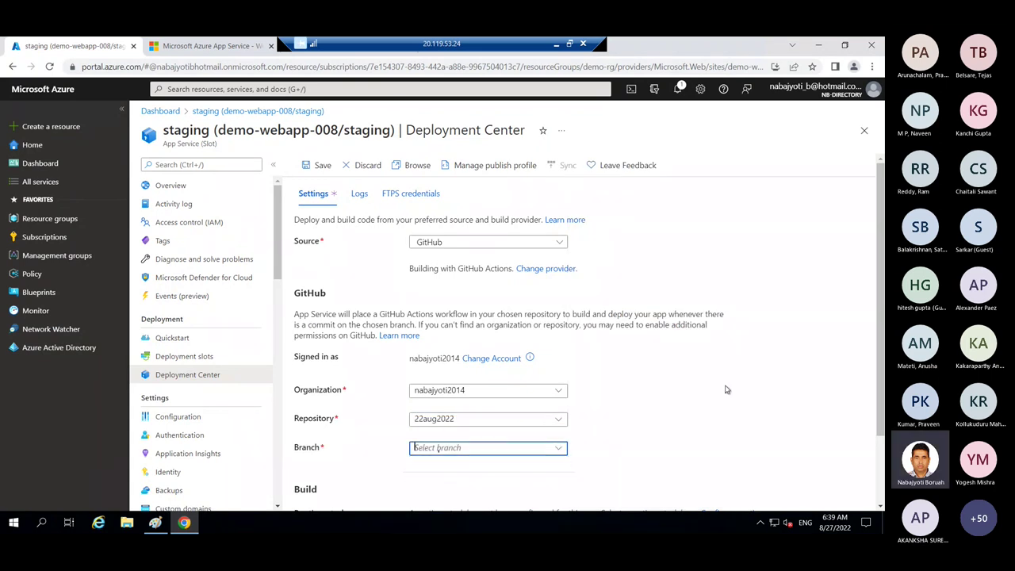
- Check notifications, re-authorize the GitHub account, and view Logs before returning to Settings
scroll(877, 342, down, 2)
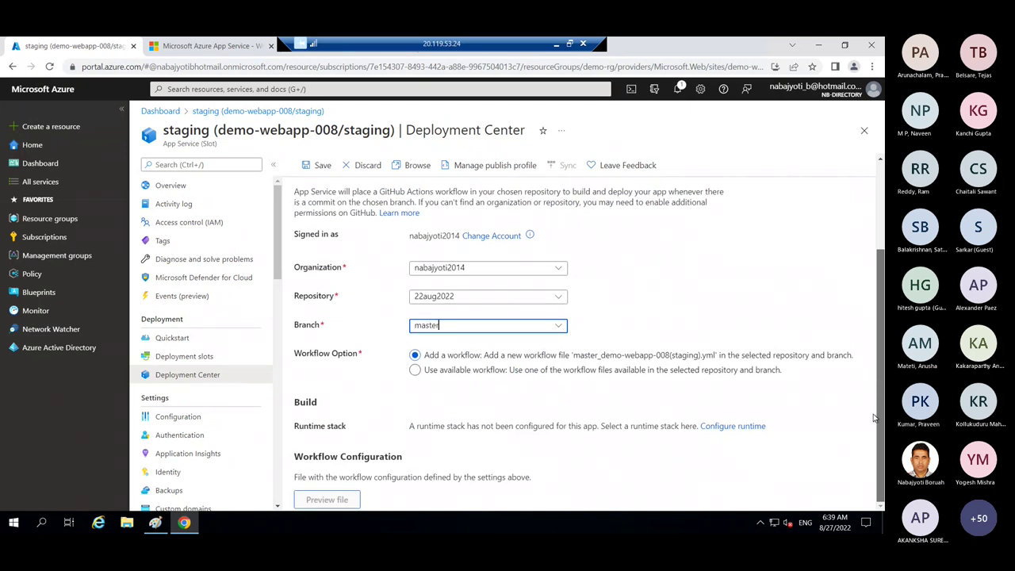
scroll(877, 342, up, 2)
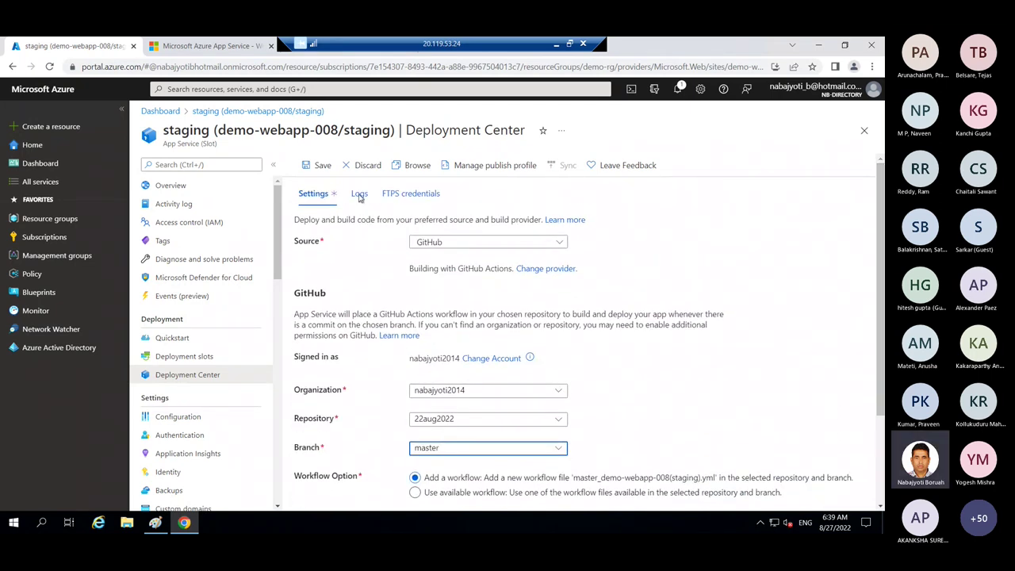
click(677, 89)
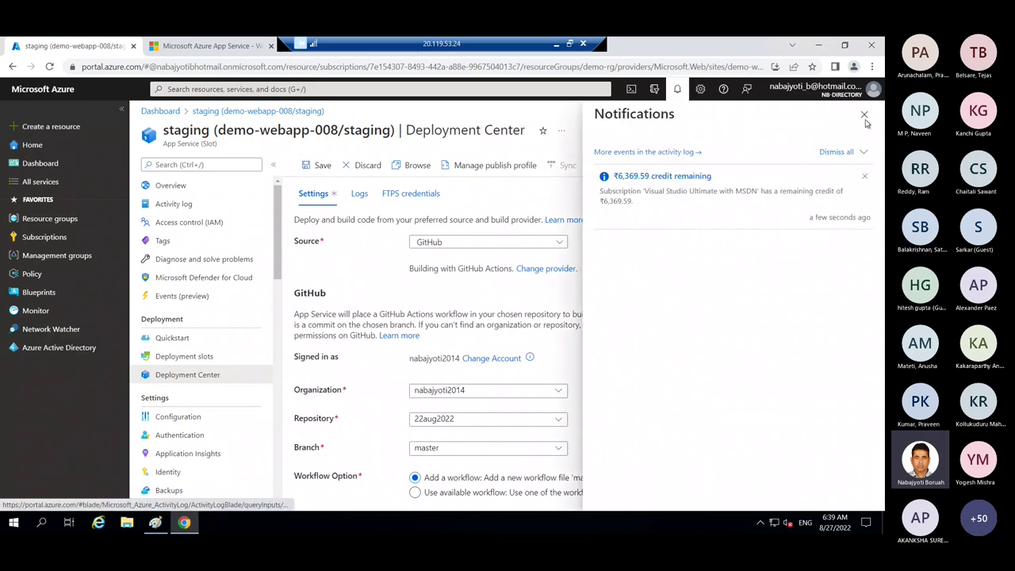
click(865, 114)
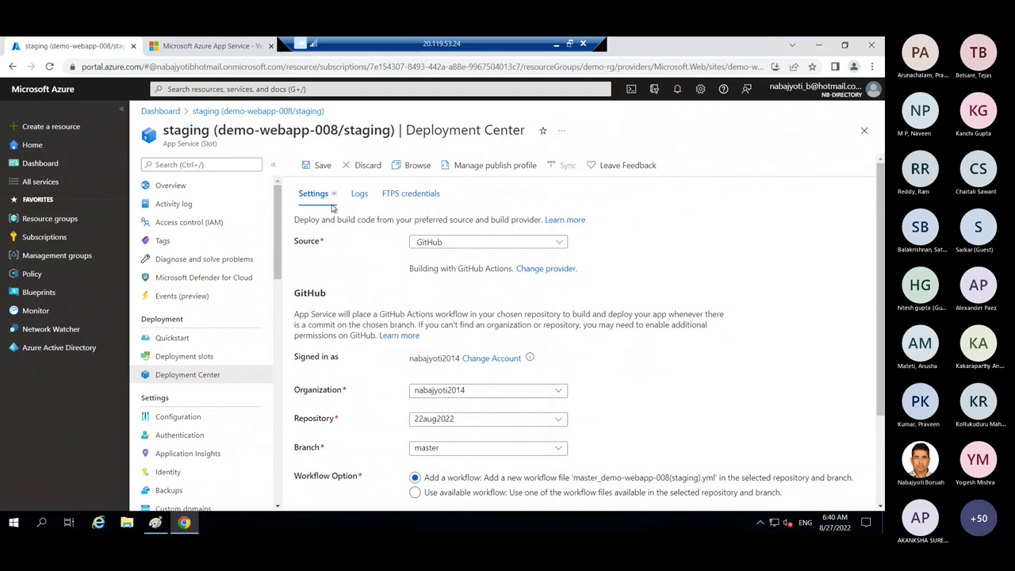
click(495, 359)
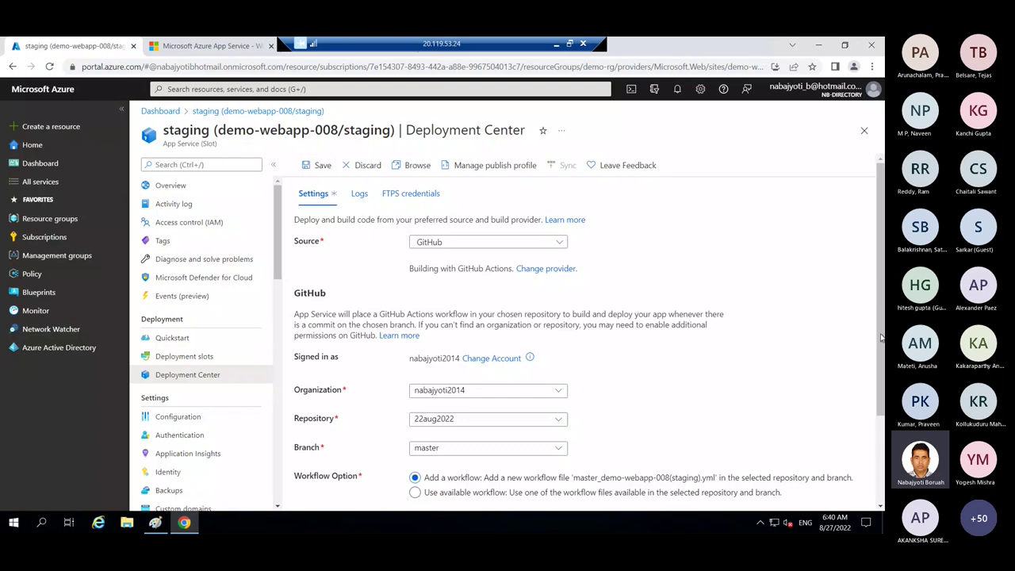
scroll(880, 338, down, 1)
scroll(880, 339, up, 1)
click(357, 195)
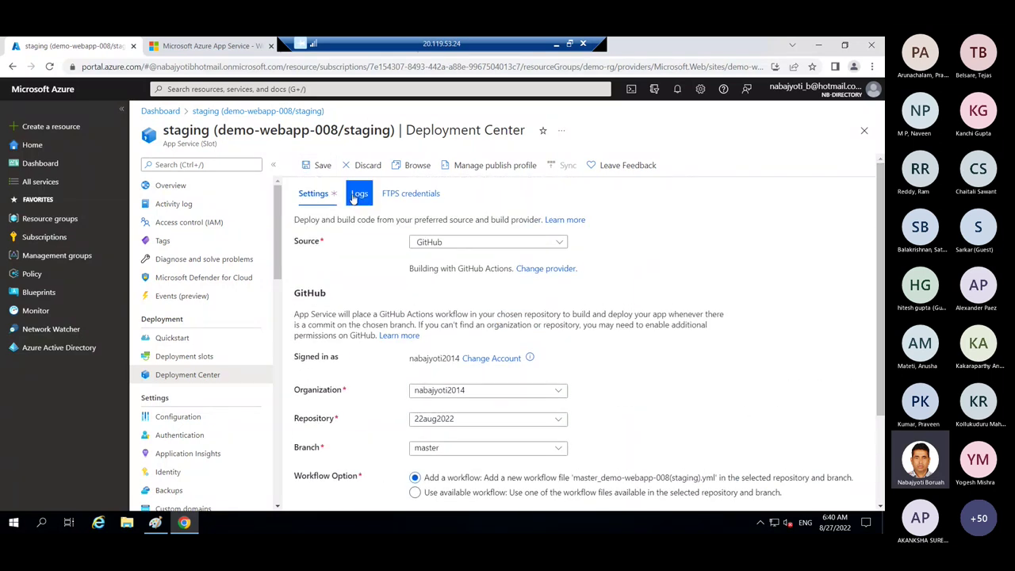
click(314, 195)
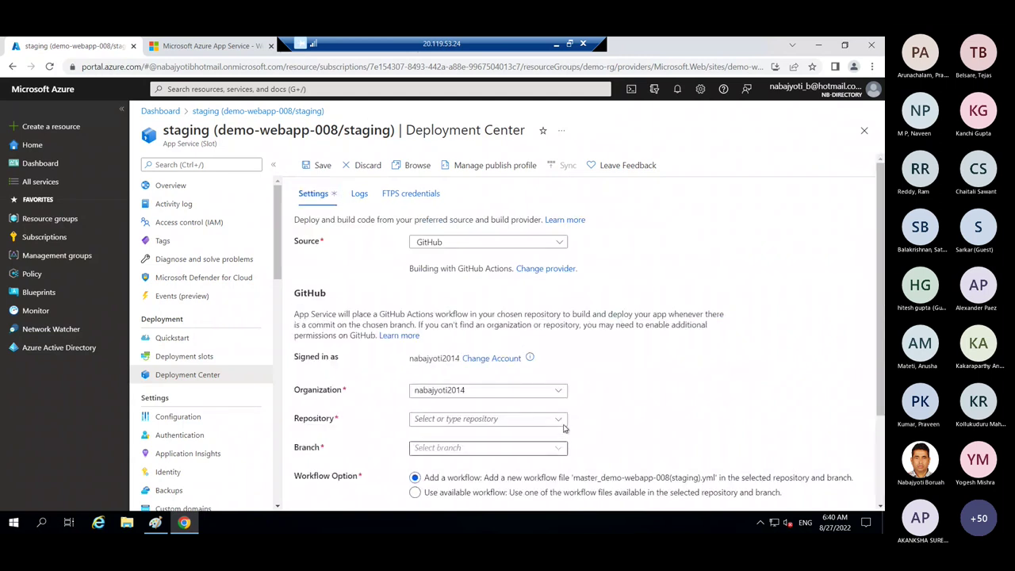
- Pick repository 22aug2022, branch master, and the 'Use available workflow' option
click(561, 421)
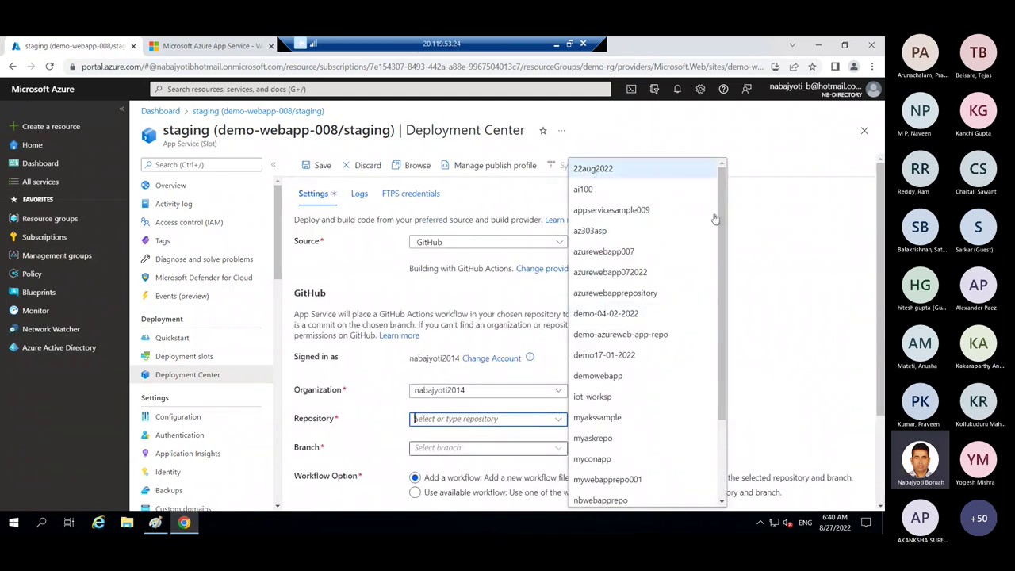
key(Return)
scroll(724, 362, down, 1)
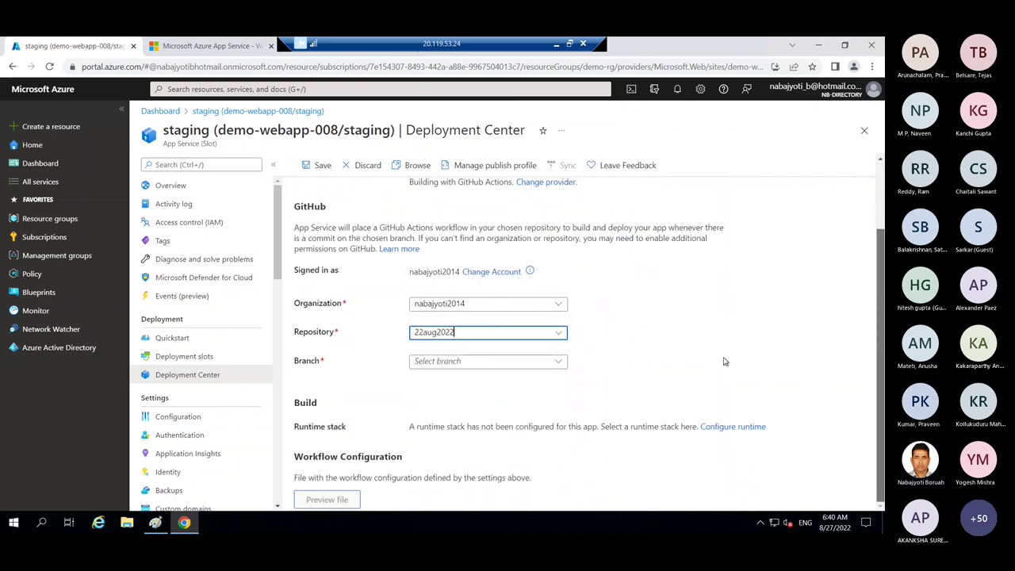
click(559, 361)
click(620, 383)
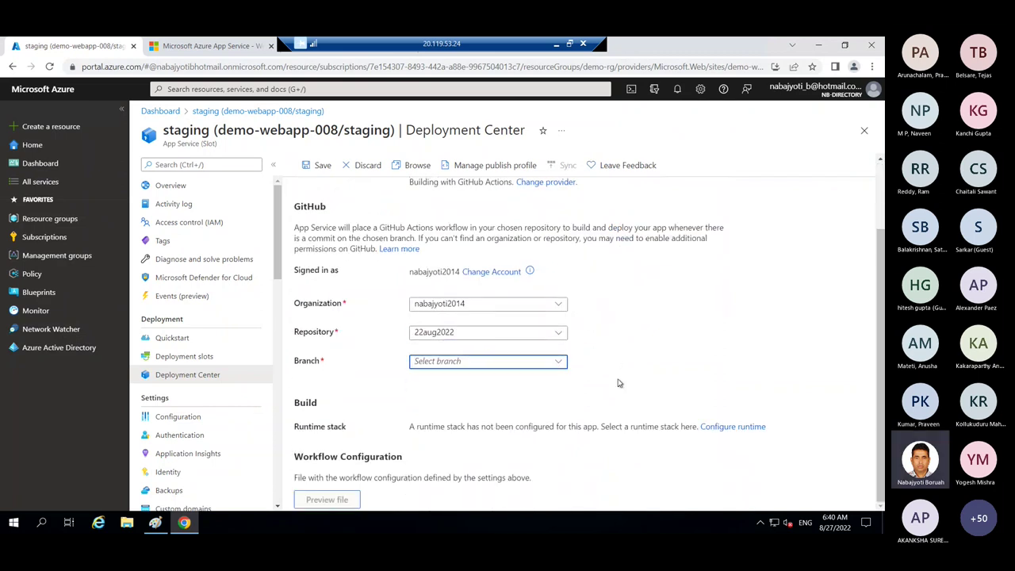
scroll(880, 374, down, 1)
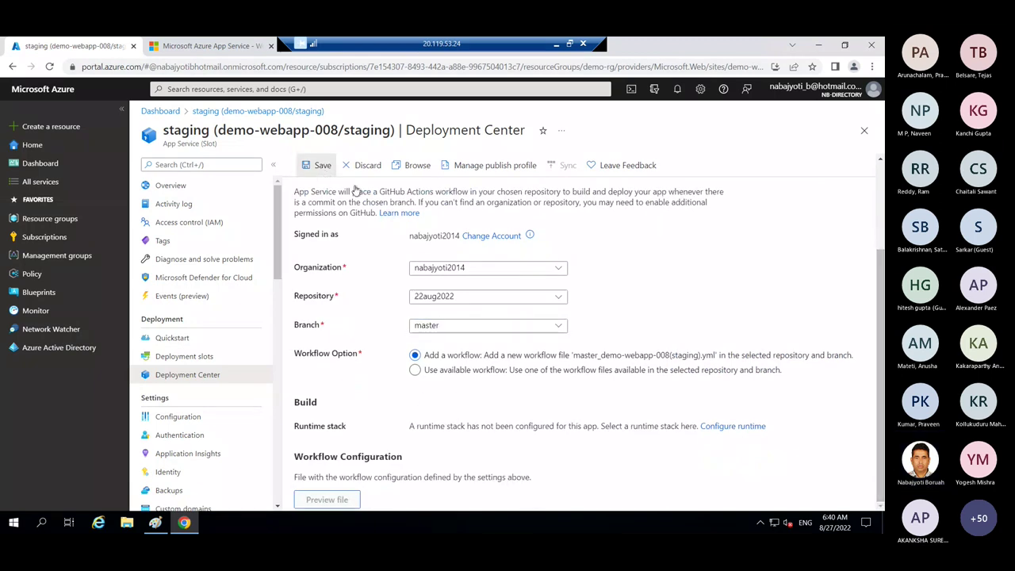
click(415, 368)
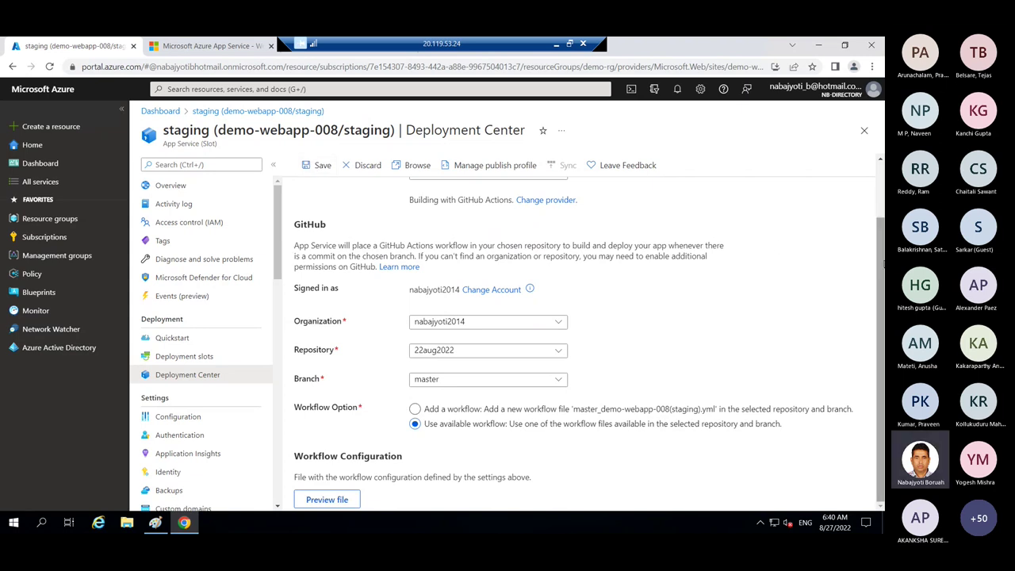
scroll(875, 244, up, 1)
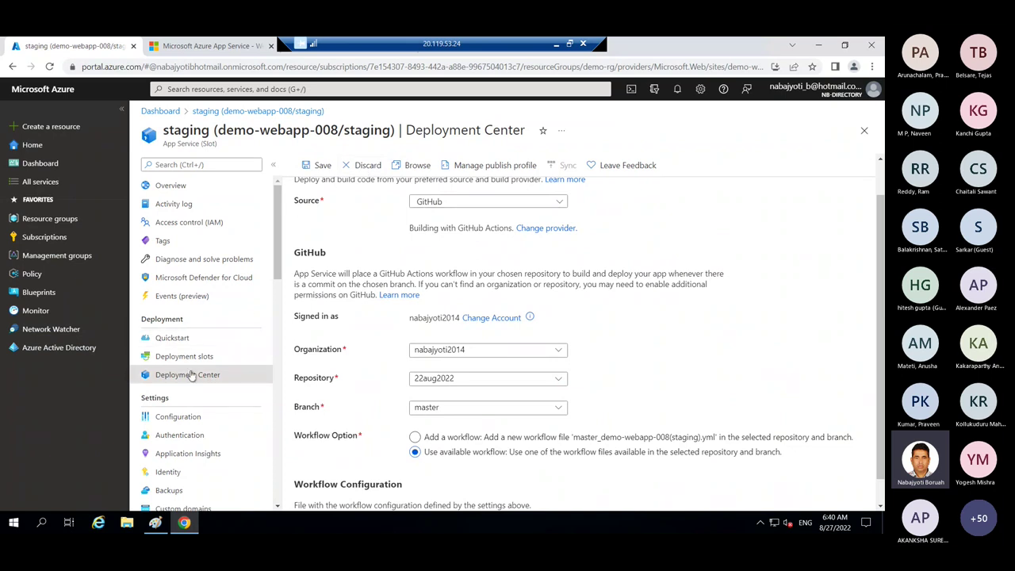
- Go to Overview discarding edits, then find and open Advanced Tools by searching 'tool'
click(170, 187)
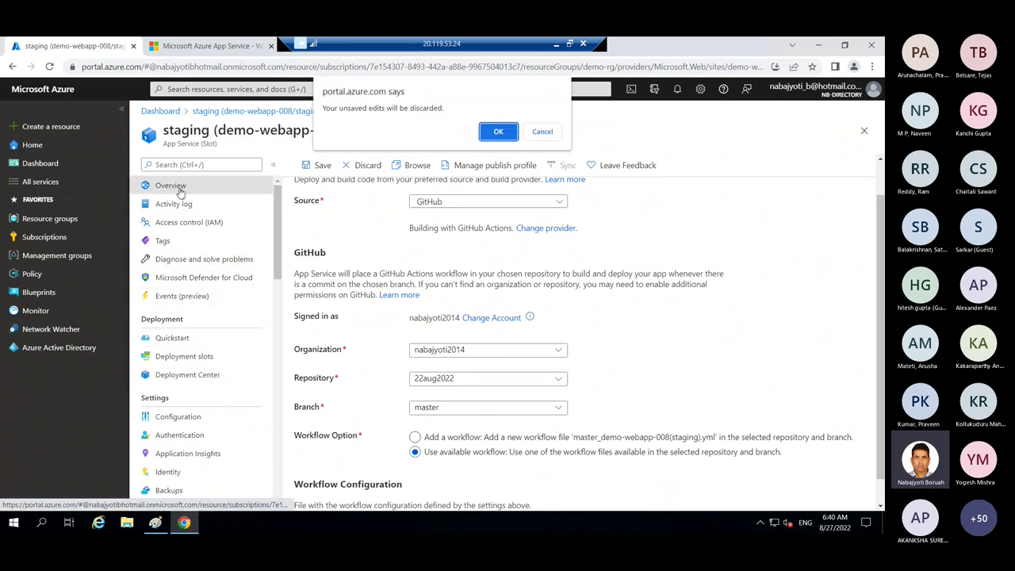
click(495, 130)
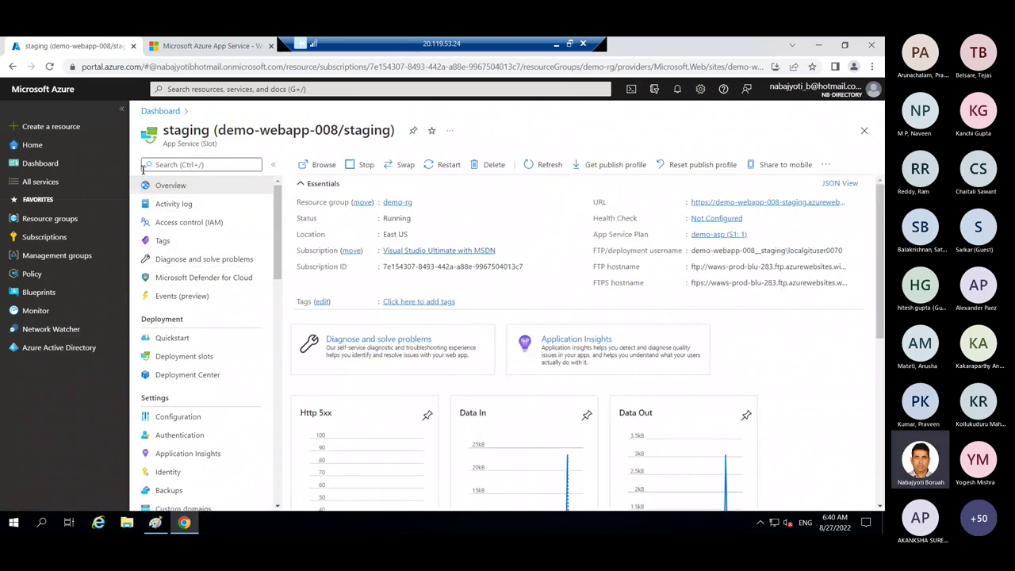
click(167, 163)
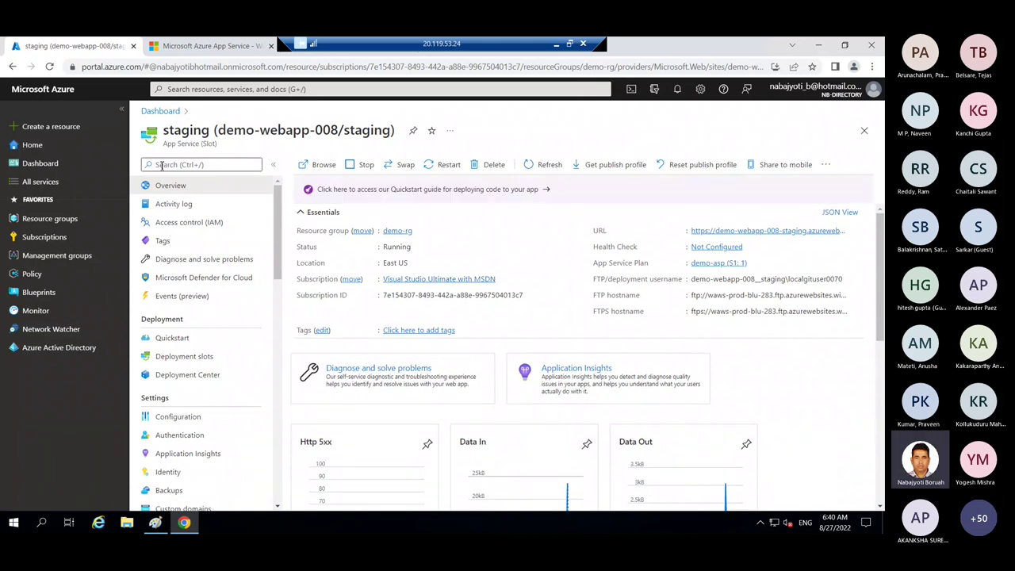
click(163, 165)
text(tool)
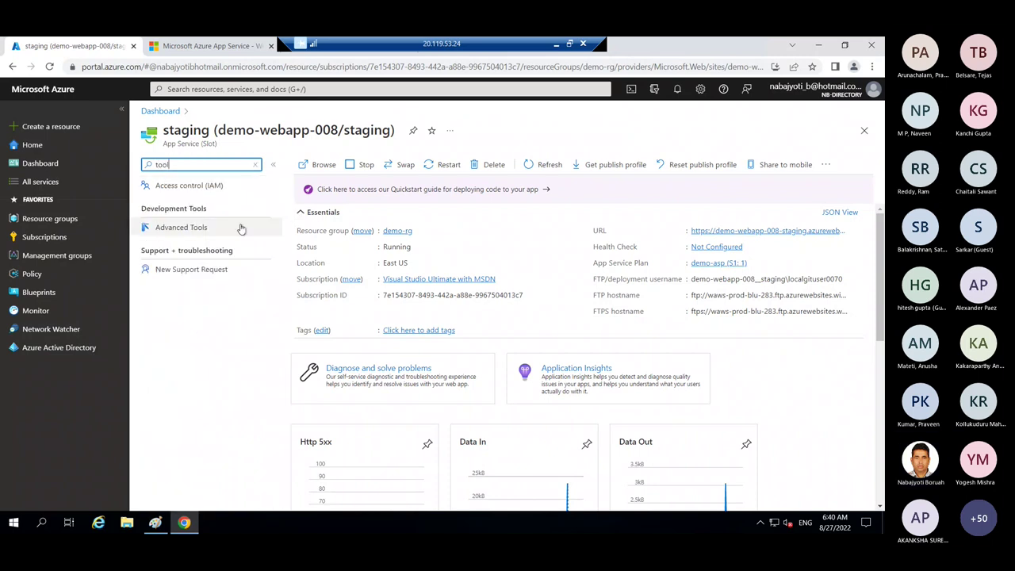
click(179, 228)
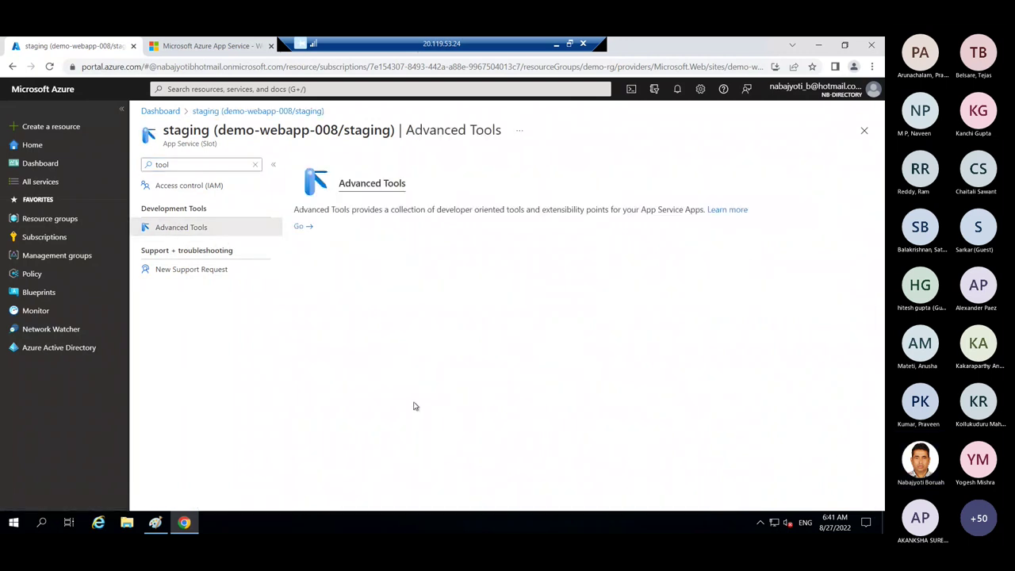
- Launch Kudu and open the CMD debug console in site/wwwroot
click(299, 227)
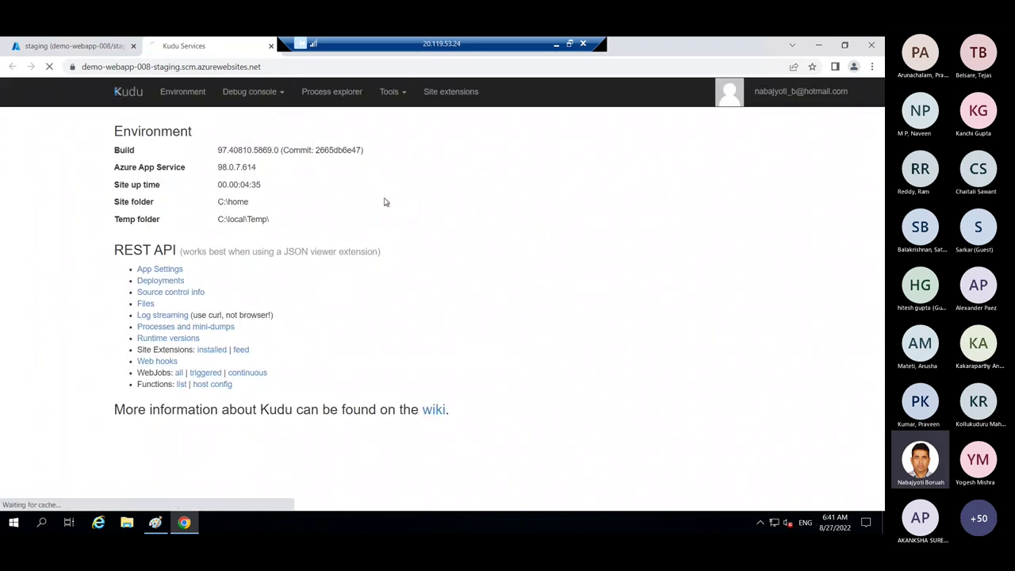
click(245, 91)
click(238, 119)
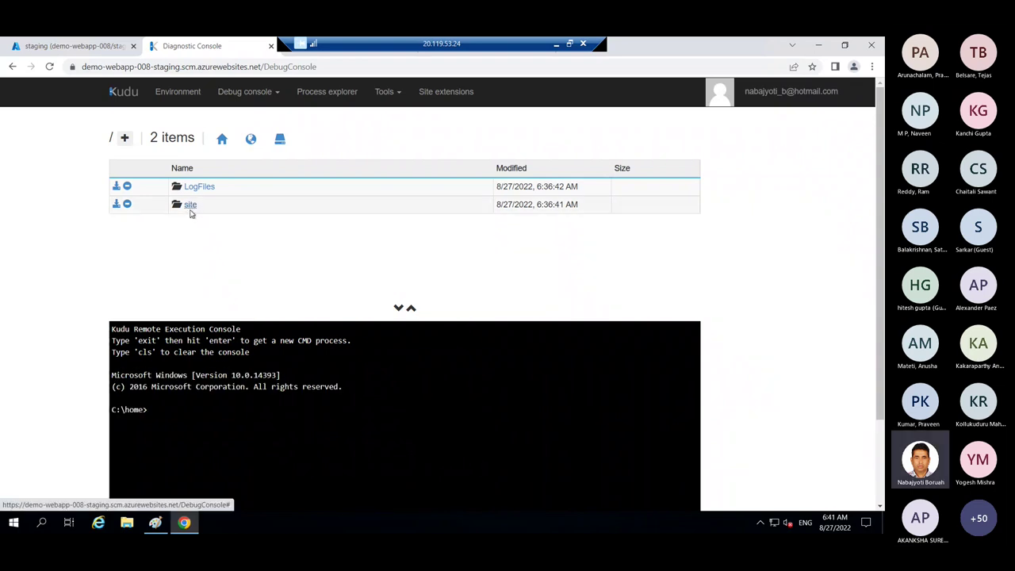
click(191, 206)
click(204, 223)
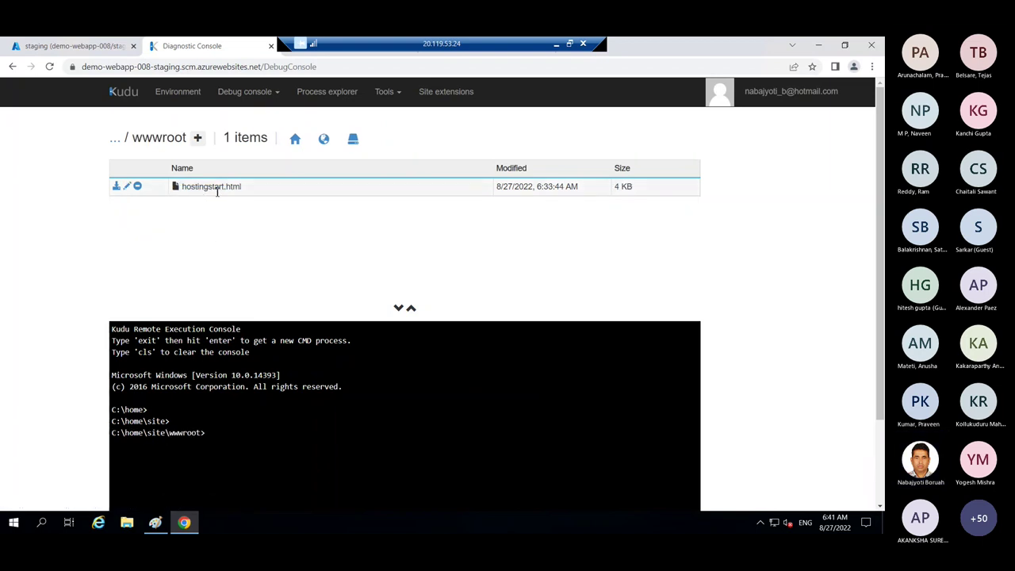
- Create a new file named Index.html and delete hostingstart.html
click(200, 138)
click(232, 171)
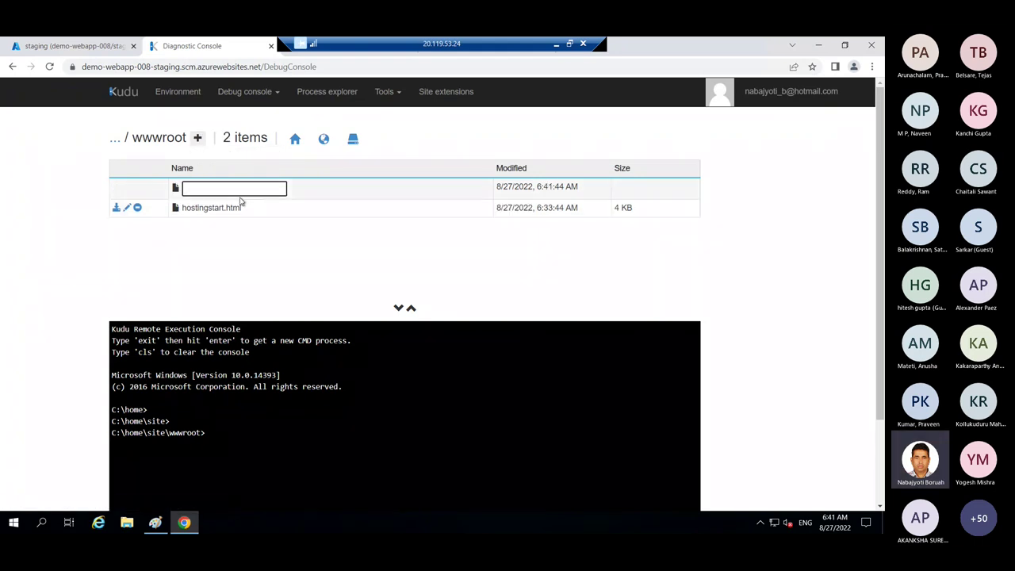
text(Index.html)
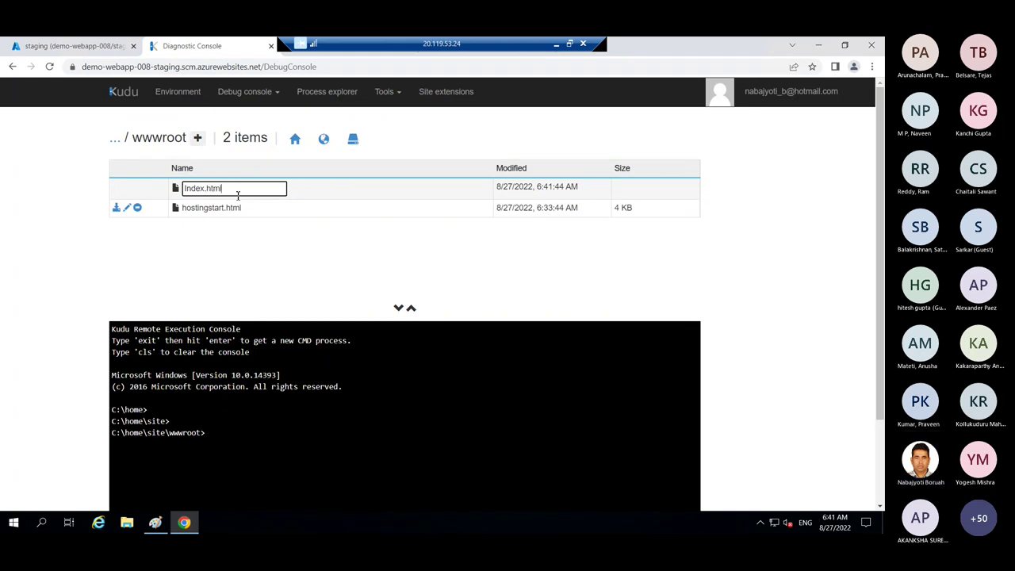
key(Return)
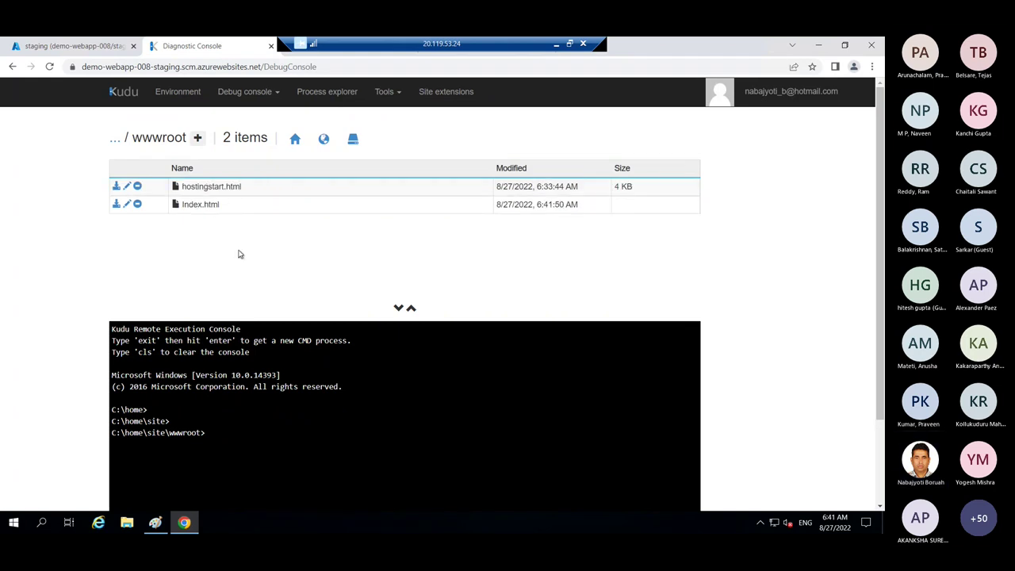
click(137, 185)
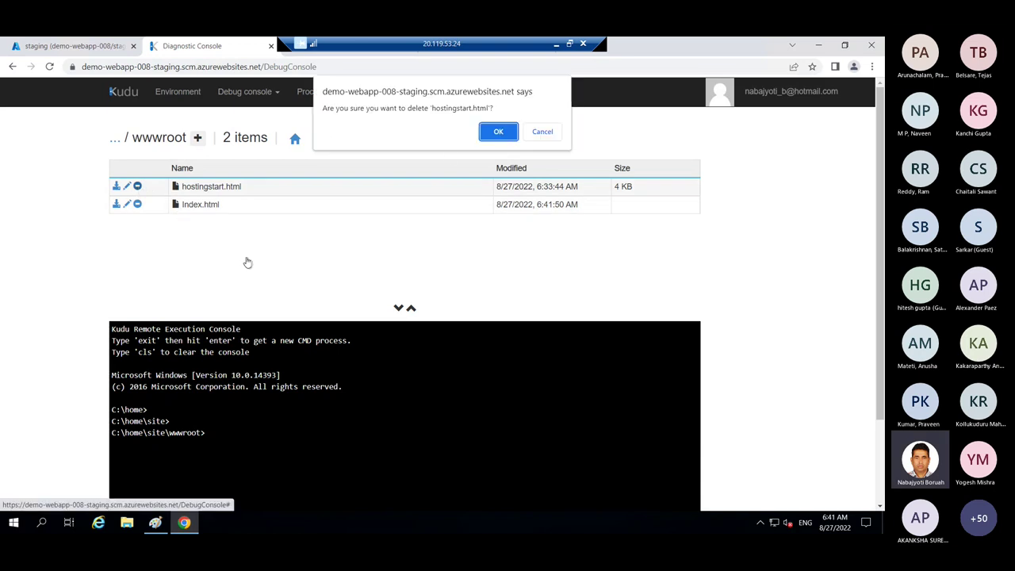
key(Return)
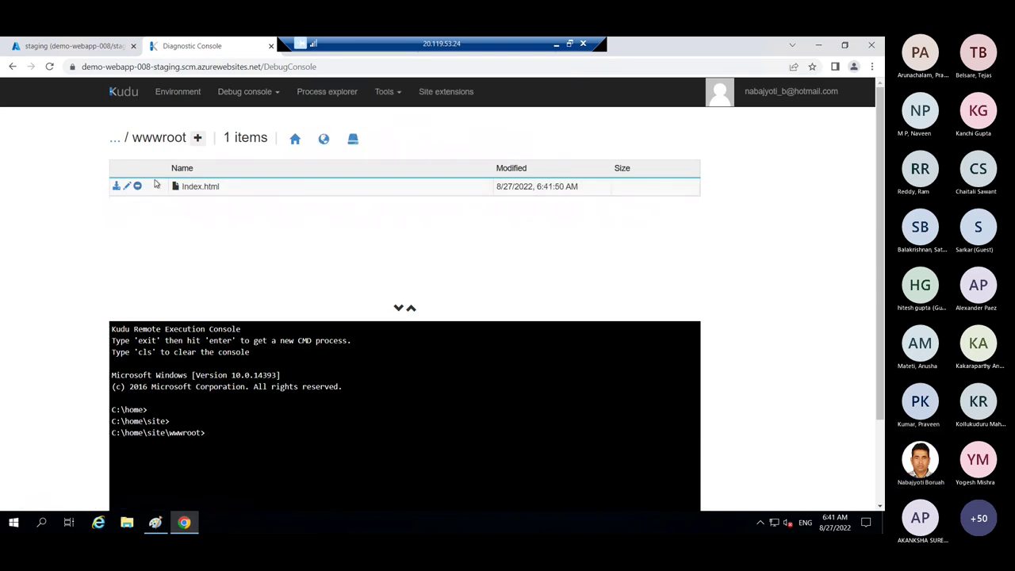
- Write html/body/h1 markup in Index.html with the heading 'This is my web app version1.0', then save
click(127, 185)
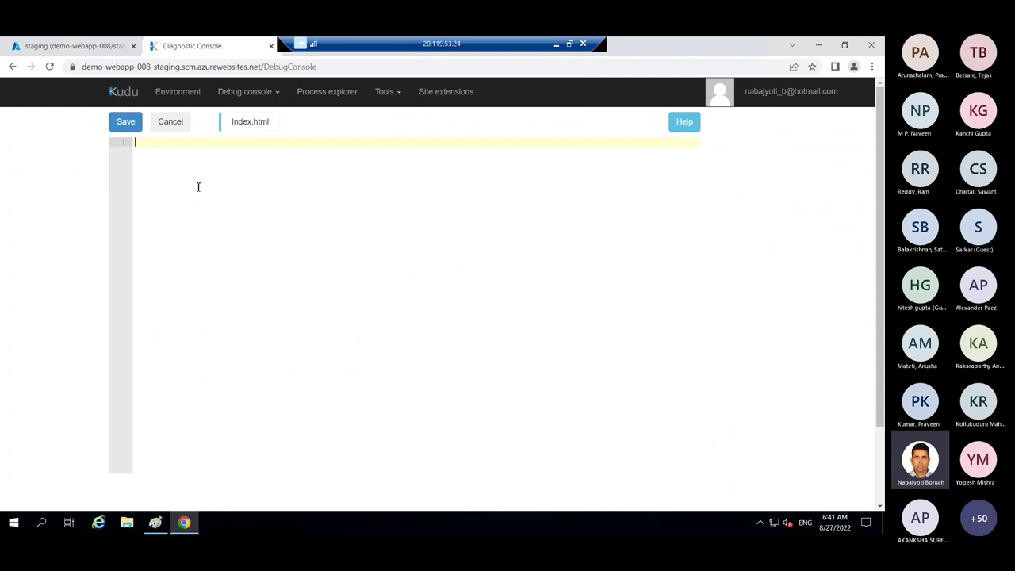
text(<)
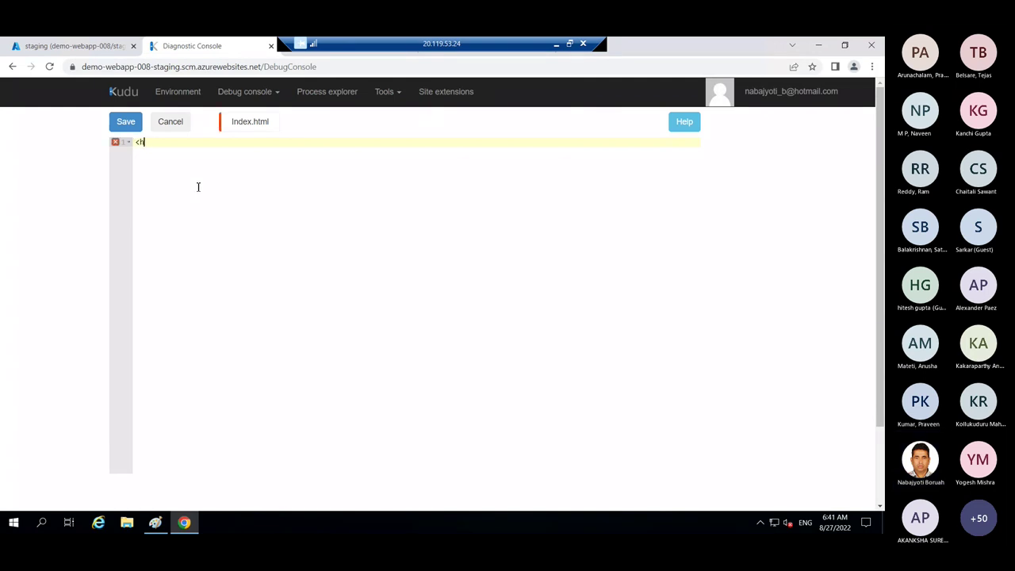
text(html>)
key(Return)
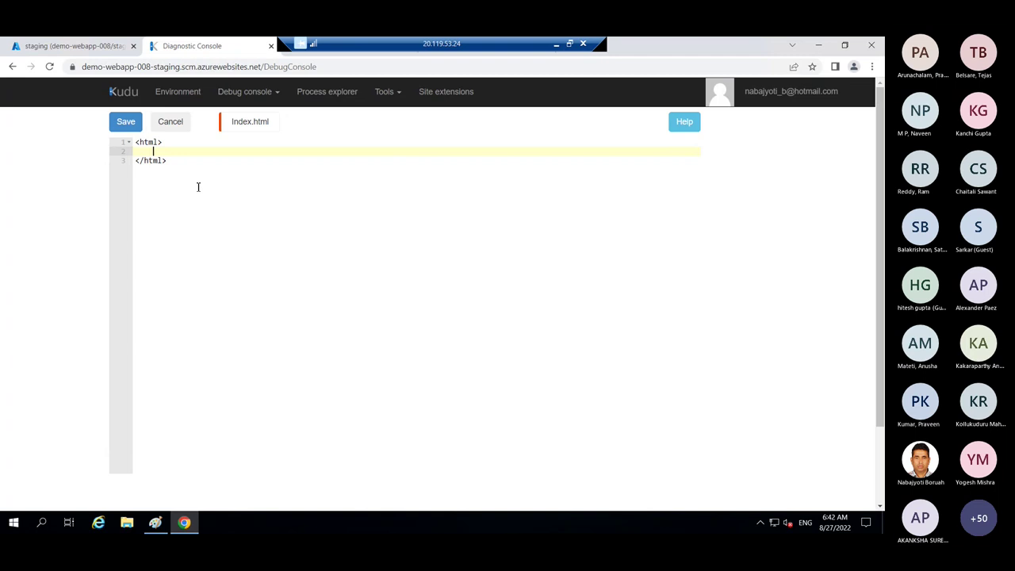
text(<body>)
key(Return)
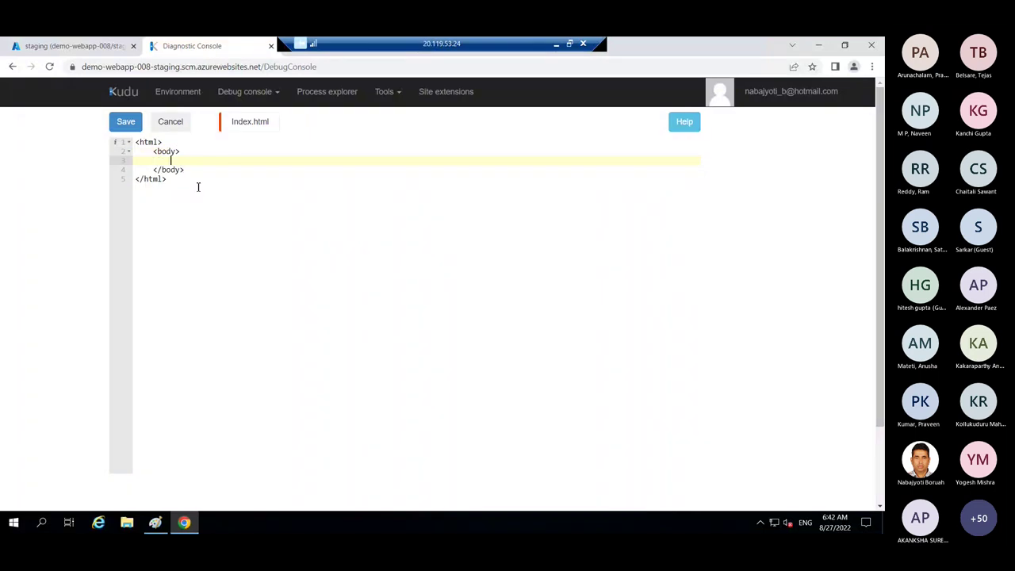
text(<h1>This is my staging version </h1>)
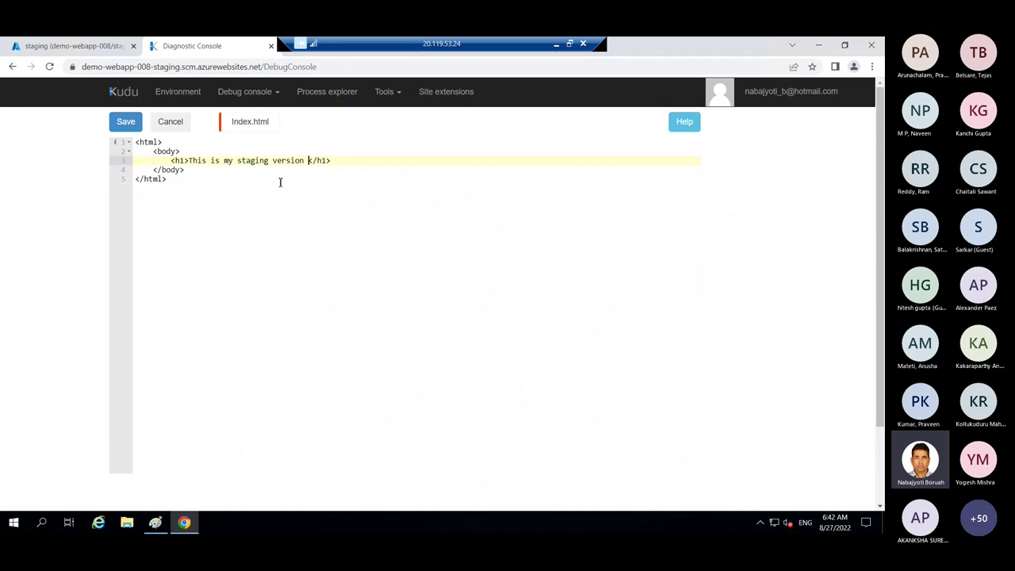
drag(237, 160, 304, 161)
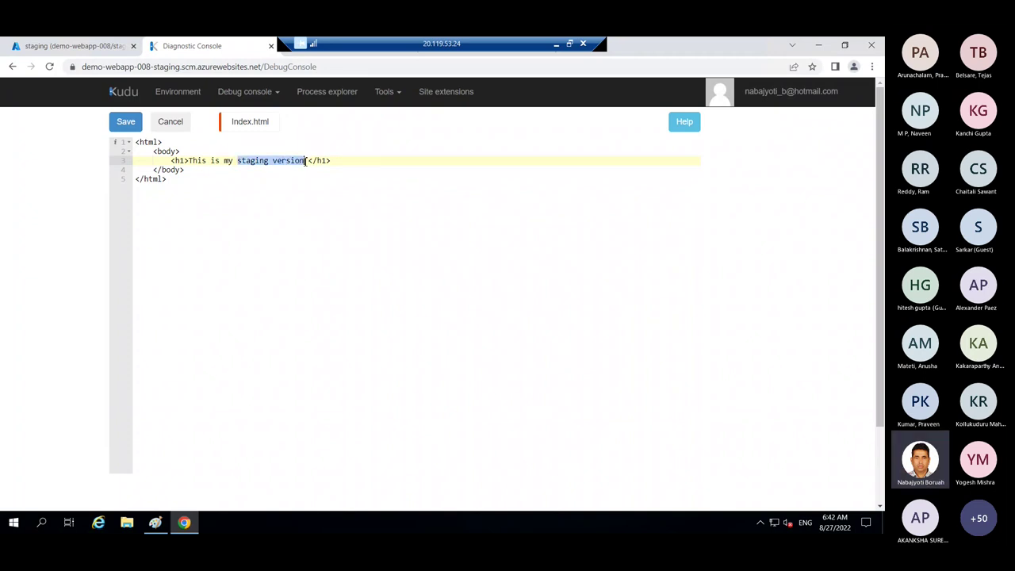
text(web app )
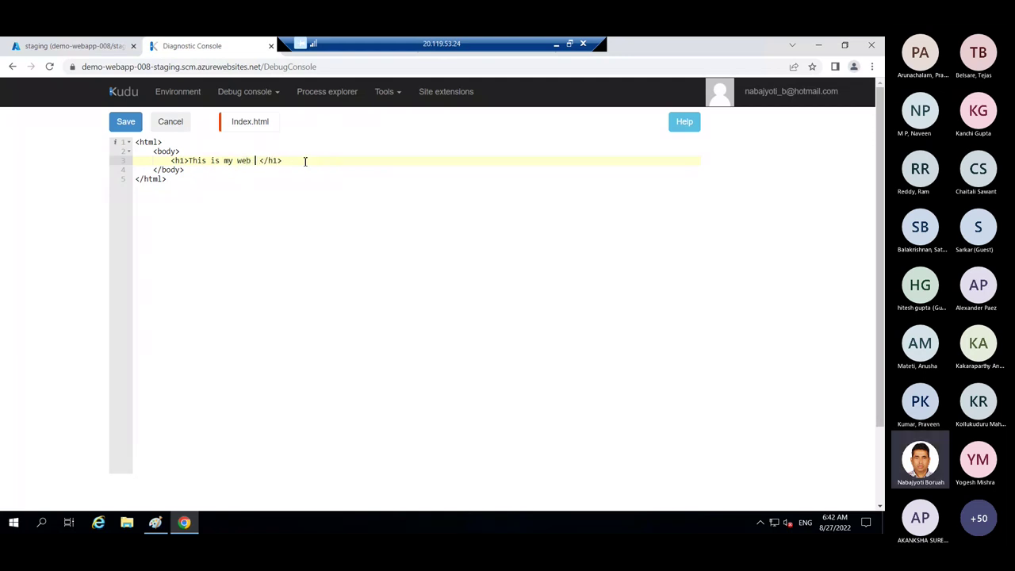
text(version)
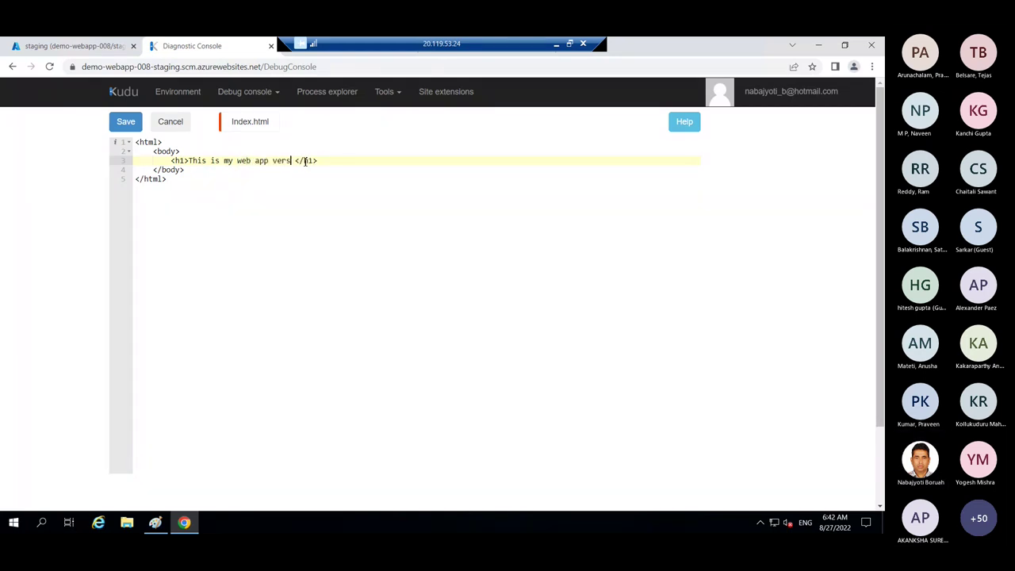
text(1.0)
click(332, 196)
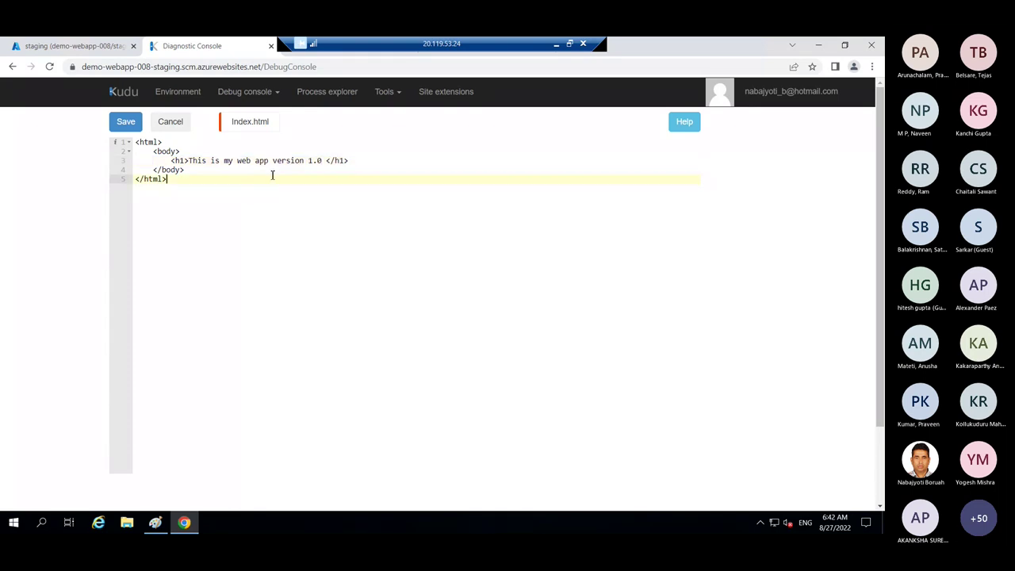
click(125, 121)
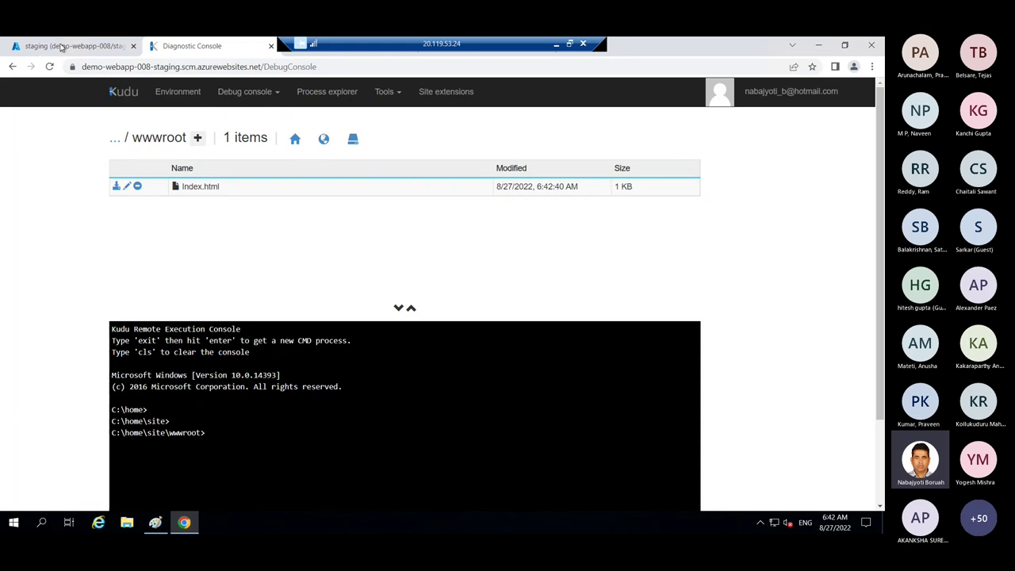
- Close Advanced Tools and open the demo-webapp-008-staging slot from Deployment slots
click(62, 46)
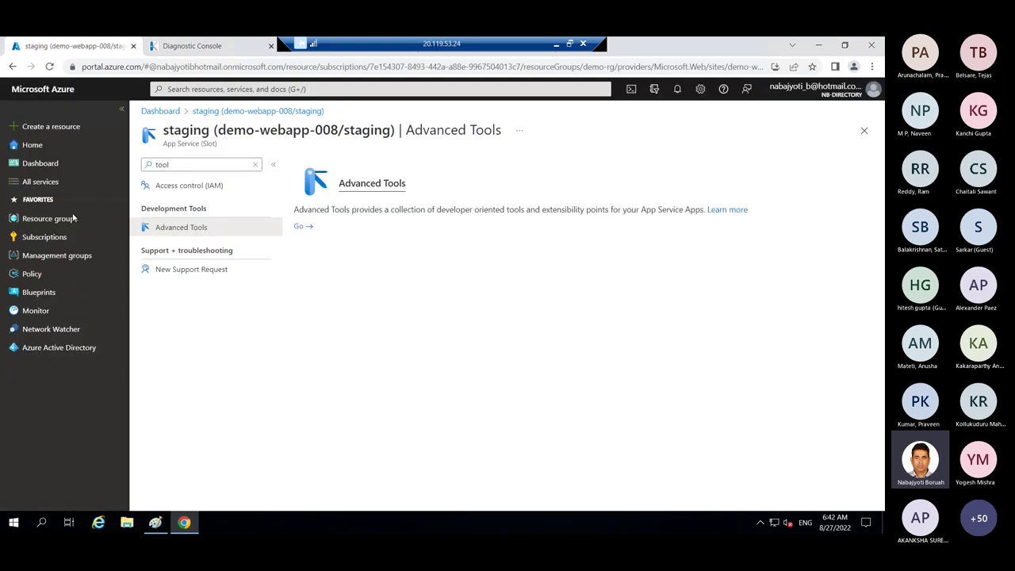
click(863, 130)
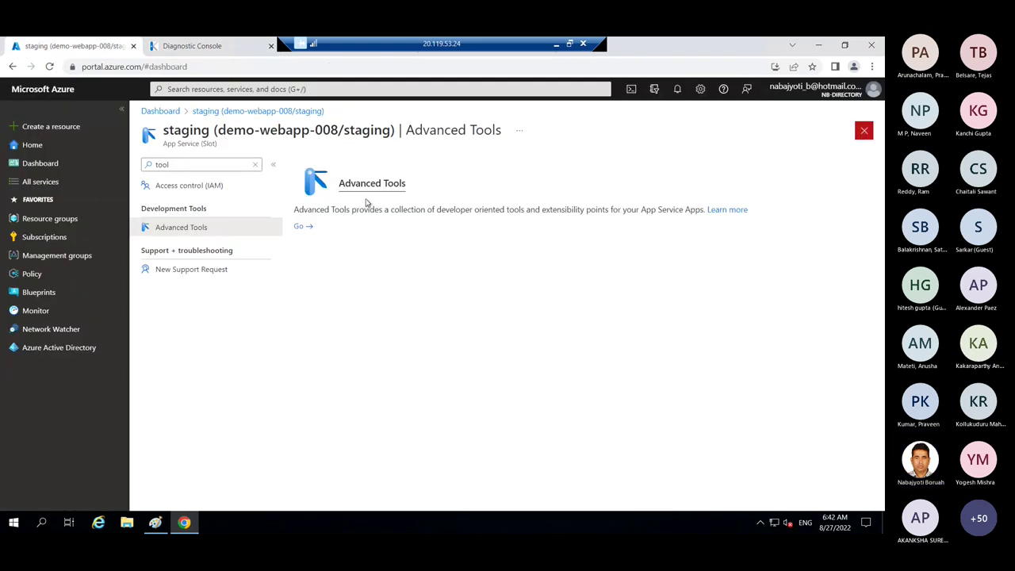
click(301, 222)
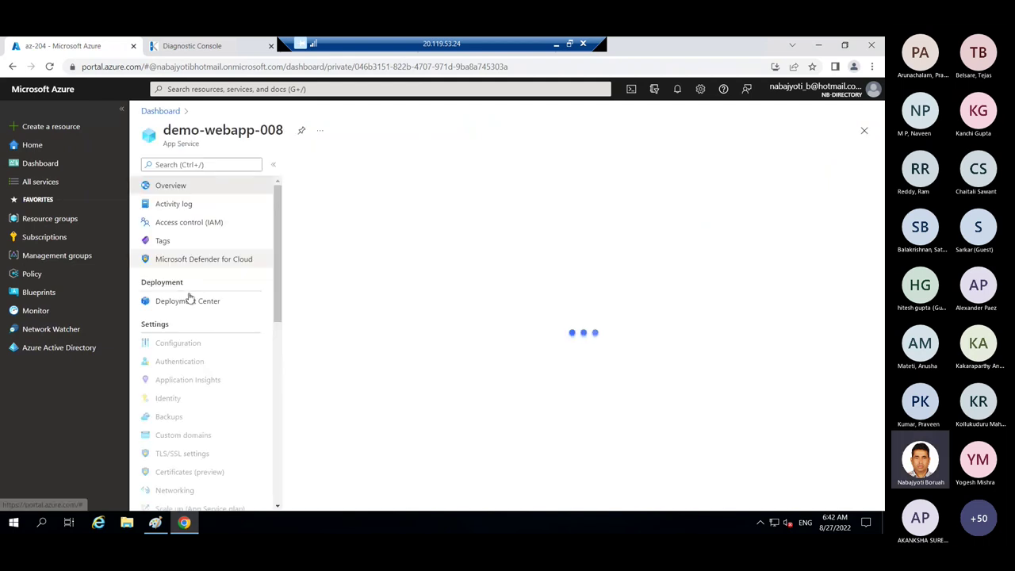
click(184, 356)
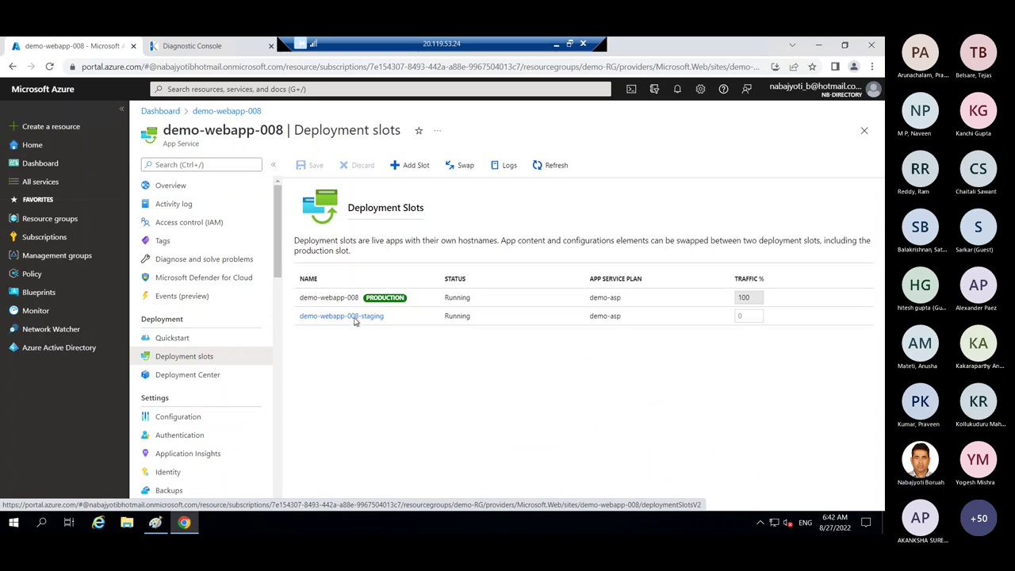
click(366, 318)
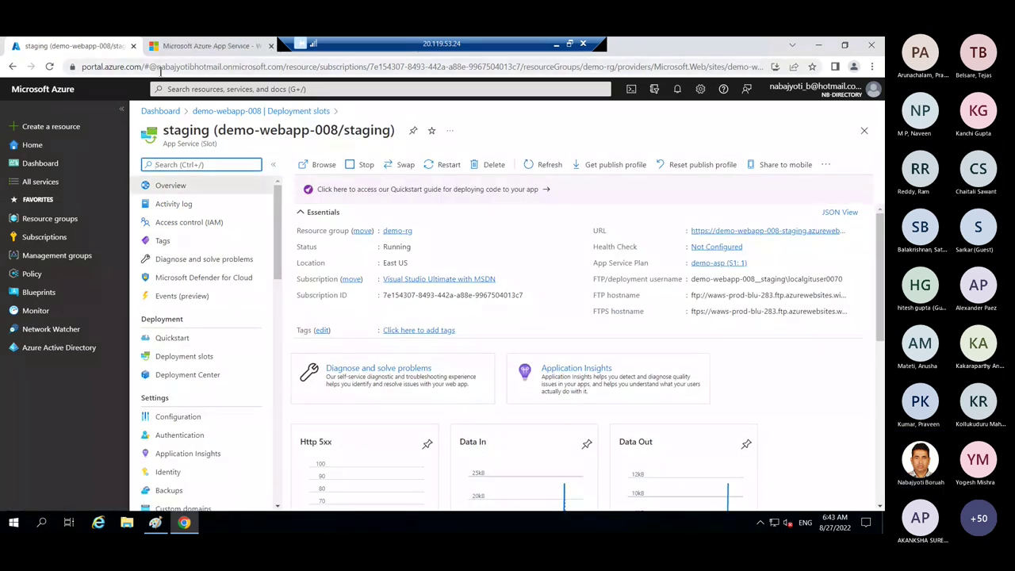
- Confirm staging shows 'This is my web app version 1.0' while production remains default
click(210, 45)
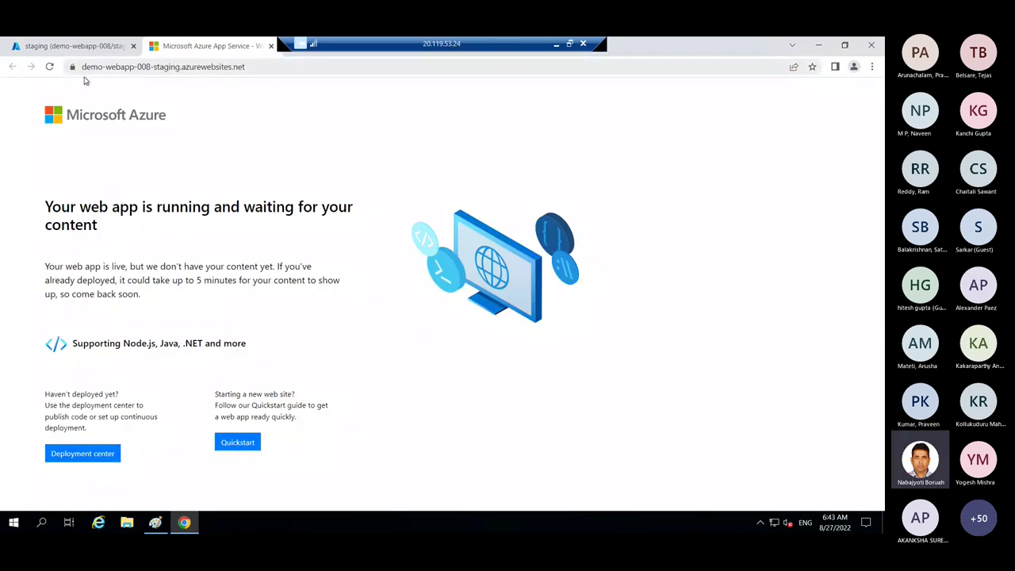
click(49, 67)
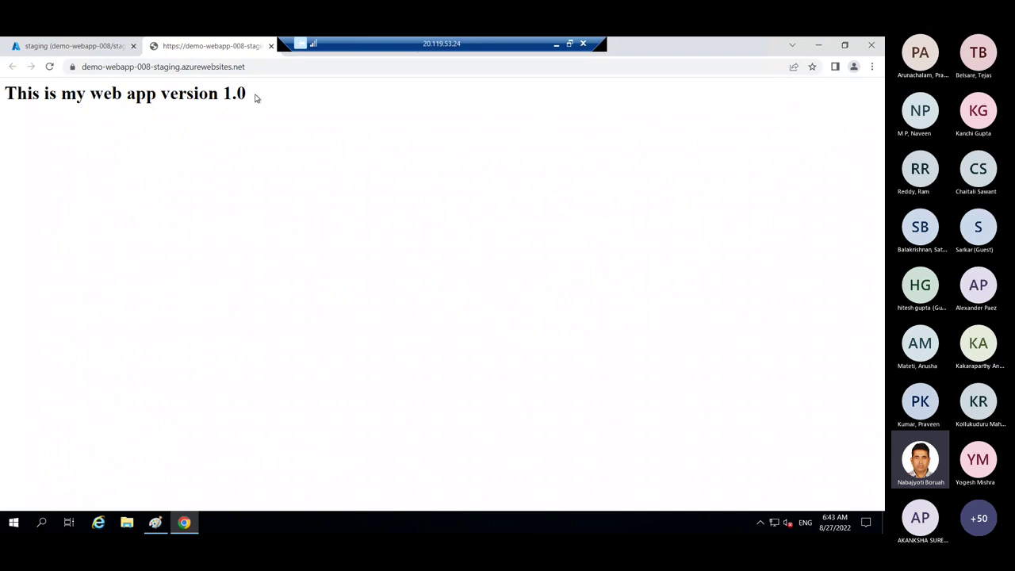
drag(256, 99, 5, 97)
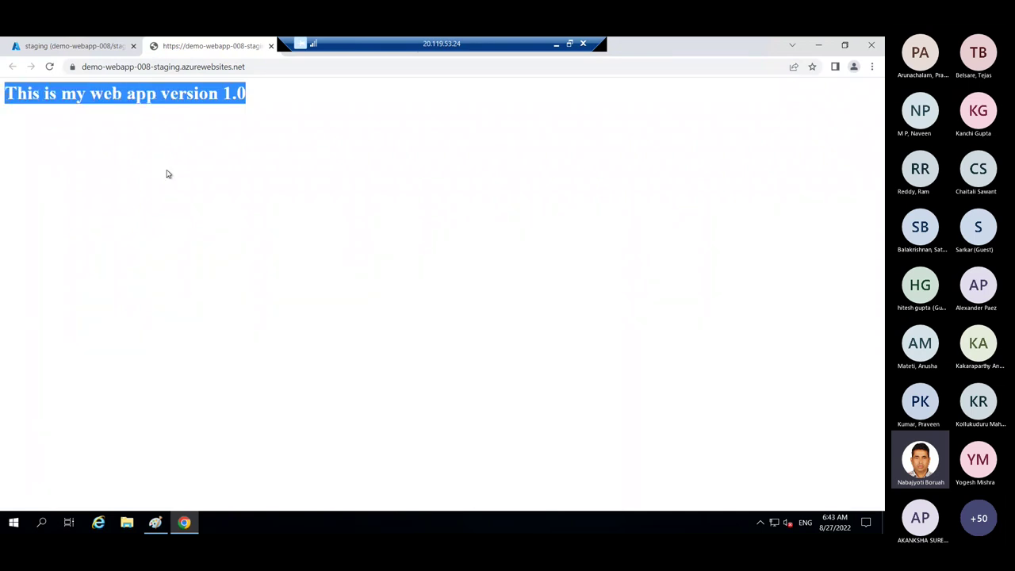
key(alt+Left)
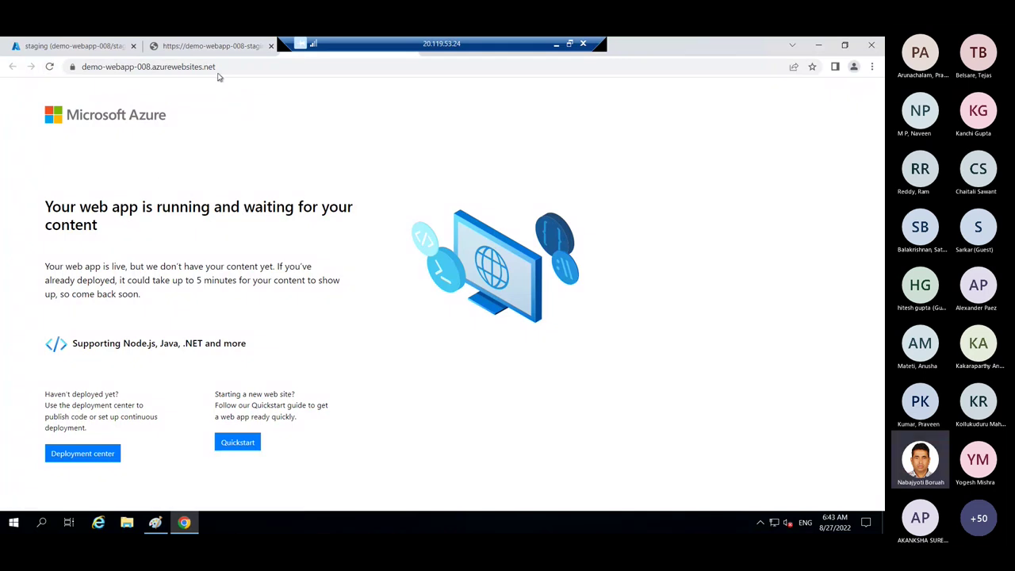
key(ctrl+1)
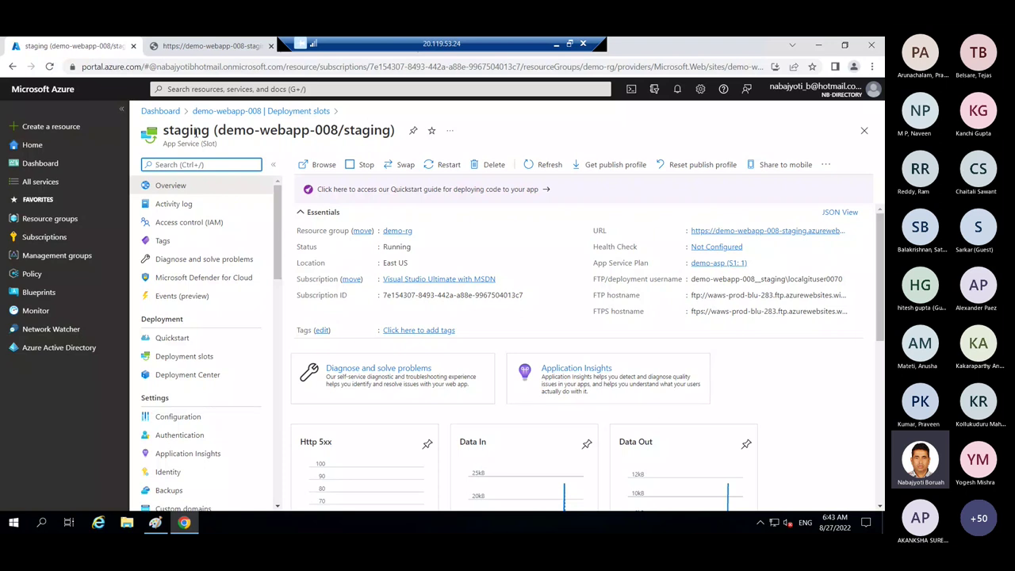
- Swap the demo-webapp-008 staging slot into production, keeping source staging and target production
drag(168, 132, 387, 132)
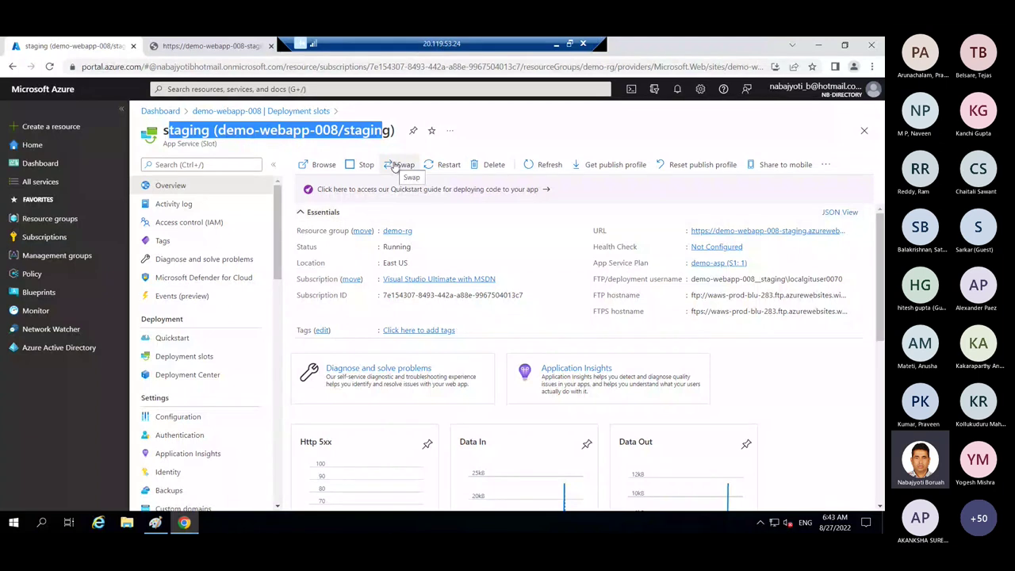
click(395, 164)
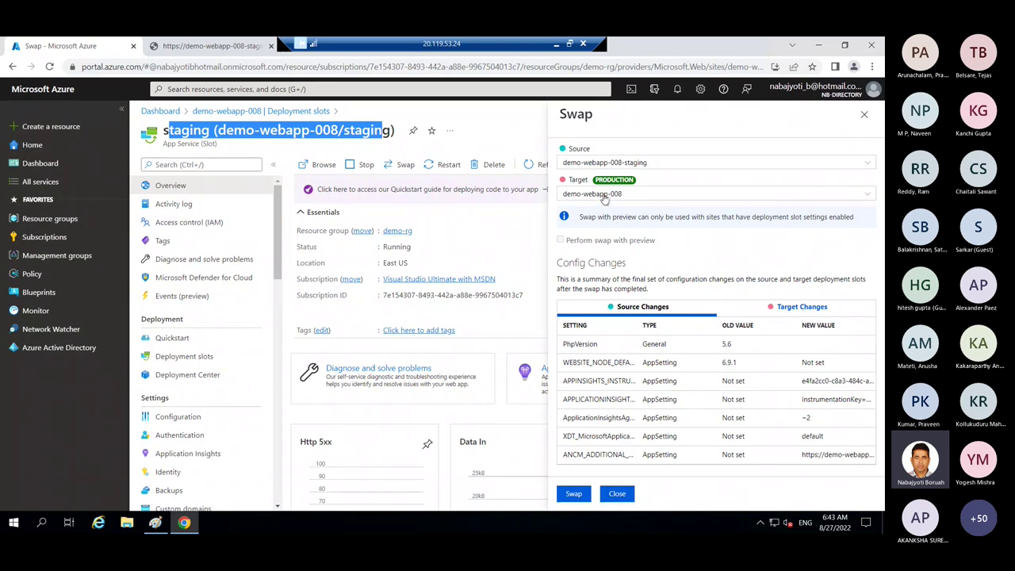
click(574, 493)
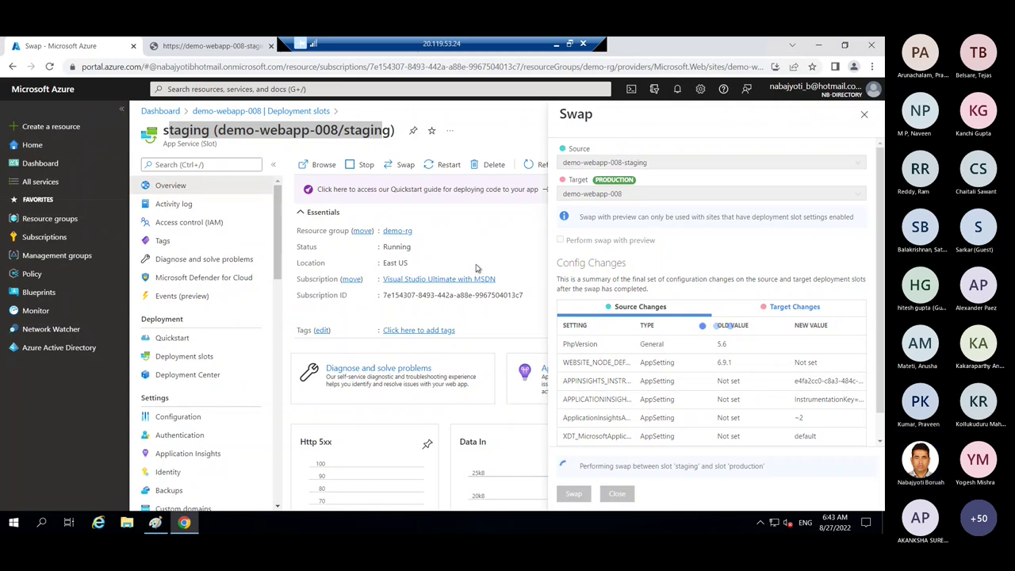
- Watch the staging-to-production swap progress from the deployment slots view
click(155, 522)
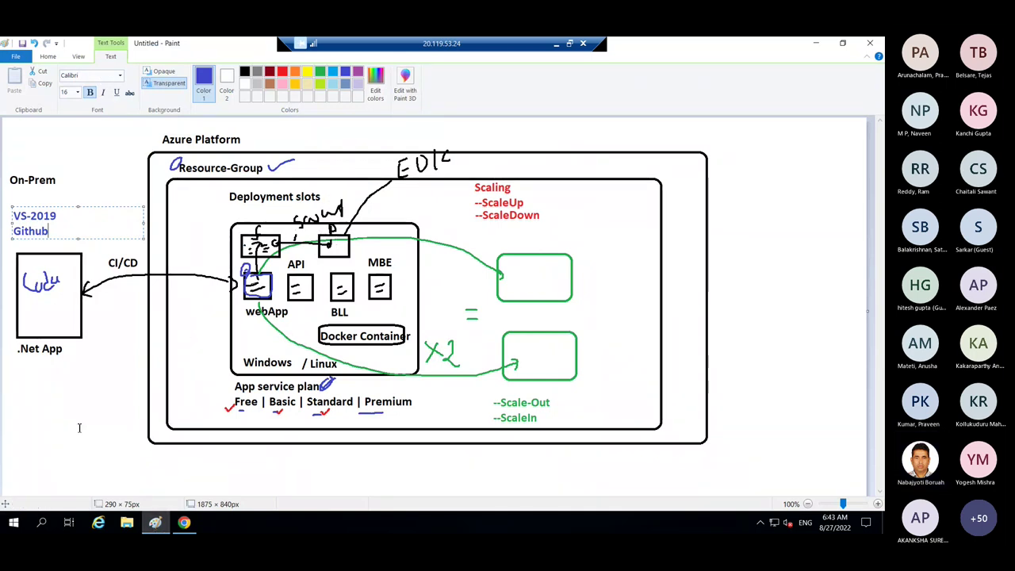
click(186, 521)
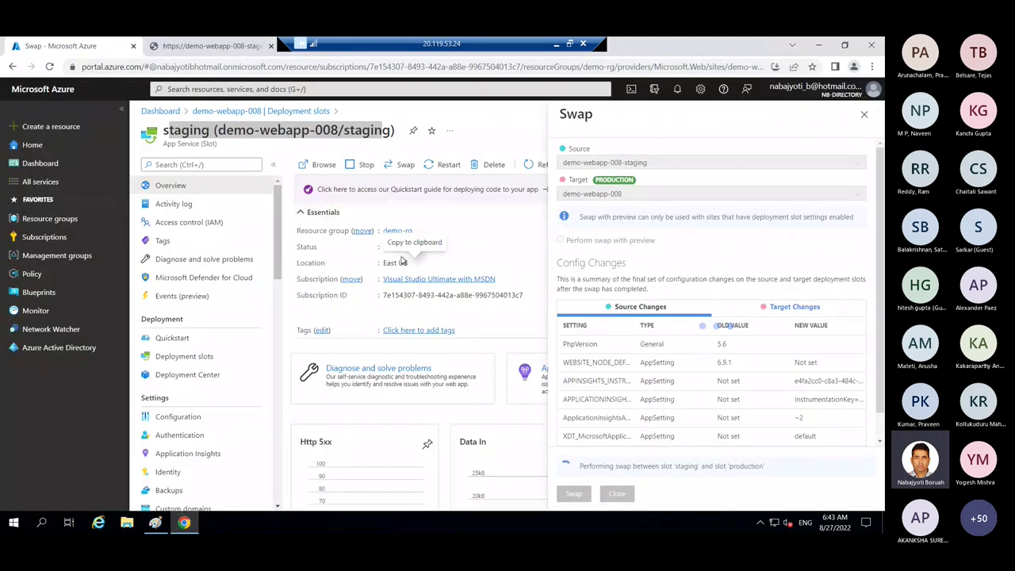
click(216, 46)
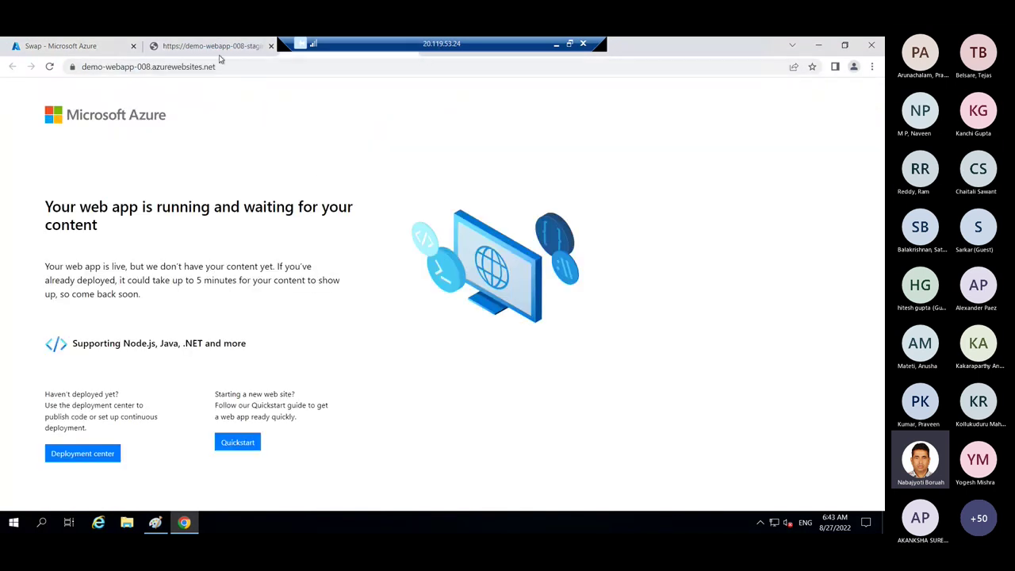
click(75, 48)
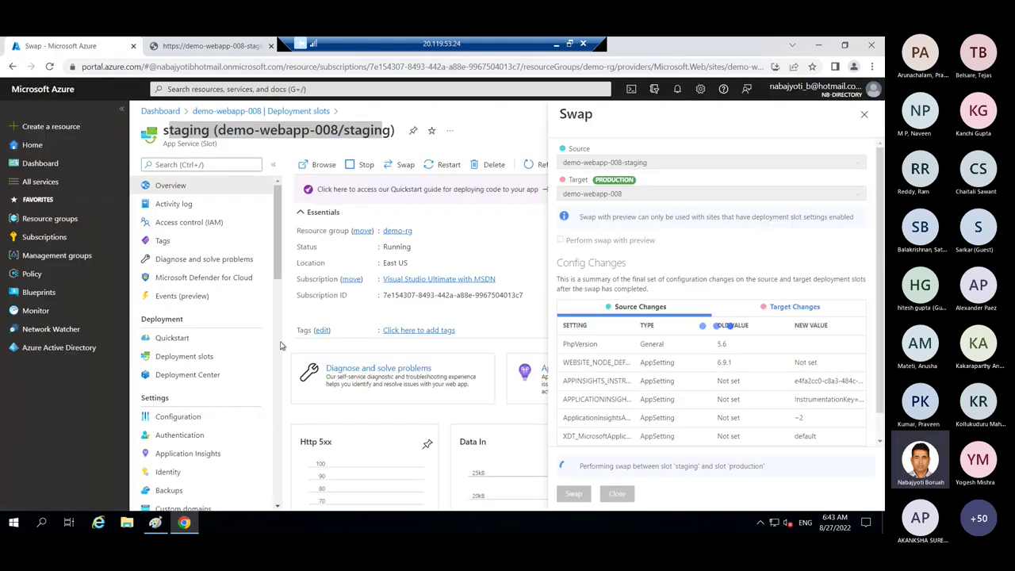
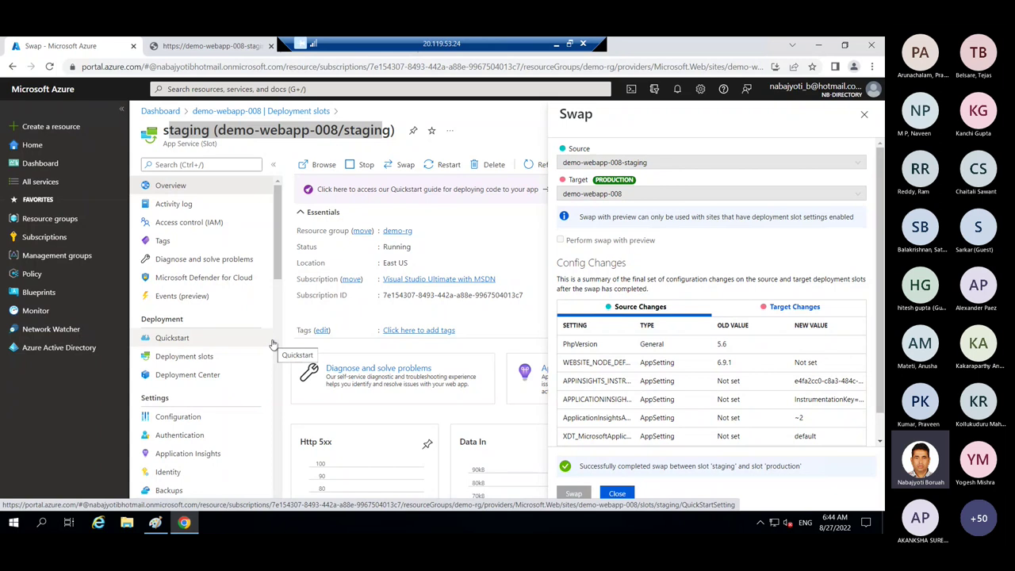
- Close the completed swap summary and the staging slot's overview
click(617, 494)
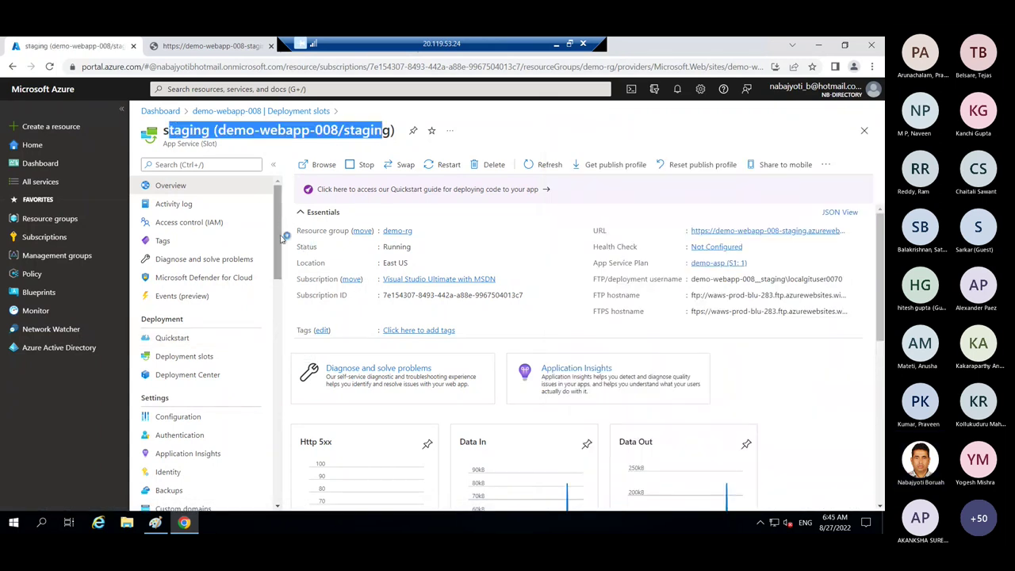
scroll(283, 237, down, 1)
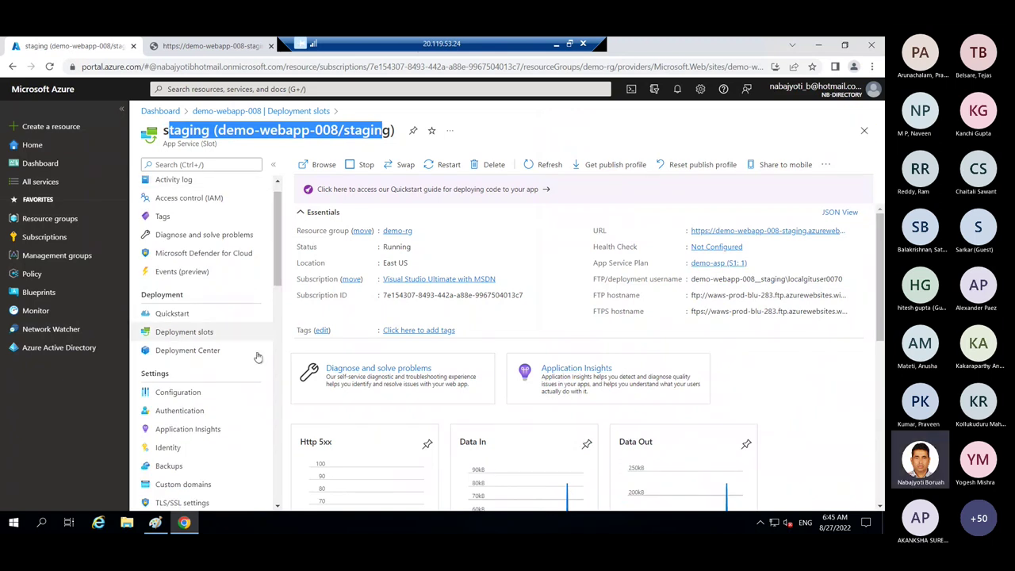
click(864, 132)
- Reload the staging and production sites to confirm production serves version 1.0, then return to the portal
click(208, 46)
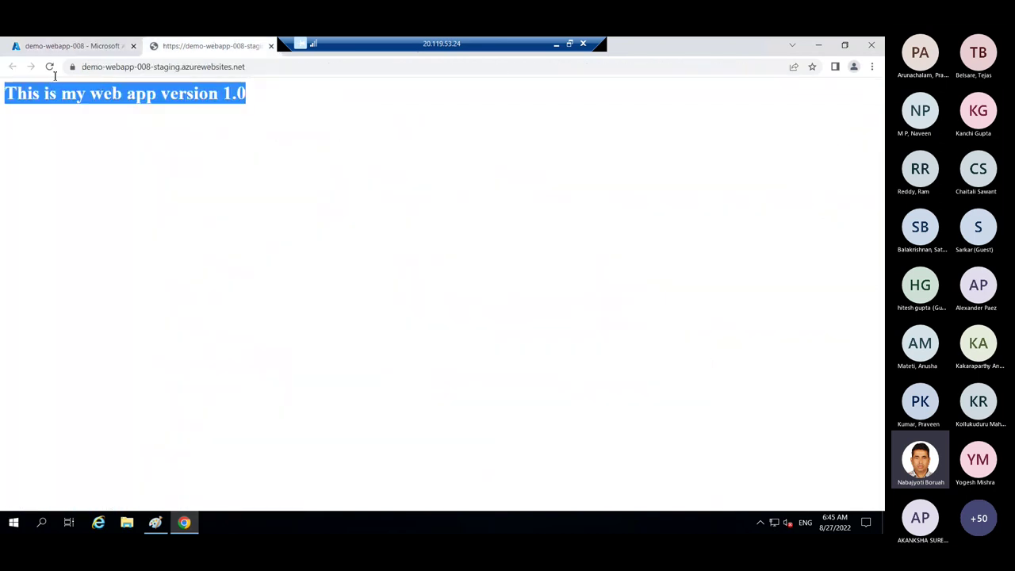
click(49, 67)
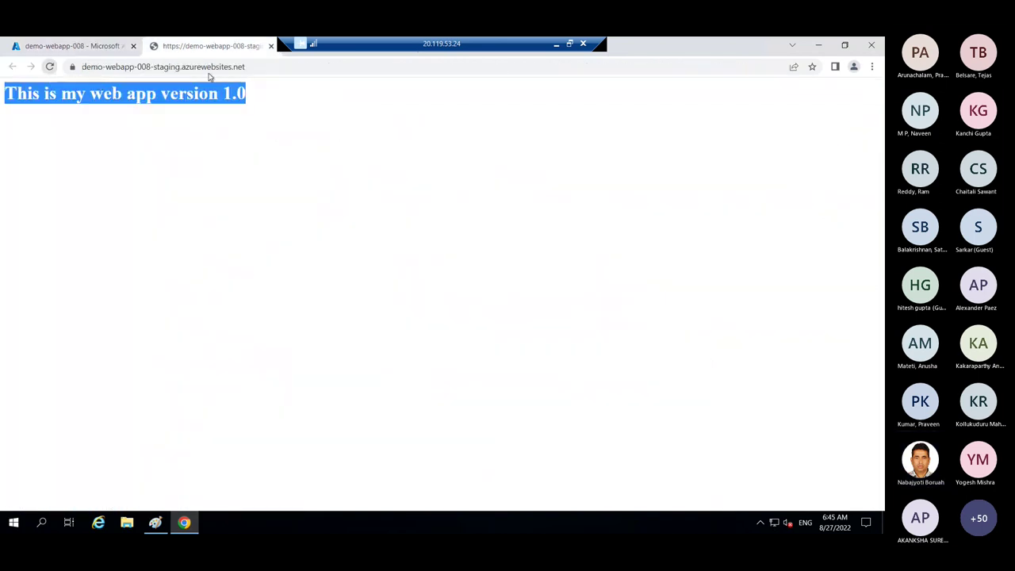
click(293, 50)
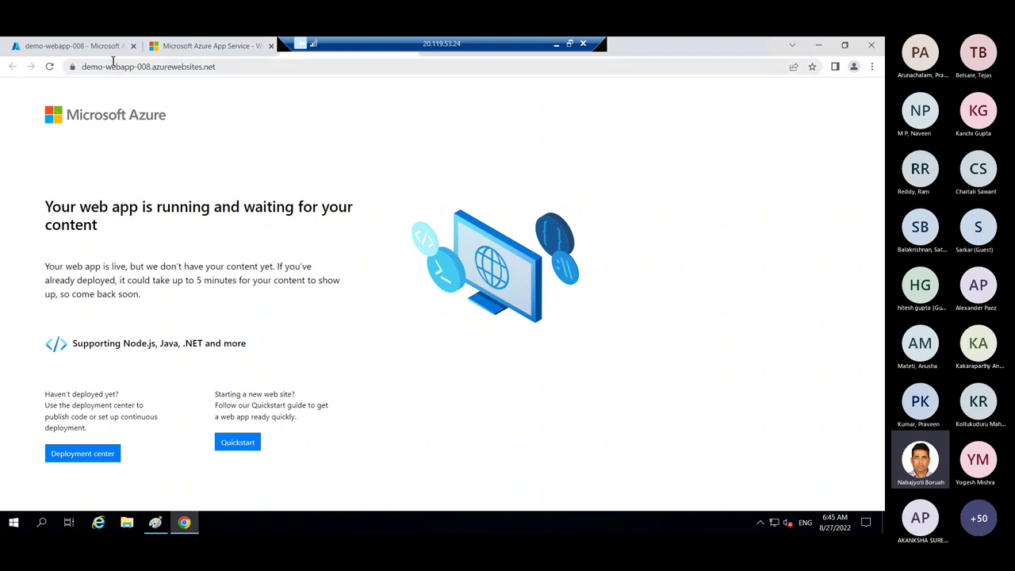
click(50, 66)
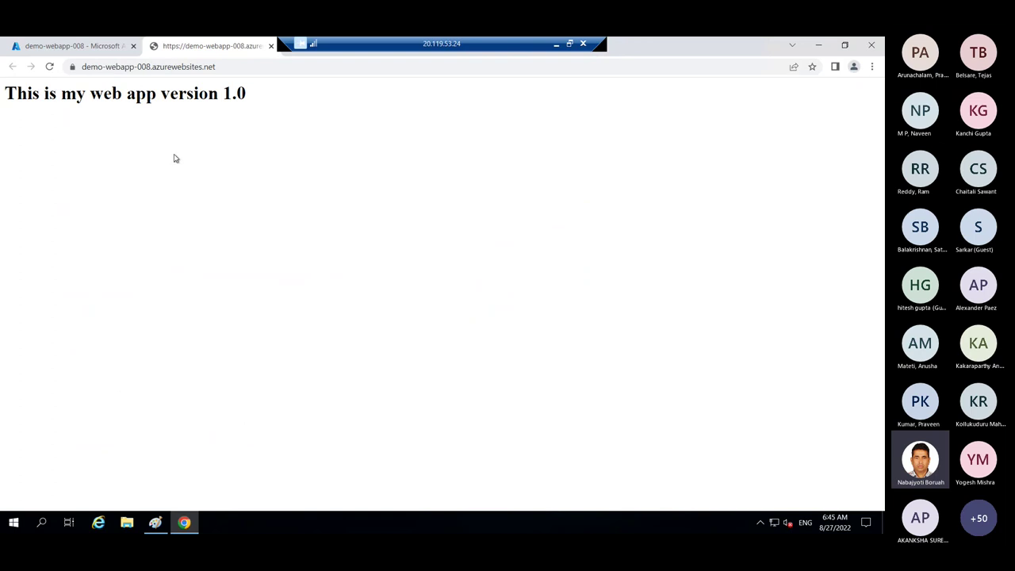
click(89, 46)
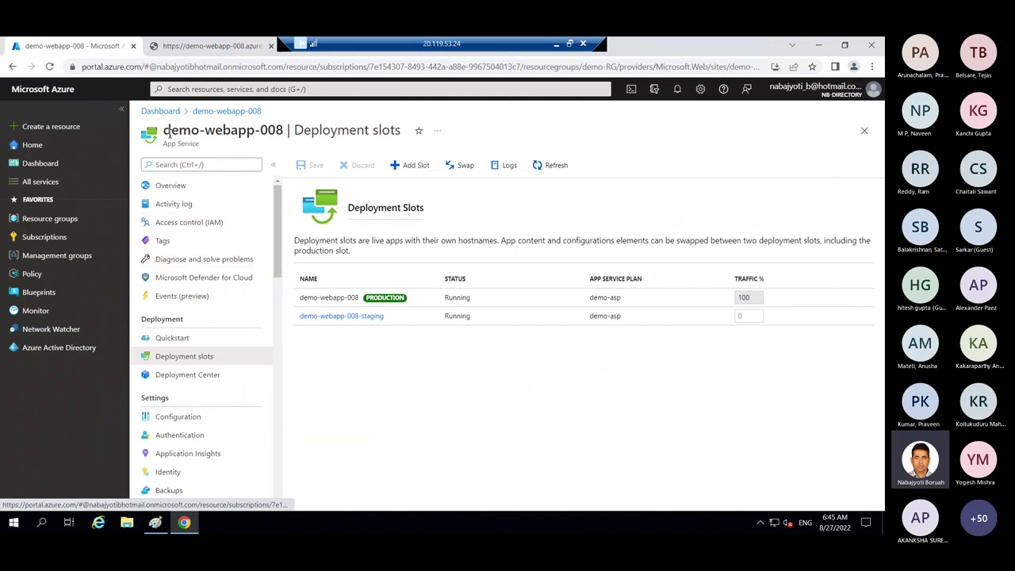
- Open demo-webapp-008's Configuration page listing its two existing application settings
drag(168, 135, 278, 135)
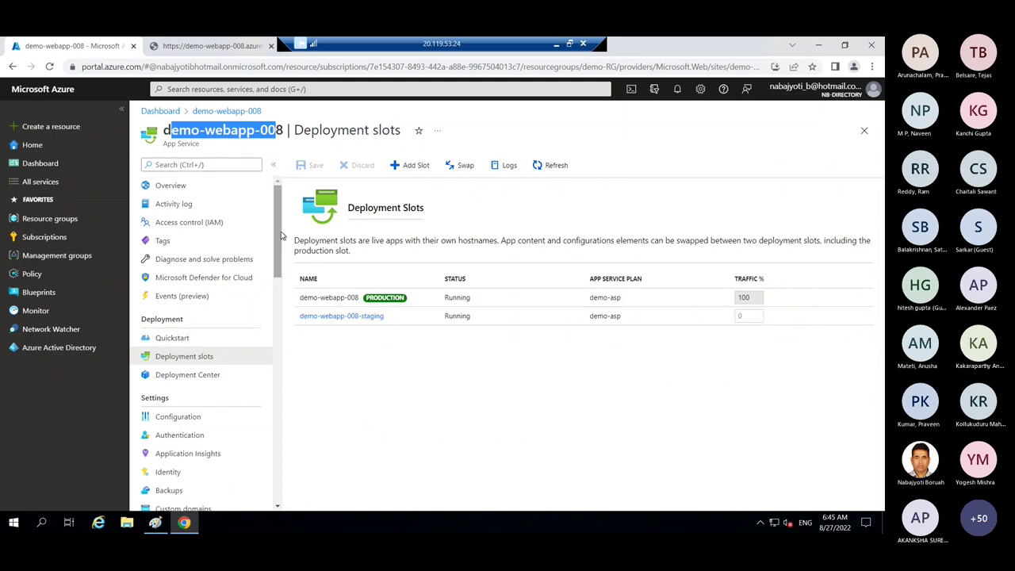
scroll(198, 301, down, 2)
click(182, 334)
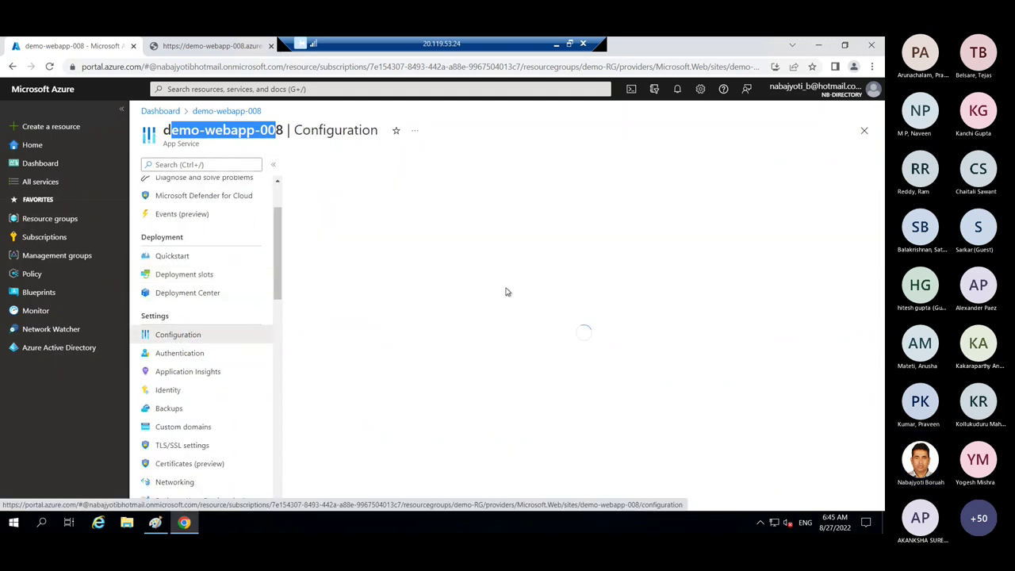
scroll(278, 206, up, 1)
scroll(278, 201, up, 1)
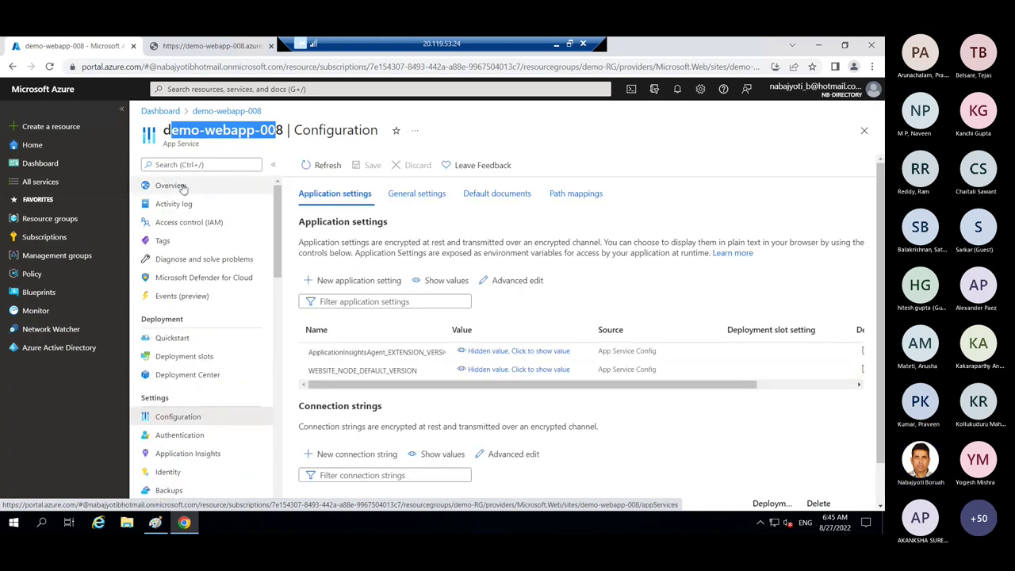
click(175, 187)
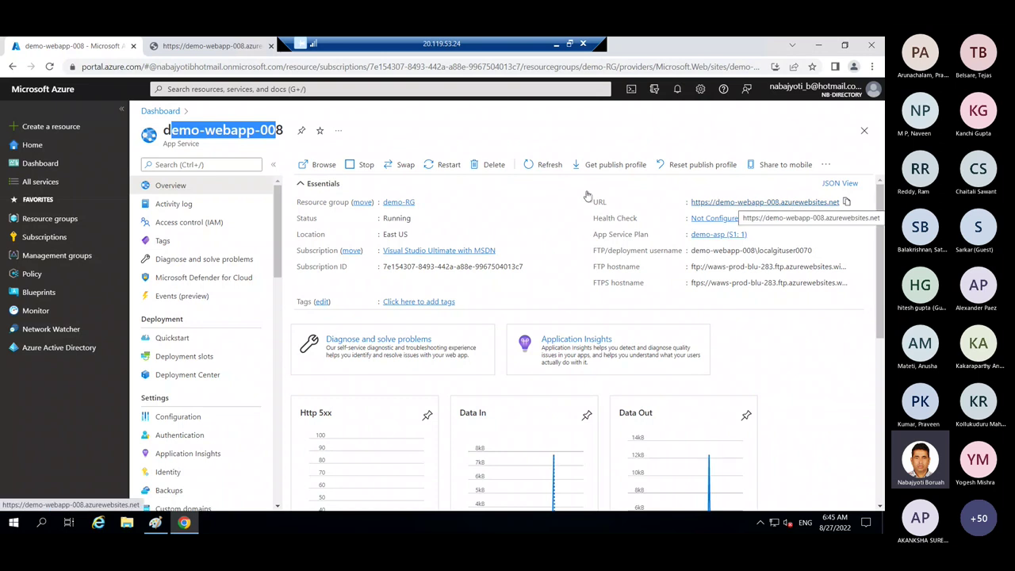
scroll(194, 294, down, 3)
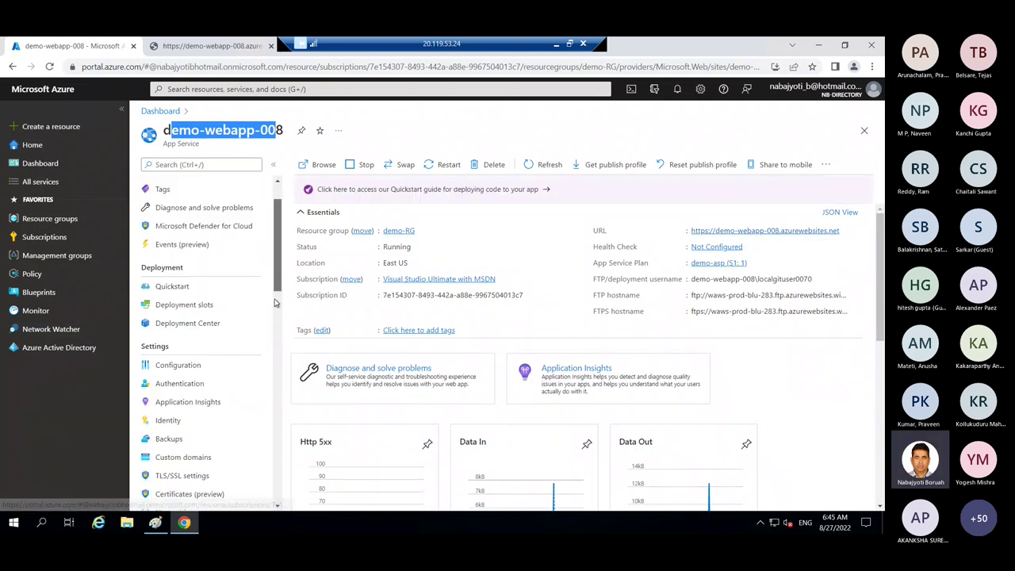
click(193, 286)
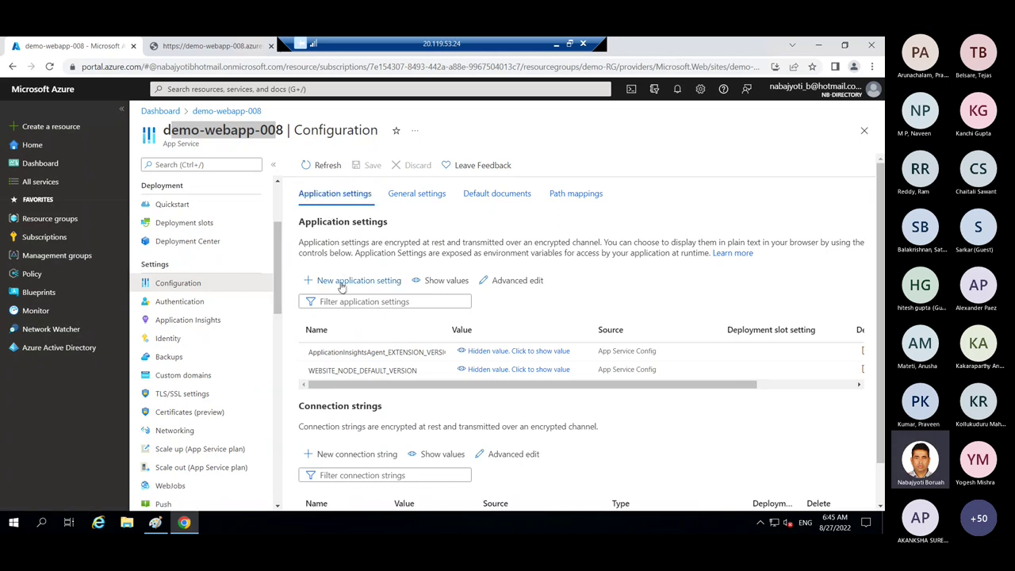
click(342, 283)
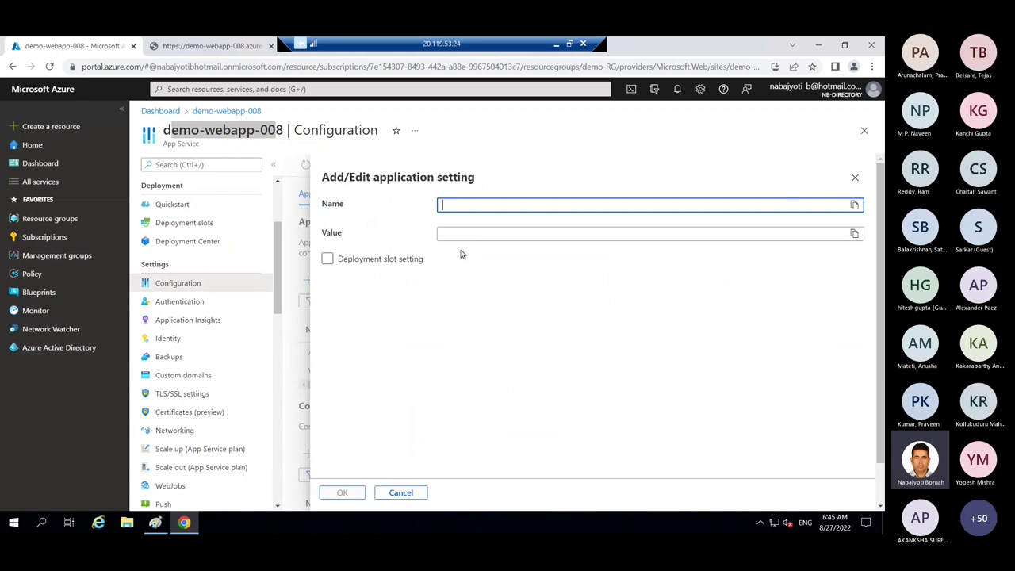
text(const)
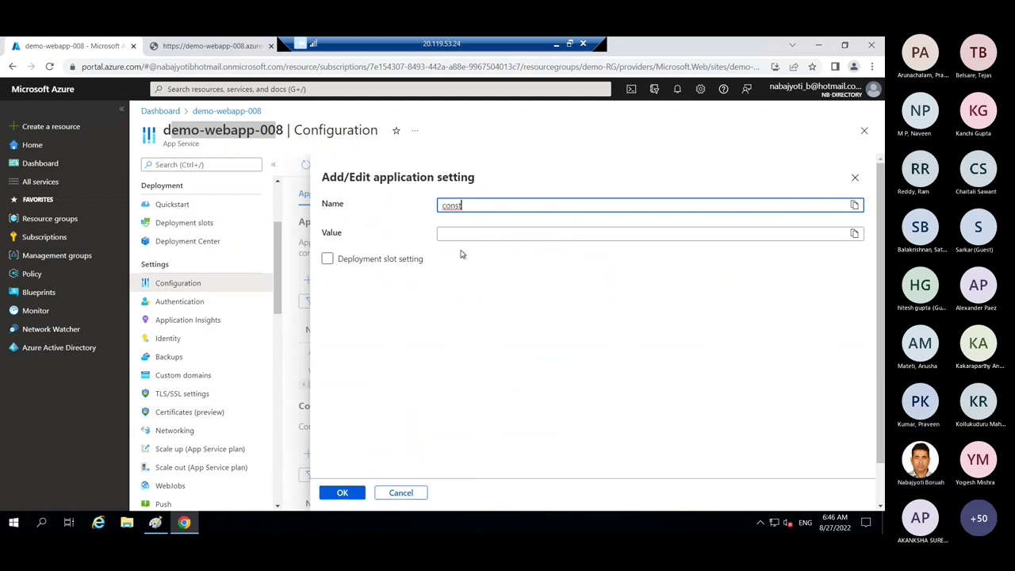
text(ing)
click(460, 235)
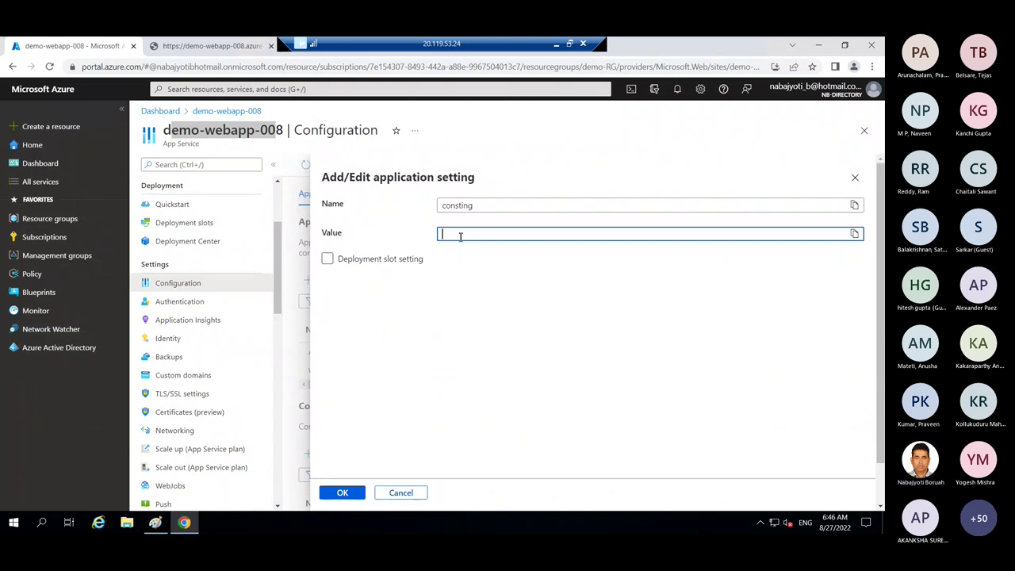
text(m)
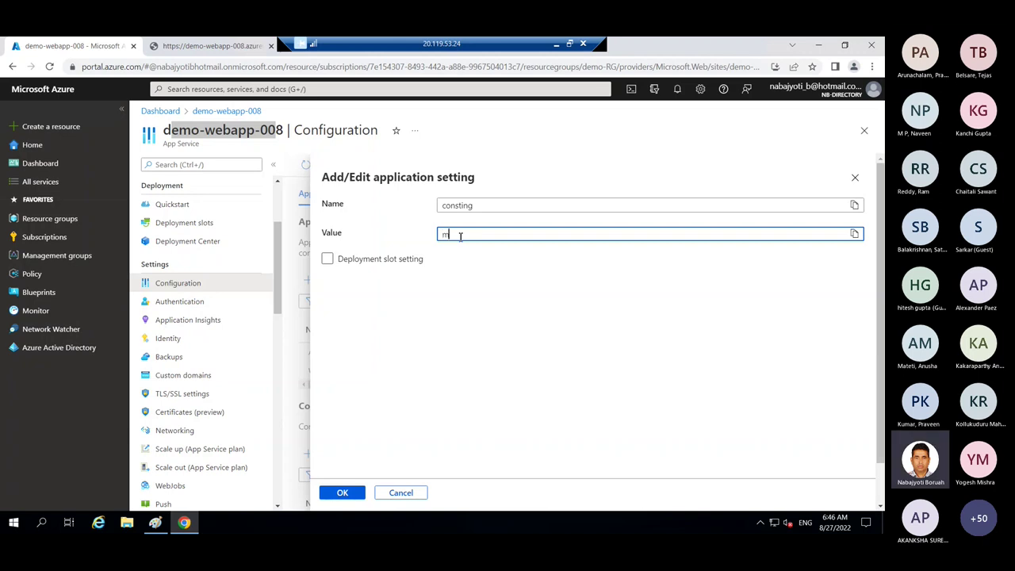
text(ycon)
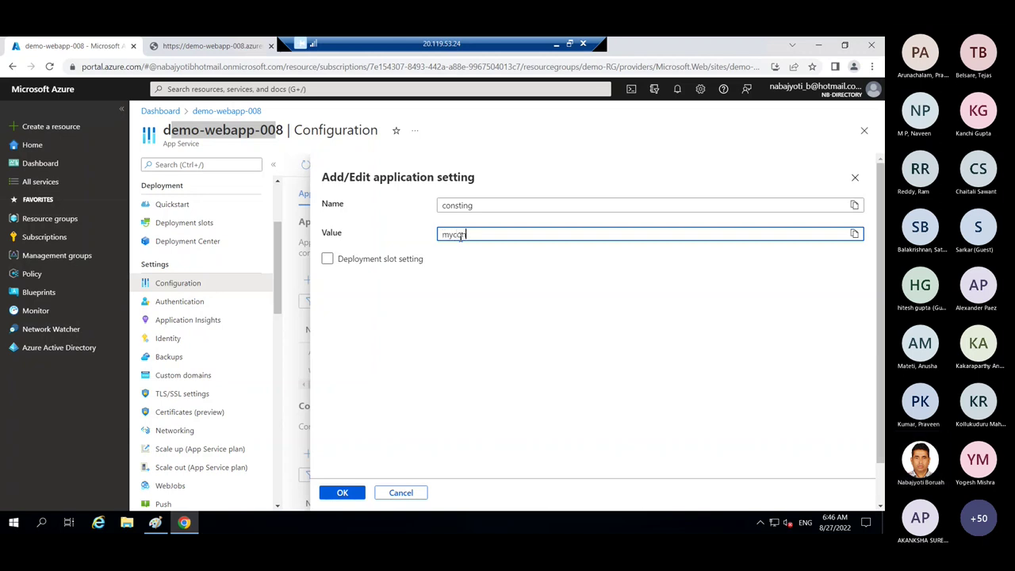
text(str)
text(ing909090)
click(470, 294)
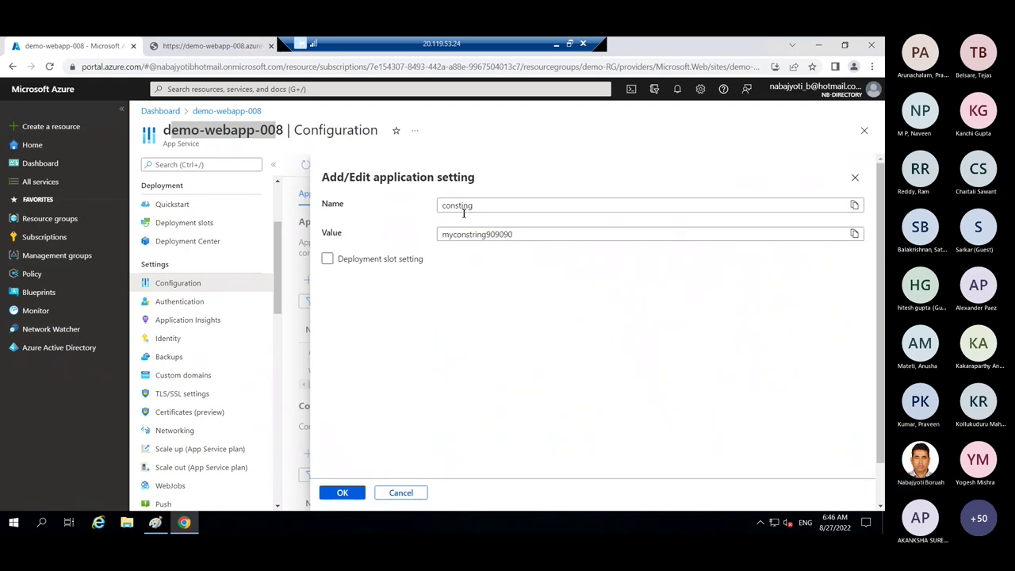
click(328, 259)
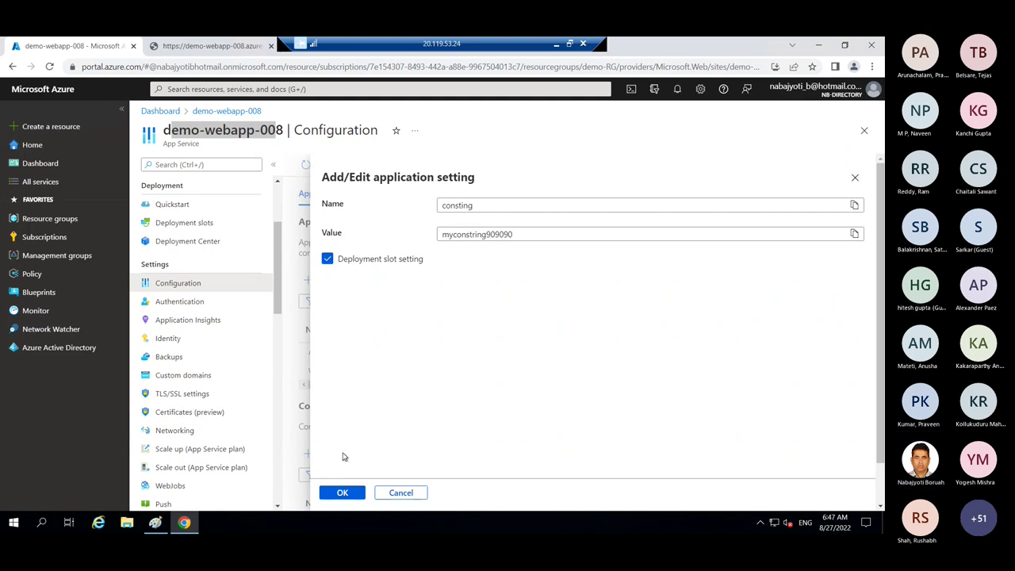
click(343, 493)
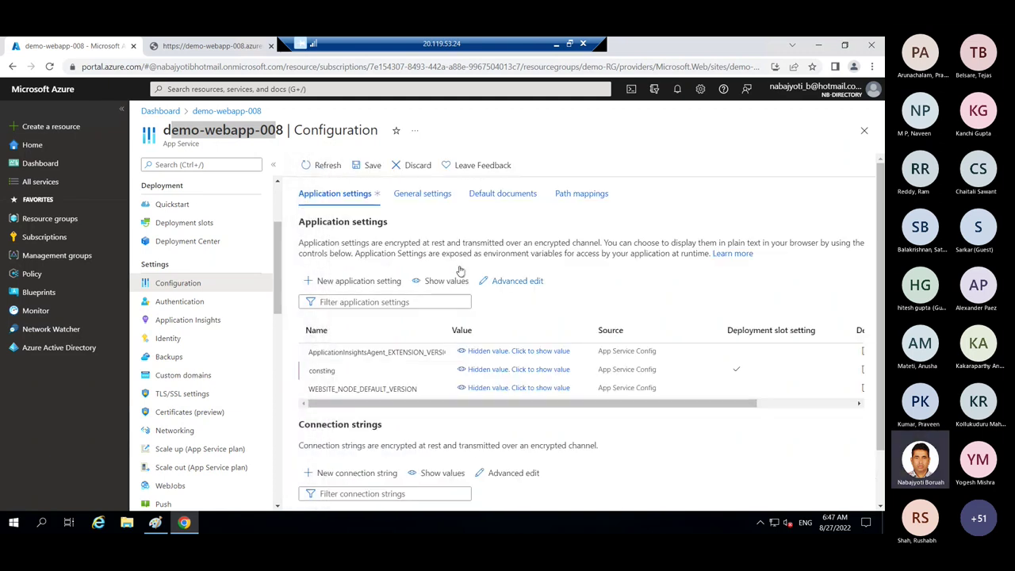
drag(479, 406, 349, 401)
drag(279, 258, 281, 212)
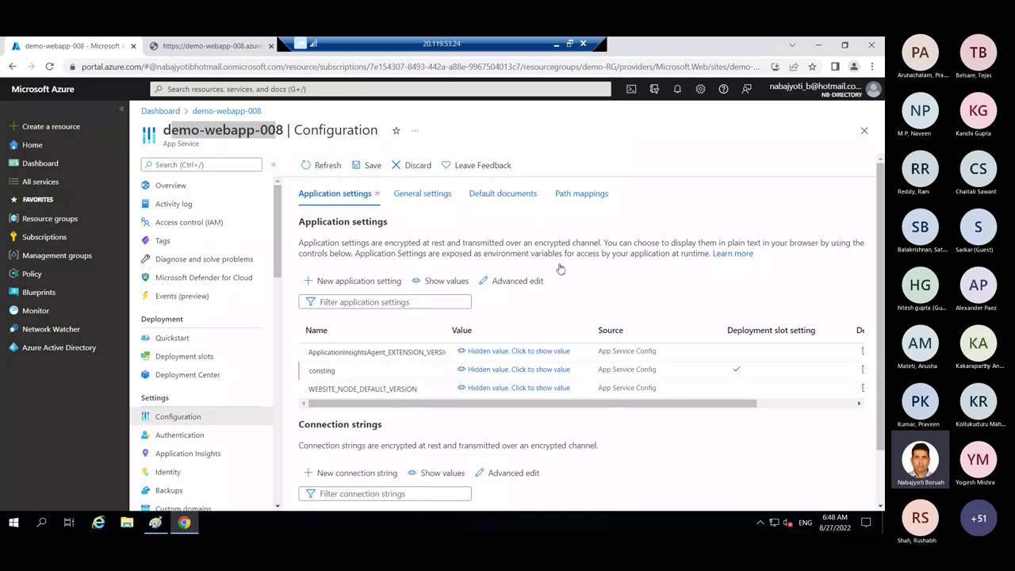
- Save the consting setting despite the app restart and close the Configuration blade
click(372, 165)
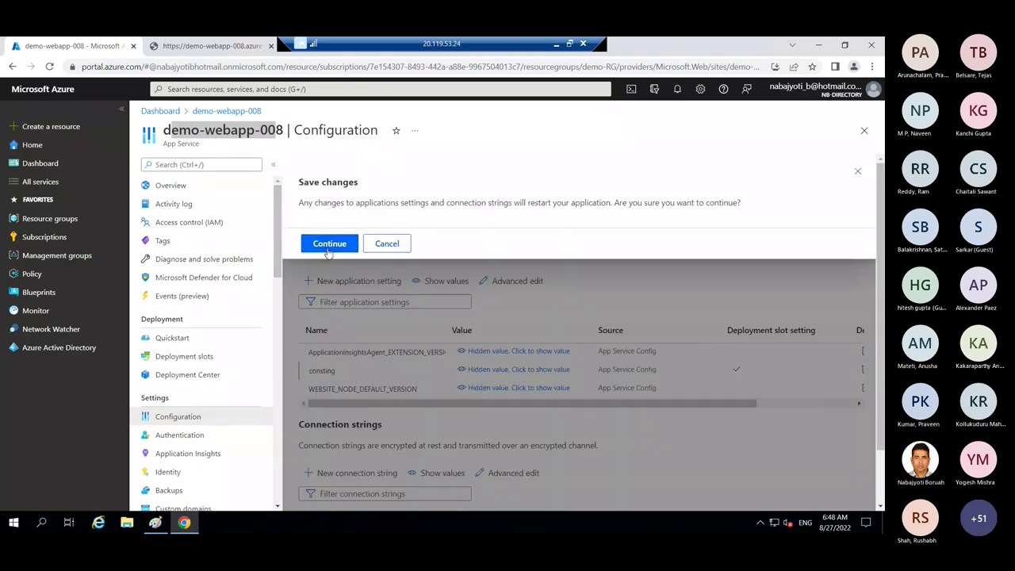
click(329, 244)
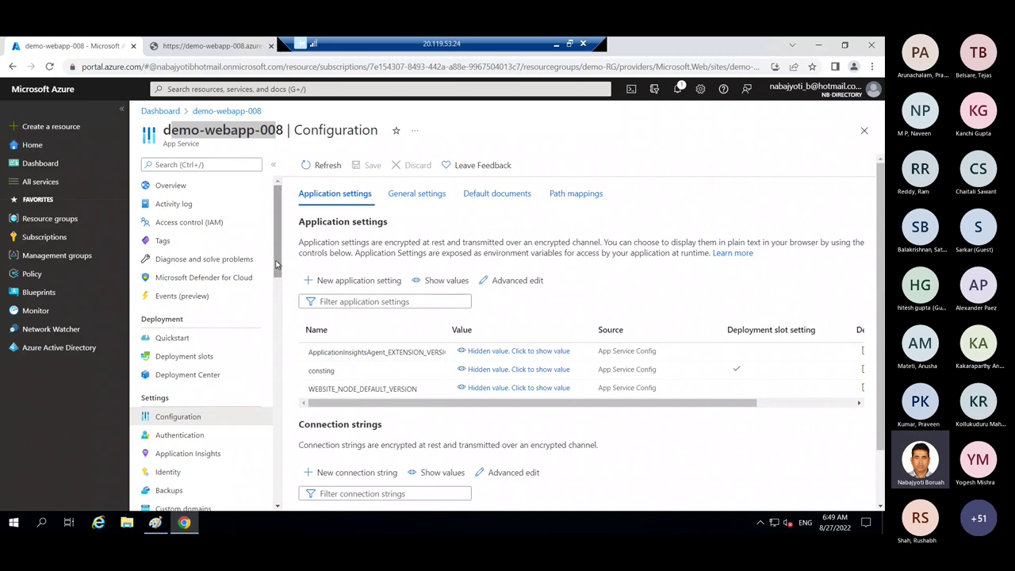
click(865, 130)
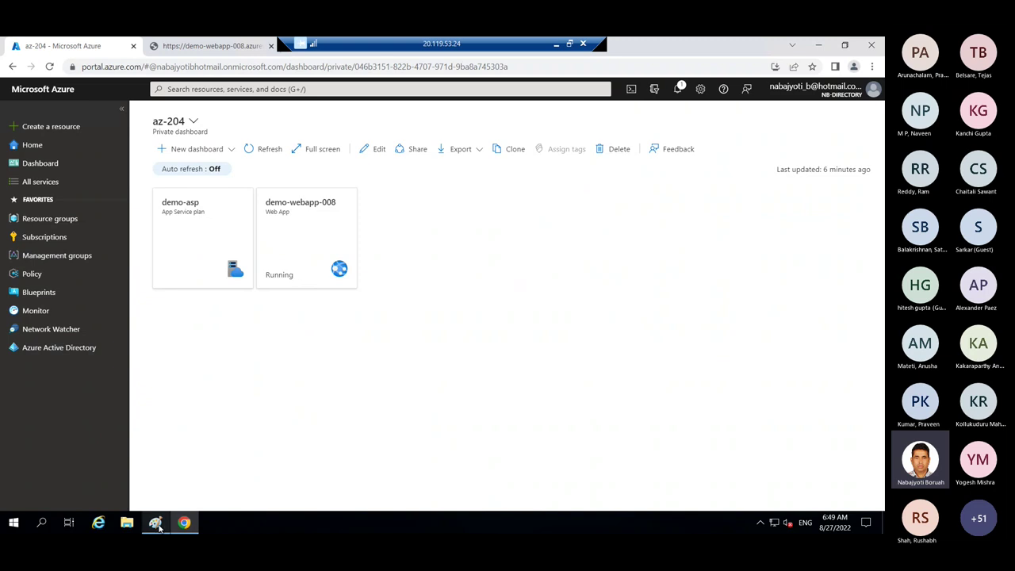
- In the Paint diagram, finish the VS-2019/Github text box
click(155, 523)
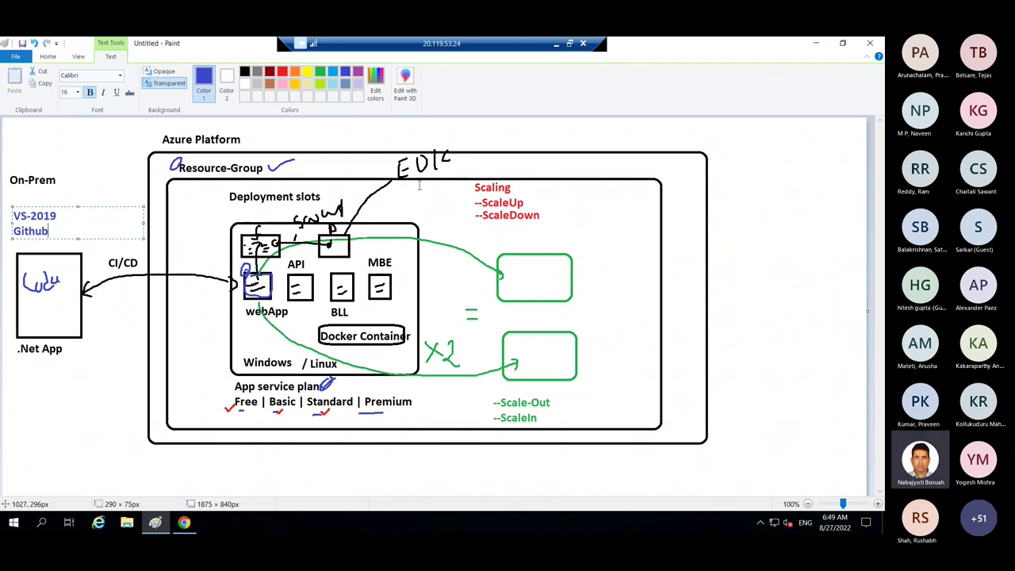
click(53, 60)
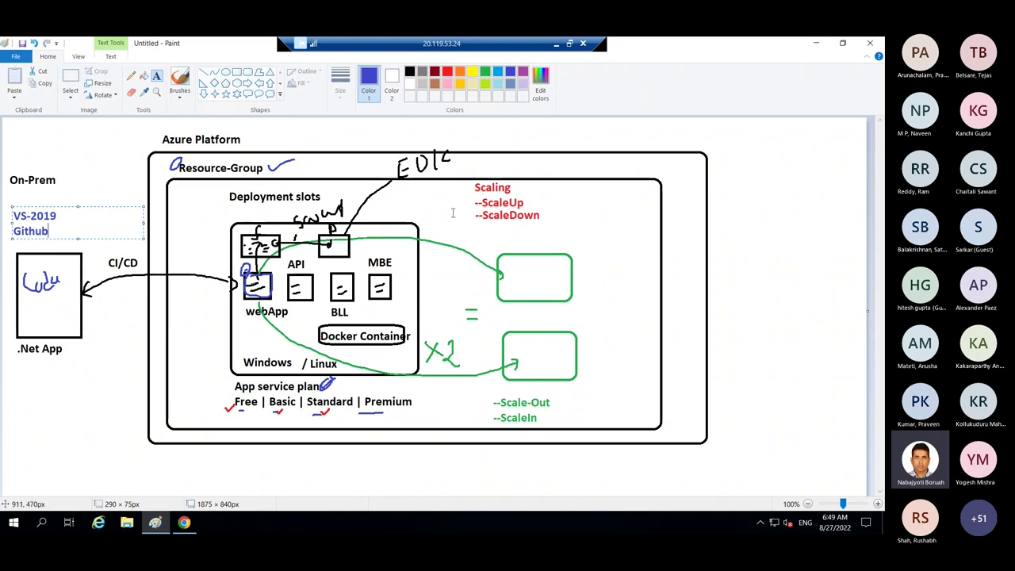
click(514, 184)
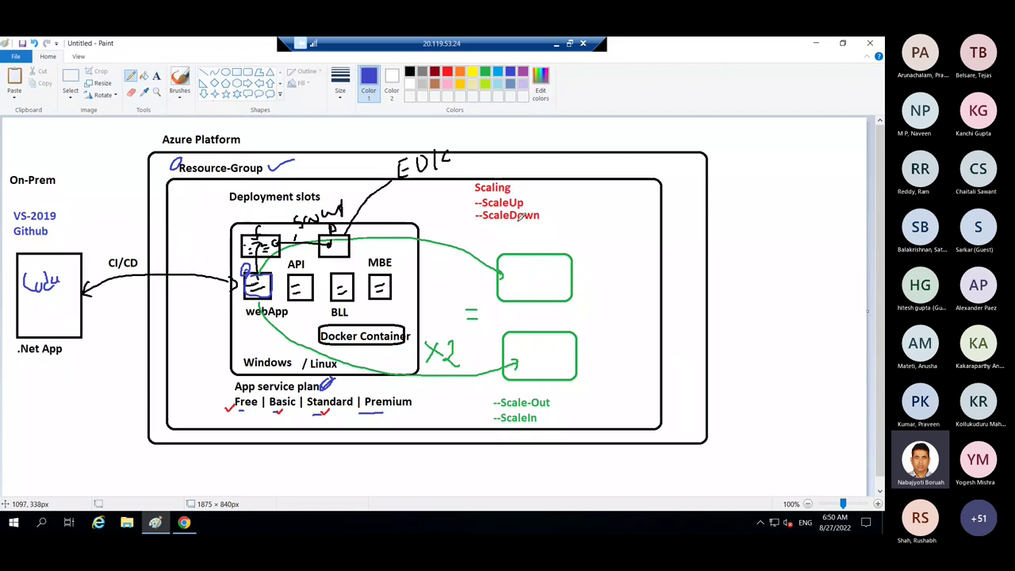
- Circle the ScaleUp/ScaleDown and Scale-Out/ScaleIn notes with blue ellipses
drag(485, 175, 531, 227)
mouse_move(537, 187)
mouse_down()
mouse_move(508, 170)
mouse_move(491, 175)
mouse_up()
mouse_move(497, 392)
mouse_down()
mouse_move(490, 428)
mouse_move(531, 382)
mouse_move(560, 390)
mouse_up()
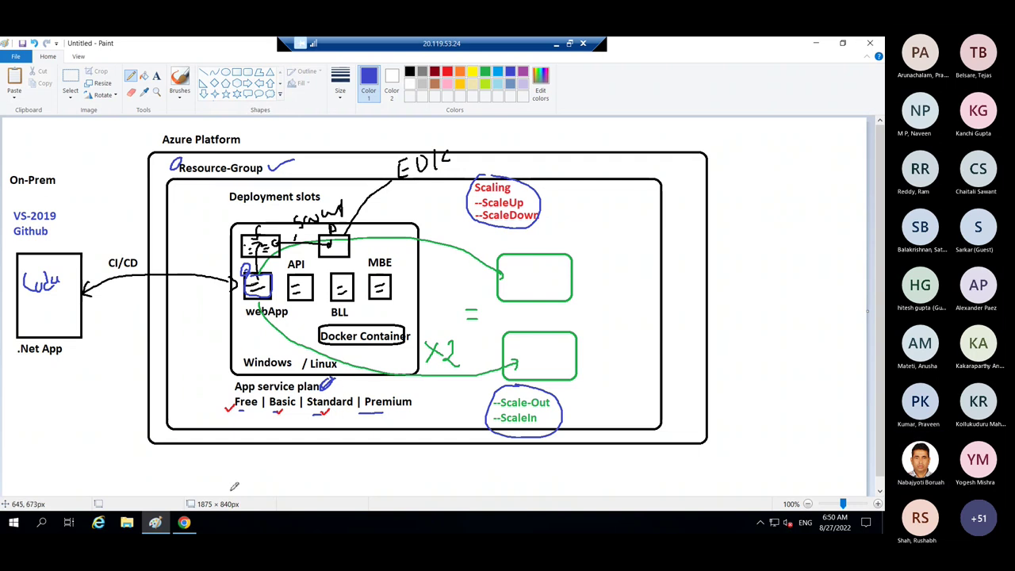
click(184, 522)
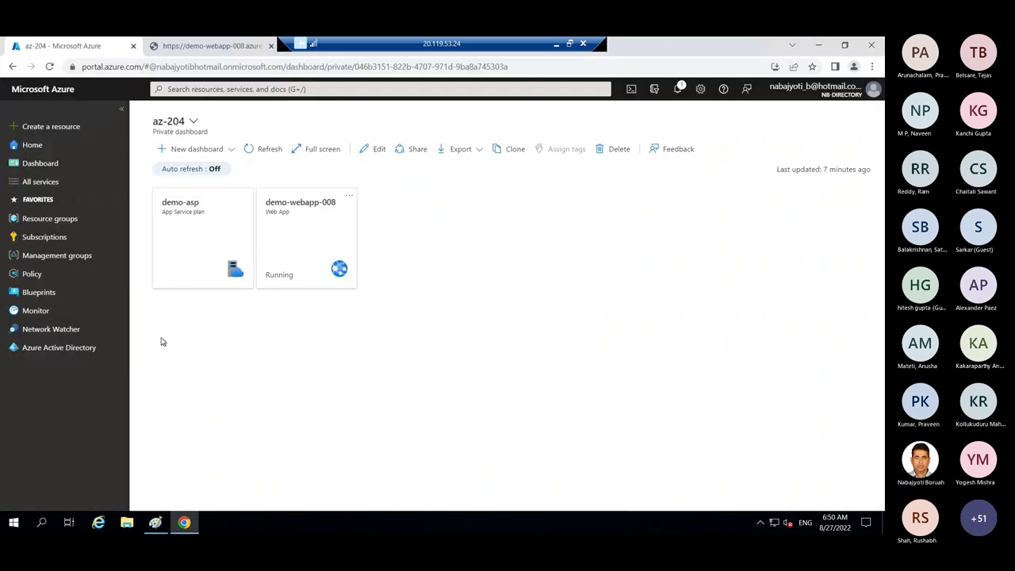
- Open the staging slot under demo-webapp-008's Deployment slots
click(297, 253)
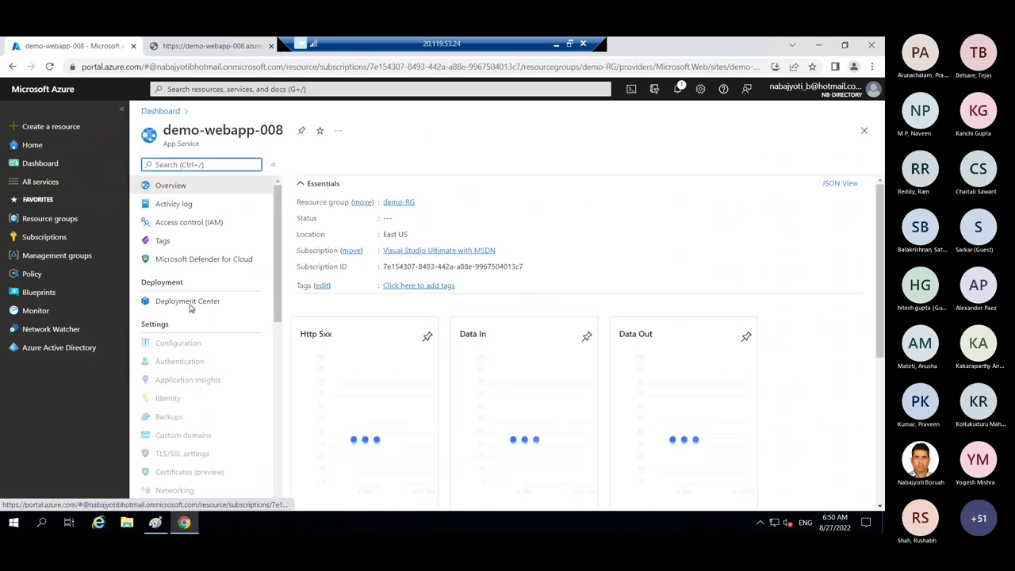
click(191, 357)
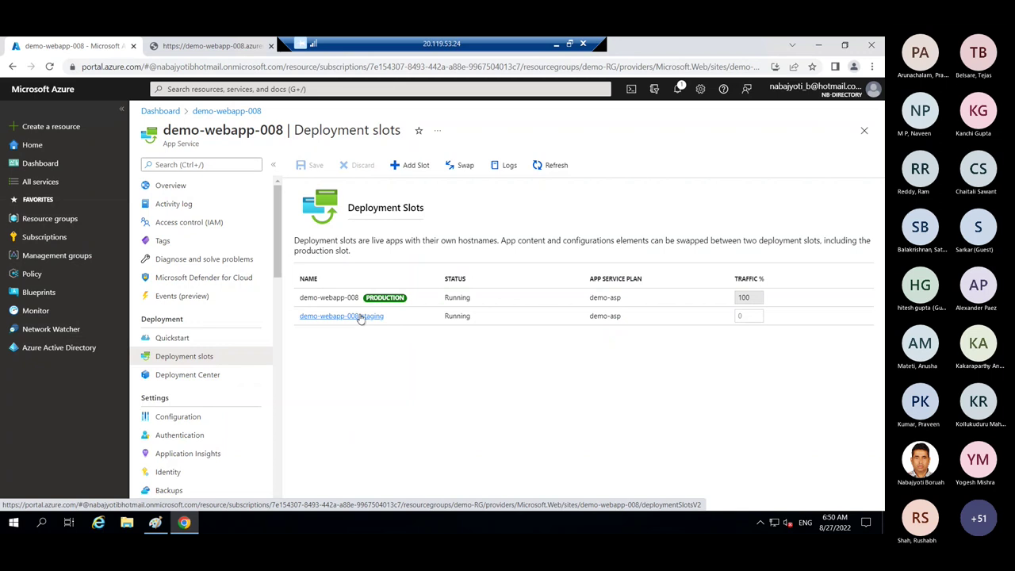
click(360, 317)
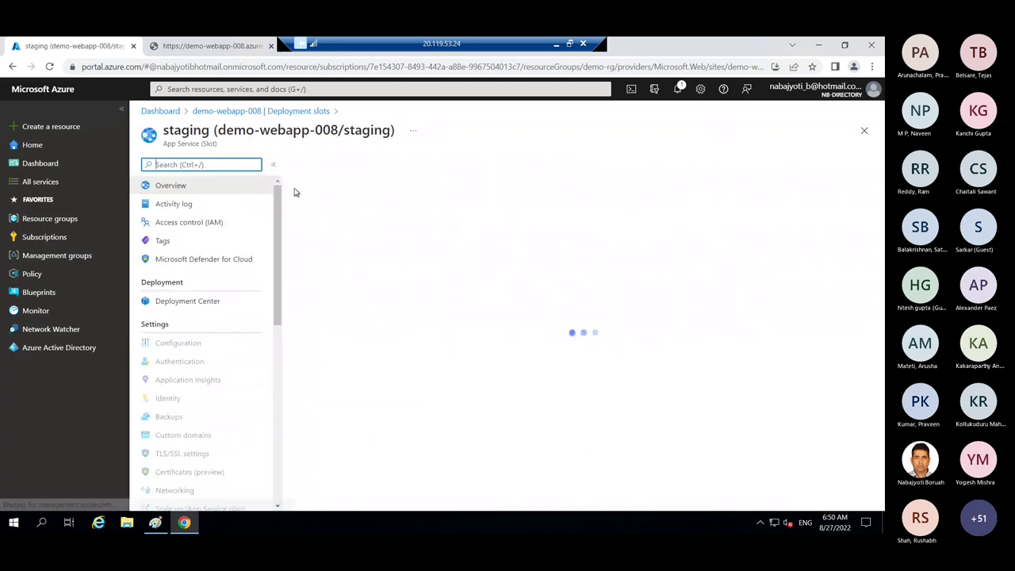
- Delete the staging slot, pasting 'staging' as the confirmation name
click(488, 165)
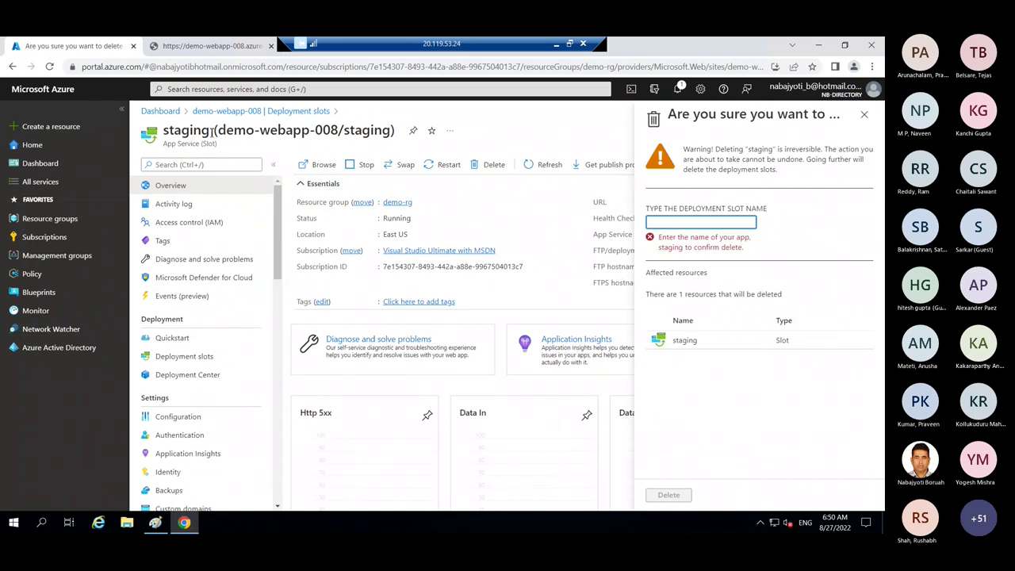
drag(219, 131, 331, 136)
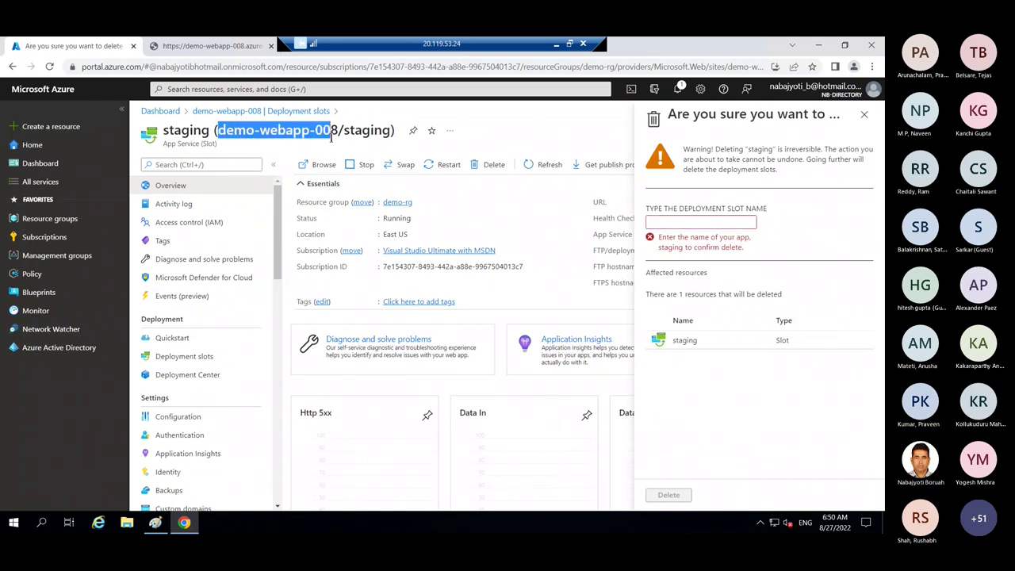
double_click(194, 133)
right_click(199, 134)
click(215, 139)
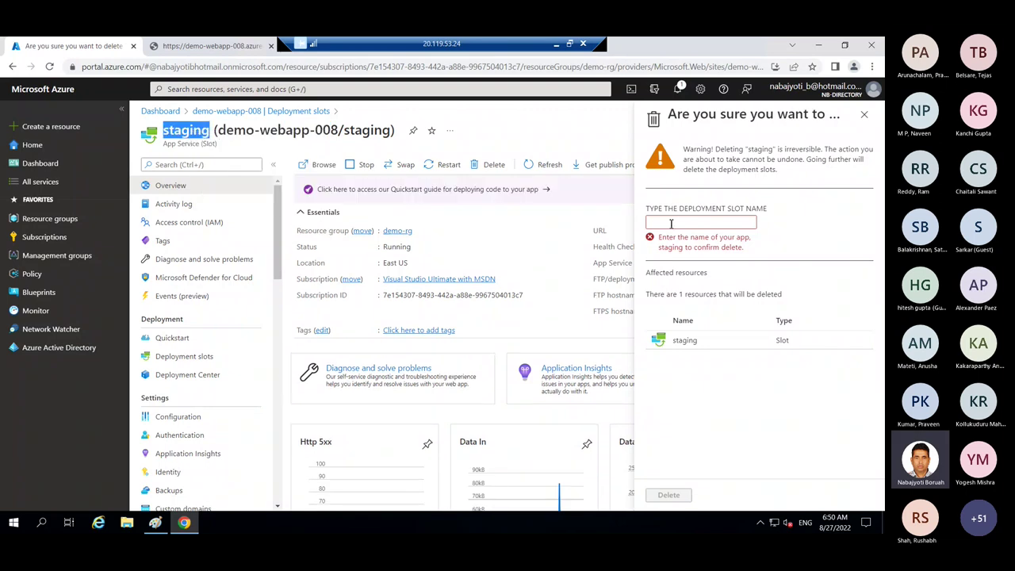
click(670, 223)
key(ctrl+v)
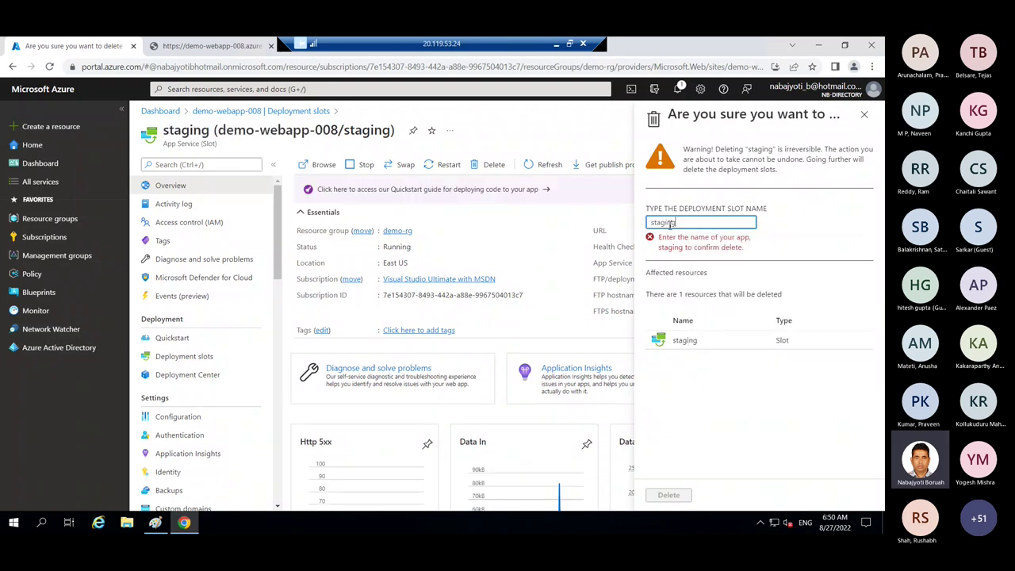
click(665, 494)
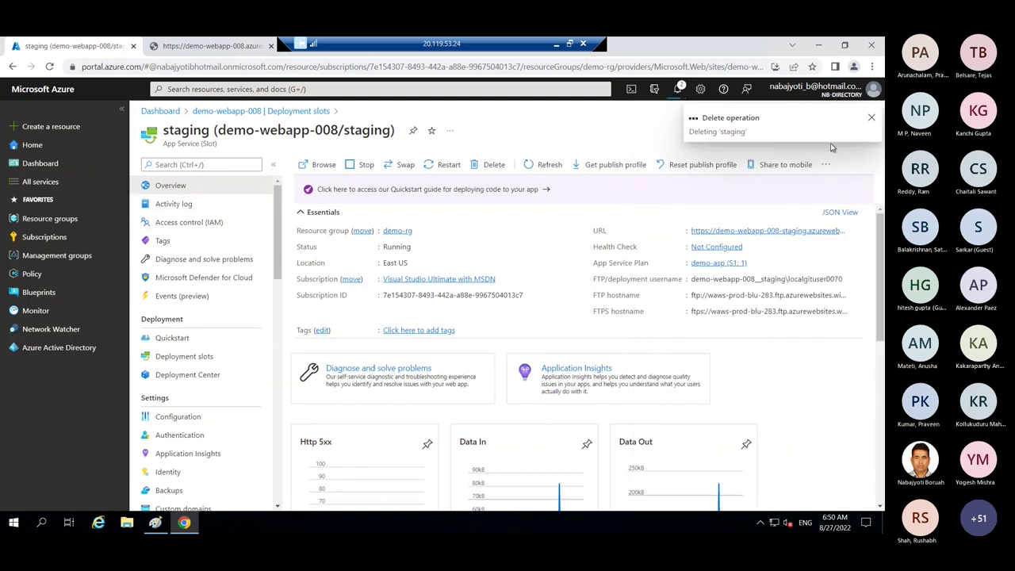
- From the dashboard, open demo-webapp-008 and reach Scale up (App Service plan) via a 'sale' search
click(51, 172)
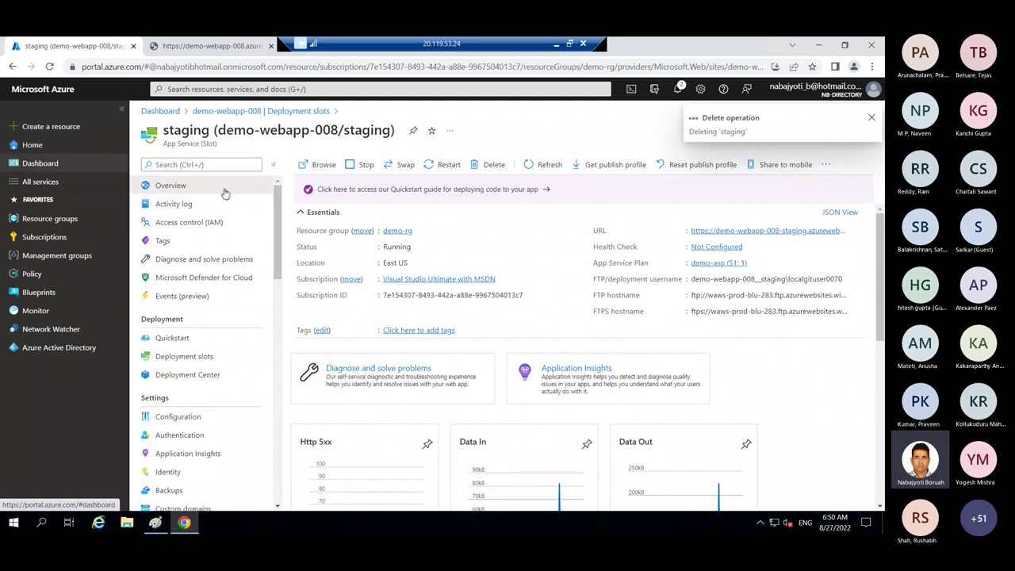
click(326, 224)
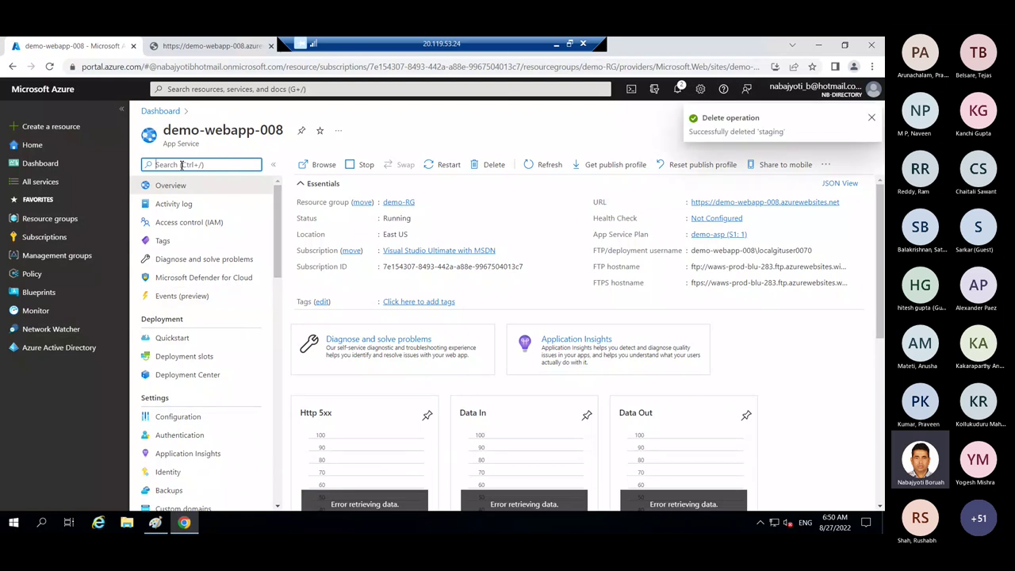
text(sale)
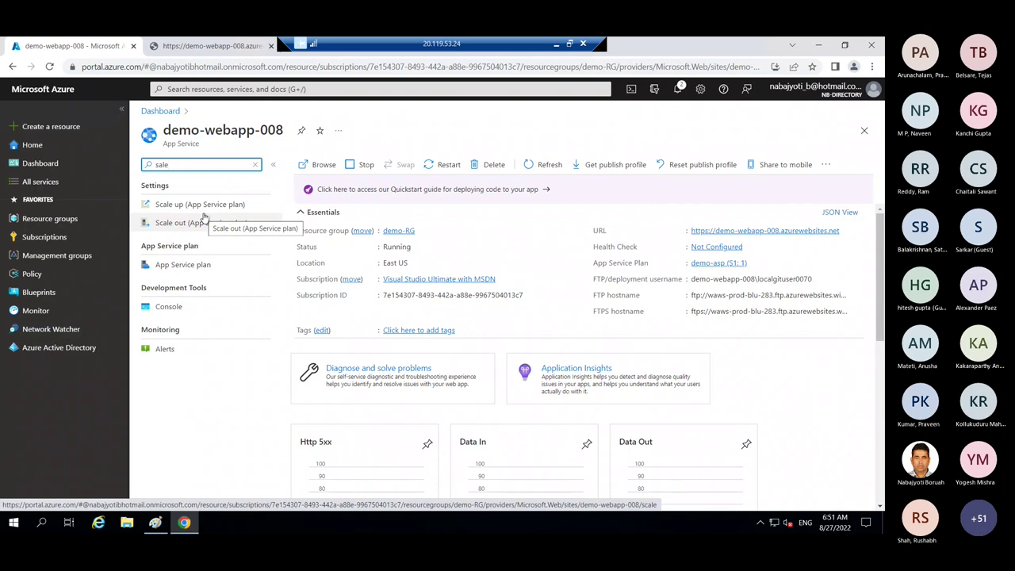
click(184, 211)
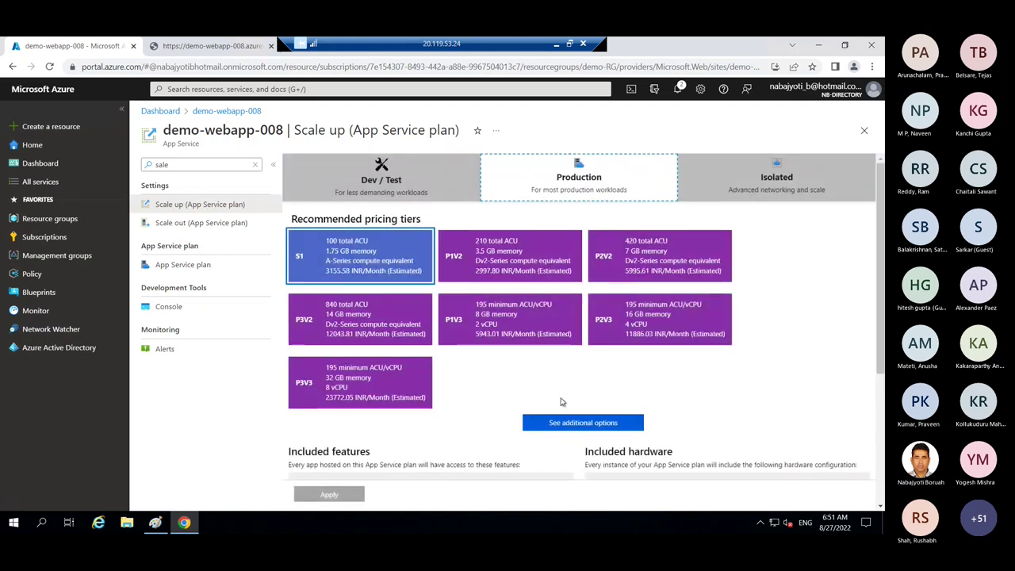
- Expand the additional pricing tiers S2, S3, P1, P2 and P3
click(555, 422)
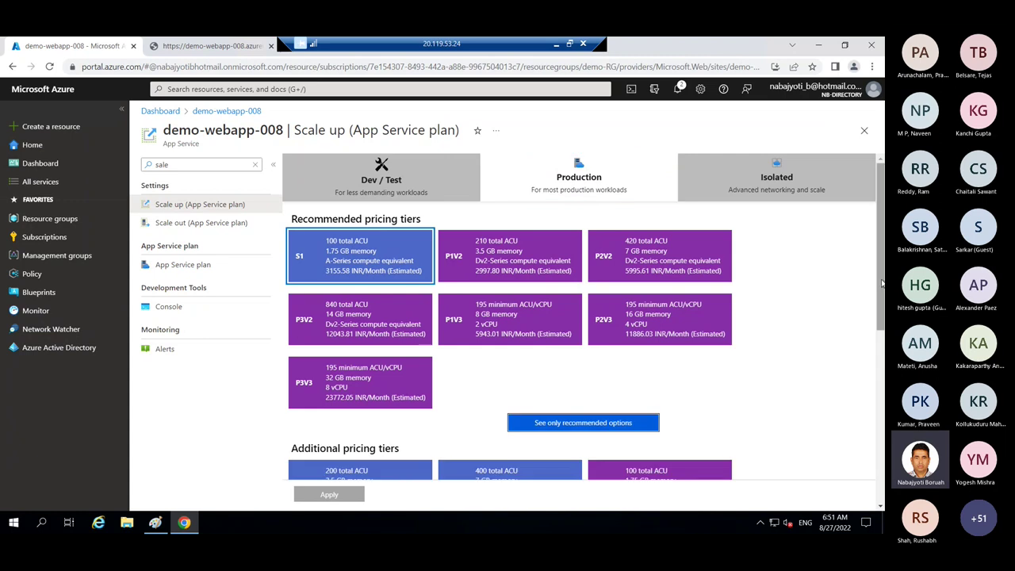
drag(880, 309, 880, 384)
scroll(321, 252, up, 5)
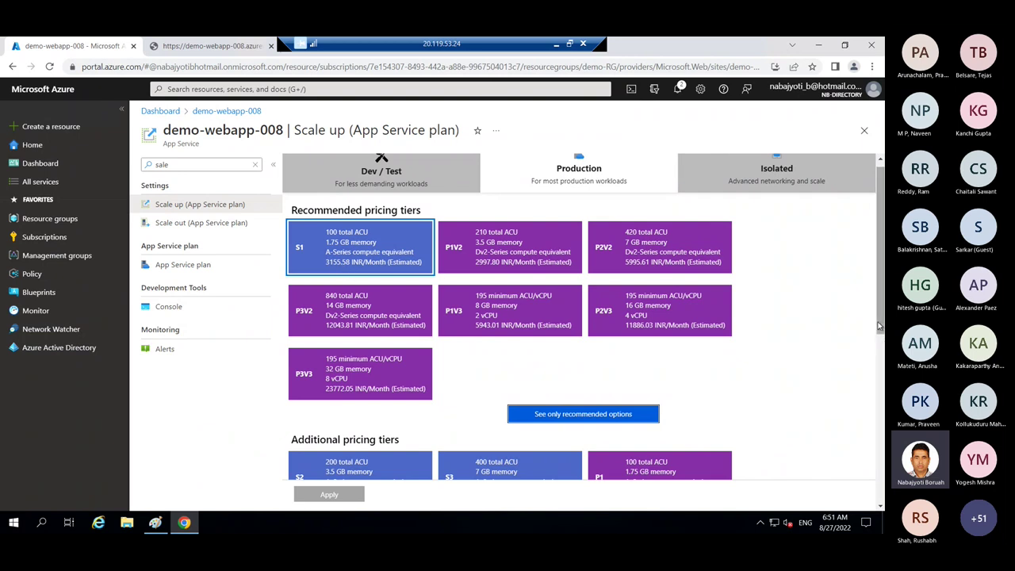
scroll(880, 333, down, 2)
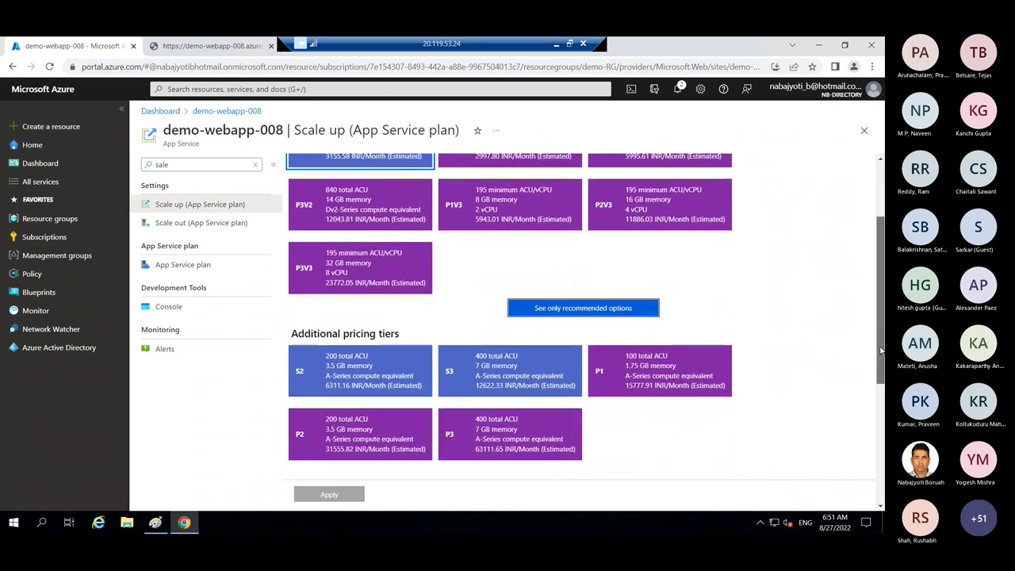
scroll(880, 349, up, 2)
scroll(877, 444, down, 5)
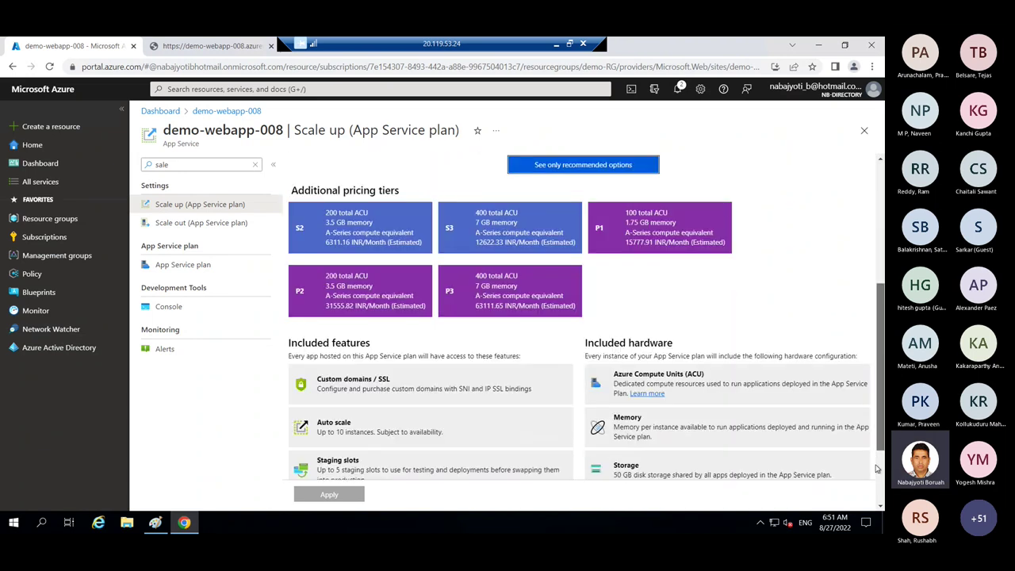
scroll(877, 469, down, 2)
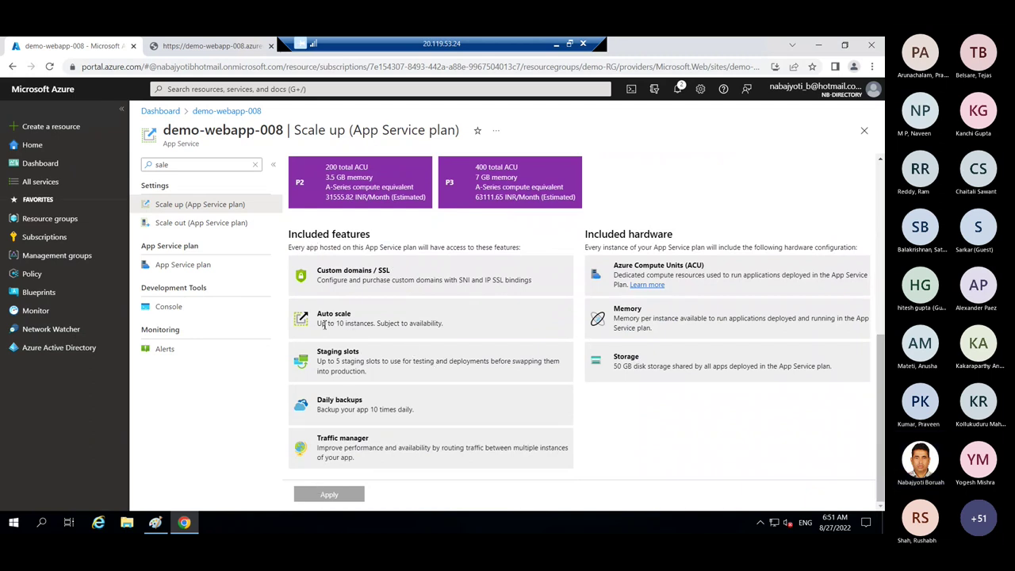
- Highlight S1's features: auto scale to 10 instances, staging slots, custom domains/SSL
mouse_move(327, 323)
mouse_down()
mouse_move(403, 324)
mouse_move(318, 313)
mouse_up()
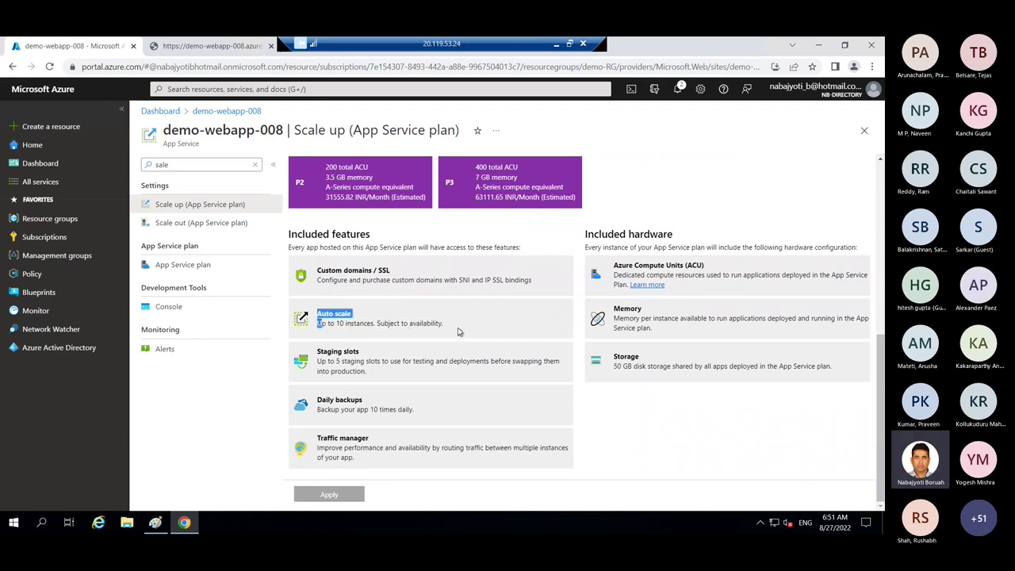
click(343, 323)
drag(416, 328, 435, 331)
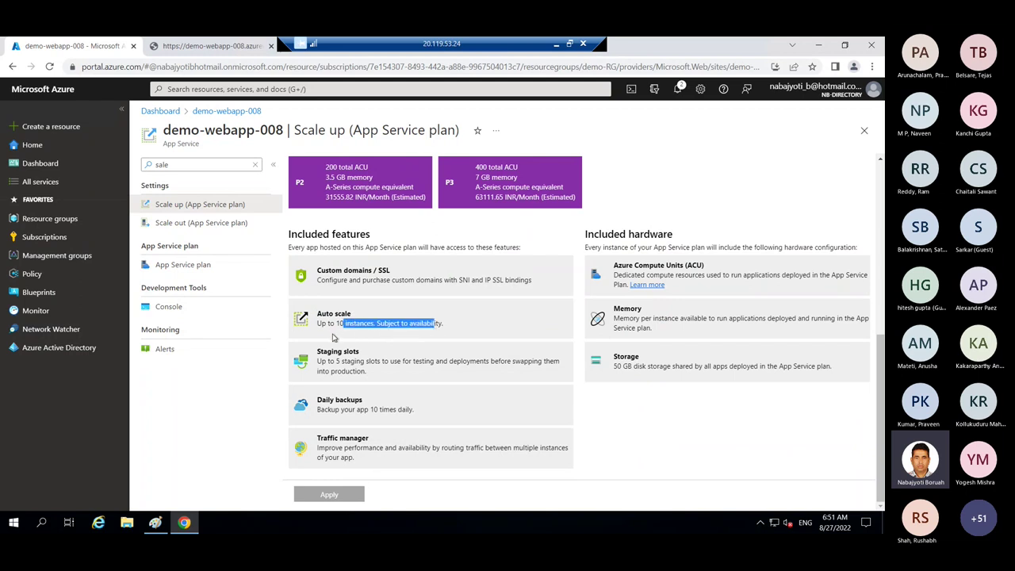
drag(324, 354, 371, 379)
click(378, 378)
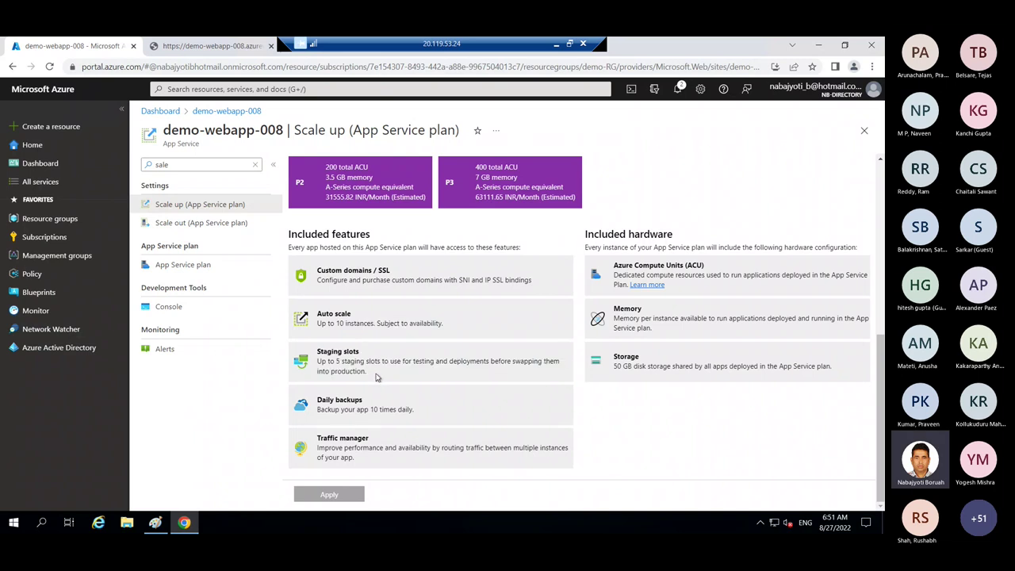
drag(328, 271, 421, 288)
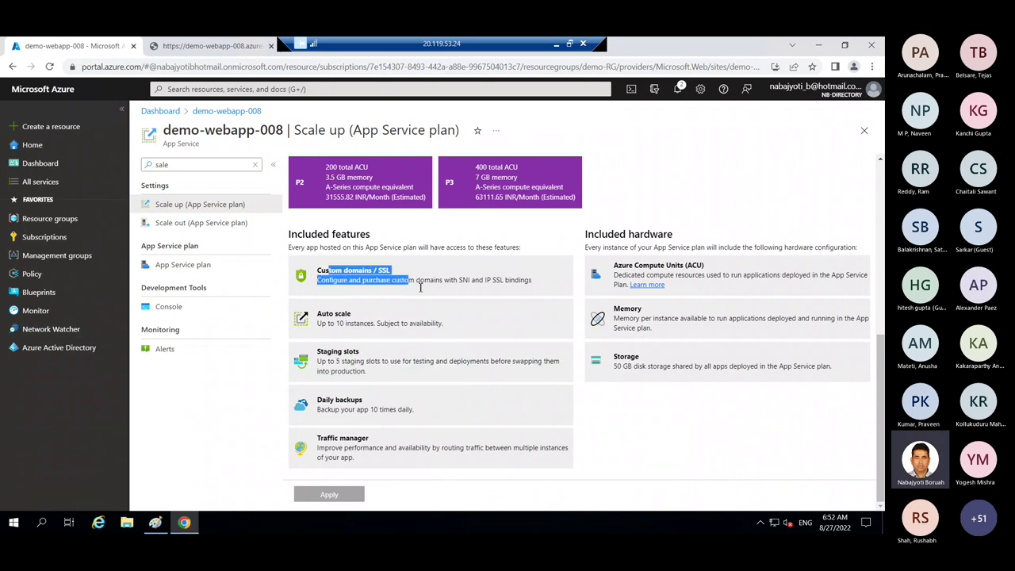
drag(878, 353, 872, 139)
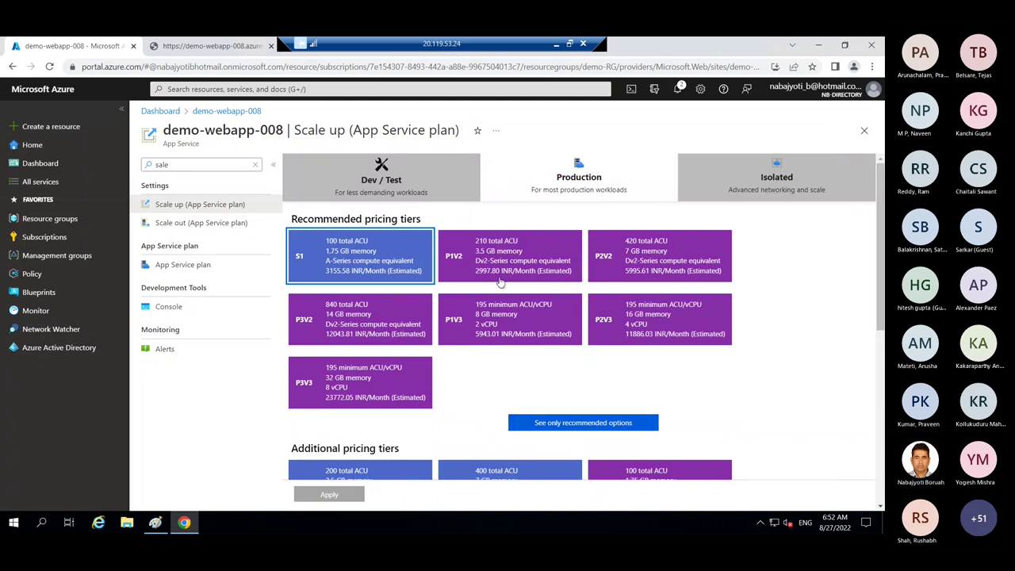
scroll(648, 343, down, 3)
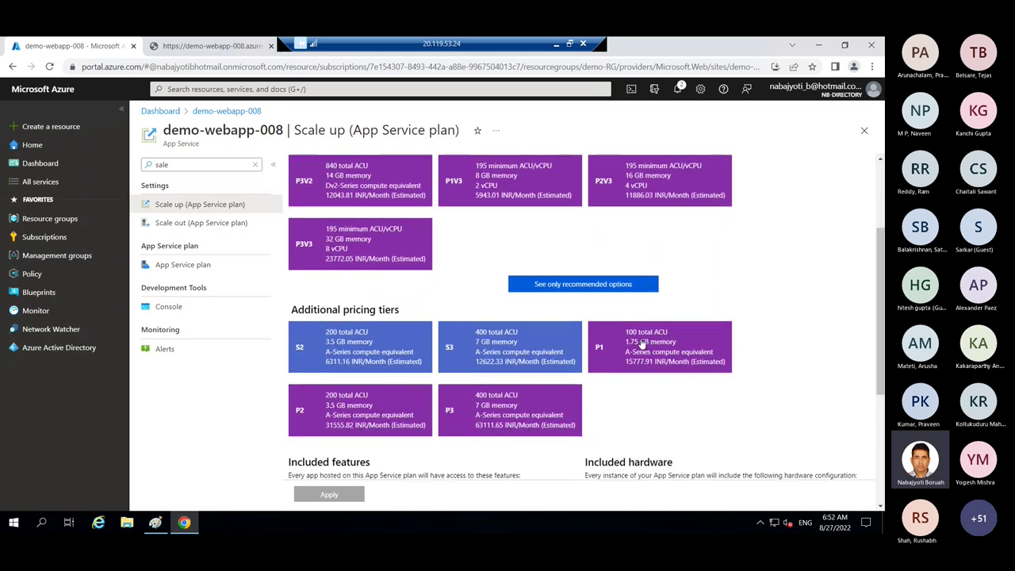
- Select the P1 tier and highlight its 20-instance auto scale and staging slots features
click(640, 346)
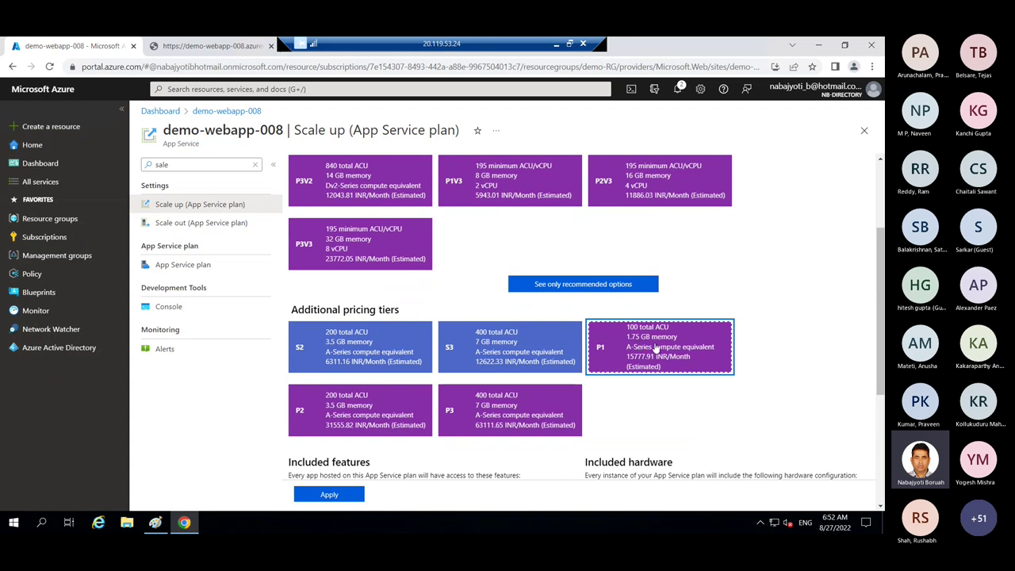
drag(882, 349, 882, 393)
drag(882, 428, 882, 500)
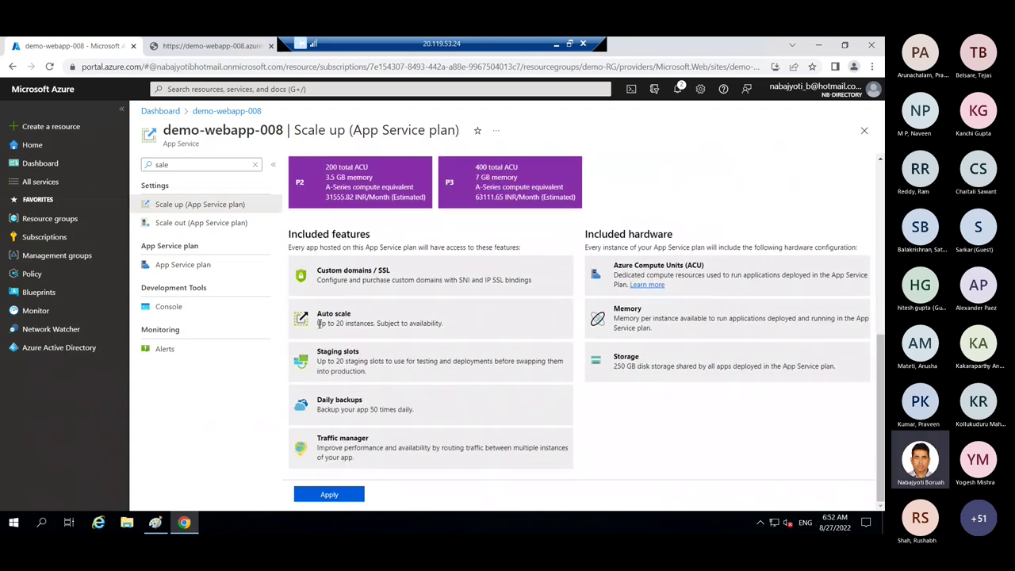
drag(317, 324, 412, 341)
drag(318, 362, 382, 376)
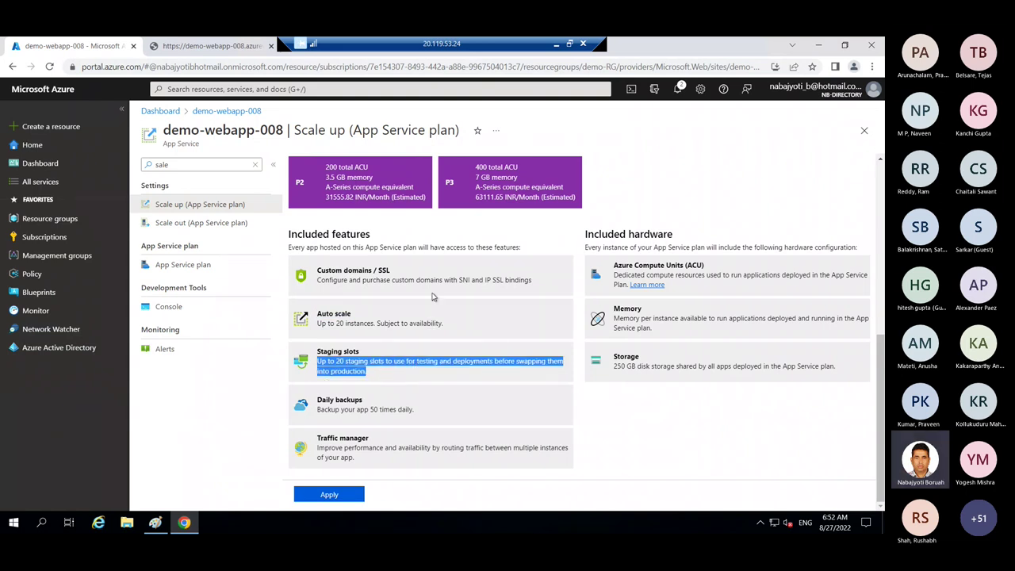
- Switch the selection back to the S1 pricing tier
scroll(453, 283, up, 3)
scroll(454, 283, up, 2)
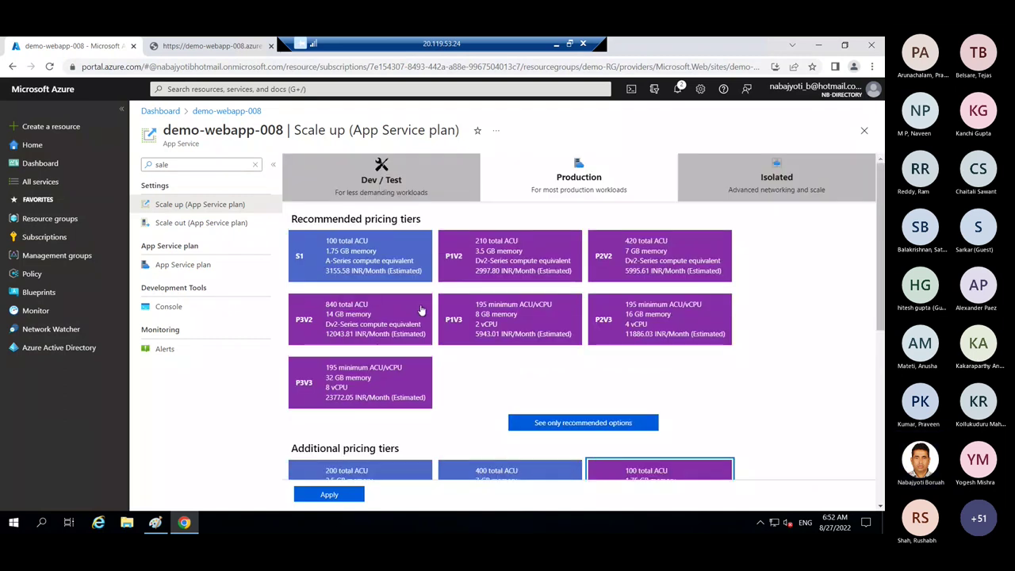
scroll(520, 351, down, 2)
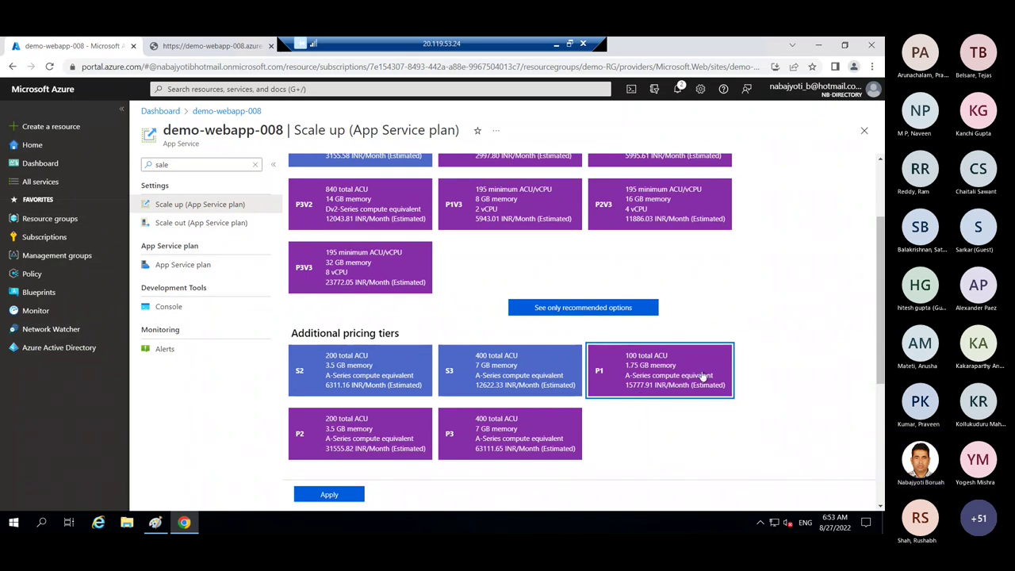
scroll(879, 352, up, 3)
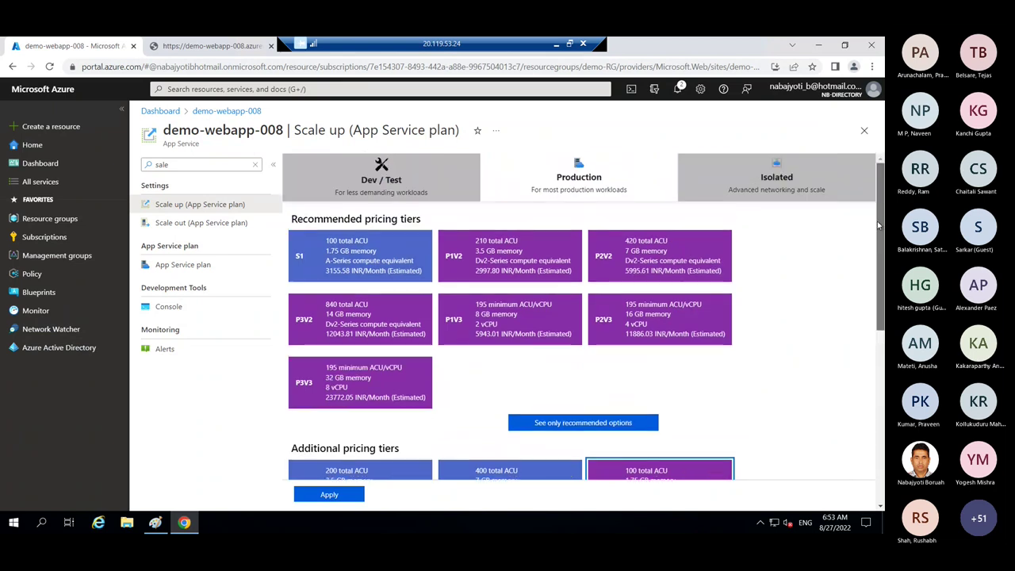
click(339, 270)
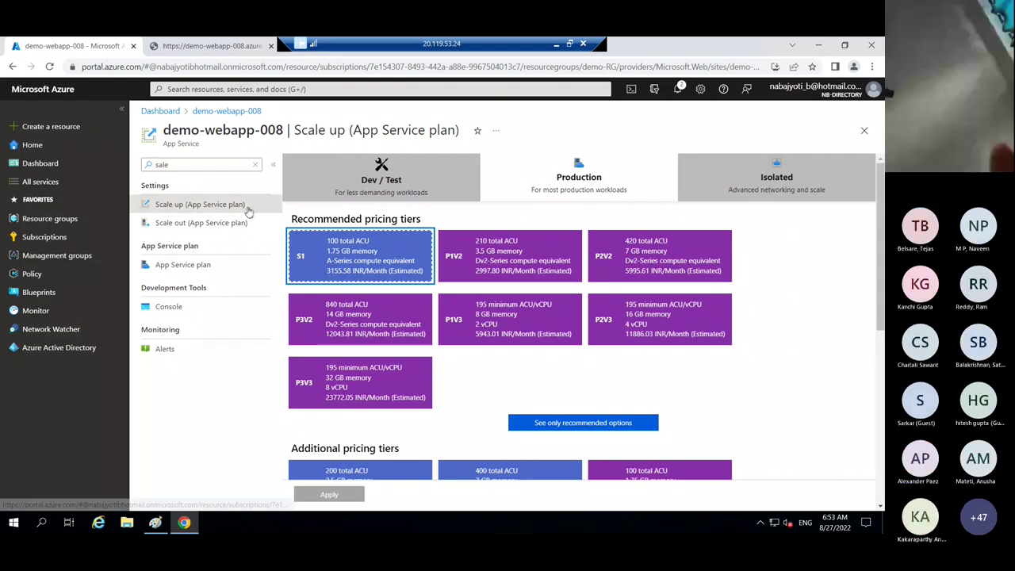
- In Scale out (App Service plan), set the manual instance count to 3
click(212, 224)
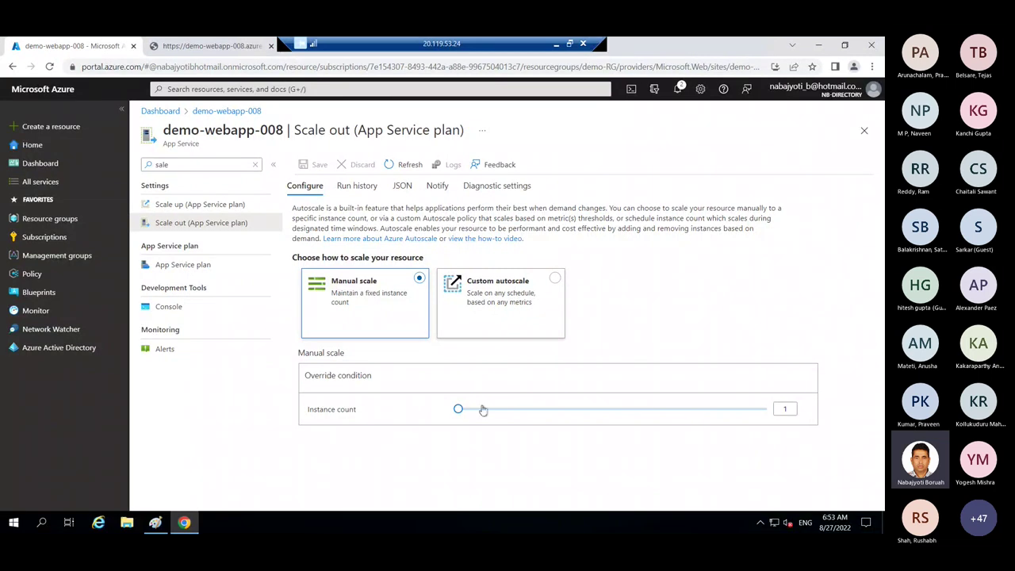
click(789, 410)
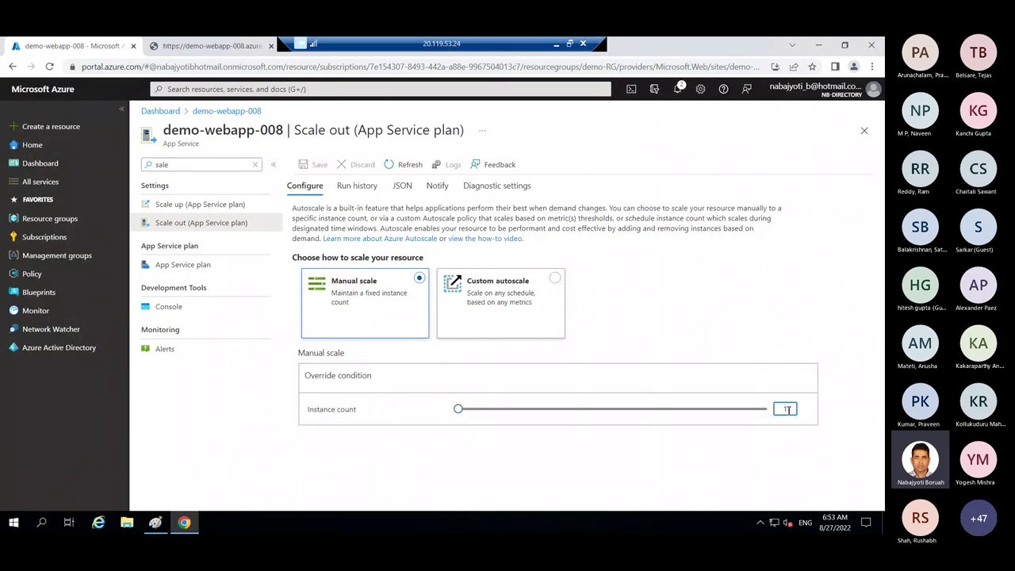
text(3)
click(788, 474)
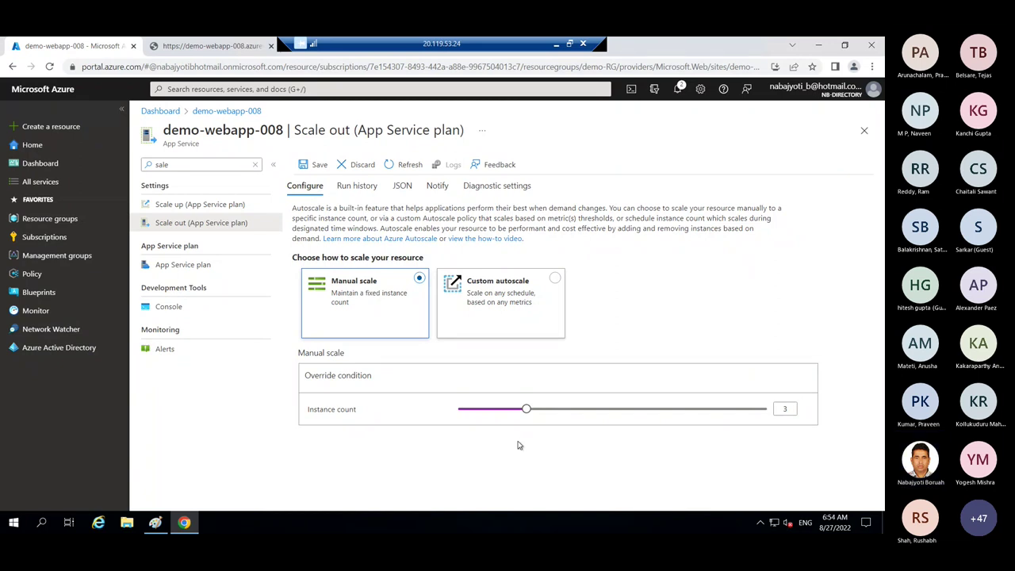
- Save the scale-out change and check the notification confirming demo-asp updated
click(317, 165)
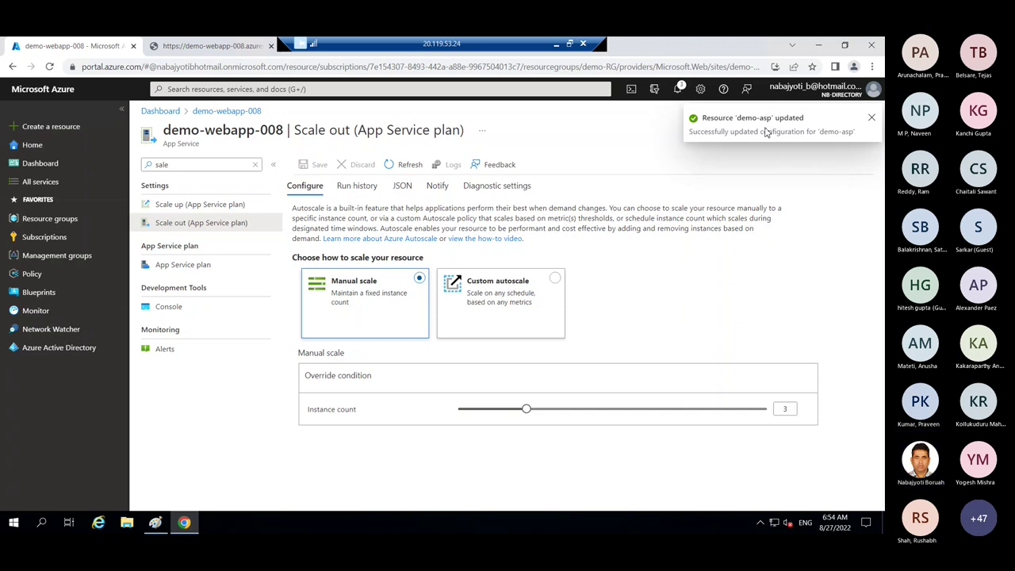
click(677, 89)
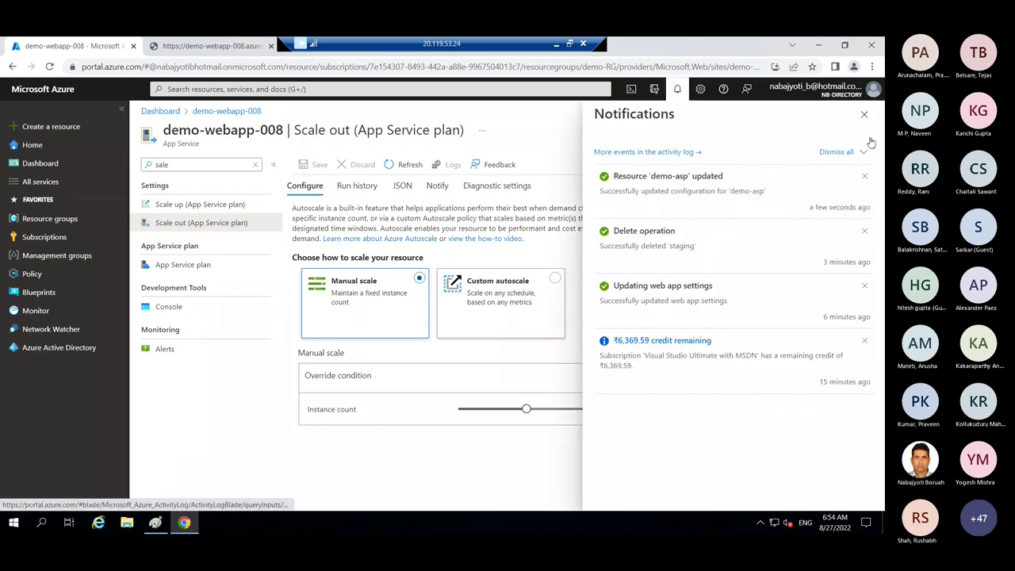
click(864, 114)
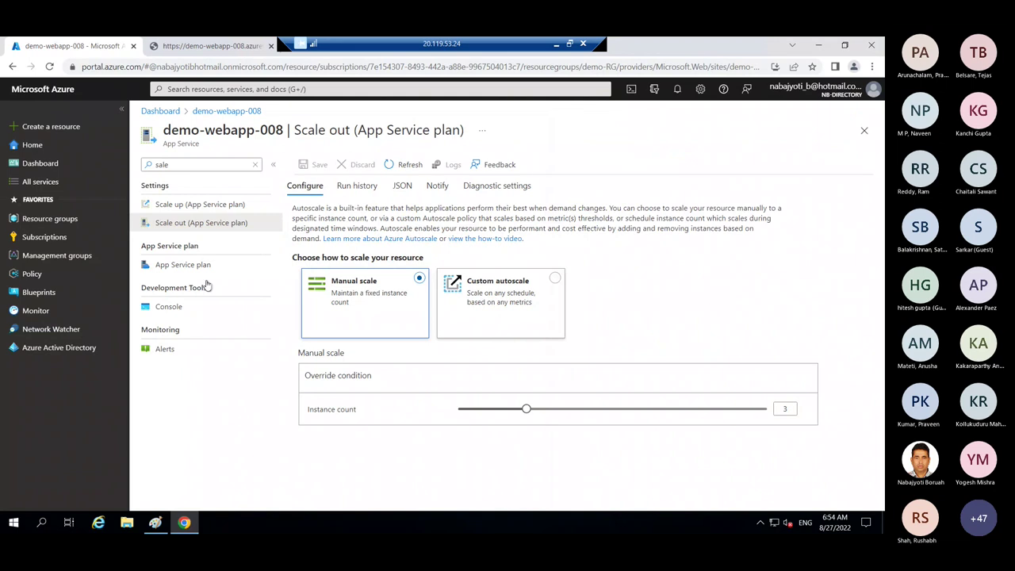
- Search the web app's settings for 'propert' and review its Properties page
click(187, 164)
key(ctrl+a)
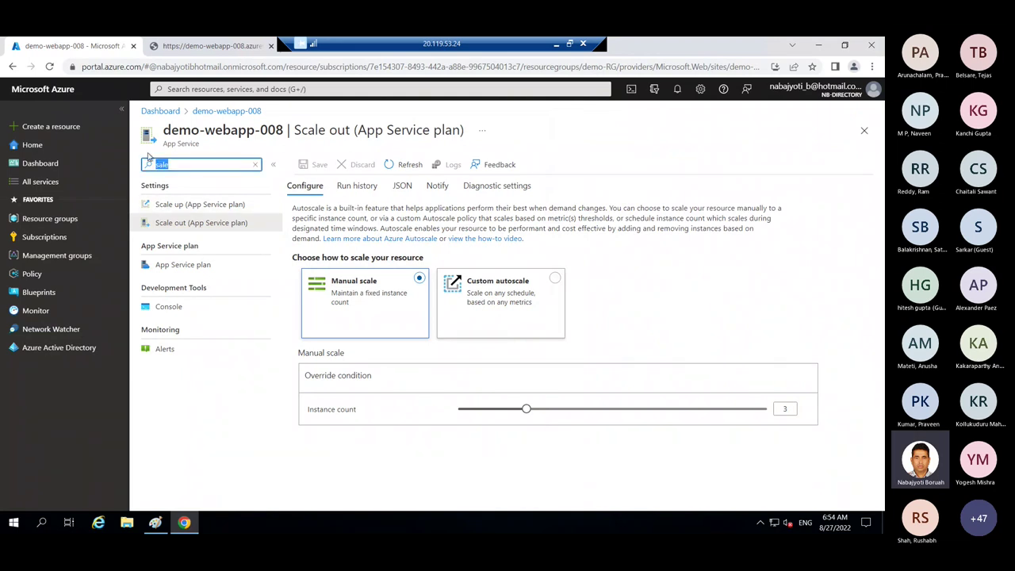
text(prop)
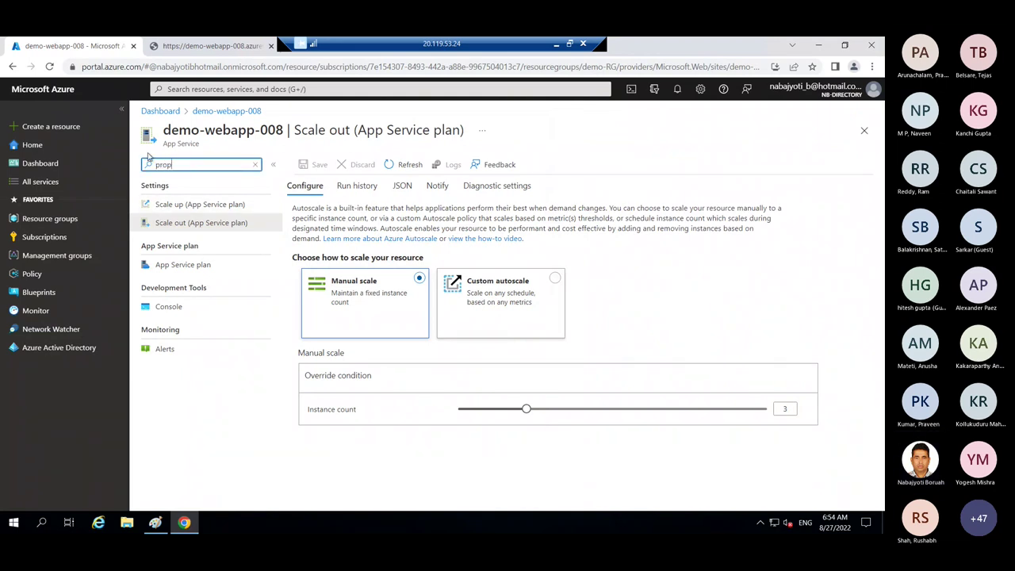
text(ert)
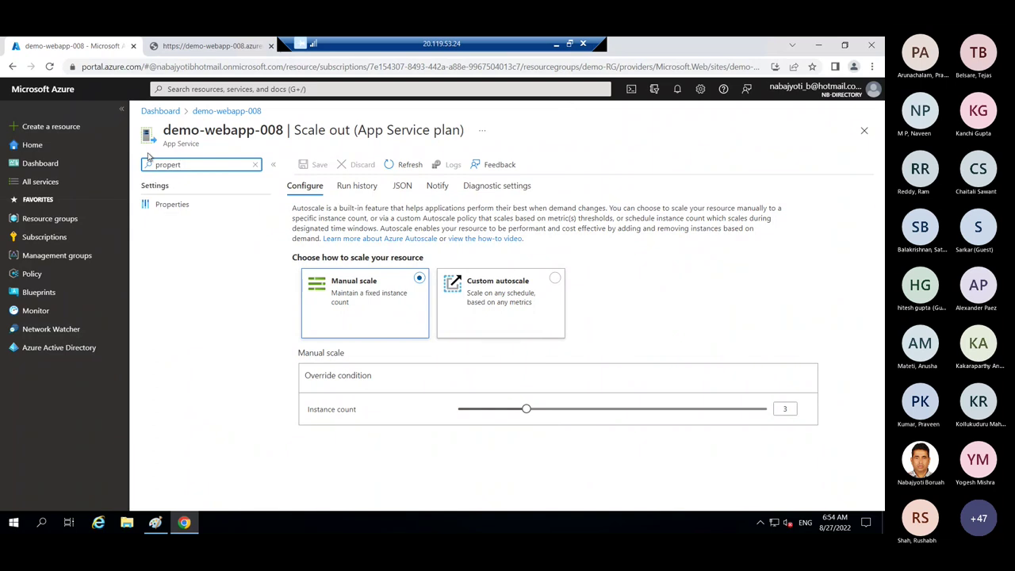
click(172, 204)
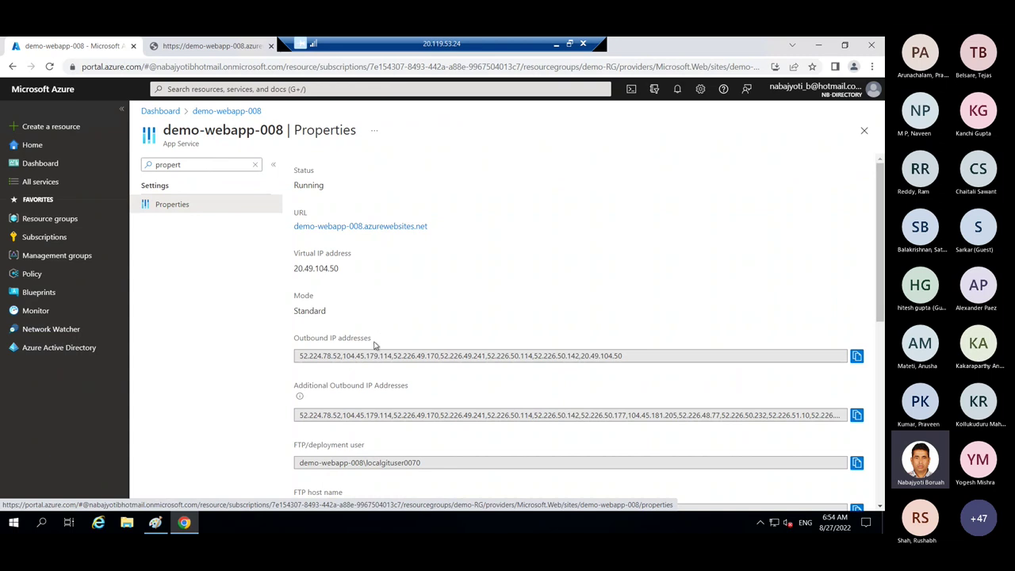
scroll(370, 312, down, 1)
scroll(369, 309, up, 1)
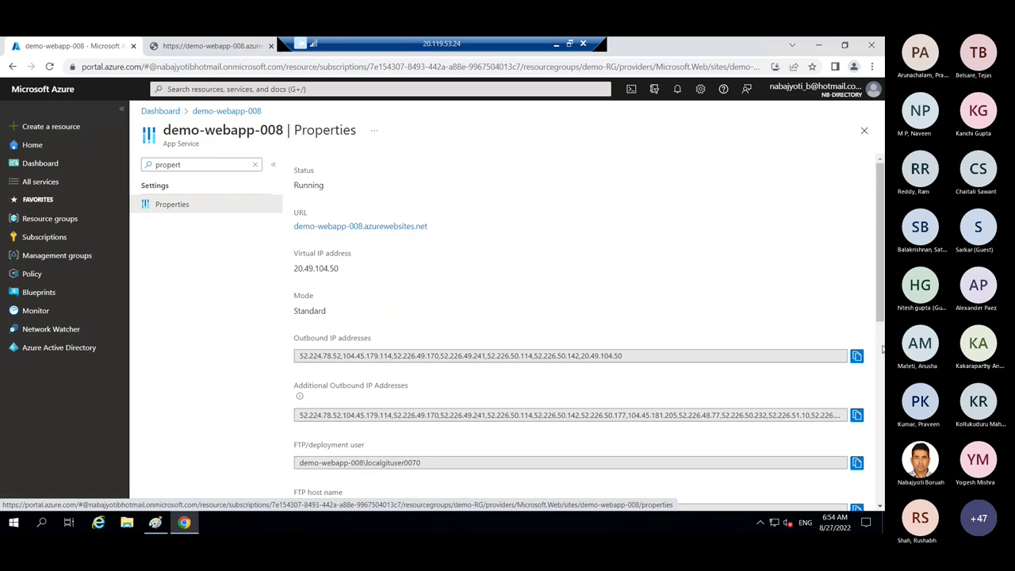
drag(880, 317, 880, 404)
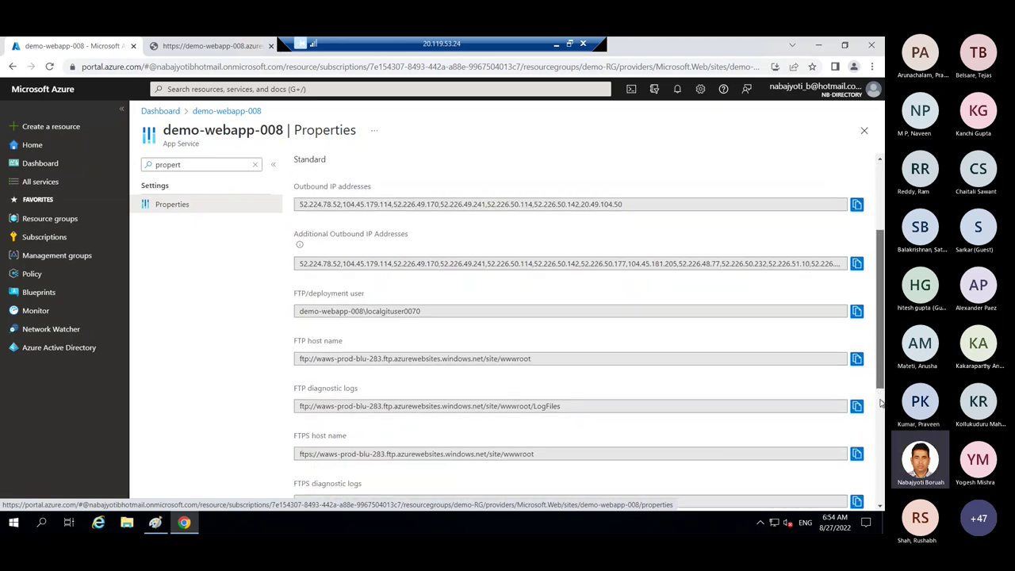
scroll(880, 404, down, 2)
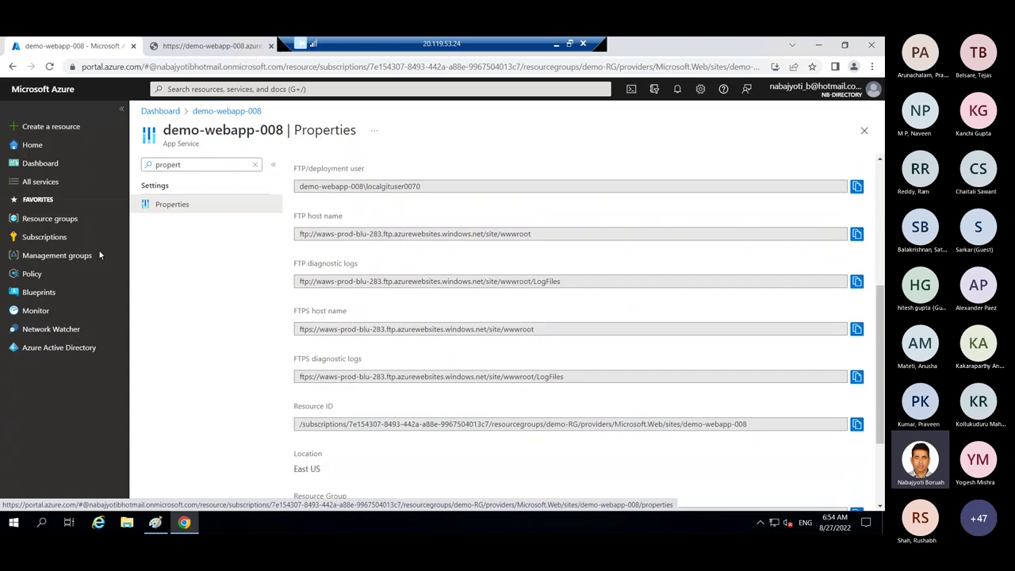
- Open the demo-asp plan's Properties from the dashboard and highlight its instance count of 3
click(865, 130)
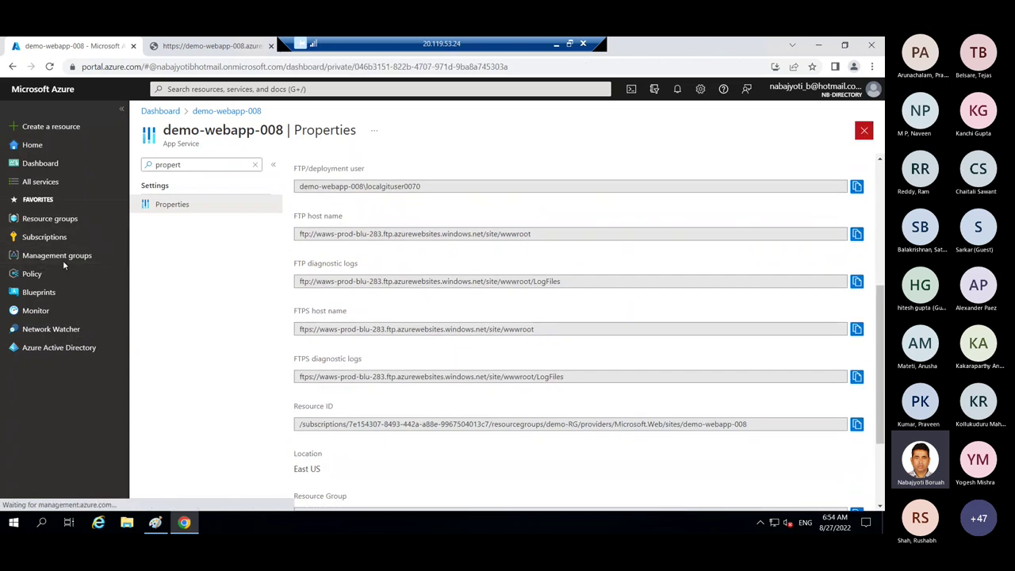
click(182, 252)
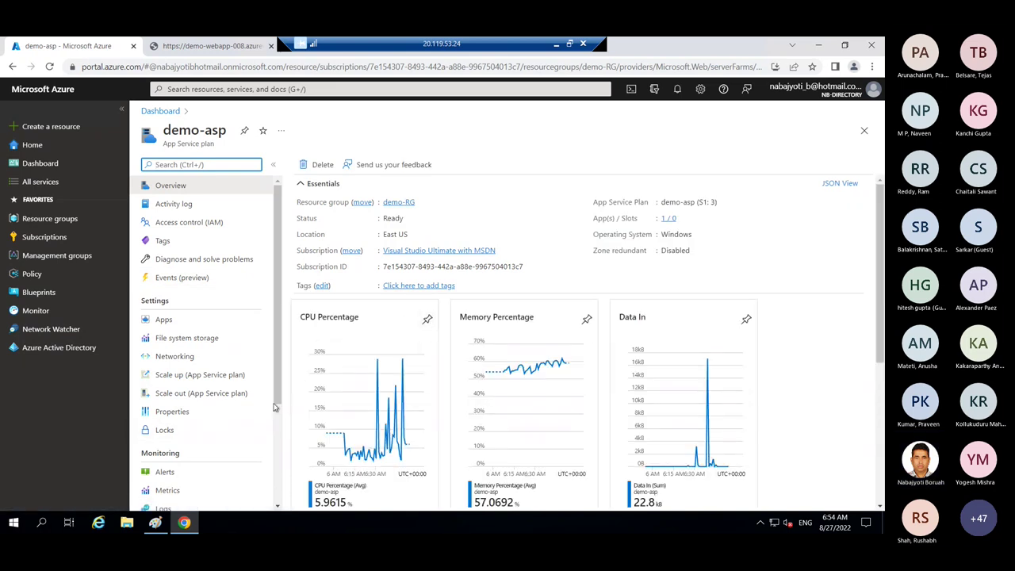
click(180, 411)
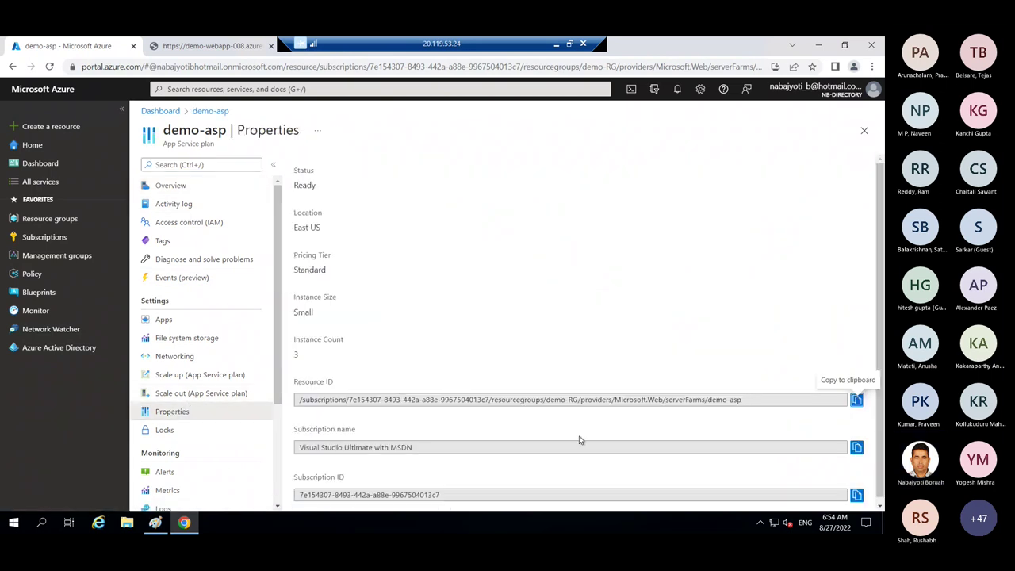
drag(301, 356, 292, 357)
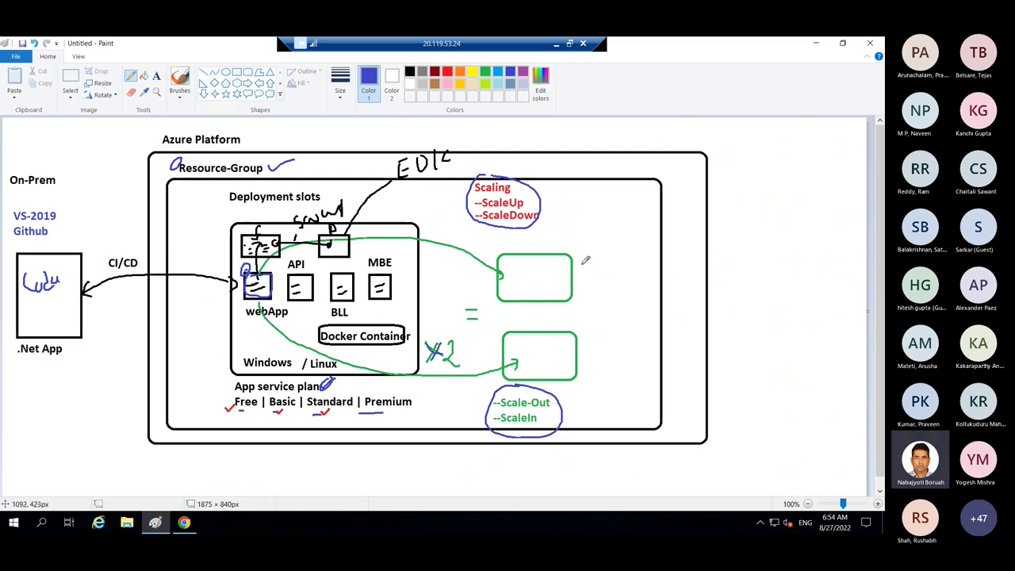
- Pencil marks into the upper and lower green boxes, with a circled 3 to their right
drag(533, 272, 537, 287)
drag(535, 351, 538, 354)
mouse_move(611, 305)
mouse_down()
mouse_move(621, 317)
mouse_move(601, 316)
mouse_move(633, 311)
mouse_move(614, 292)
mouse_up()
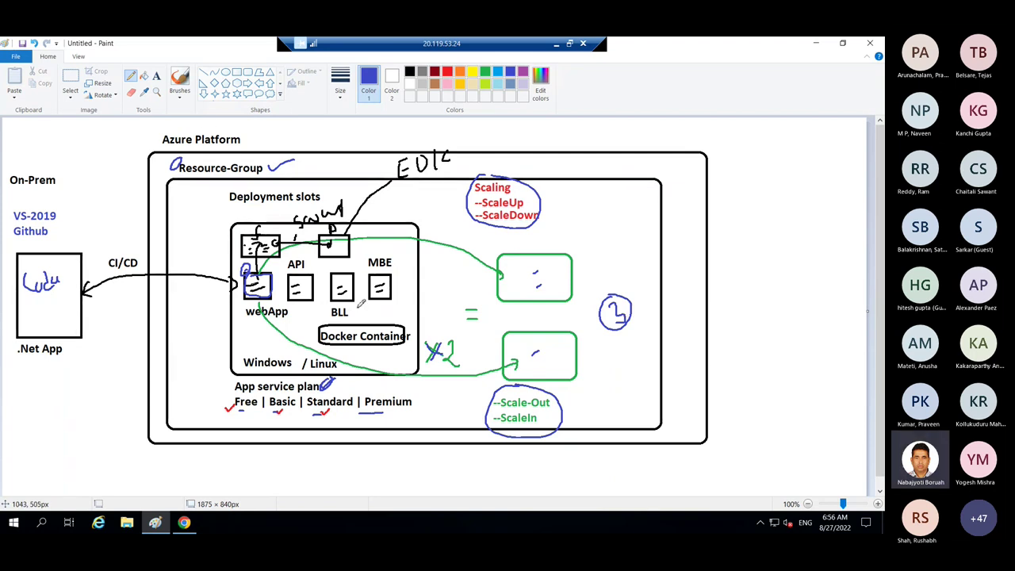
- Draw a small rectangle inside each of the two green instance boxes
click(156, 76)
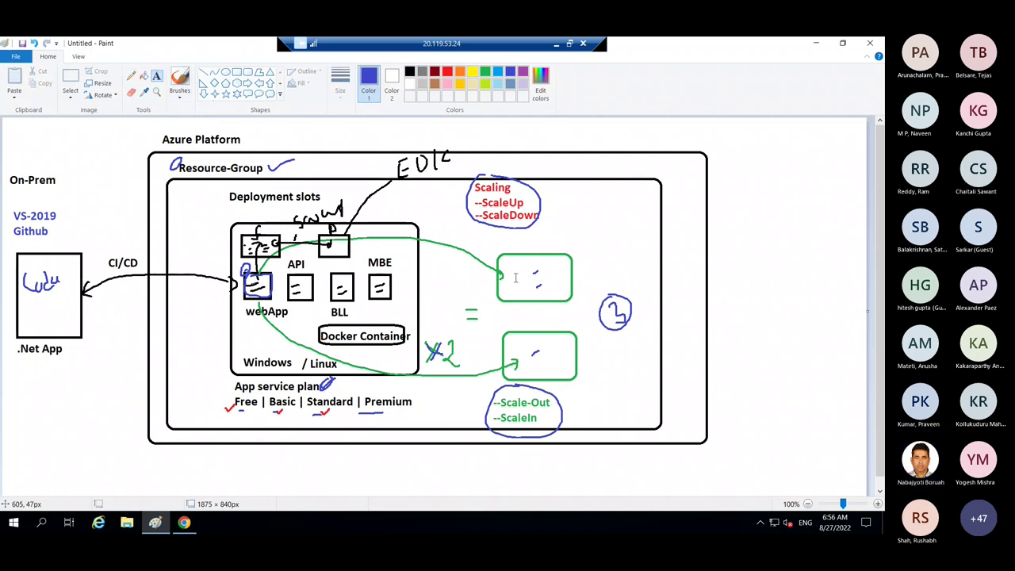
click(249, 73)
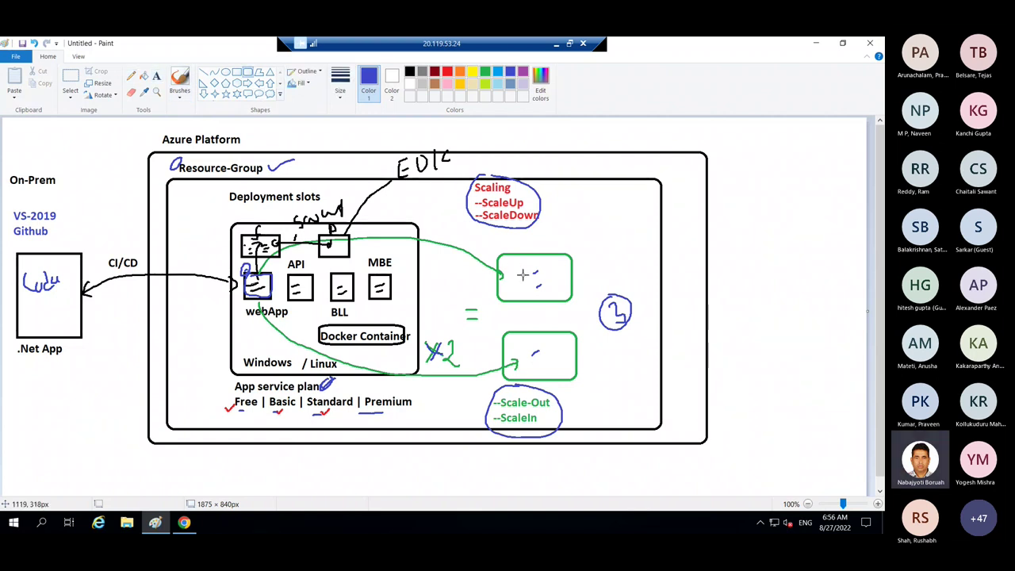
drag(522, 274, 548, 288)
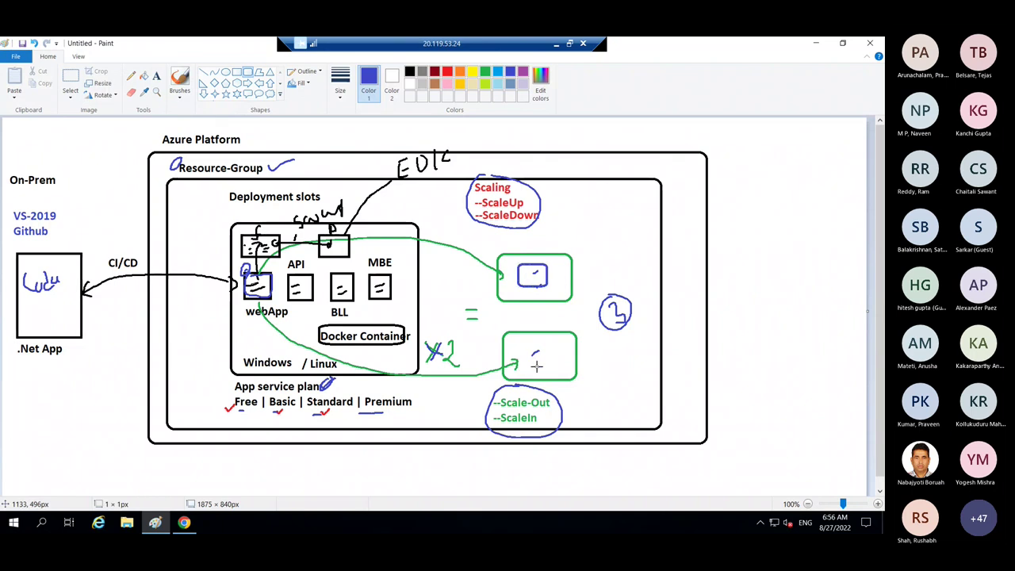
drag(523, 344, 554, 376)
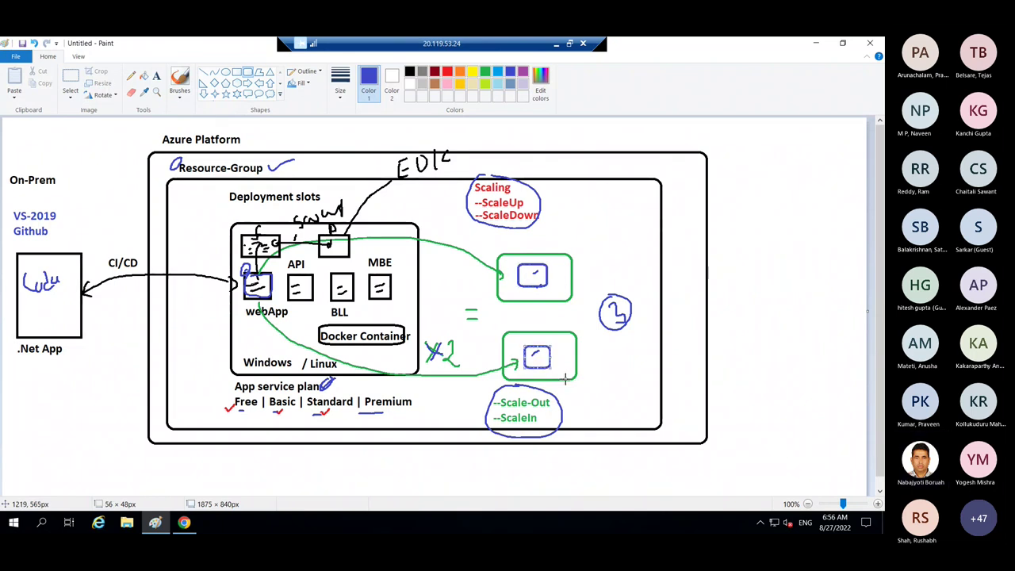
- Sketch a circled stick-figure user linked through an LB node to the webApp box
click(131, 77)
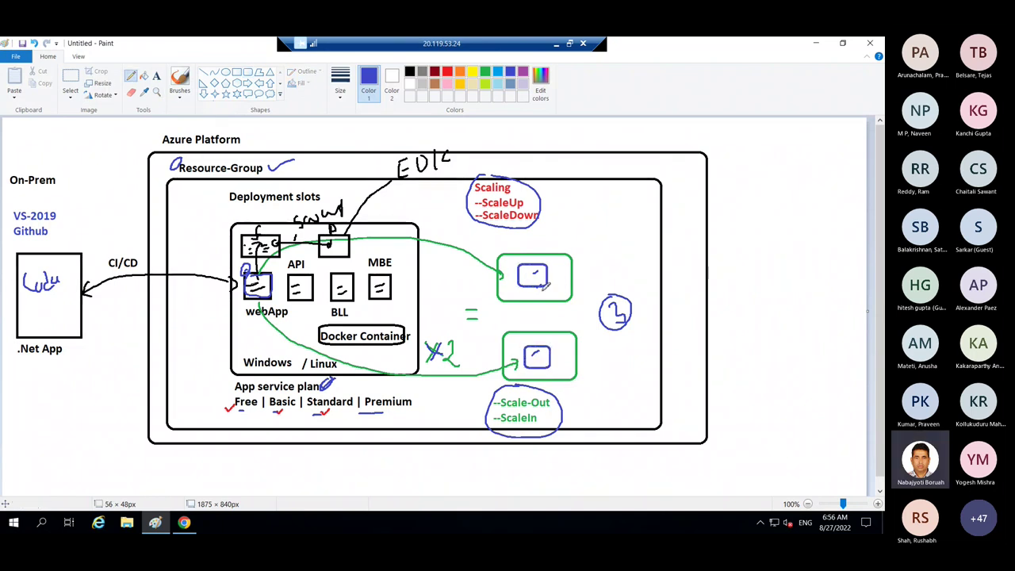
drag(524, 339, 530, 346)
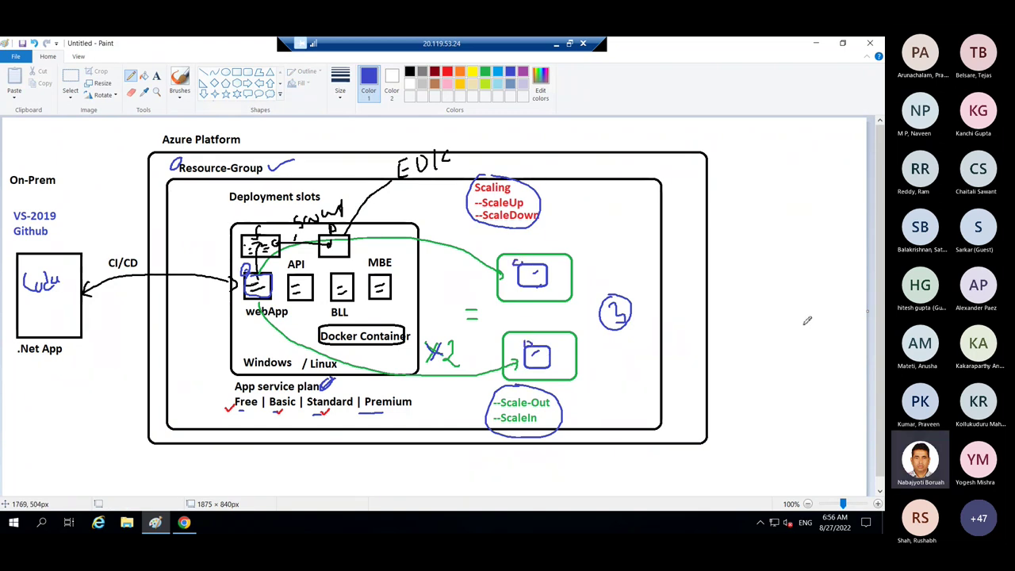
mouse_move(804, 265)
mouse_down()
mouse_move(808, 309)
mouse_move(818, 293)
mouse_move(790, 315)
mouse_move(821, 320)
mouse_up()
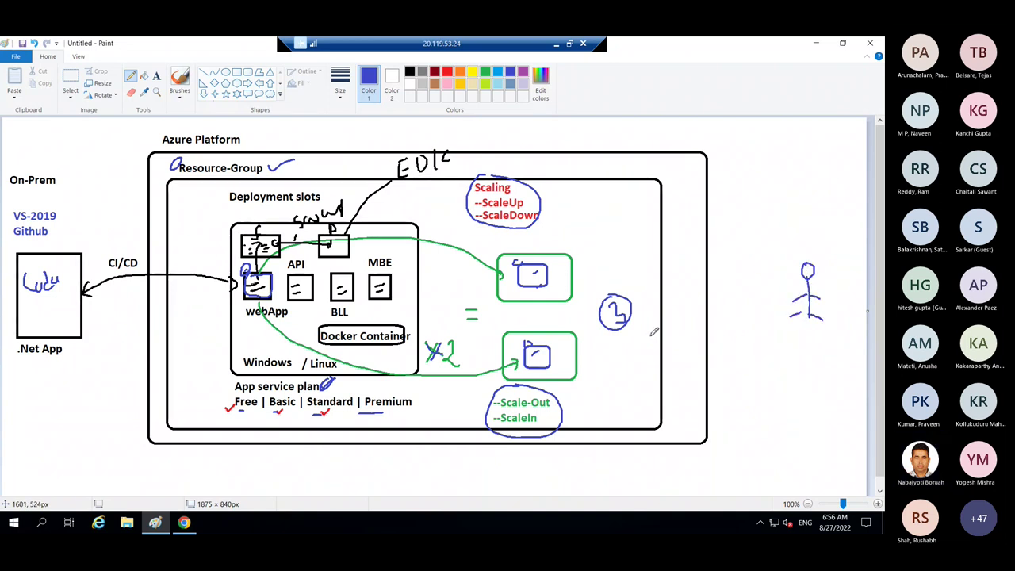
click(609, 347)
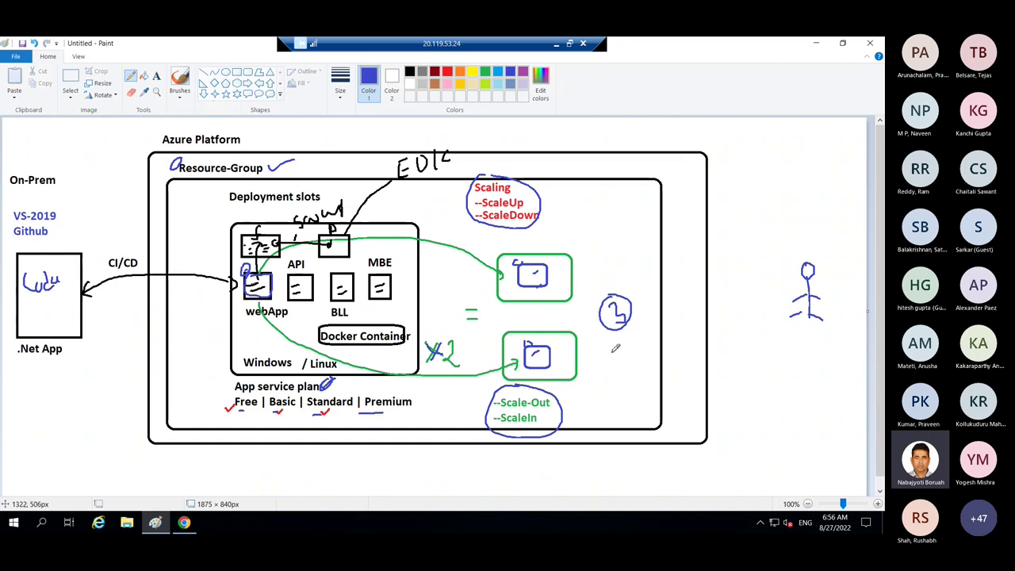
drag(609, 347, 634, 362)
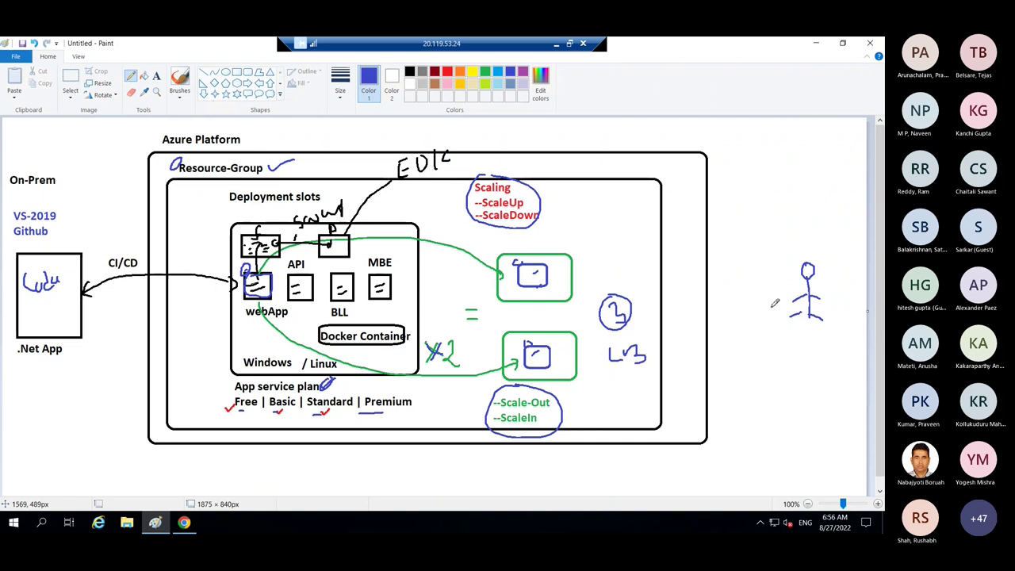
mouse_move(796, 293)
mouse_down()
mouse_move(605, 301)
mouse_move(618, 323)
mouse_move(576, 346)
mouse_up()
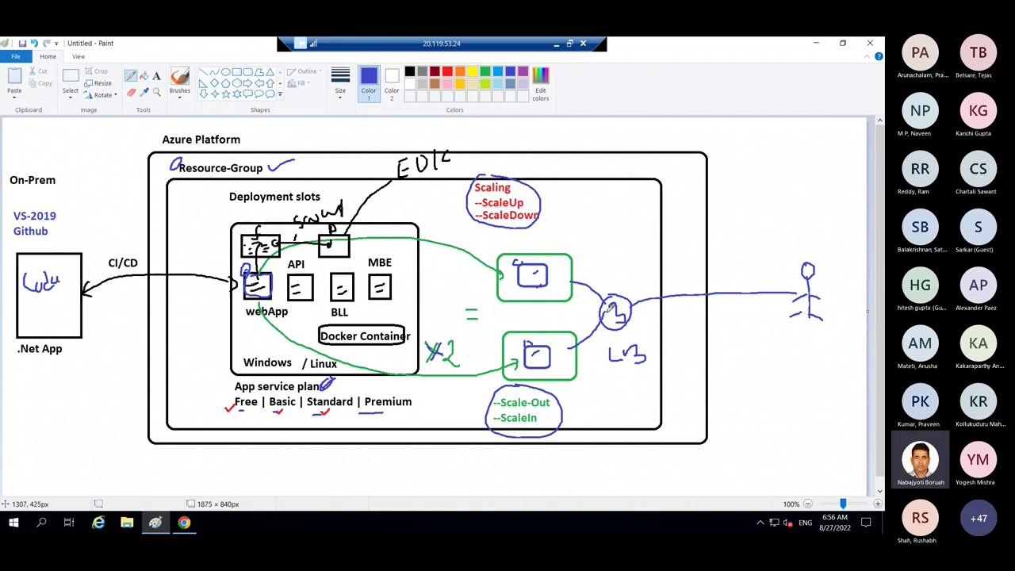
mouse_move(621, 319)
mouse_down()
mouse_move(400, 317)
mouse_move(276, 293)
mouse_up()
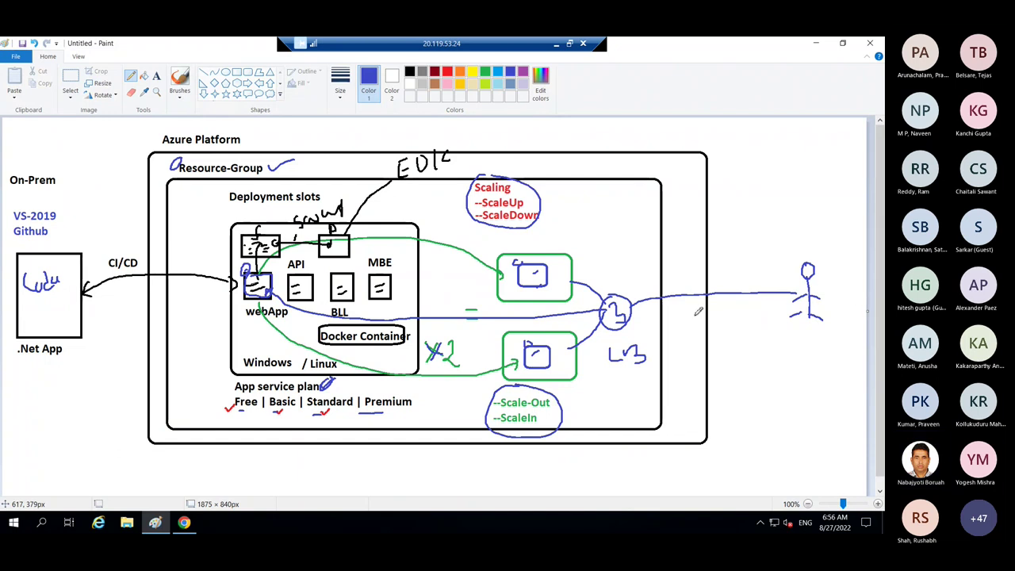
mouse_move(803, 255)
mouse_down()
mouse_move(830, 322)
mouse_move(809, 258)
mouse_up()
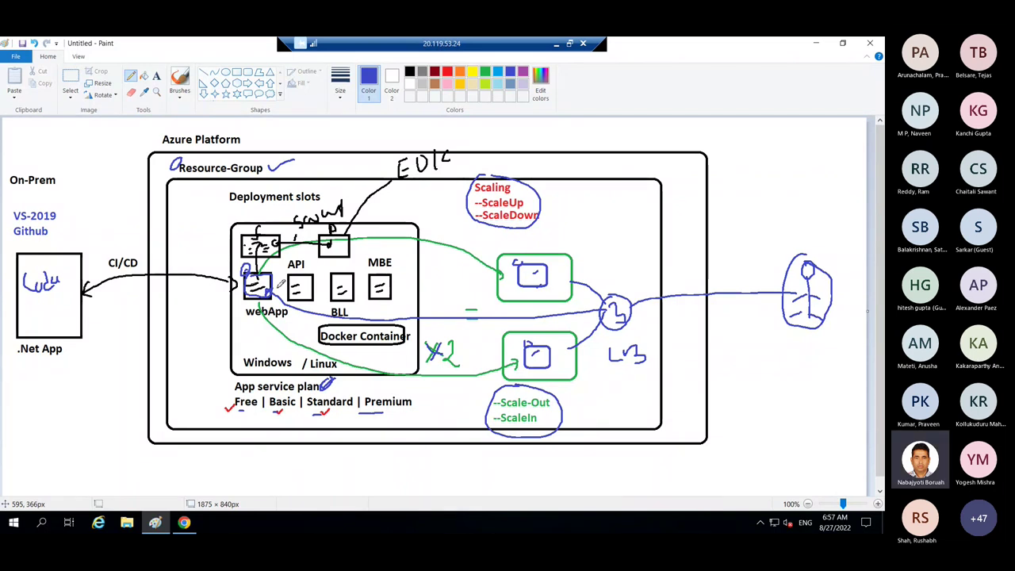
- On demo-asp's Scale out page, set the manual instance count to 1 and save
click(184, 522)
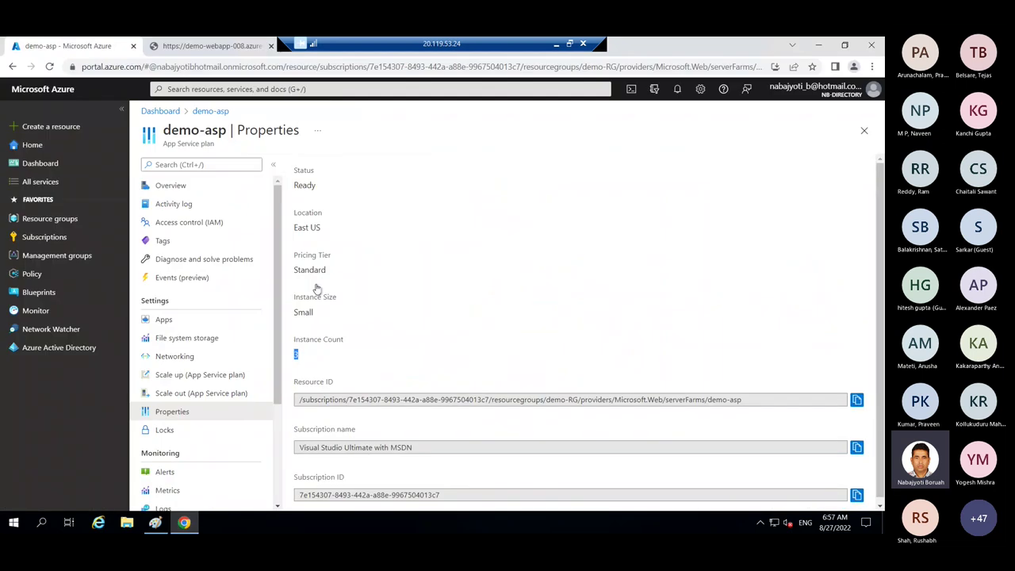
click(182, 166)
text(s)
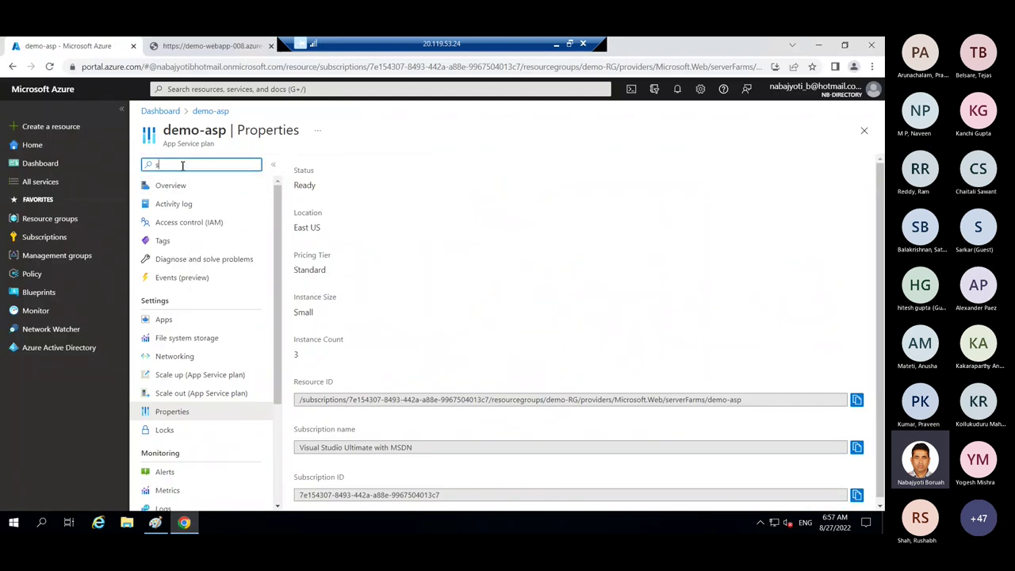
text(cale)
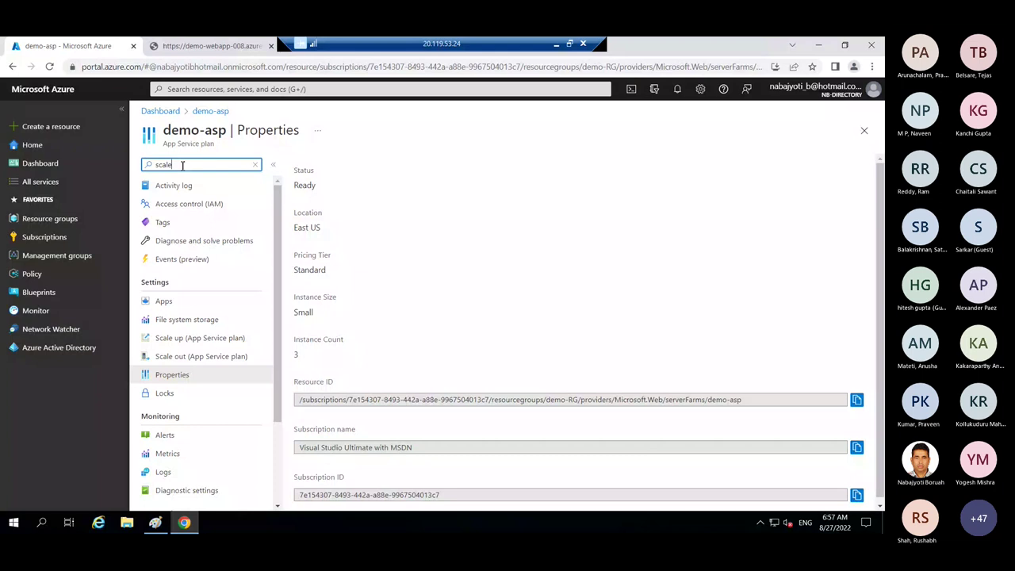
click(195, 223)
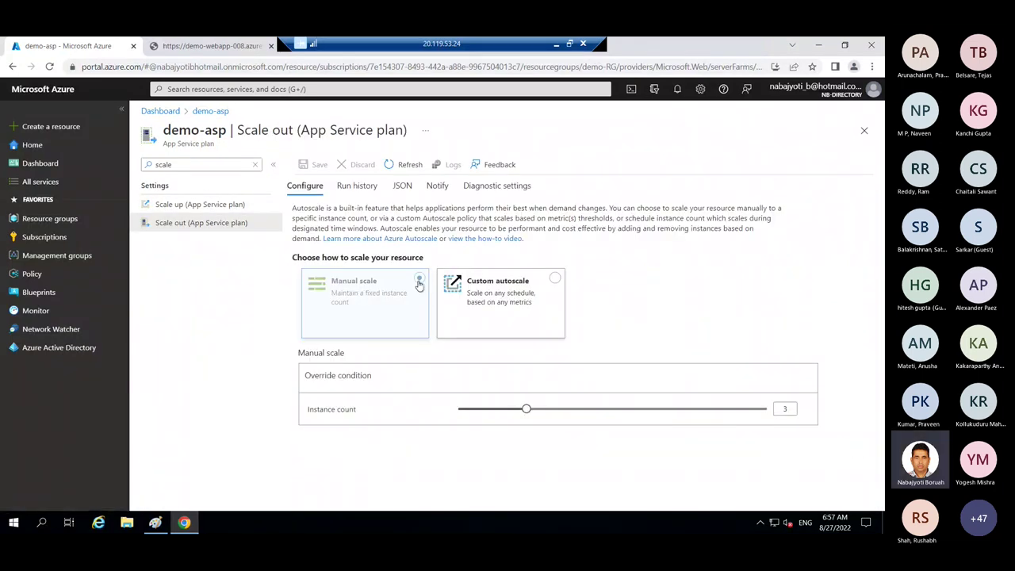
drag(527, 410, 453, 410)
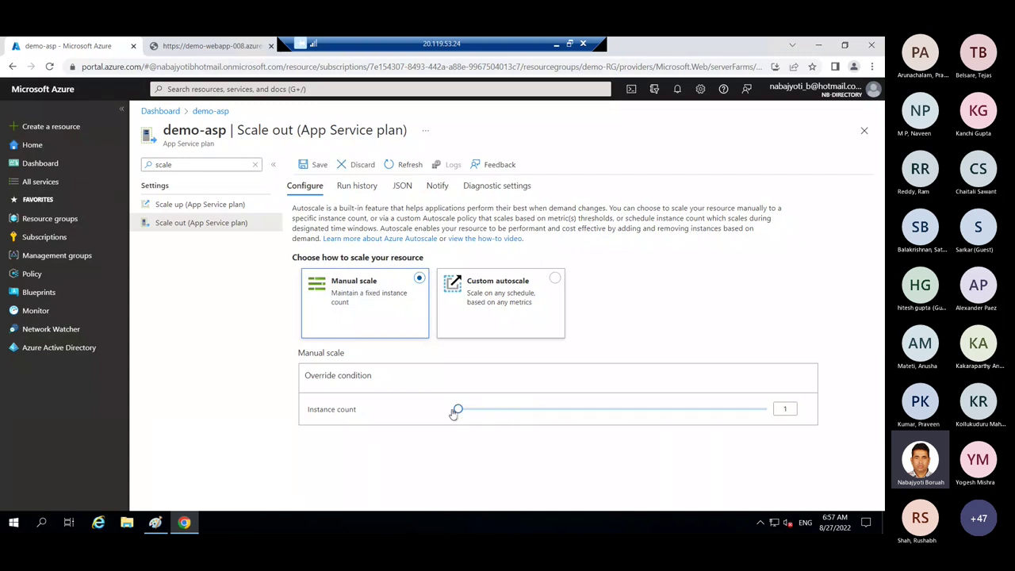
click(317, 165)
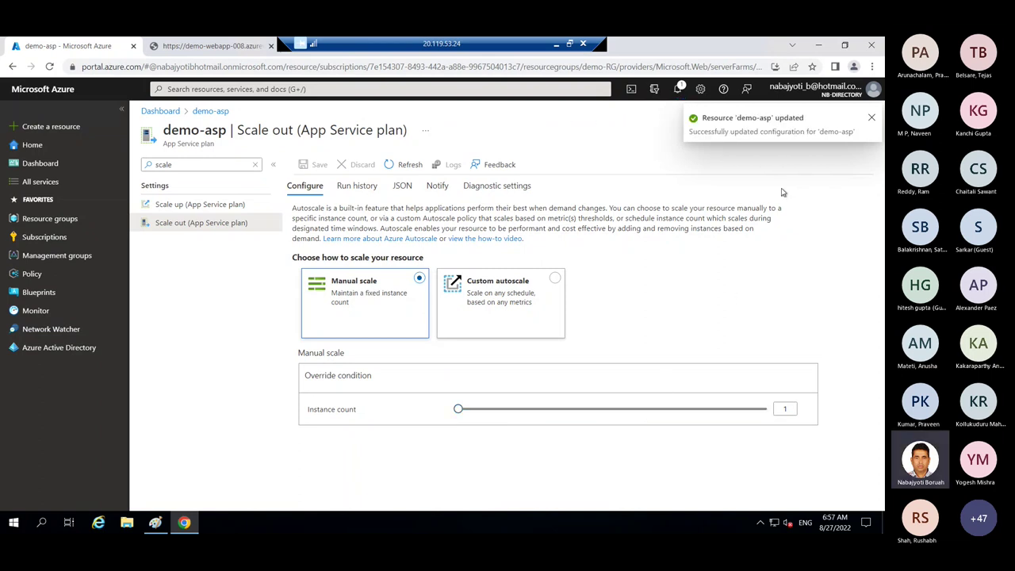
click(872, 120)
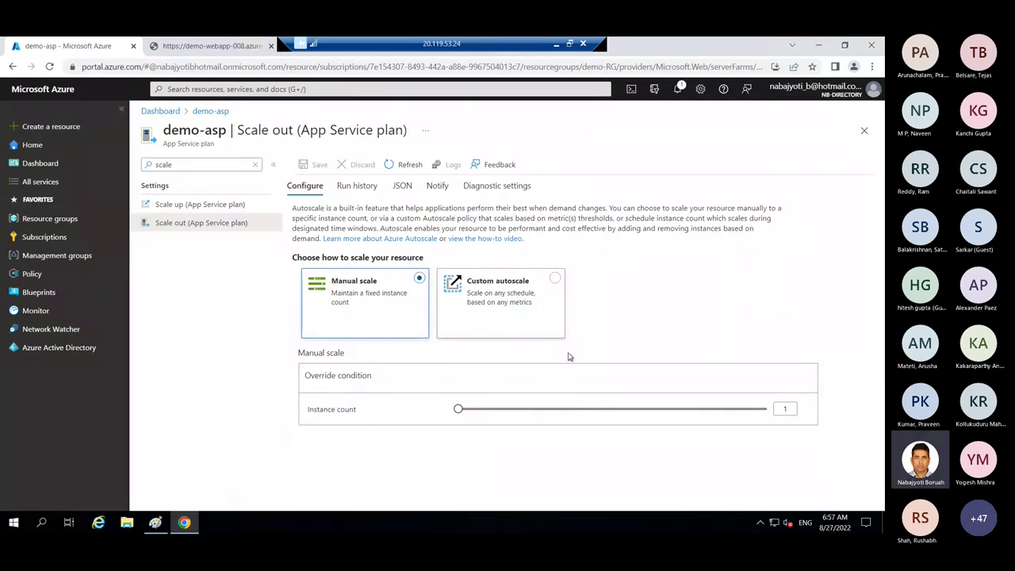
- Switch demo-asp to custom autoscale based on a metric, then return to the Paint diagram
click(555, 283)
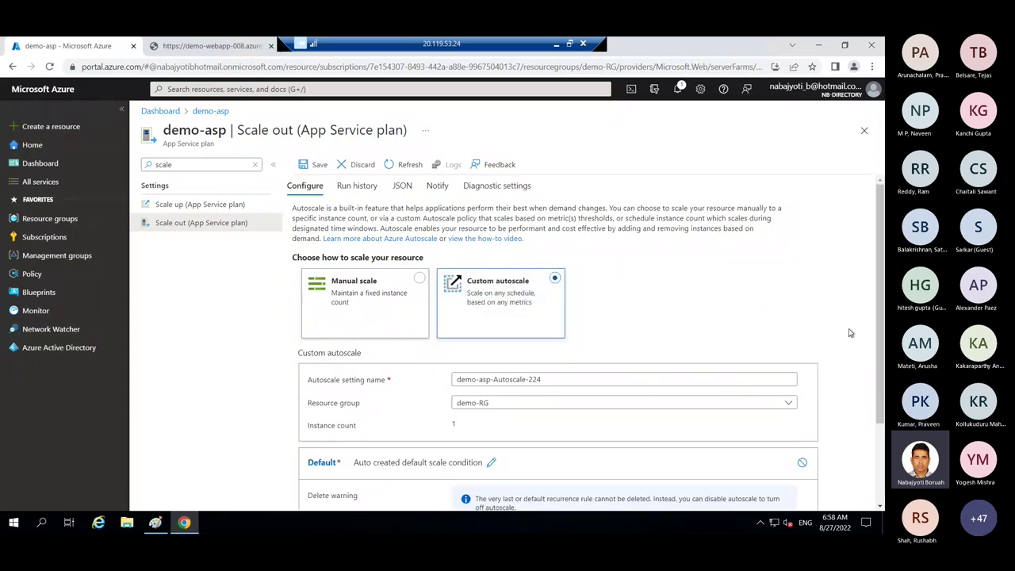
drag(884, 323, 880, 379)
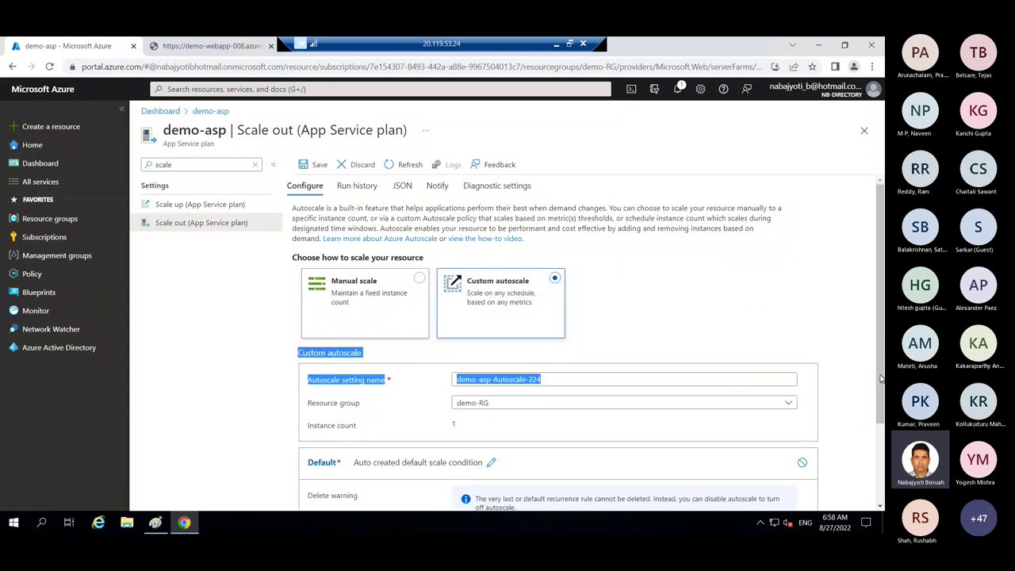
click(775, 319)
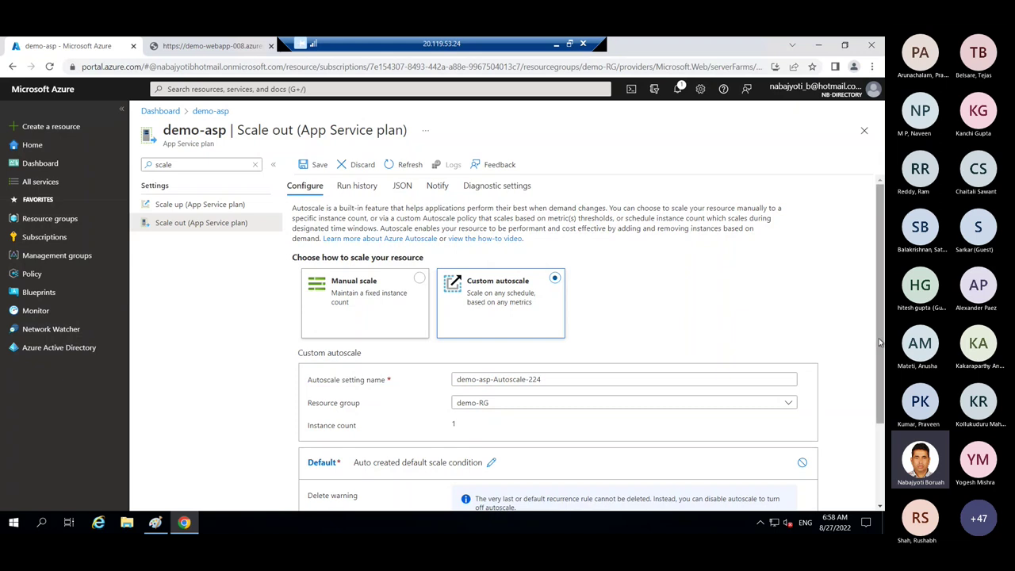
drag(879, 343, 882, 314)
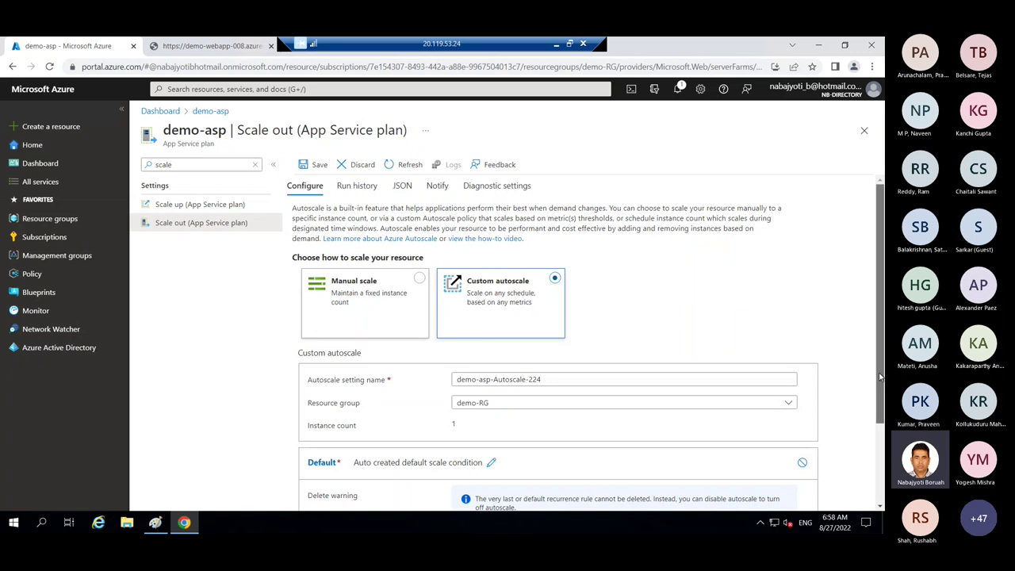
drag(881, 368, 881, 496)
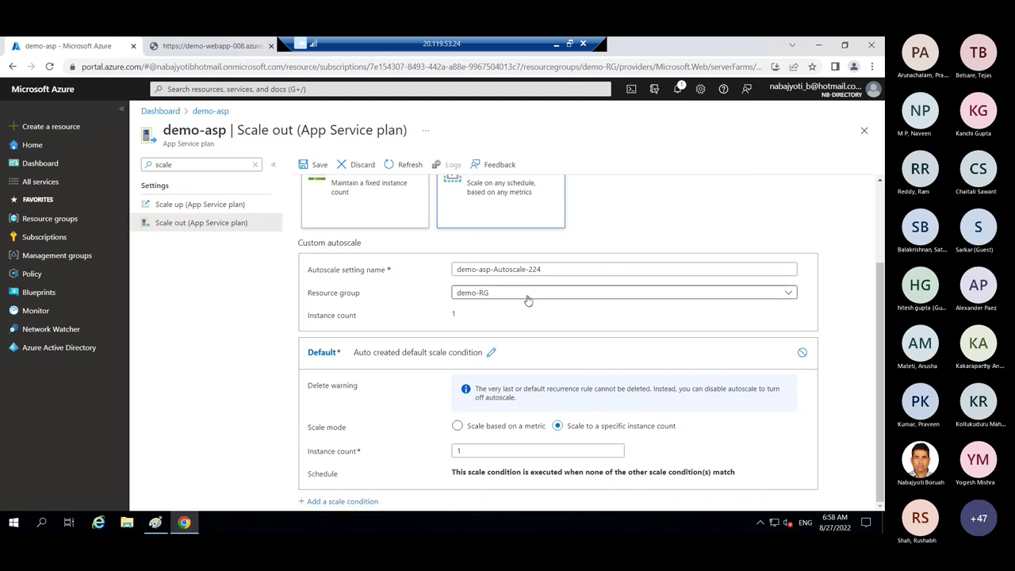
scroll(525, 307, up, 3)
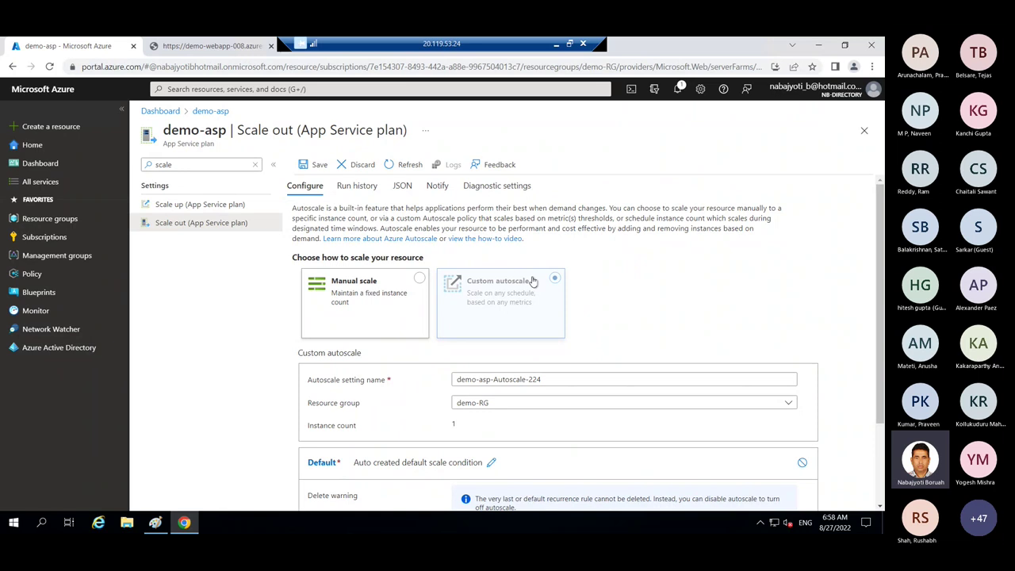
drag(880, 403, 881, 453)
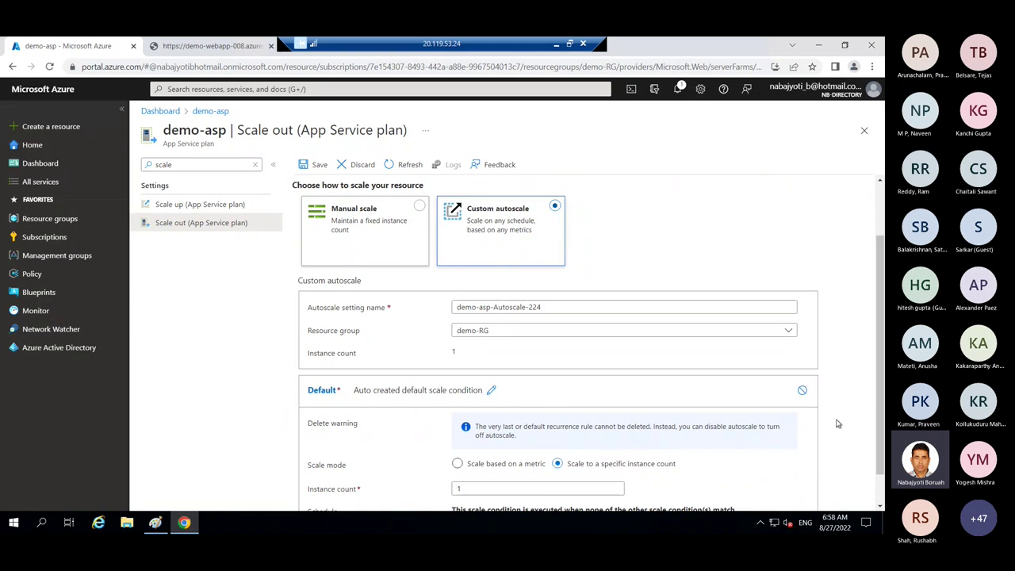
drag(880, 430, 875, 494)
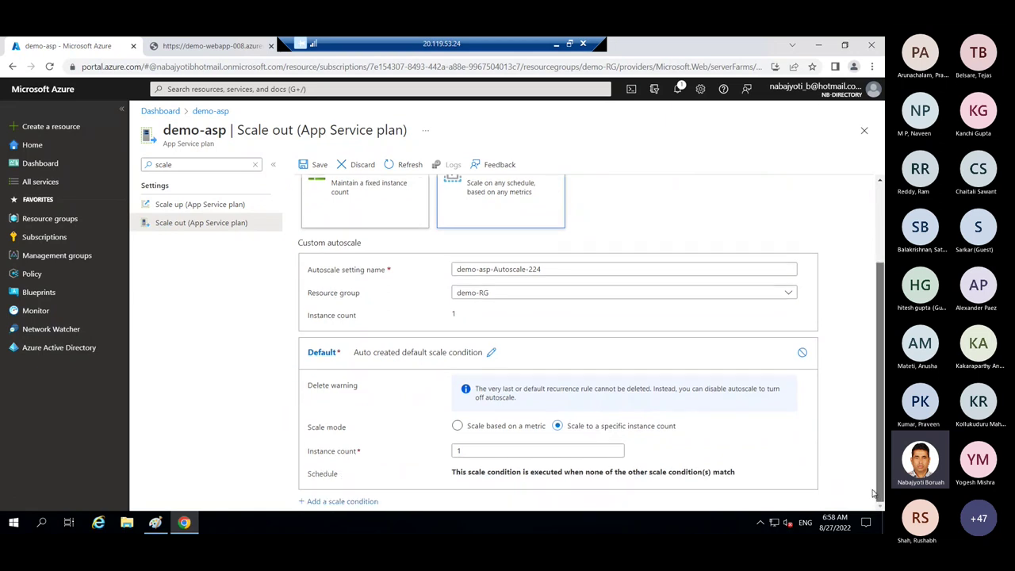
click(474, 429)
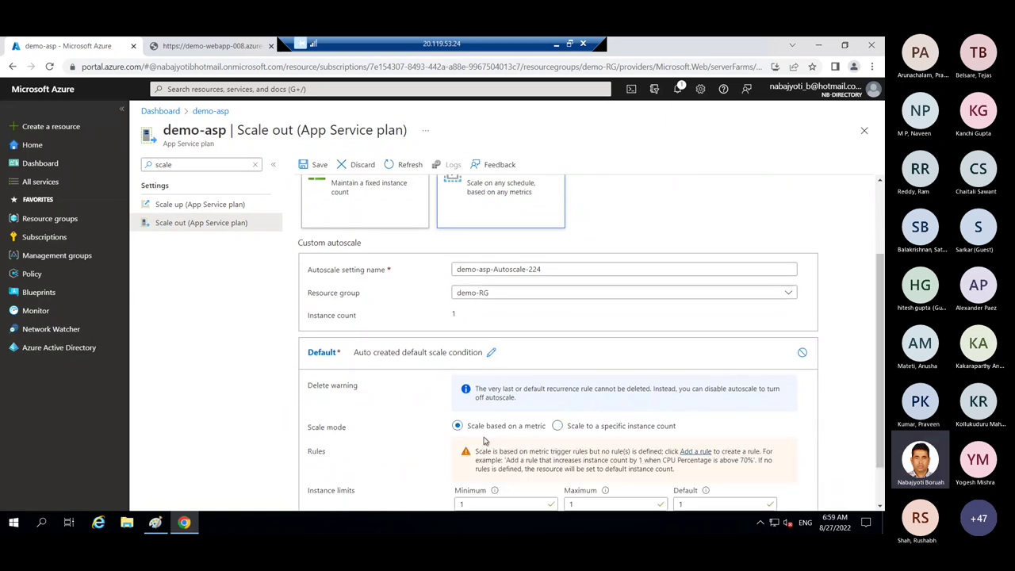
drag(876, 422, 876, 456)
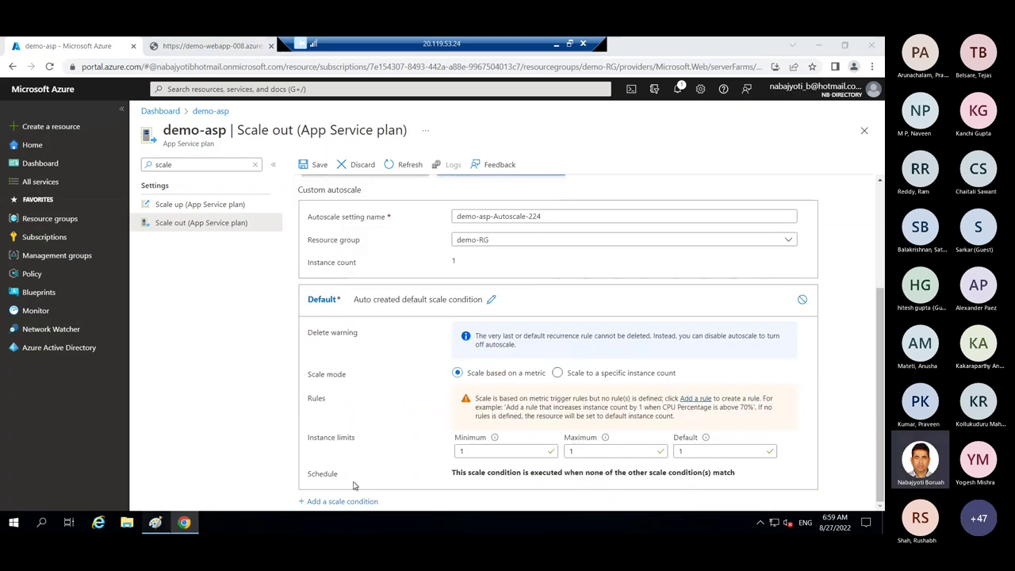
click(155, 522)
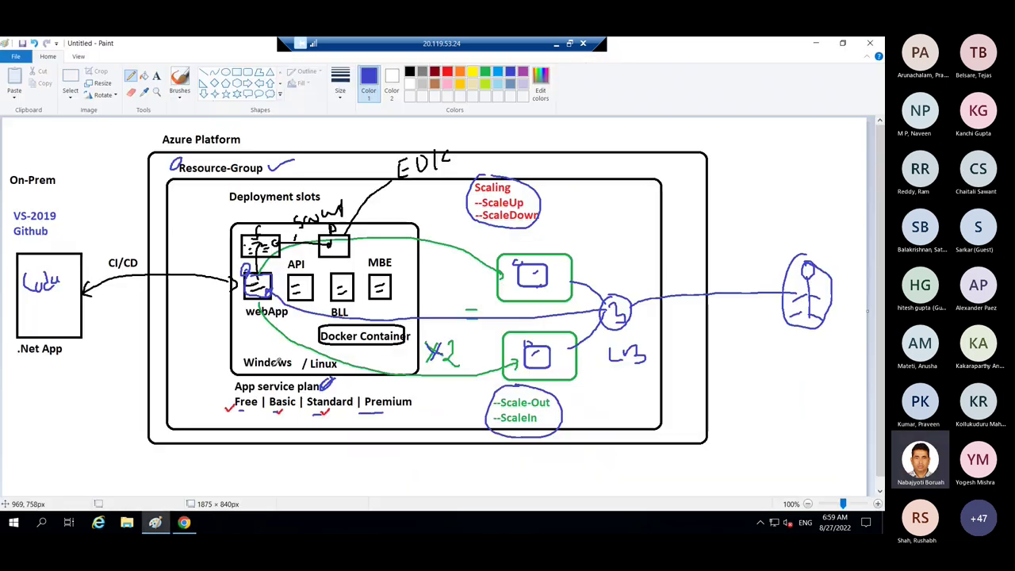
- Write the text 'CPU usages If > 70 % + 1', prefixed with 'Matric -', below the diagram
click(151, 75)
click(321, 457)
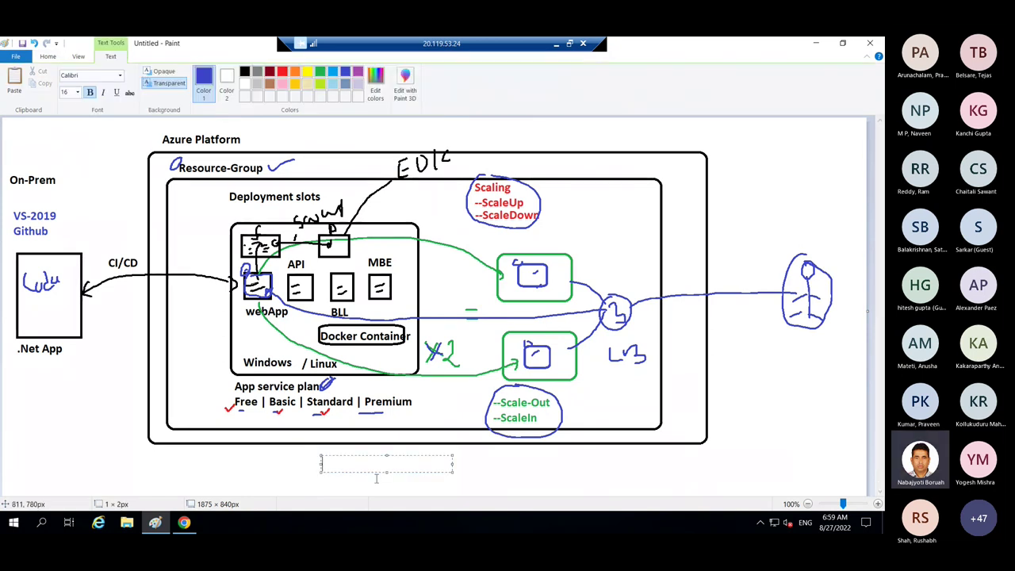
text(CPU u)
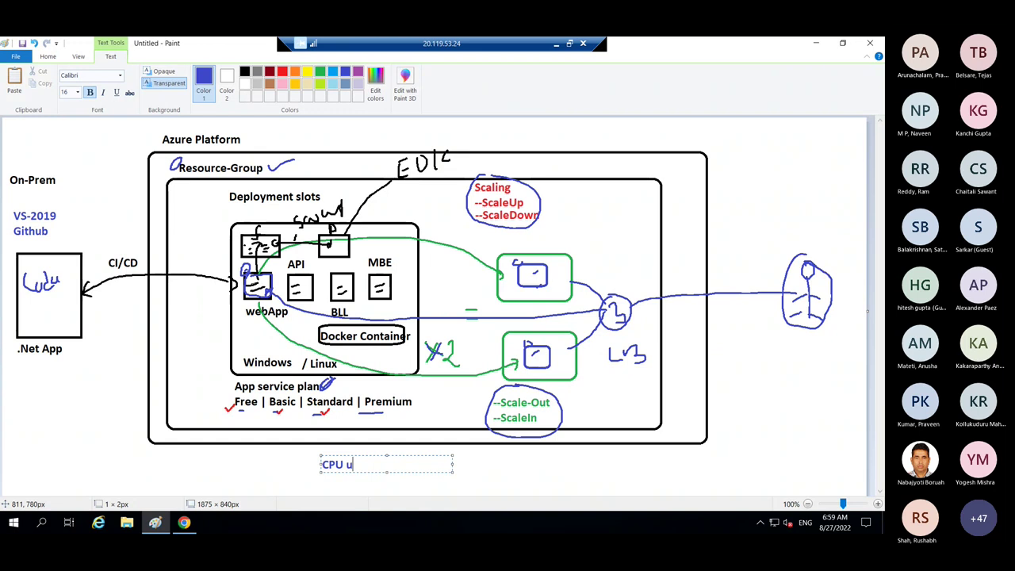
text(sages)
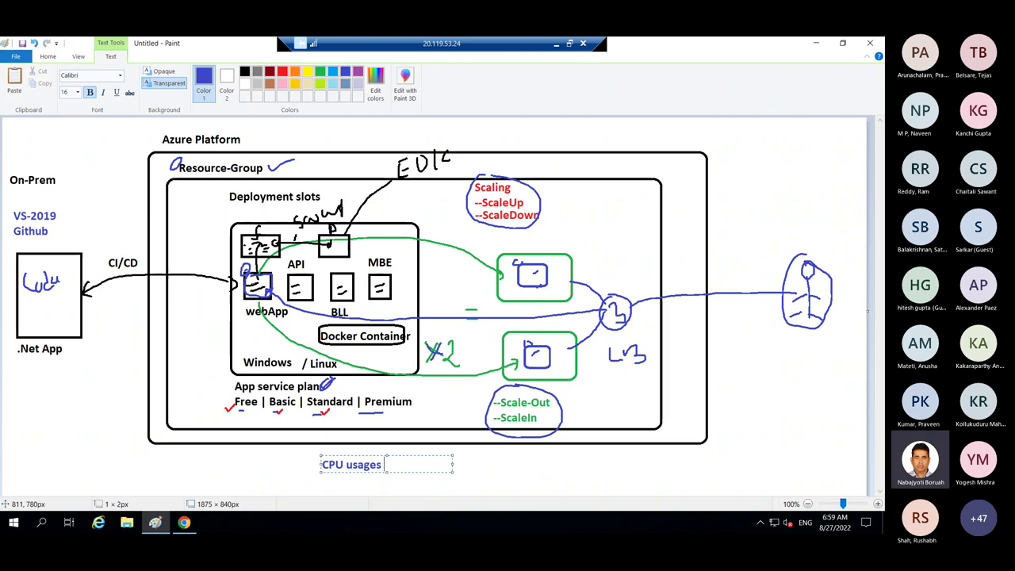
text(If)
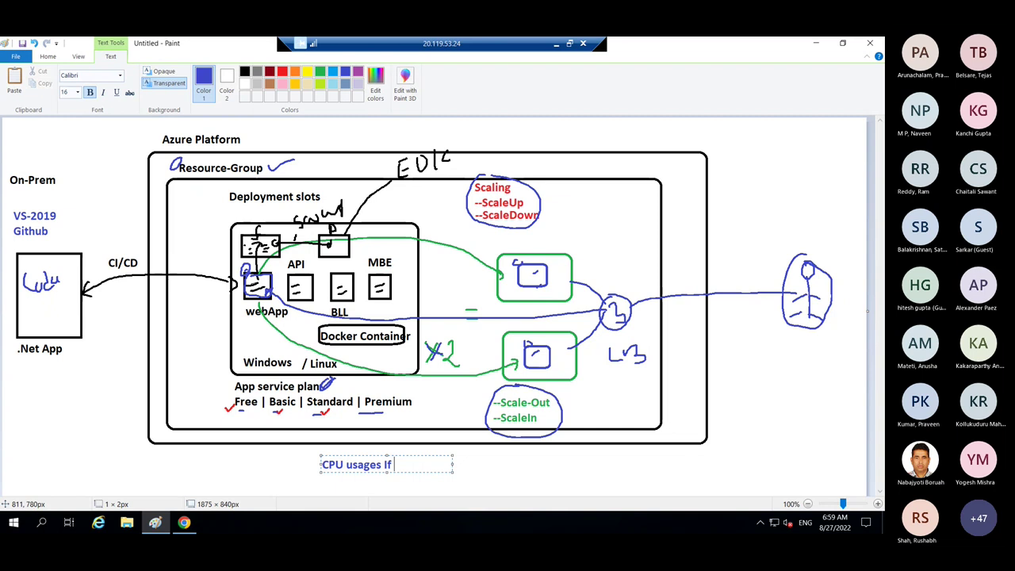
text(> 70 %)
text(+)
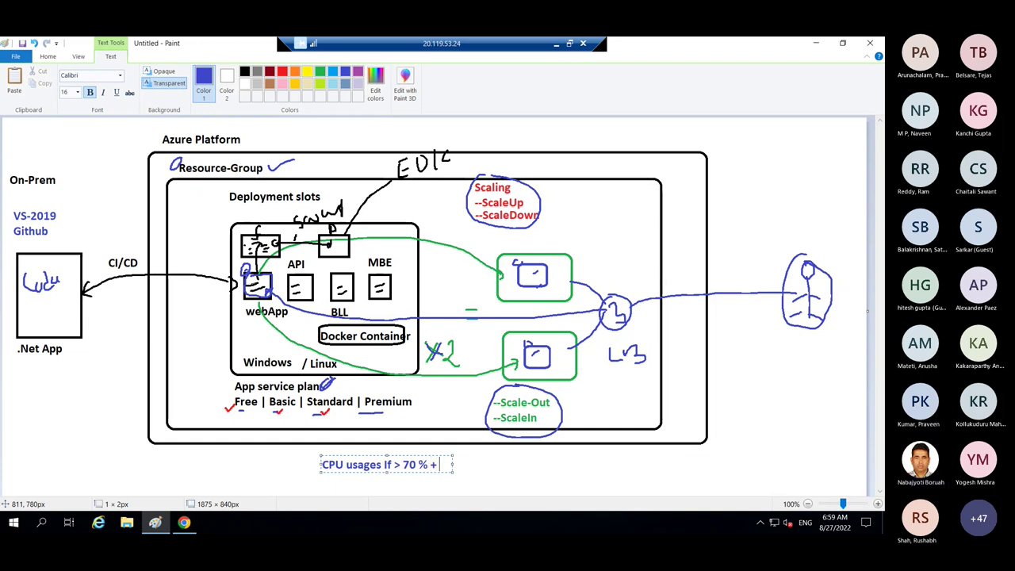
text( 1)
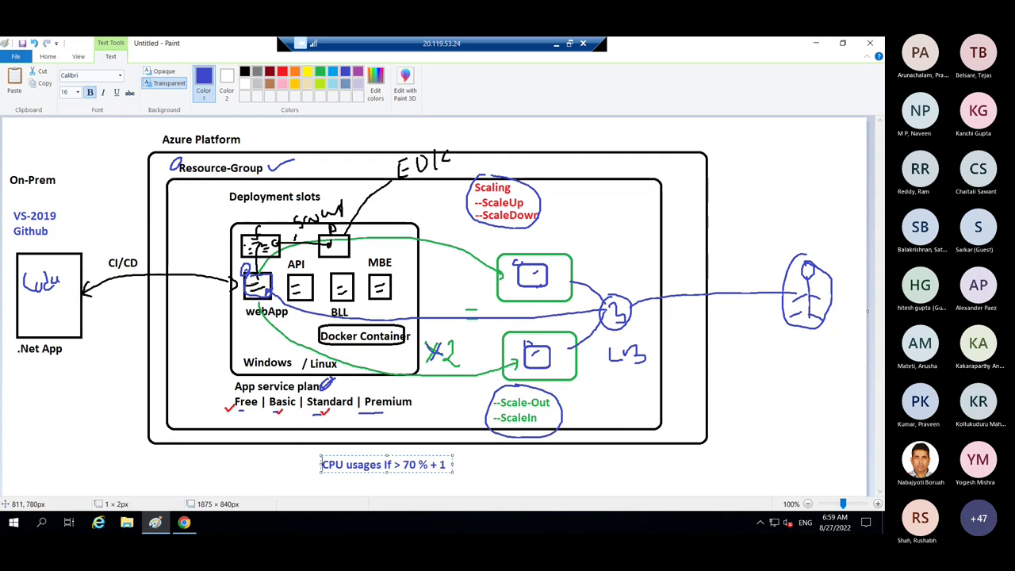
text(Matri)
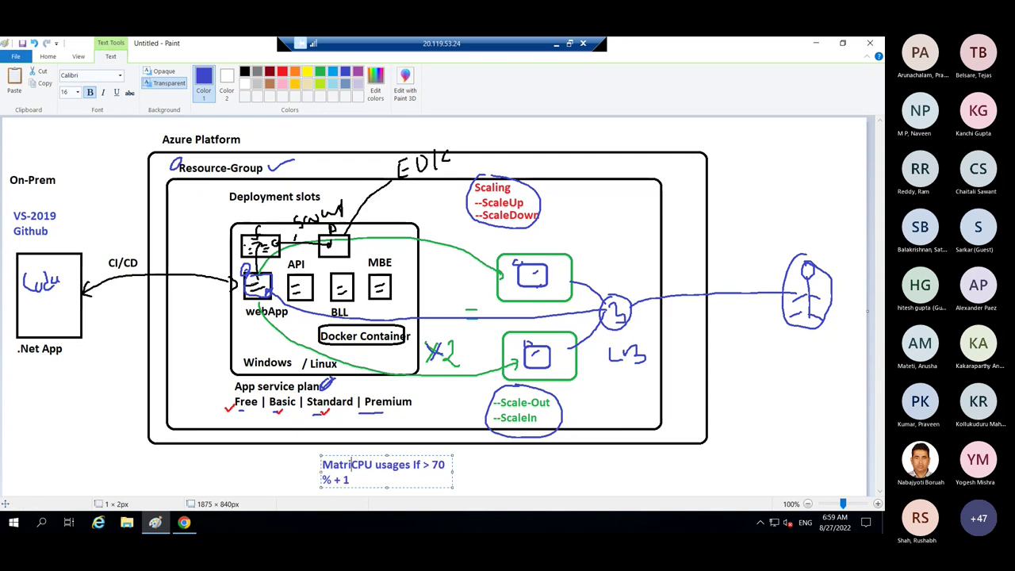
text(c -)
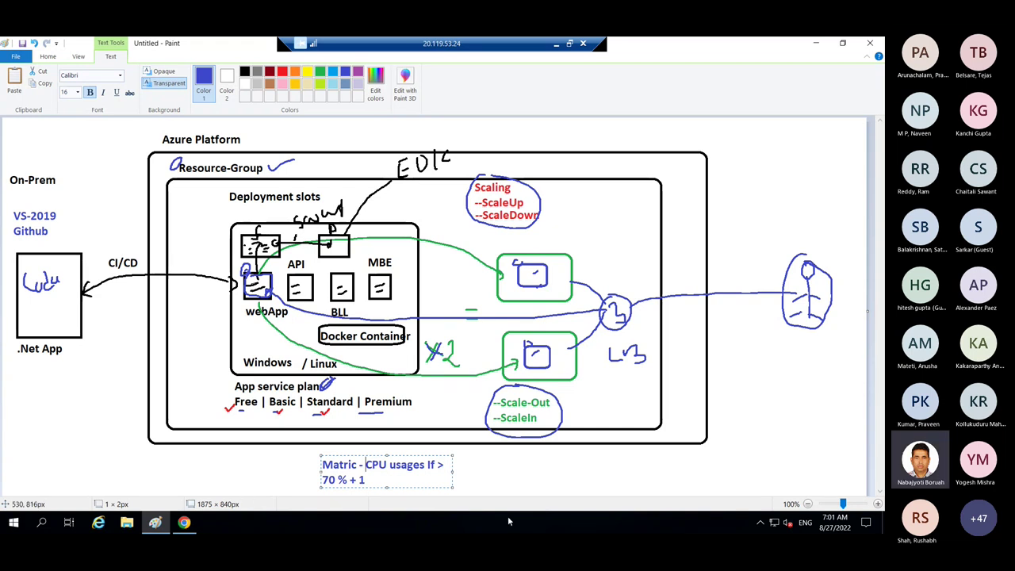
click(513, 463)
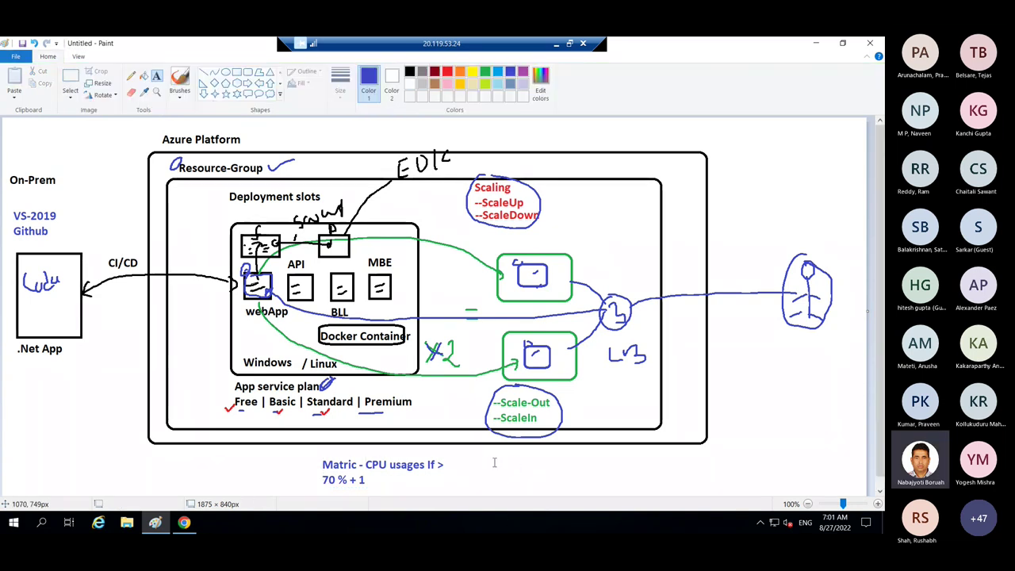
click(516, 467)
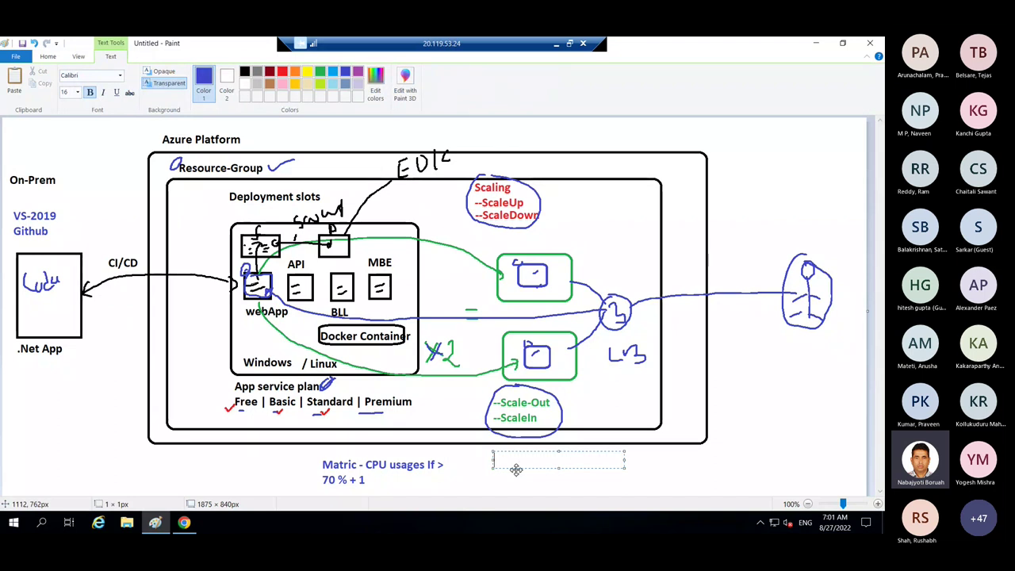
text(Min)
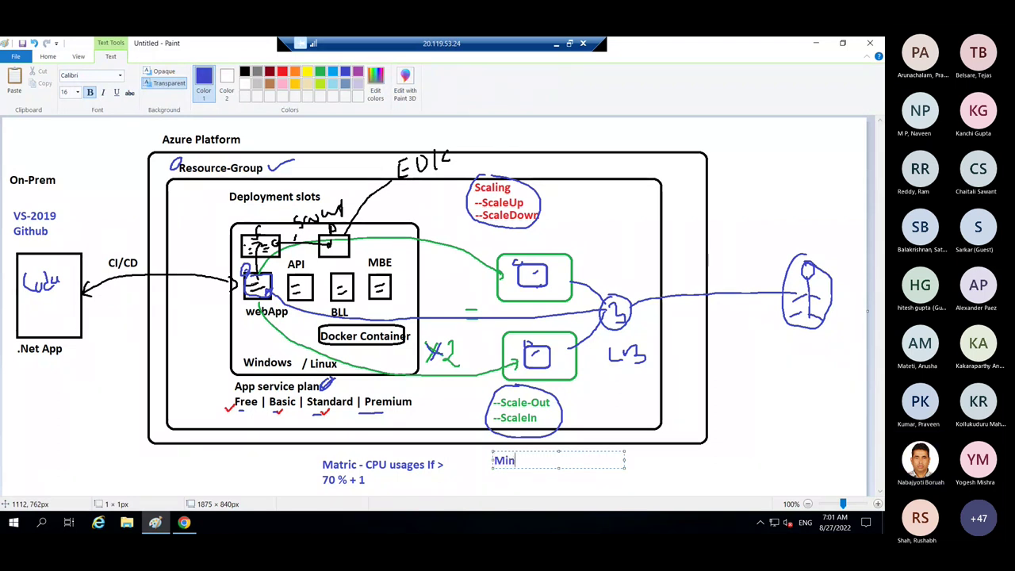
key(Return)
text(Ma)
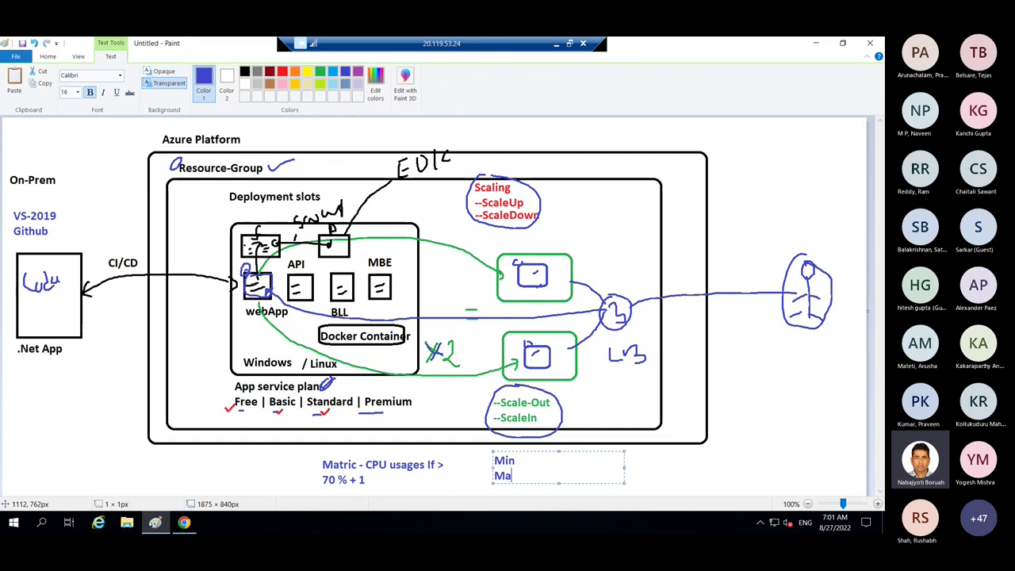
text(x)
click(516, 460)
text(- 4)
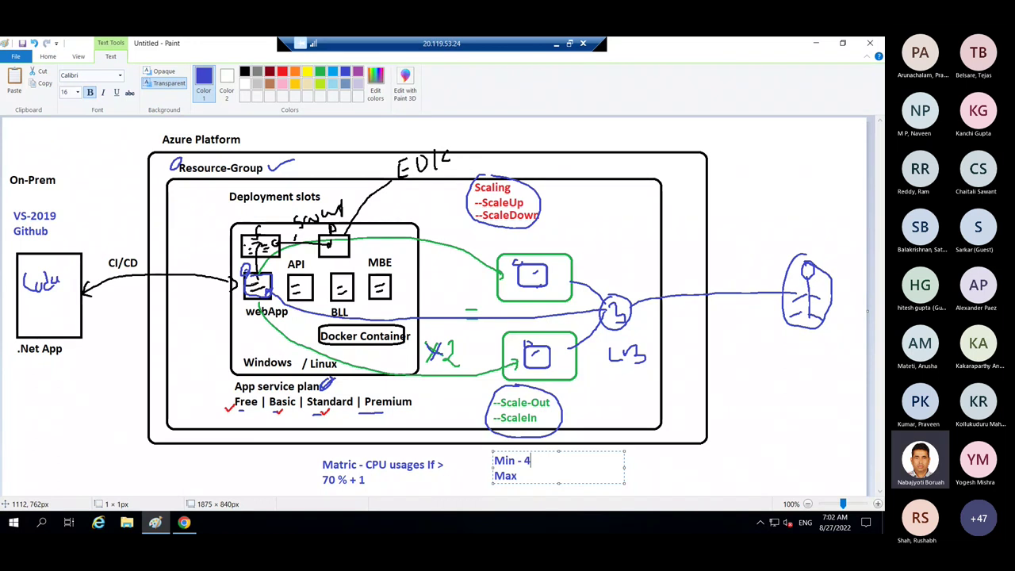
click(517, 476)
text(- )
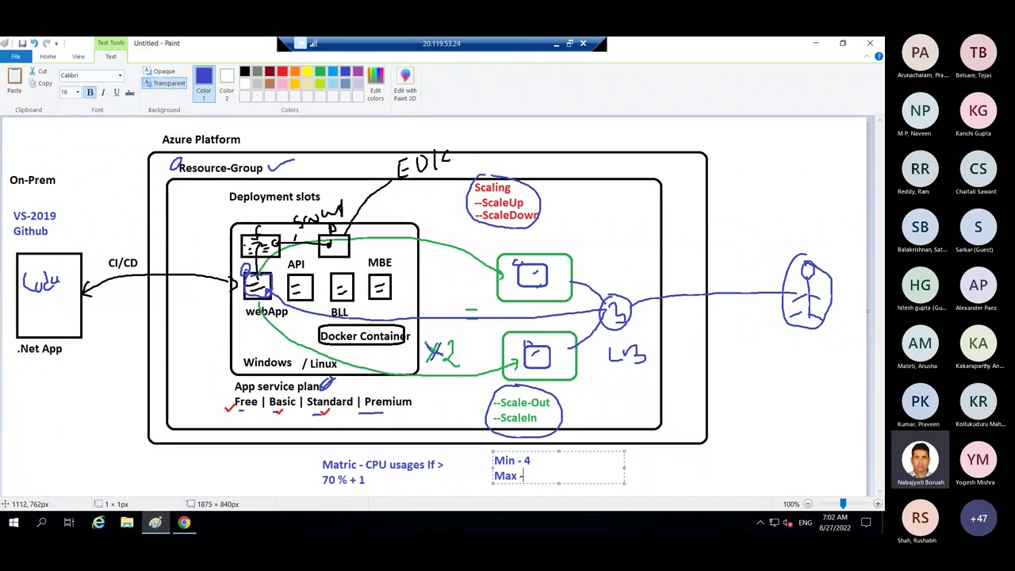
text(8)
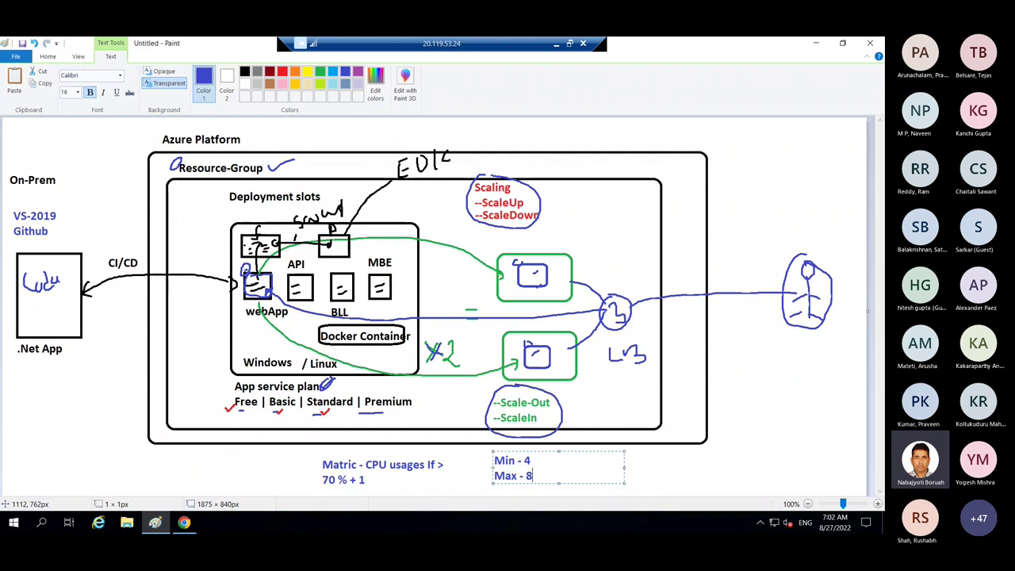
key(Return)
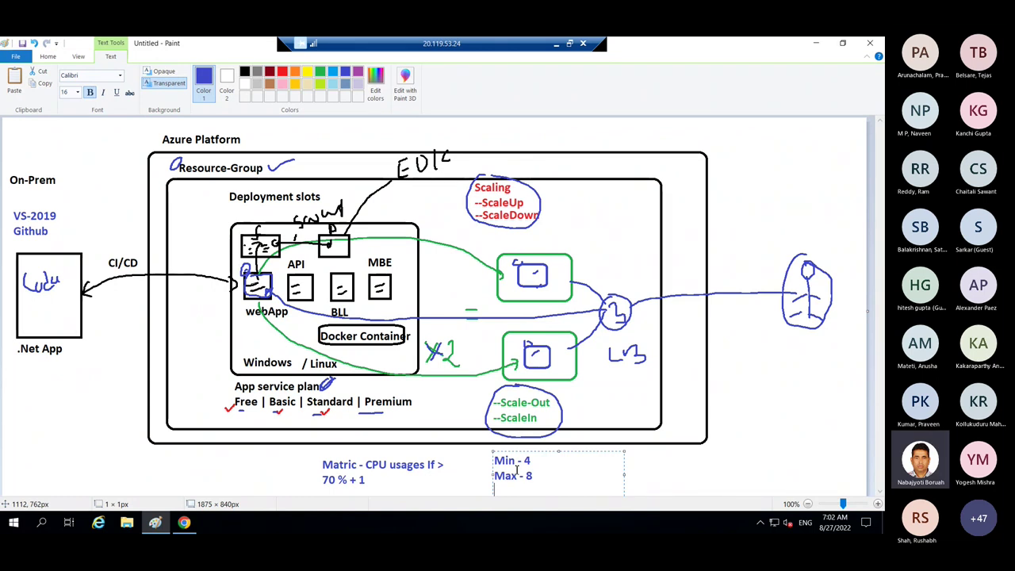
text(Default)
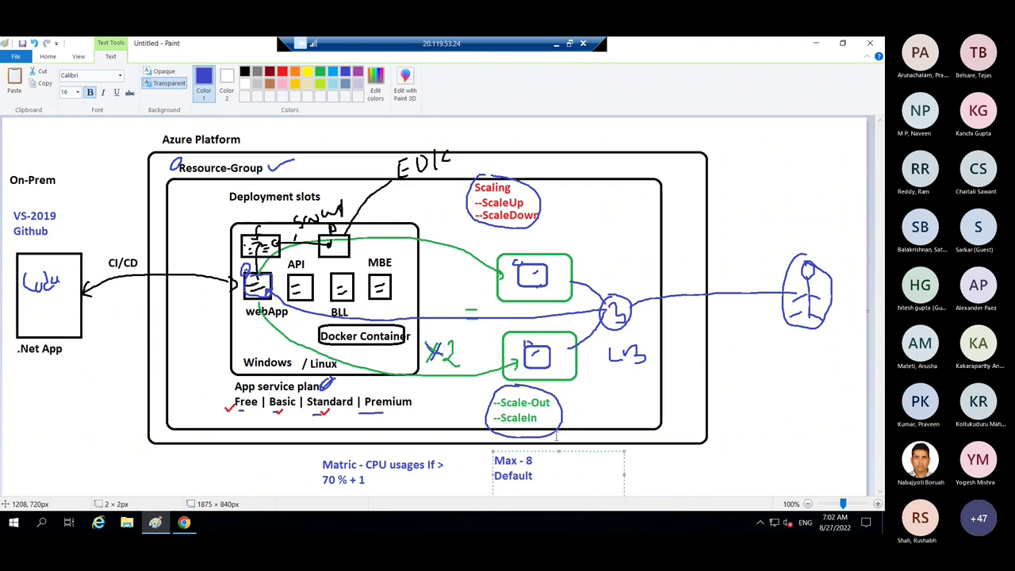
drag(559, 449, 554, 458)
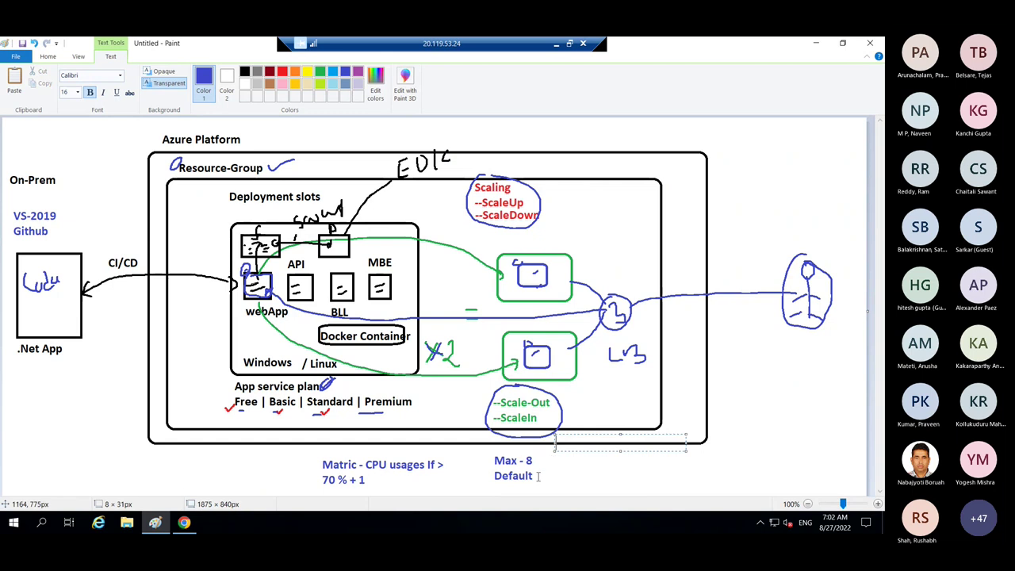
click(539, 476)
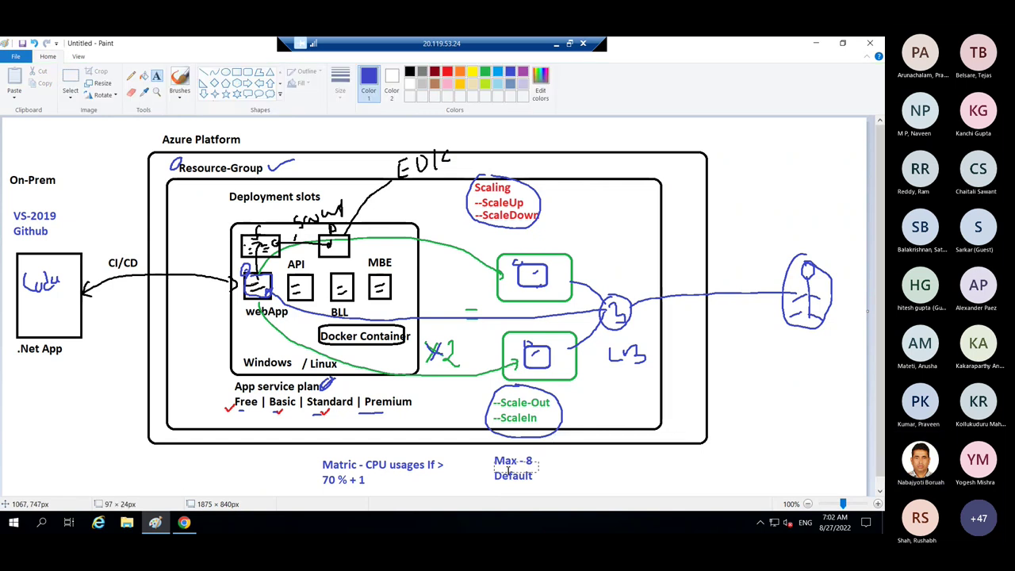
drag(493, 459, 624, 477)
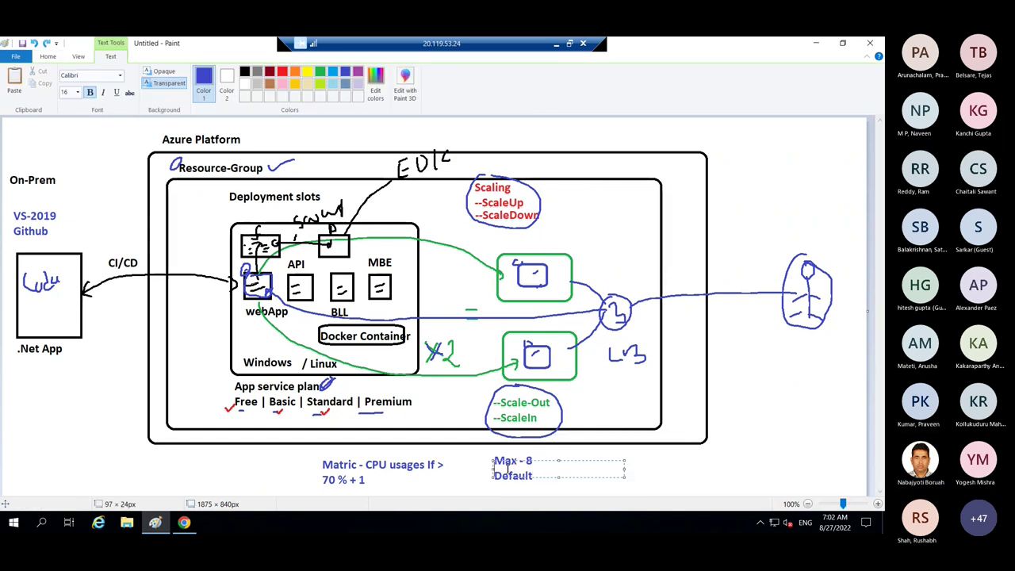
click(506, 468)
click(620, 460)
click(649, 460)
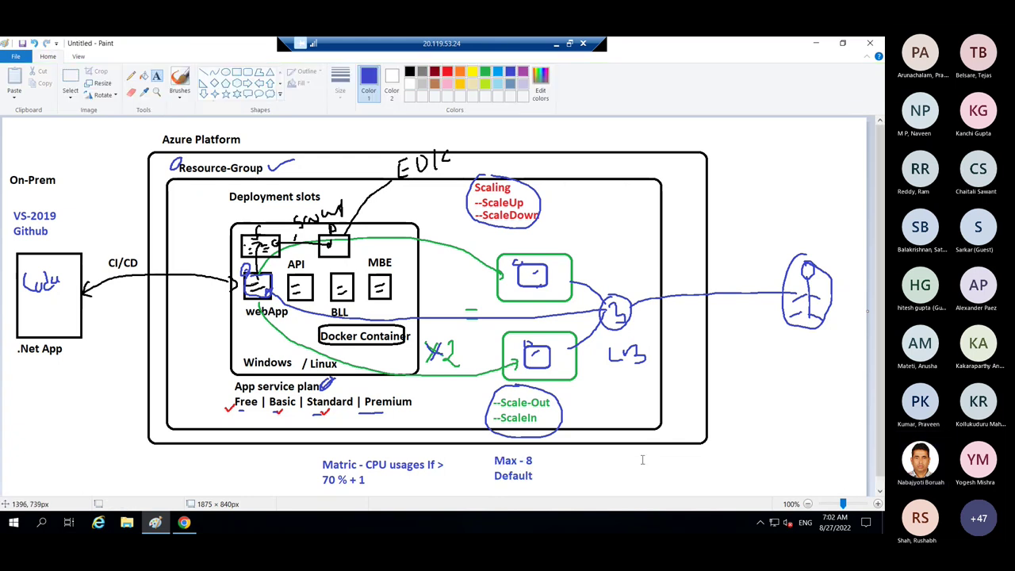
key(ctrl+z)
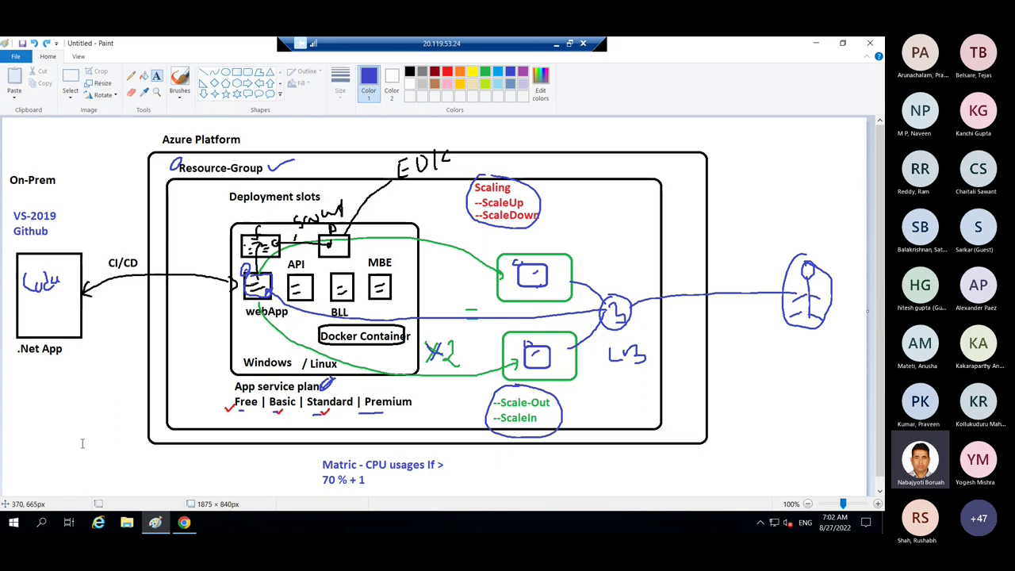
- Type a three-line note 'Min-4', 'Max-8', 'Default -4' at the canvas's left side
click(18, 398)
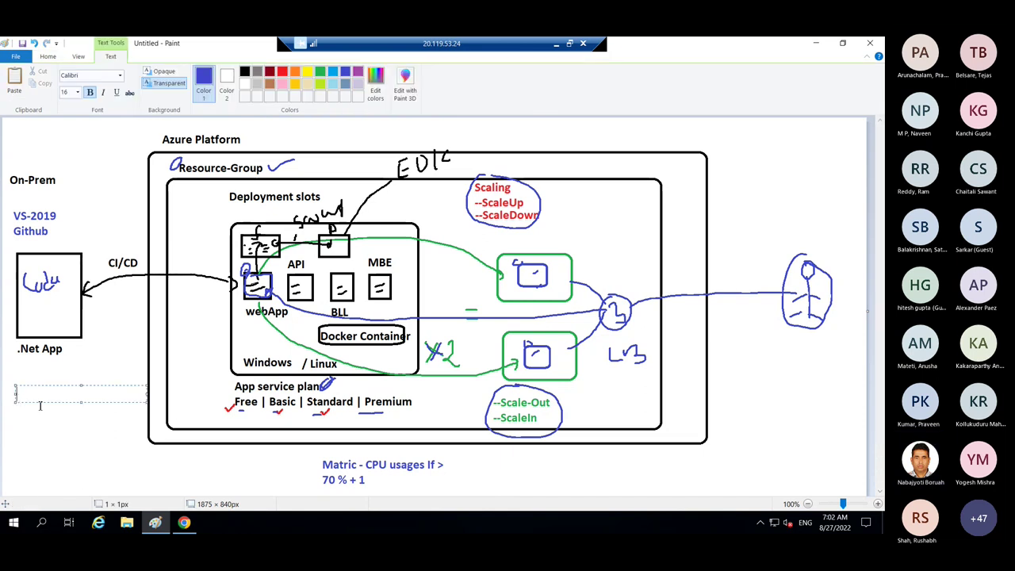
text(Min)
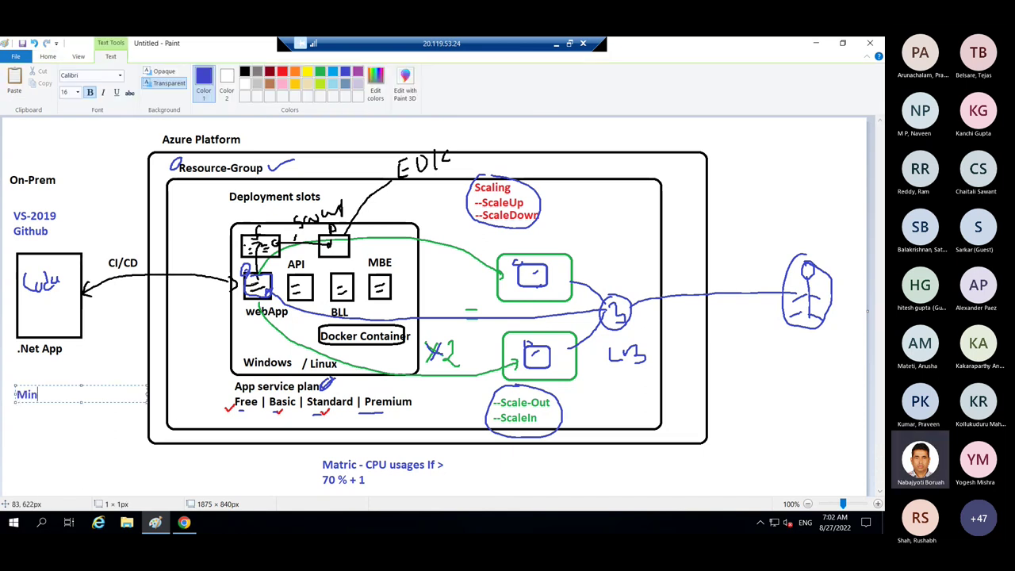
text(-)
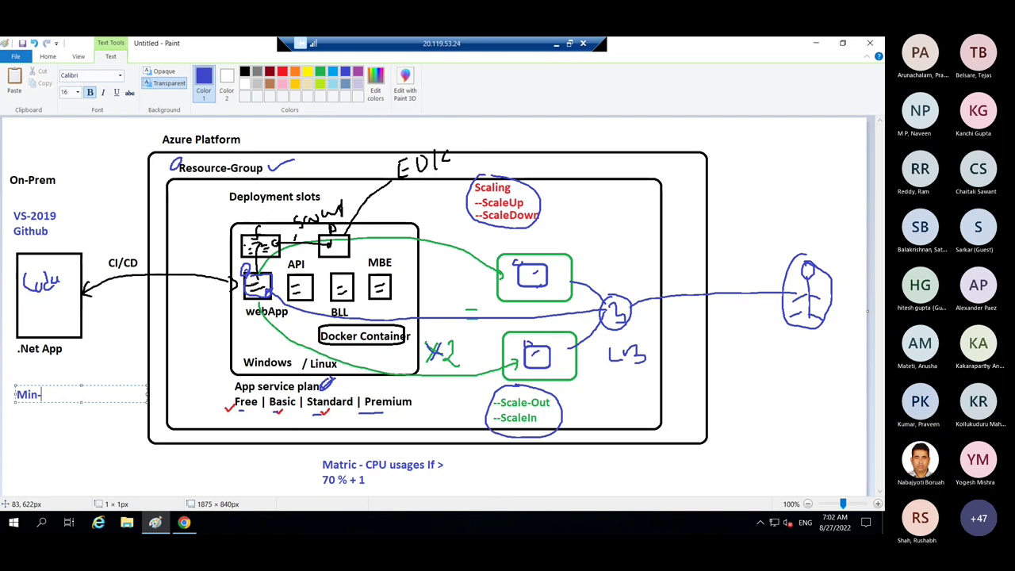
text(4)
key(Return)
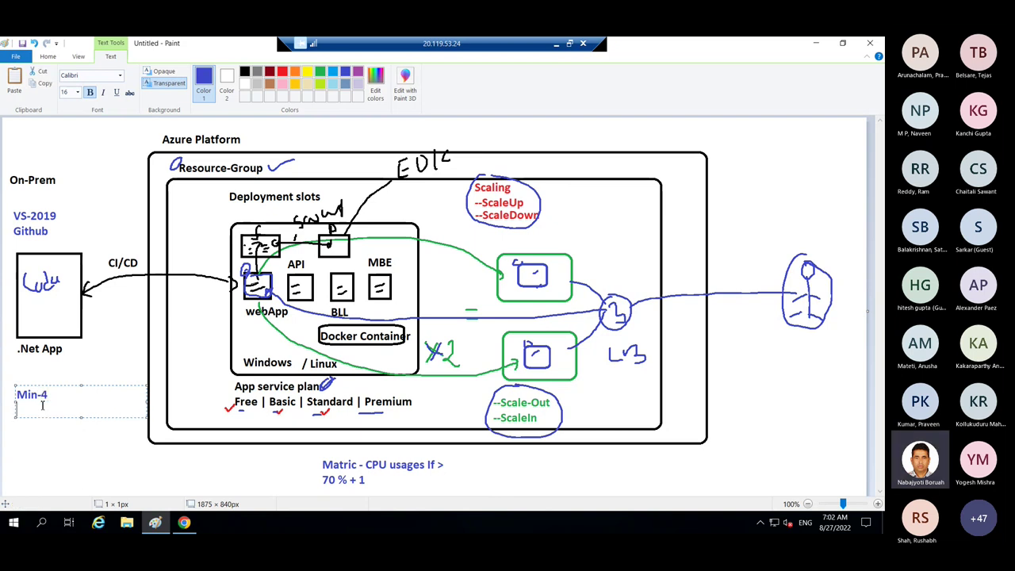
text(Max-)
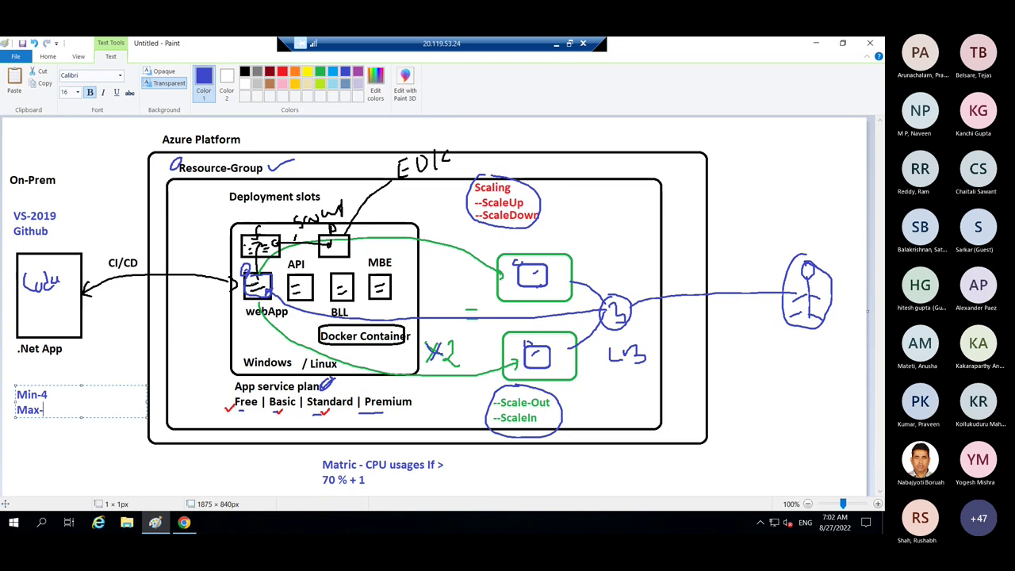
text(8)
key(Return)
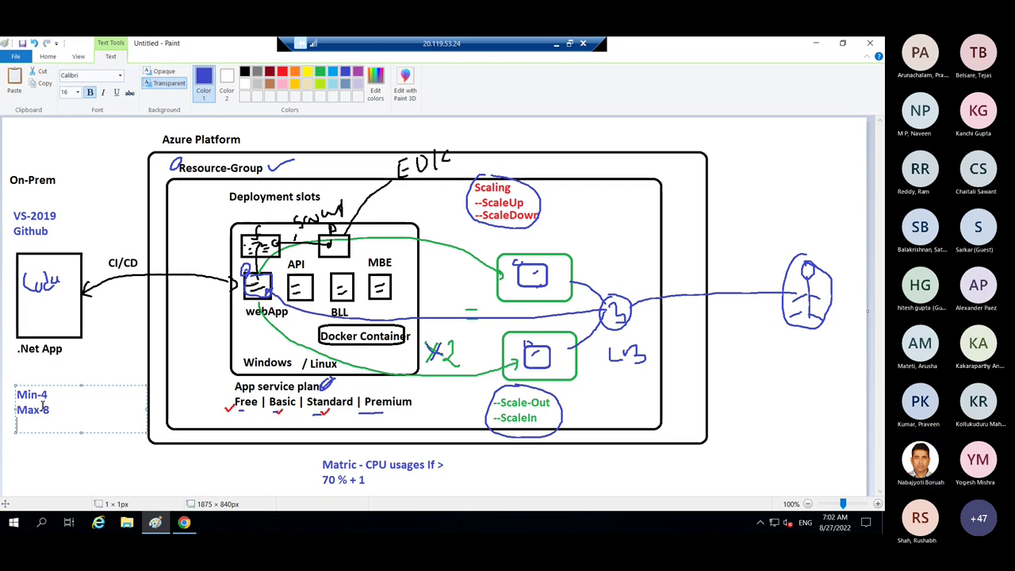
text(Default)
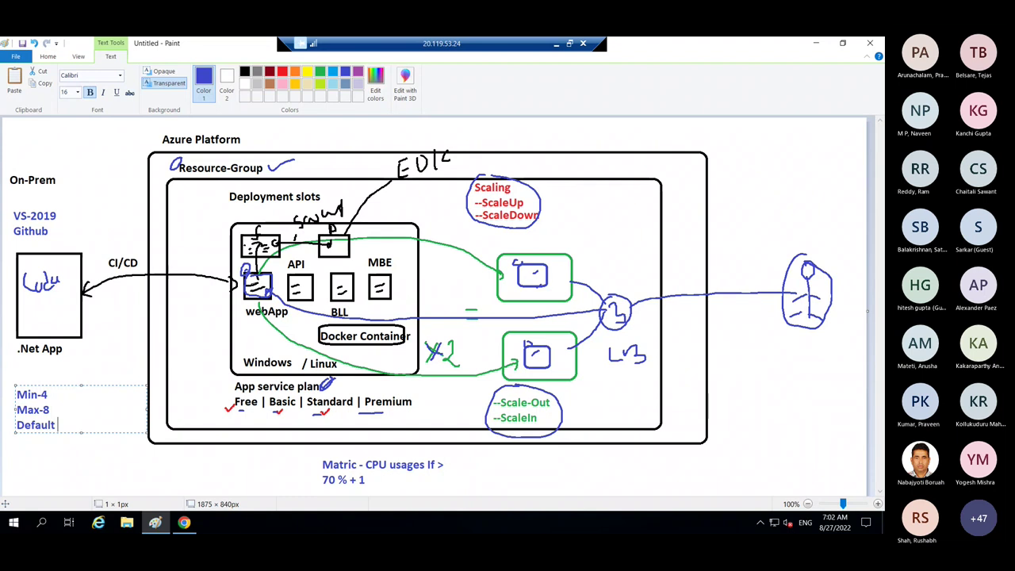
text(-)
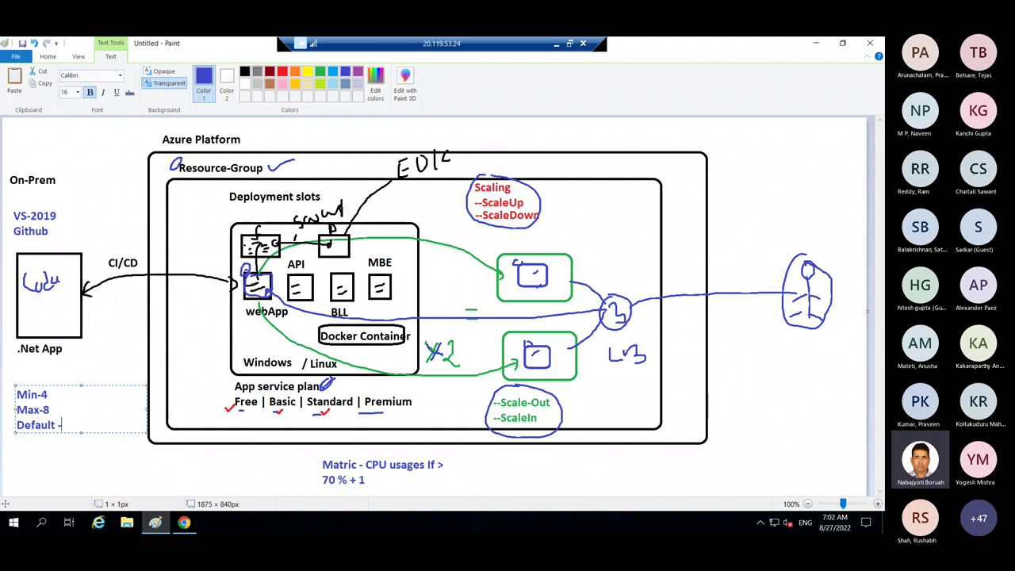
text(4)
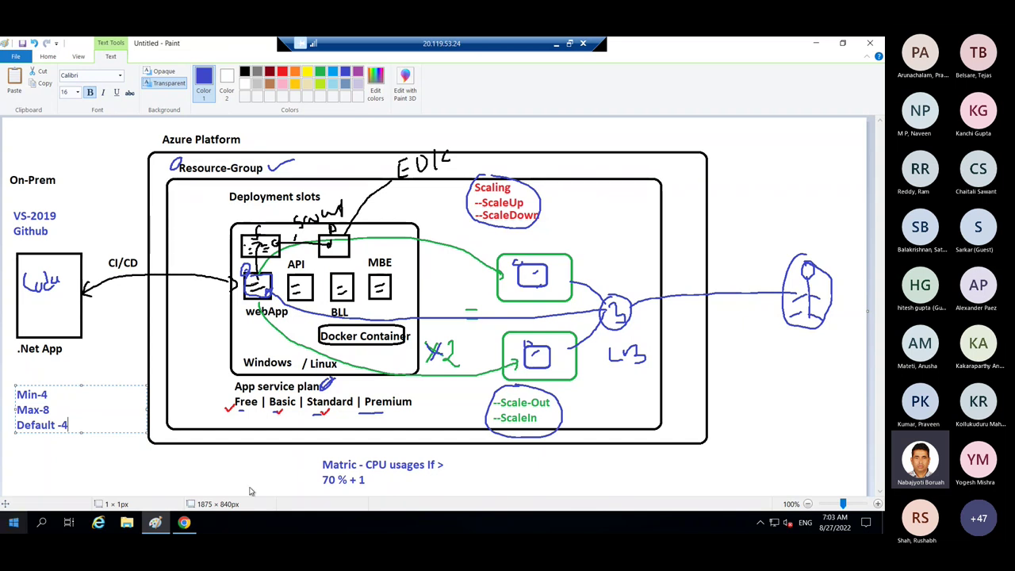
- In the browser's autoscale instance limits, enter Minimum 4, Maximum 8 and Default 4
click(183, 522)
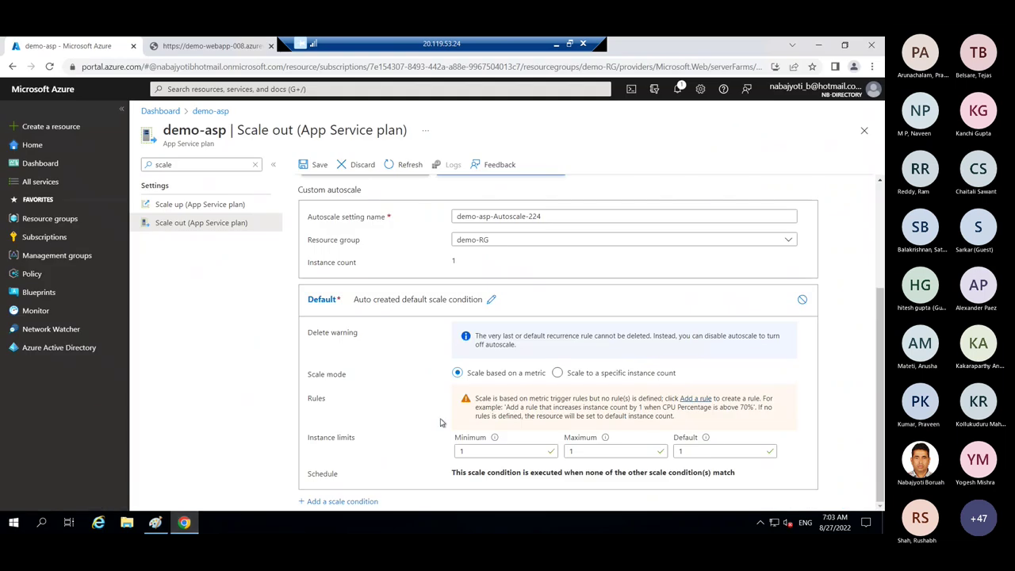
double_click(478, 452)
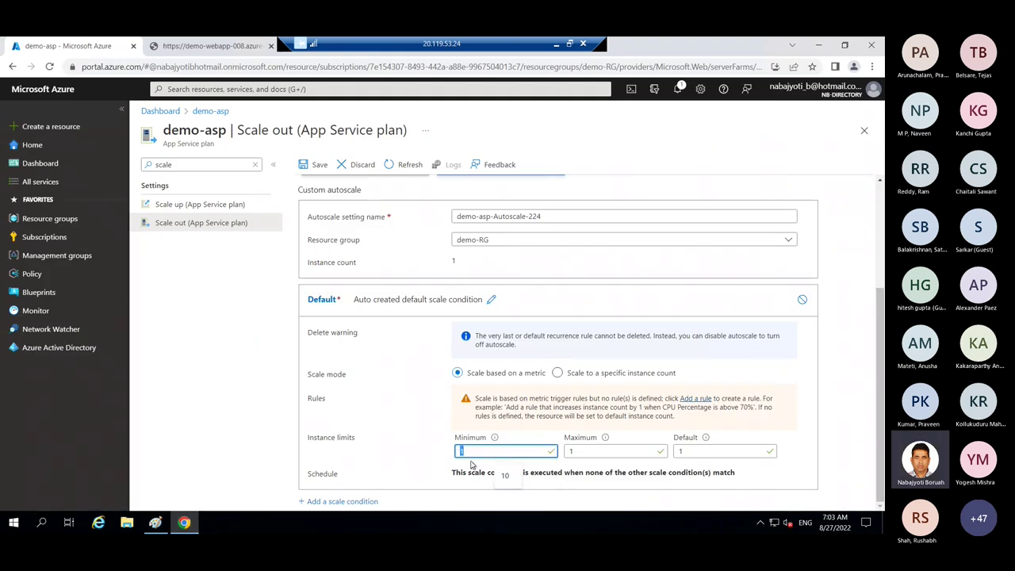
text(4)
double_click(568, 452)
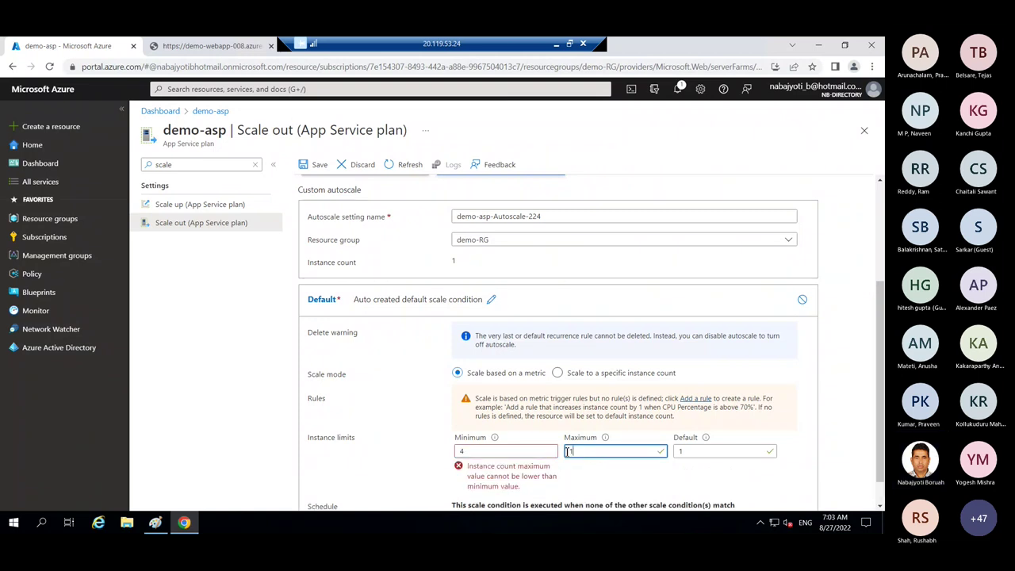
text(8)
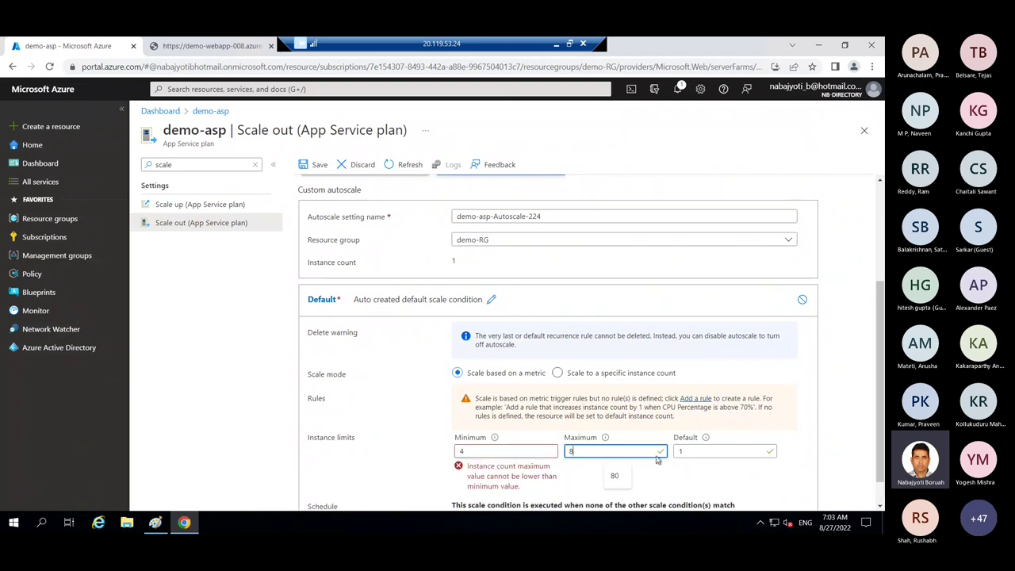
double_click(678, 450)
text(4)
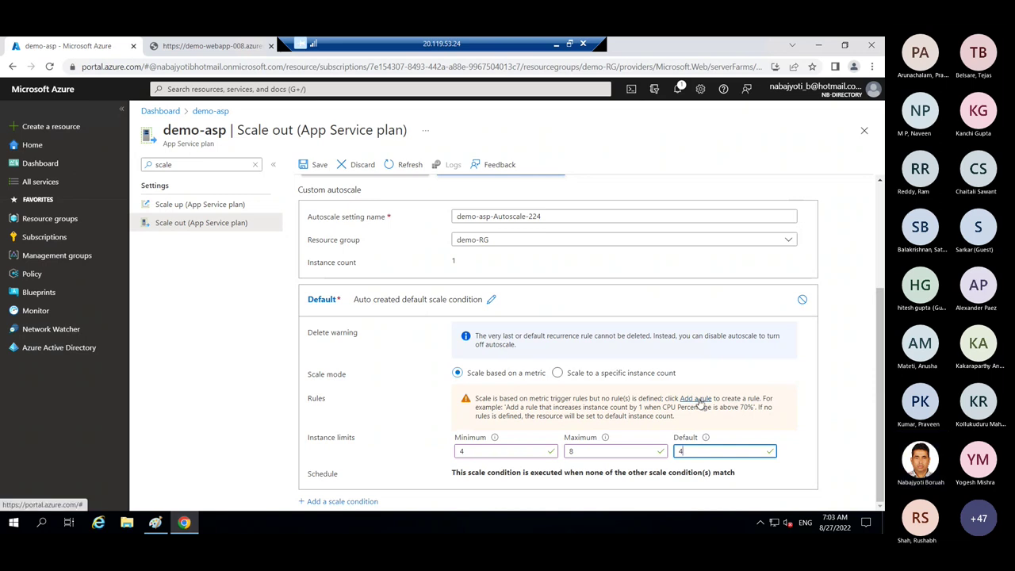
- Add a scale rule: CPU Percentage > 70 over 10 minutes increases count by 1
click(700, 400)
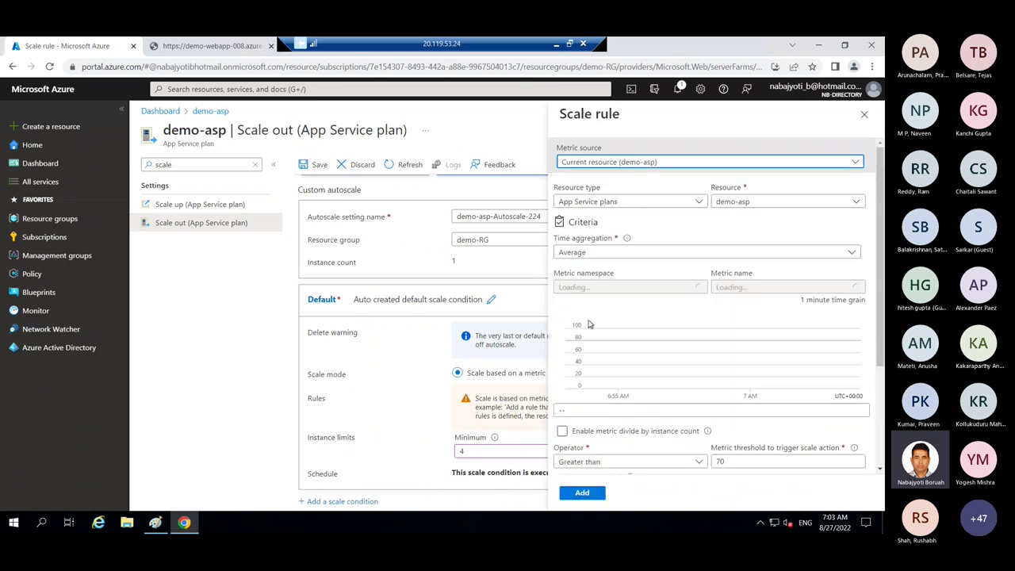
drag(881, 325, 881, 386)
scroll(881, 387, down, 1)
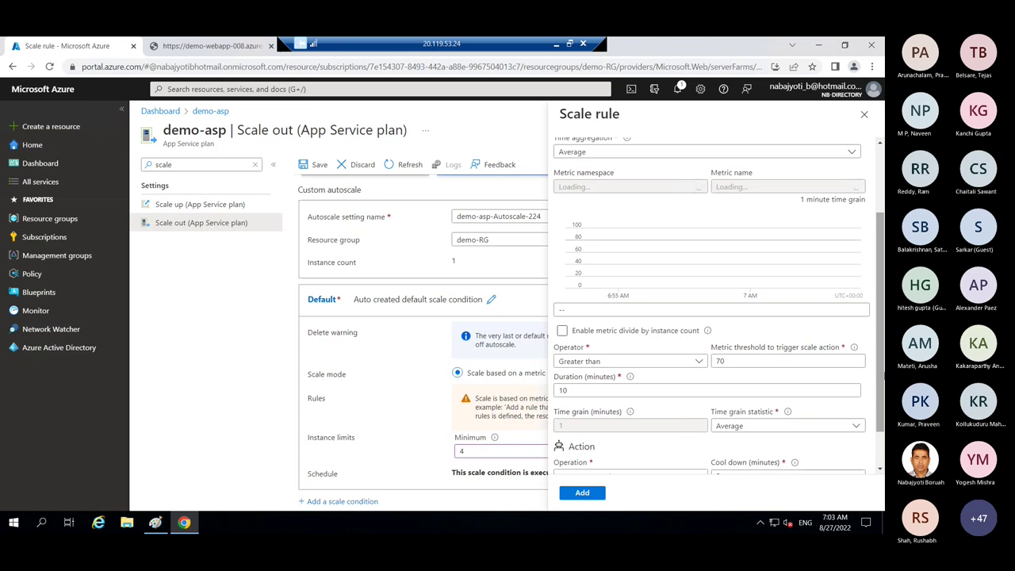
drag(883, 372, 883, 301)
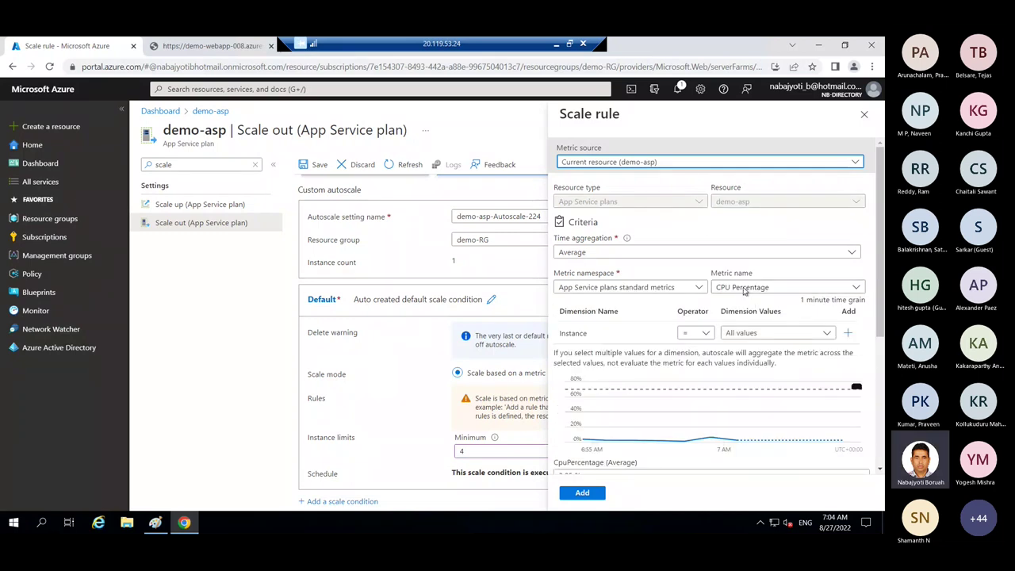
scroll(877, 317, down, 3)
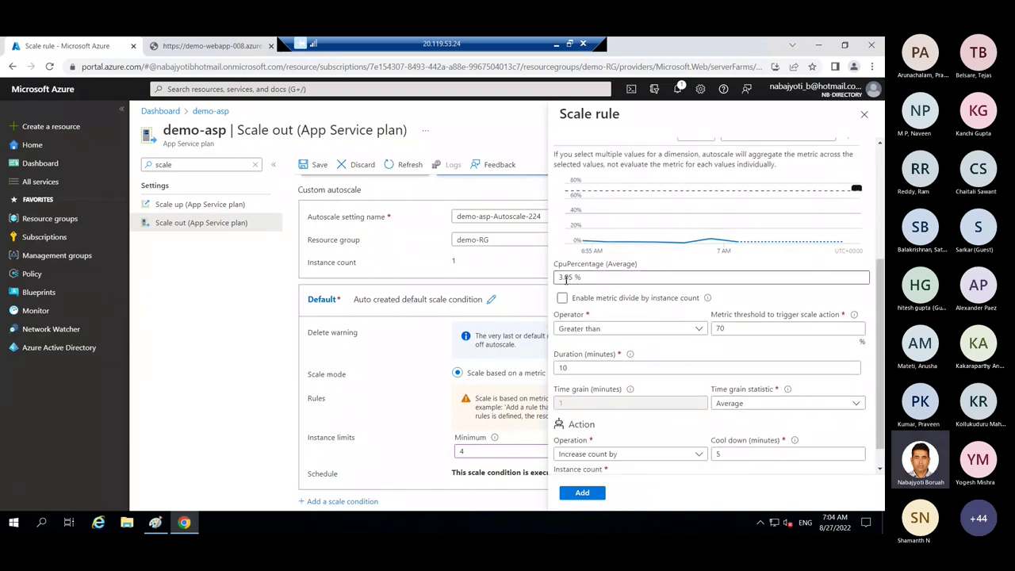
click(717, 328)
double_click(717, 328)
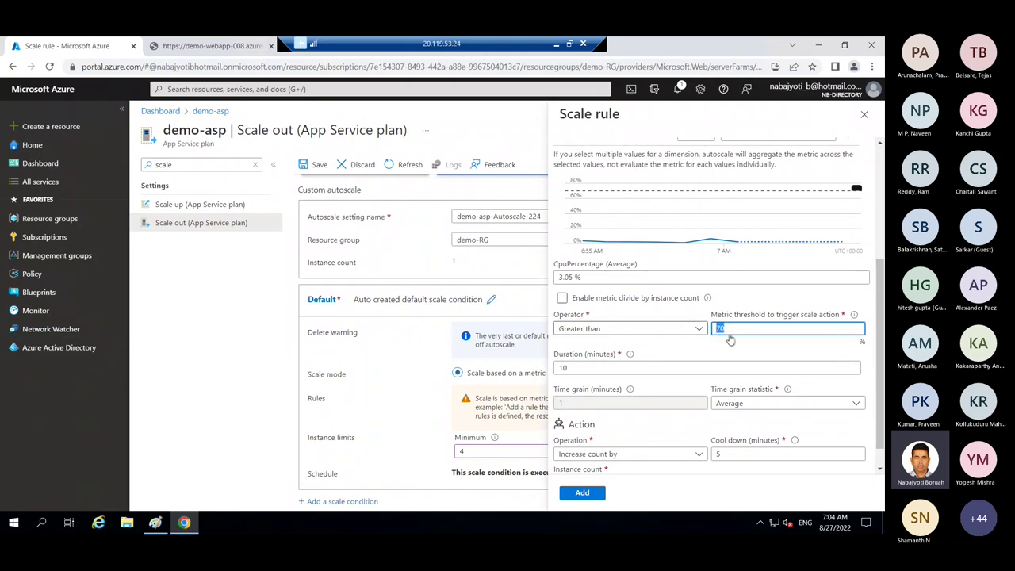
scroll(880, 354, down, 1)
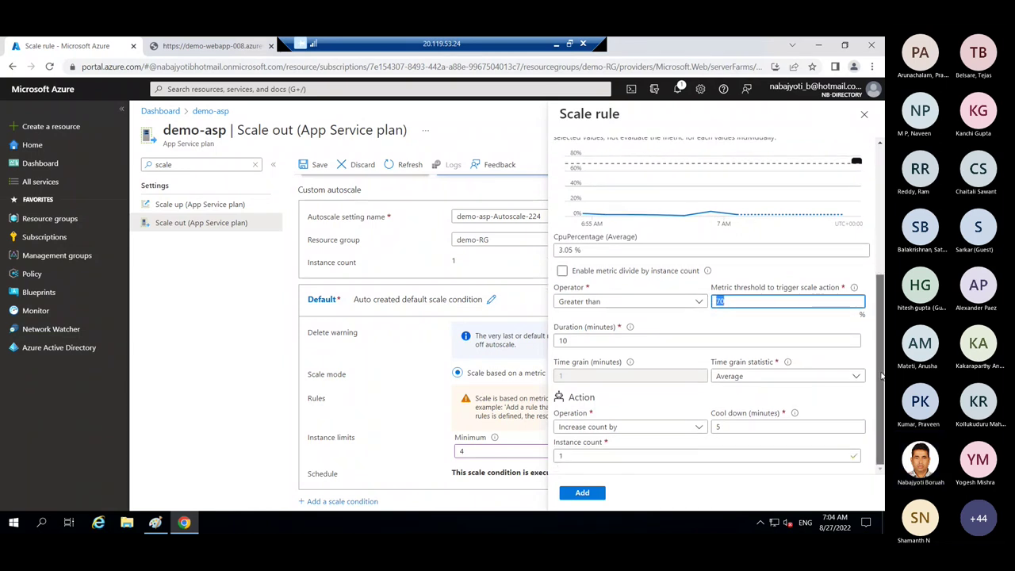
double_click(561, 341)
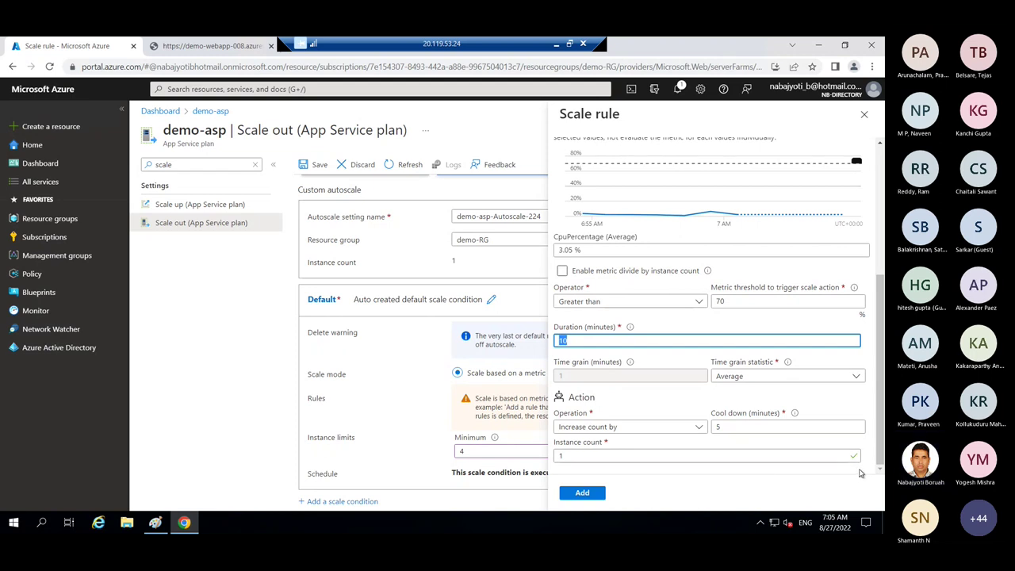
click(582, 493)
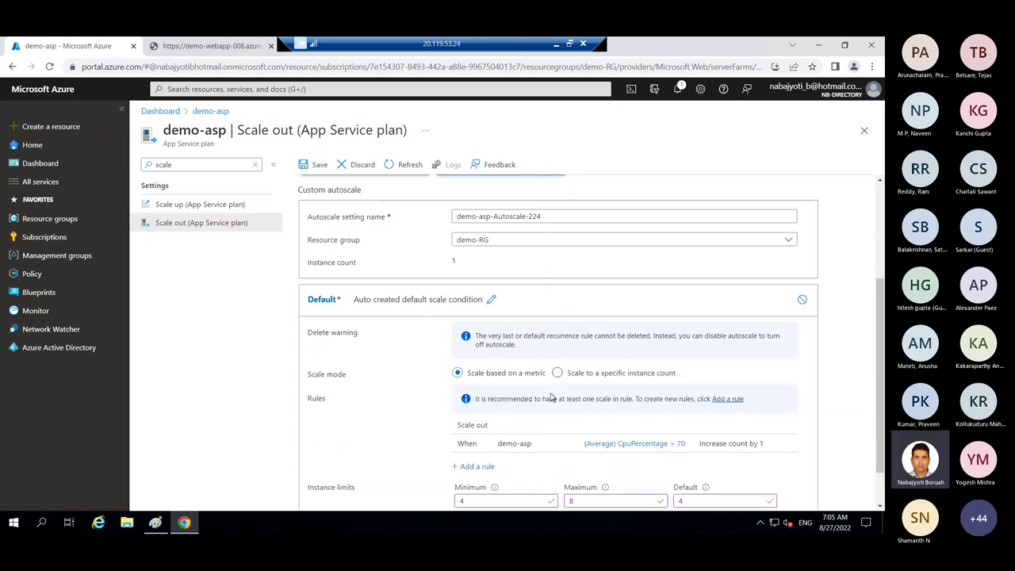
drag(882, 389, 877, 454)
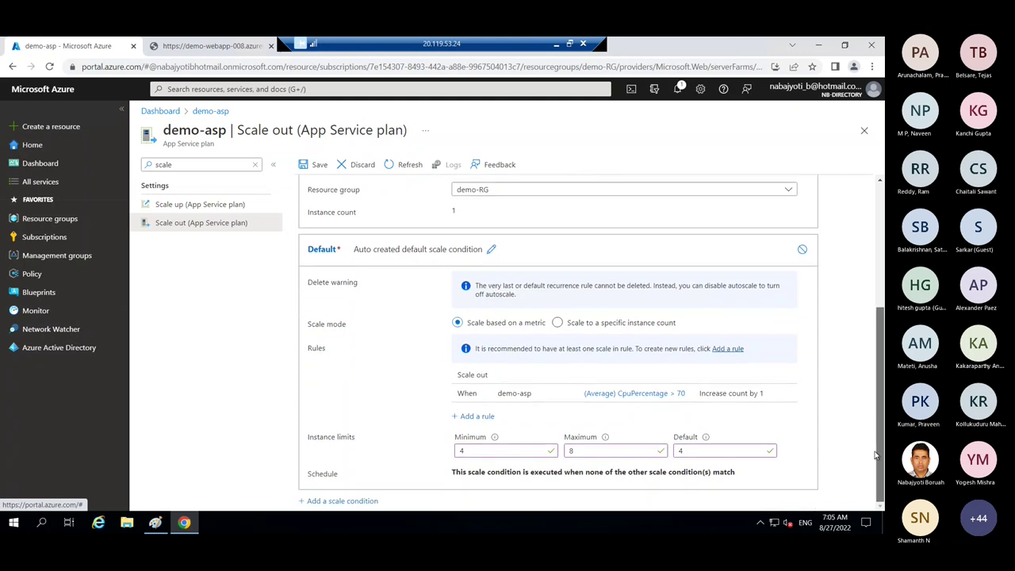
- Add a second rule: CPU Percentage less than 50 decreases the instance count by 1
click(475, 416)
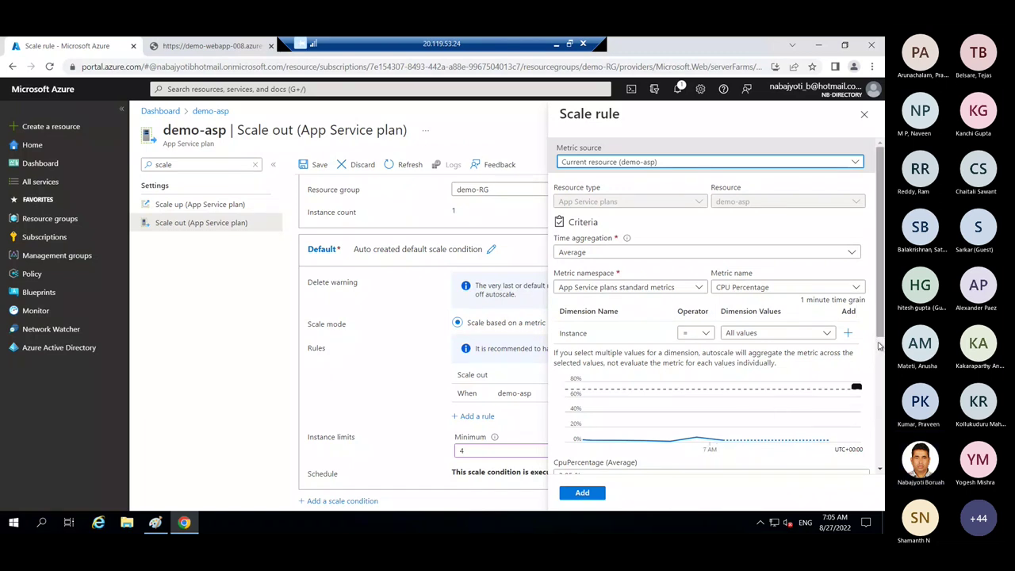
drag(880, 347, 878, 382)
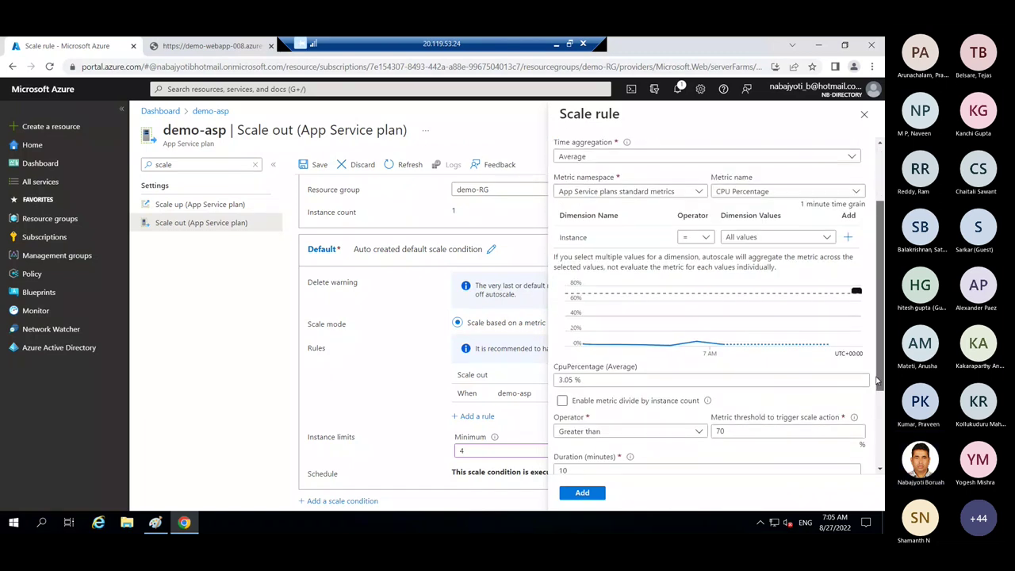
click(628, 429)
click(575, 358)
click(718, 429)
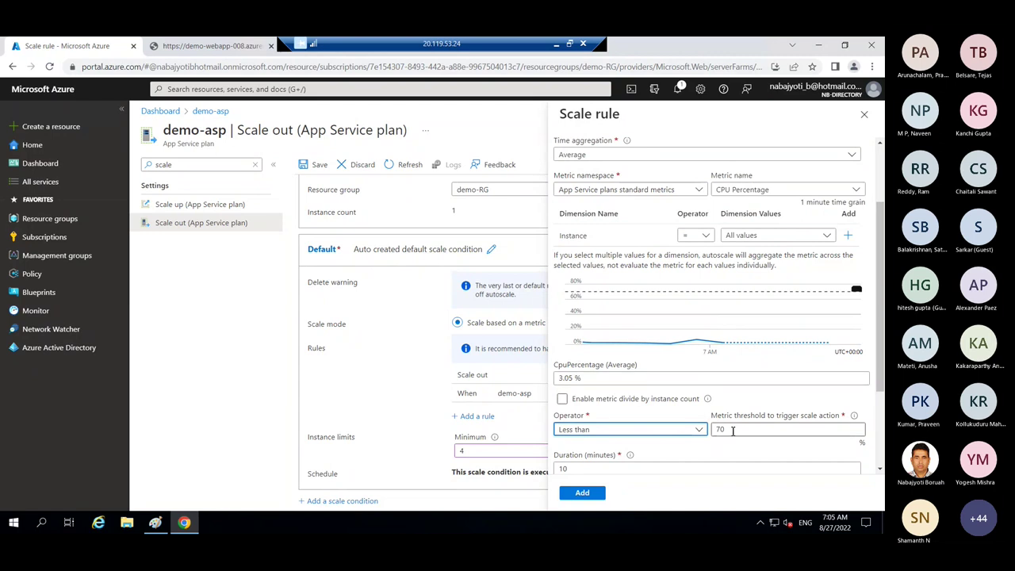
double_click(718, 429)
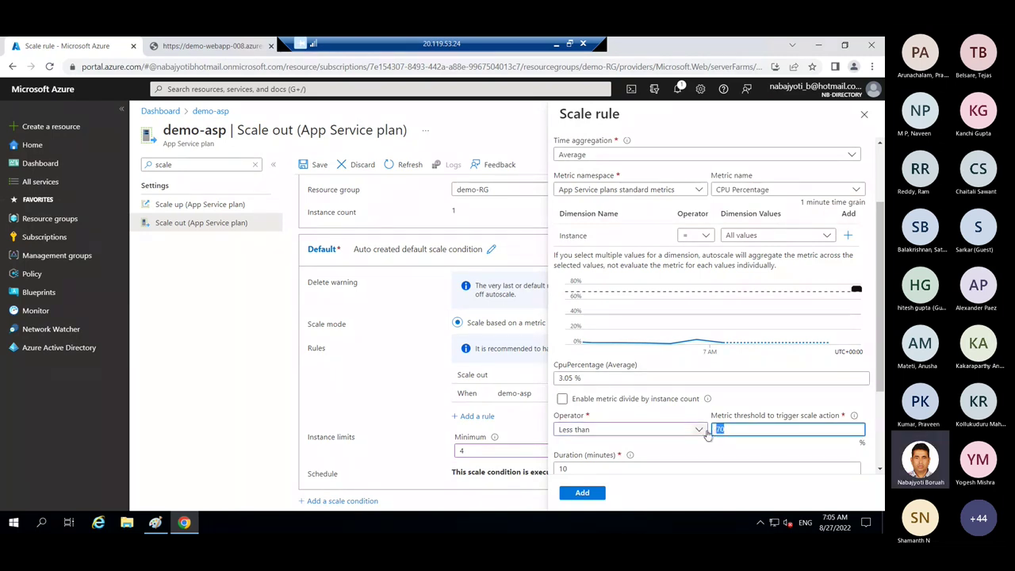
text(50)
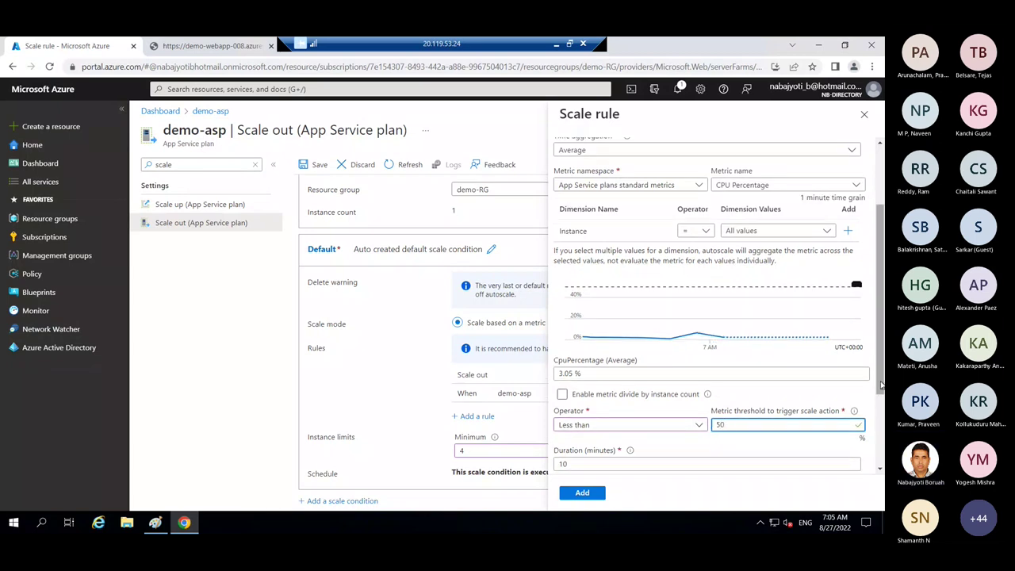
scroll(881, 452, down, 2)
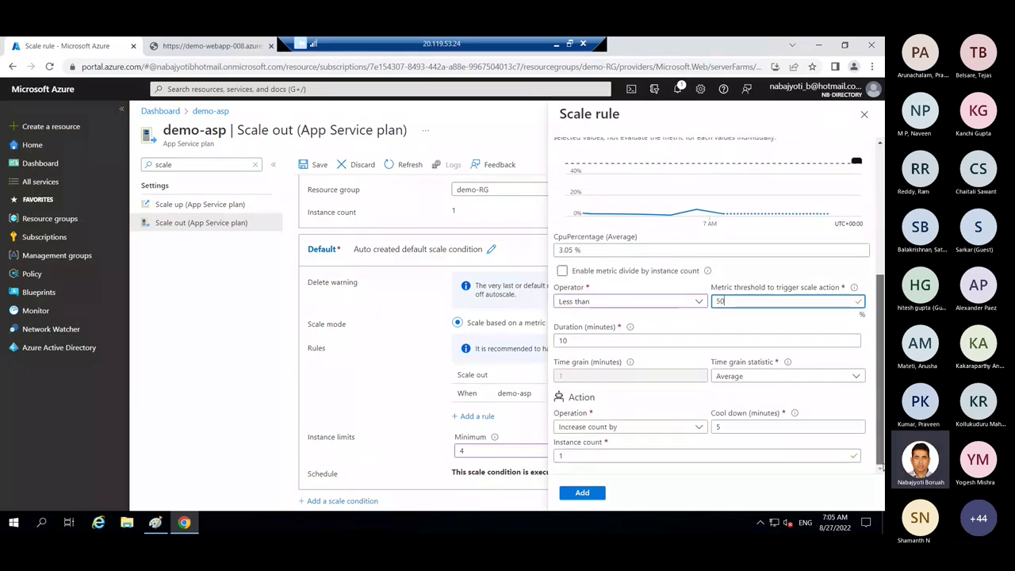
click(659, 428)
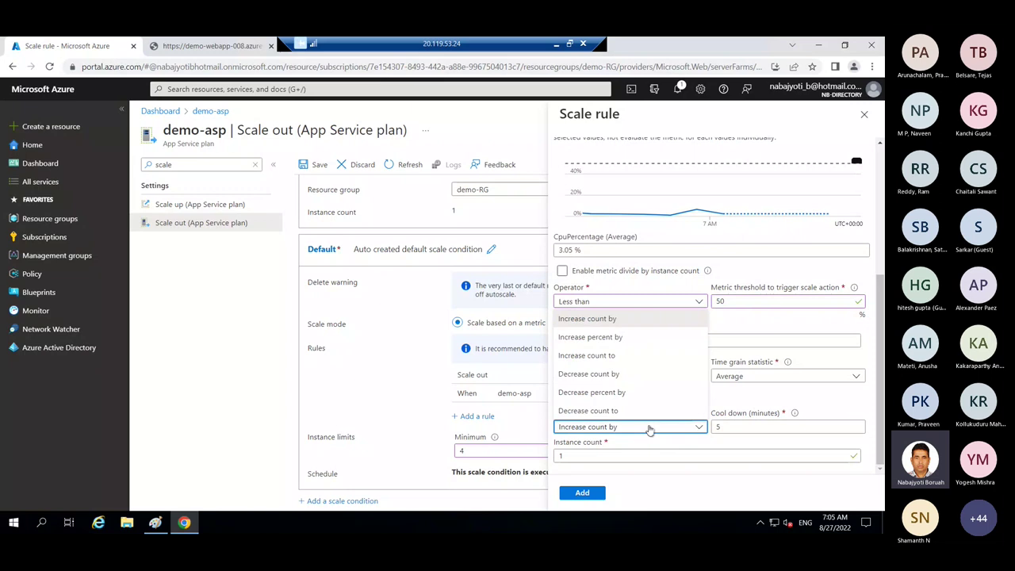
click(600, 374)
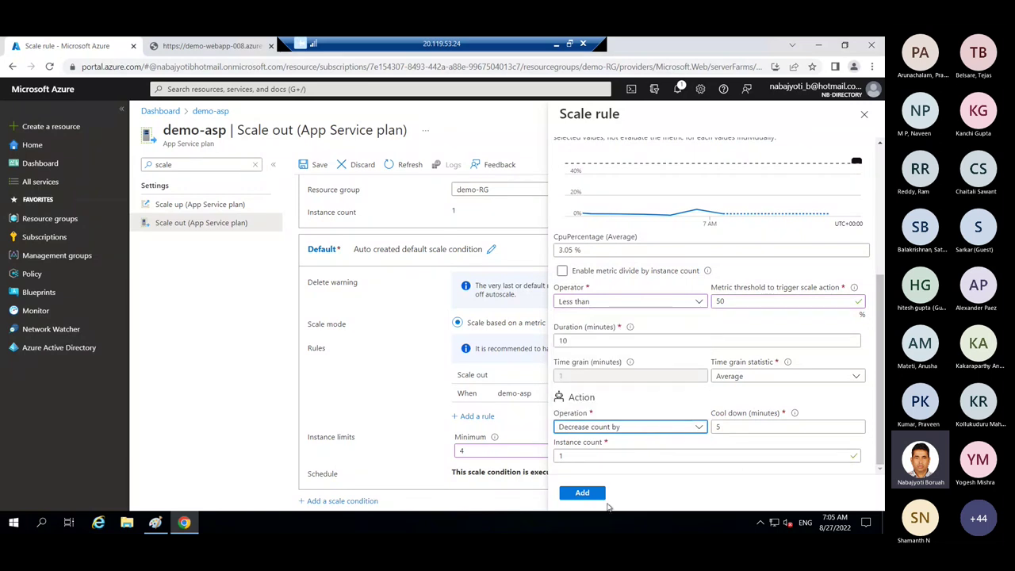
click(584, 493)
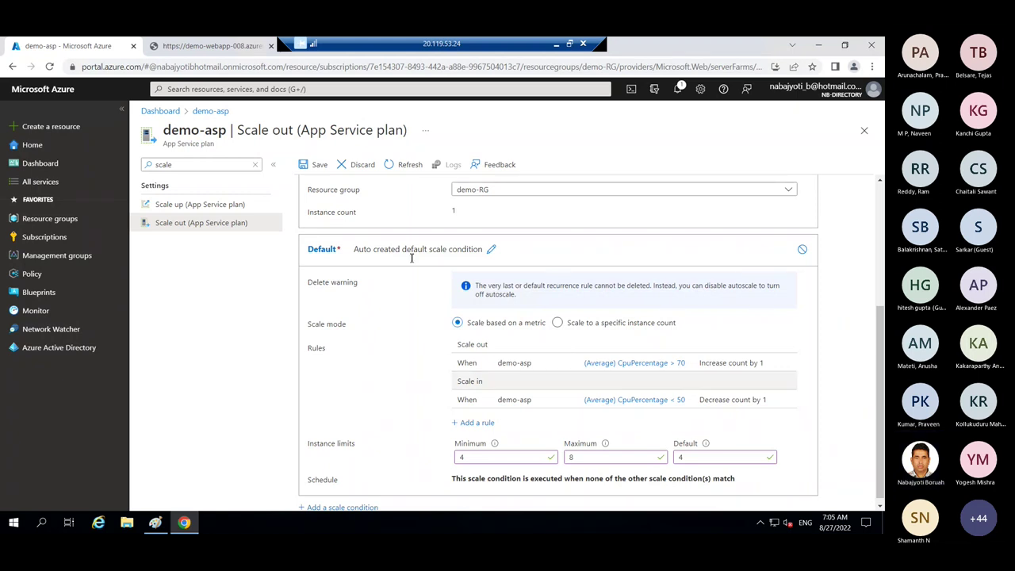
- Save the demo-asp-Autoscale-224 autoscale setting and close the Scale out blade
click(314, 164)
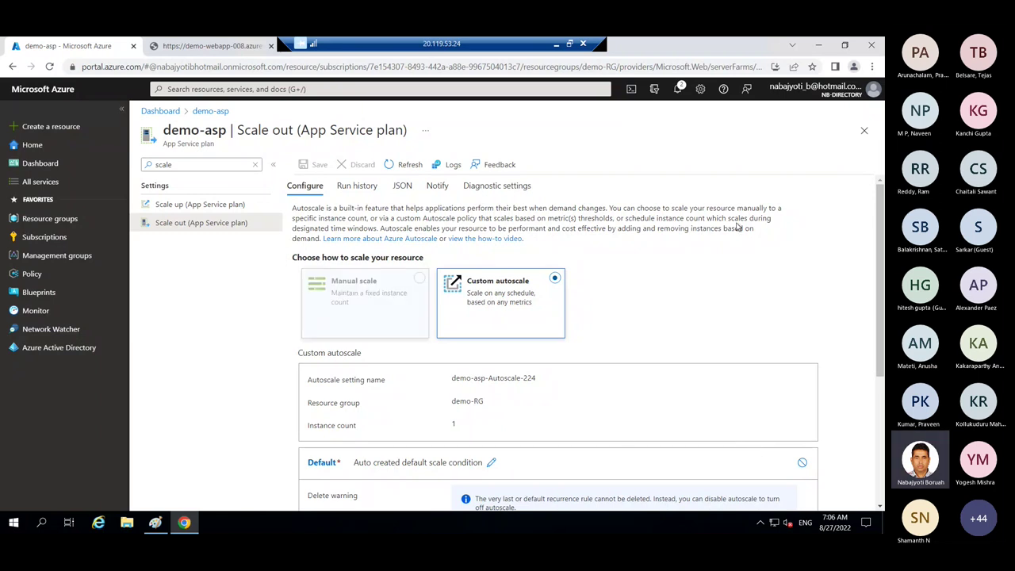
click(864, 131)
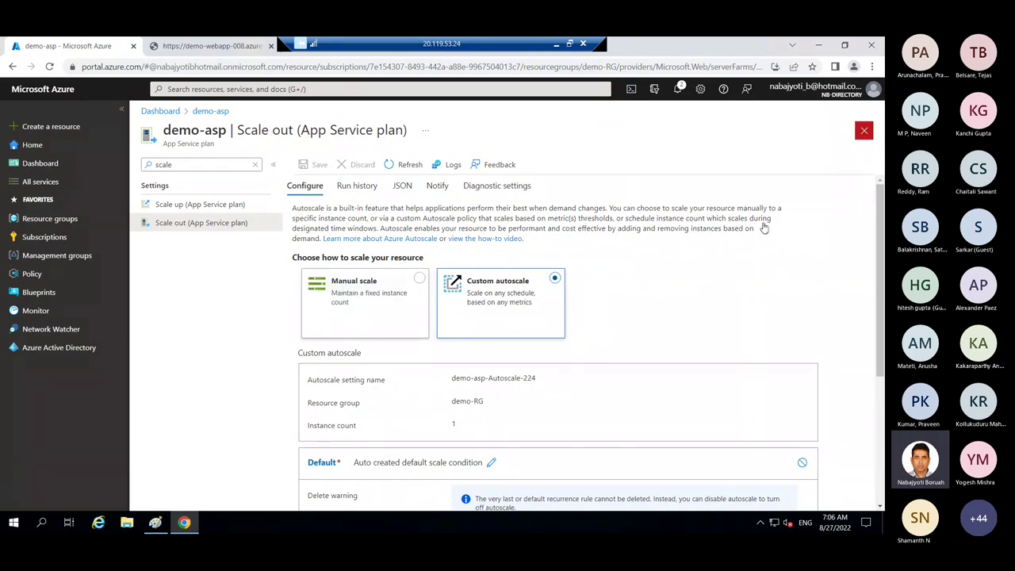
- Open demo-webapp-008 and go to the Authentication page under its Settings menu
click(290, 251)
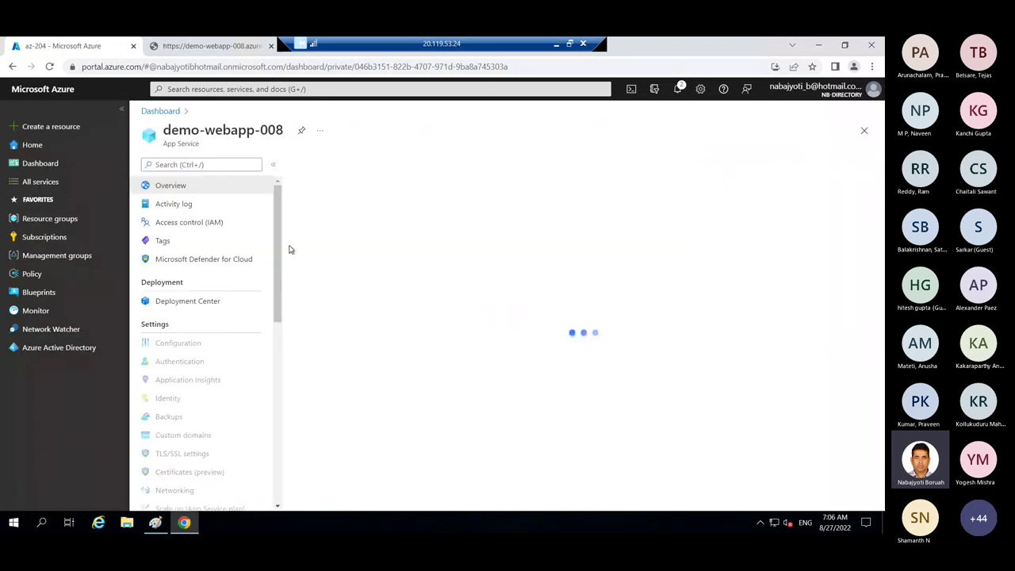
scroll(280, 281, down, 8)
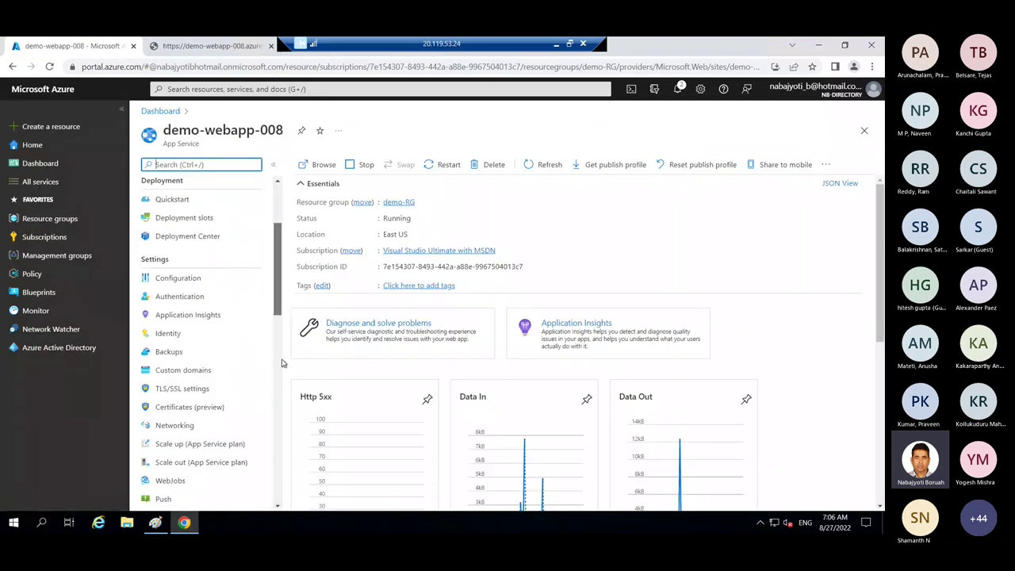
scroll(278, 253, up, 3)
scroll(278, 252, up, 10)
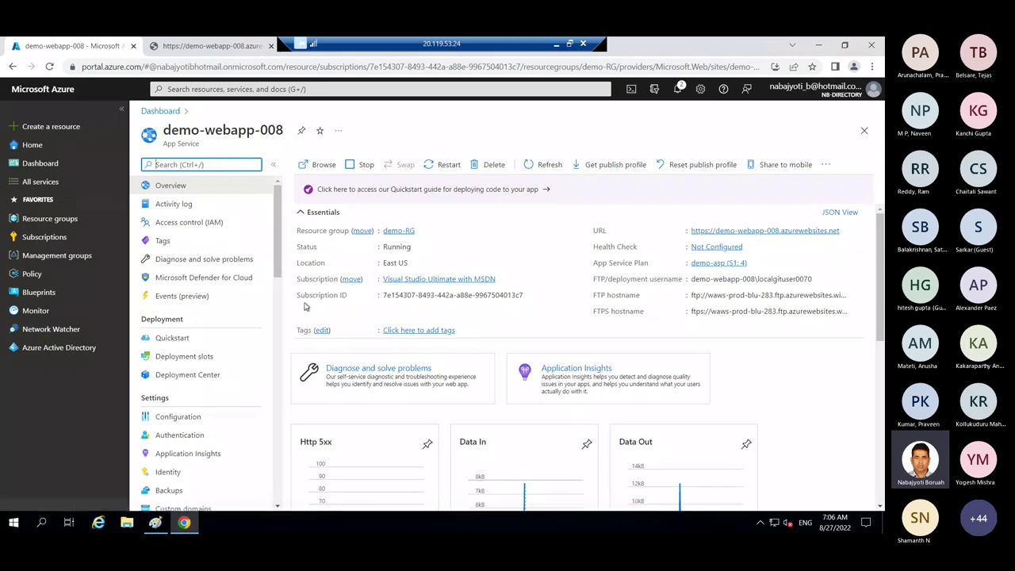
drag(280, 270, 283, 361)
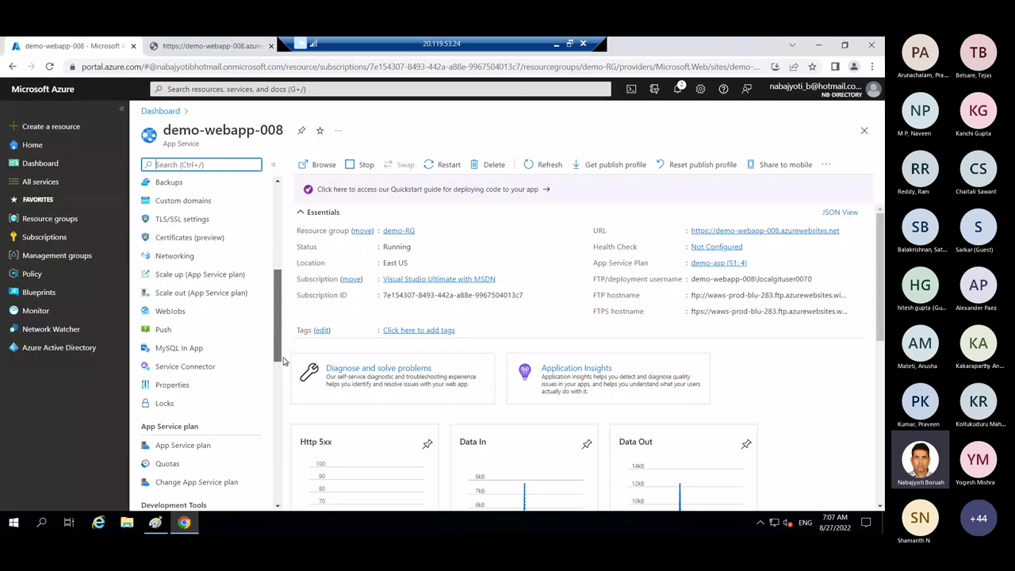
scroll(165, 262, up, 2)
click(179, 261)
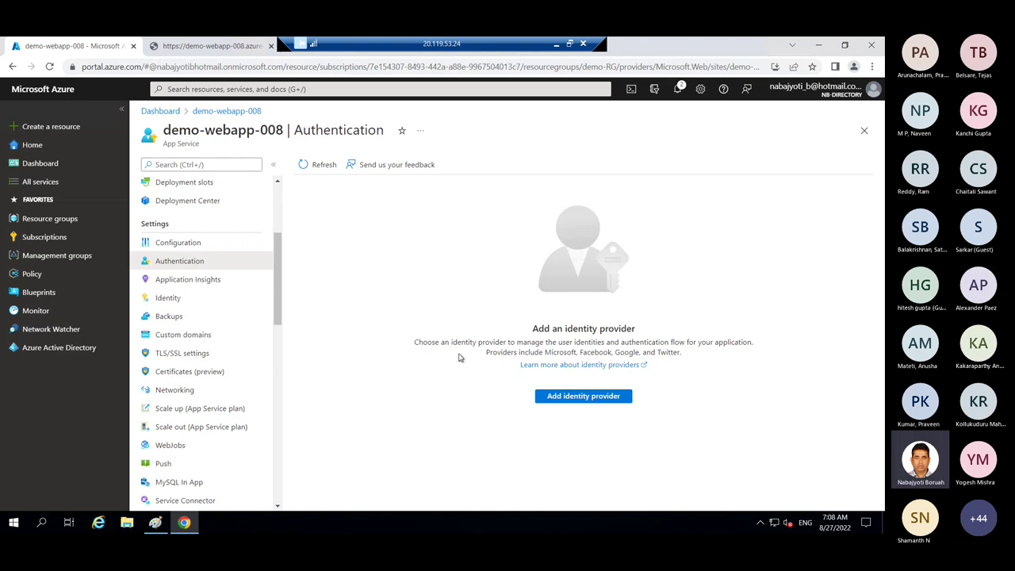
- Begin adding an identity provider and expand the Identity provider dropdown
click(582, 401)
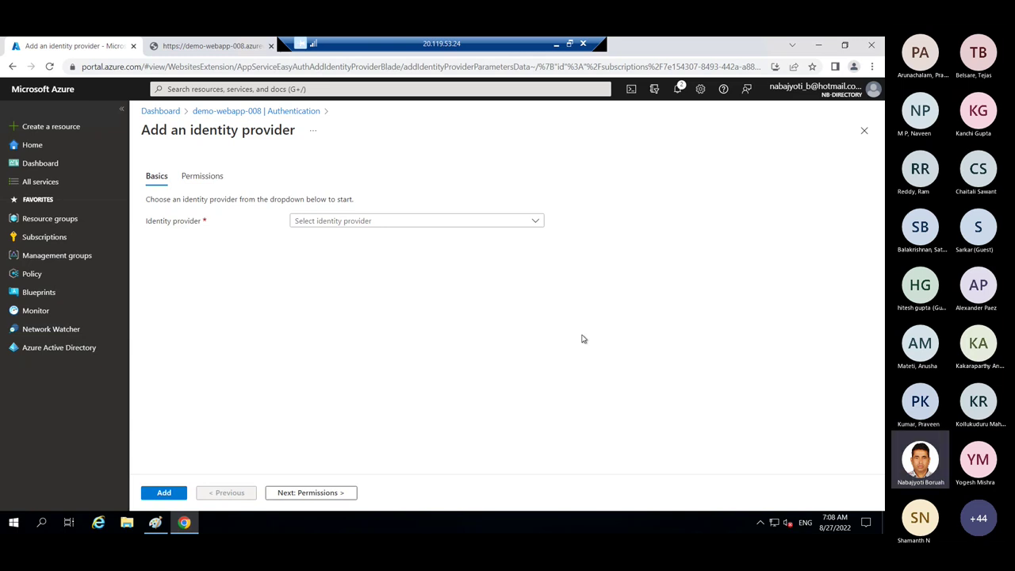
click(452, 220)
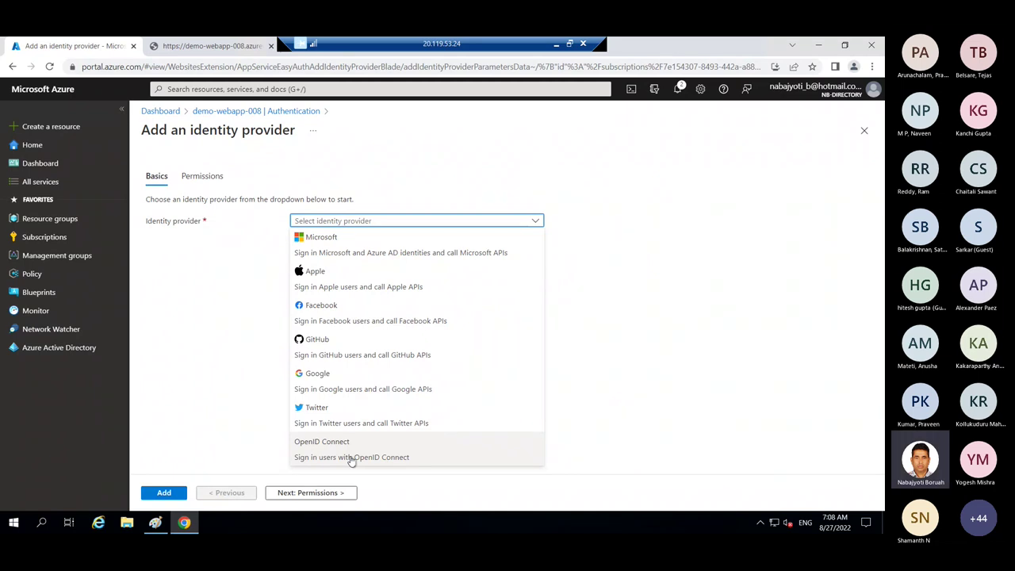
- Select Microsoft with the default demo-webapp-008 app registration, then proceed to Permissions
click(377, 252)
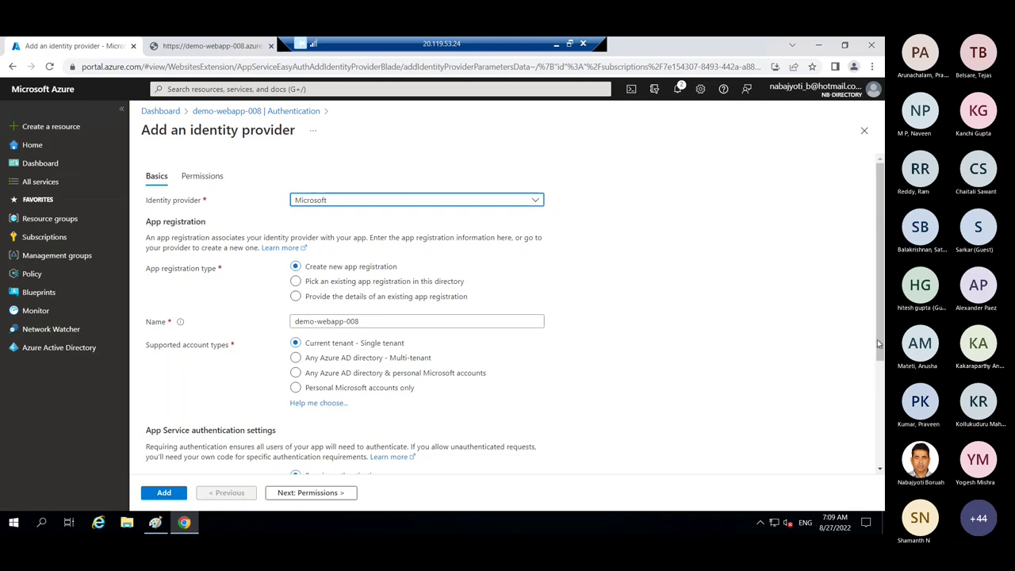
drag(878, 343, 881, 455)
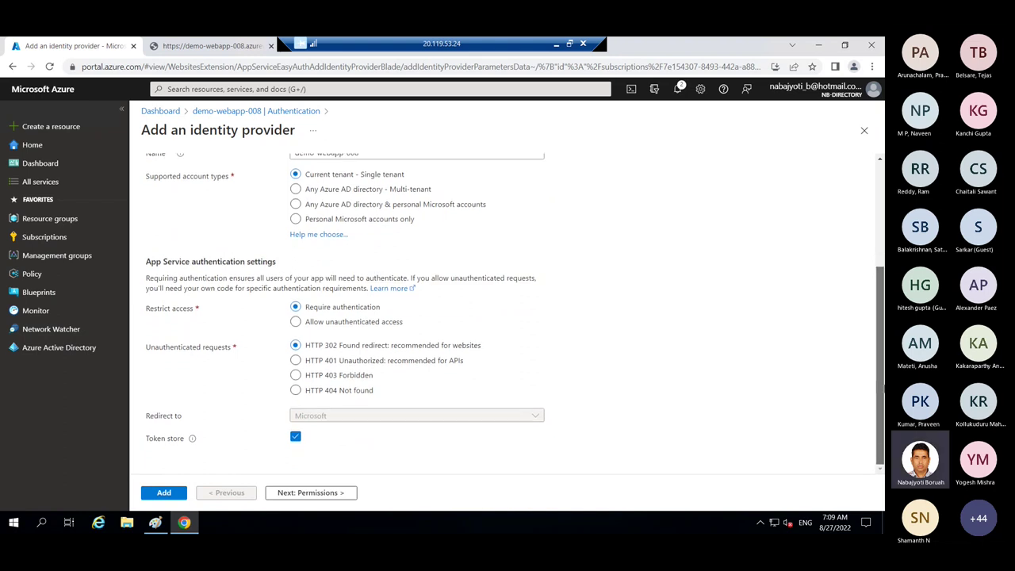
scroll(834, 274, up, 3)
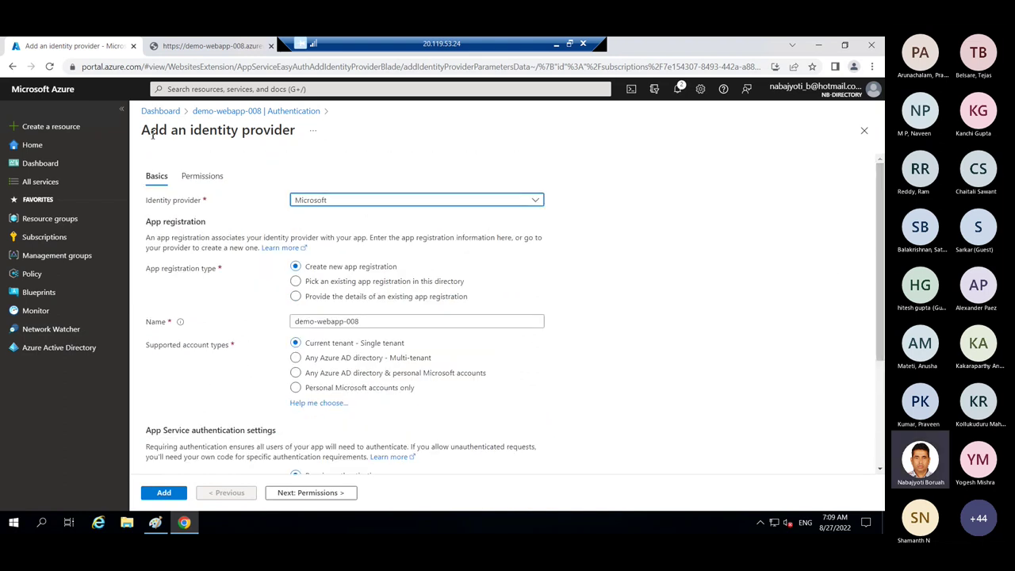
drag(150, 131, 216, 131)
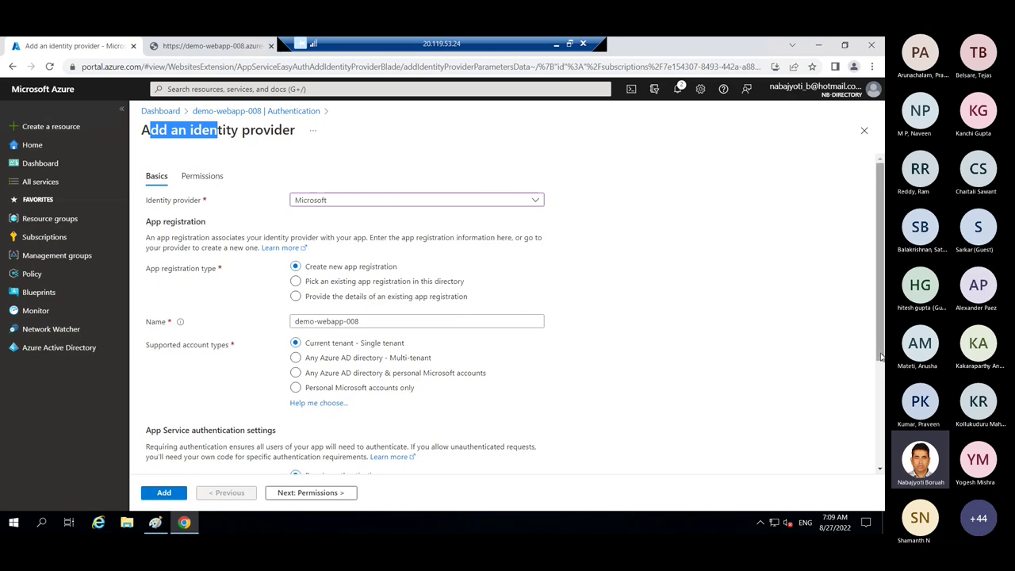
drag(881, 357, 870, 480)
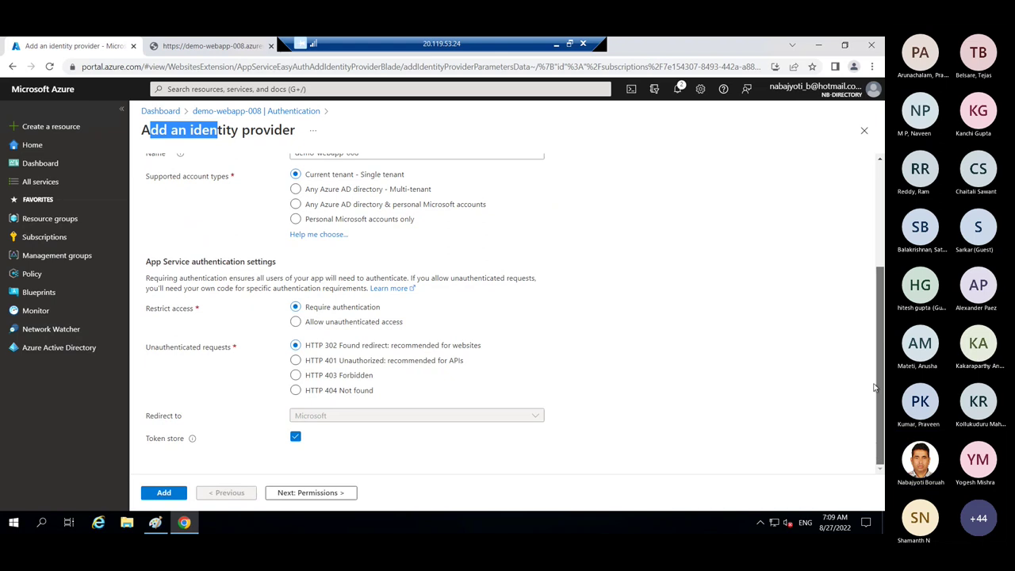
drag(879, 388, 876, 247)
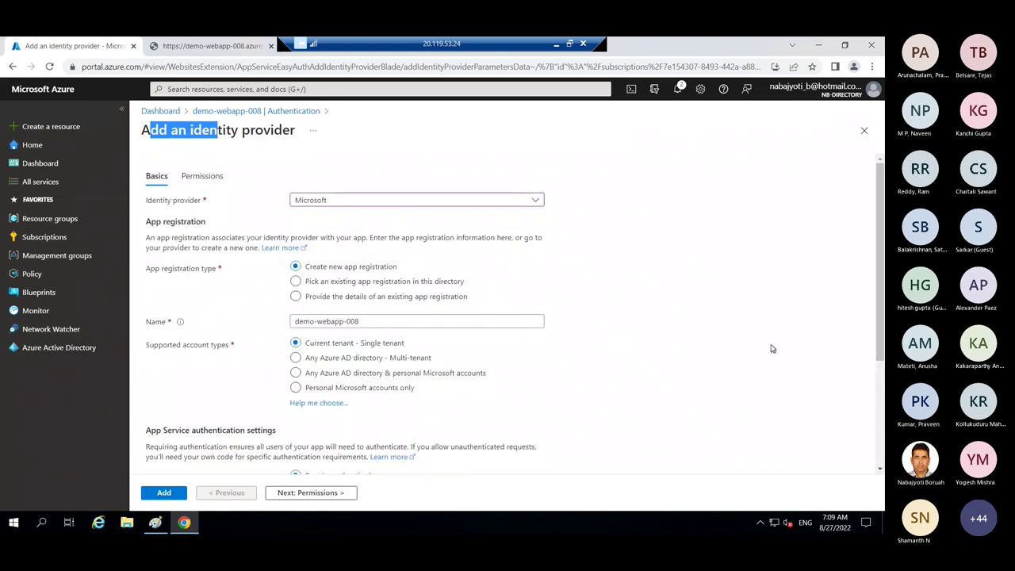
click(308, 493)
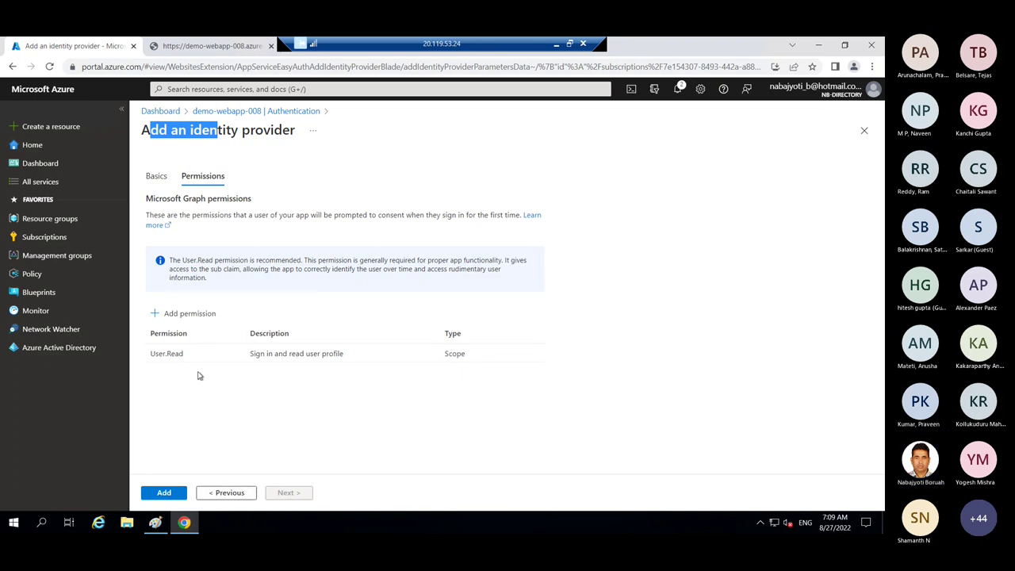
- Open the Microsoft Graph permission picker via Add permission
click(191, 322)
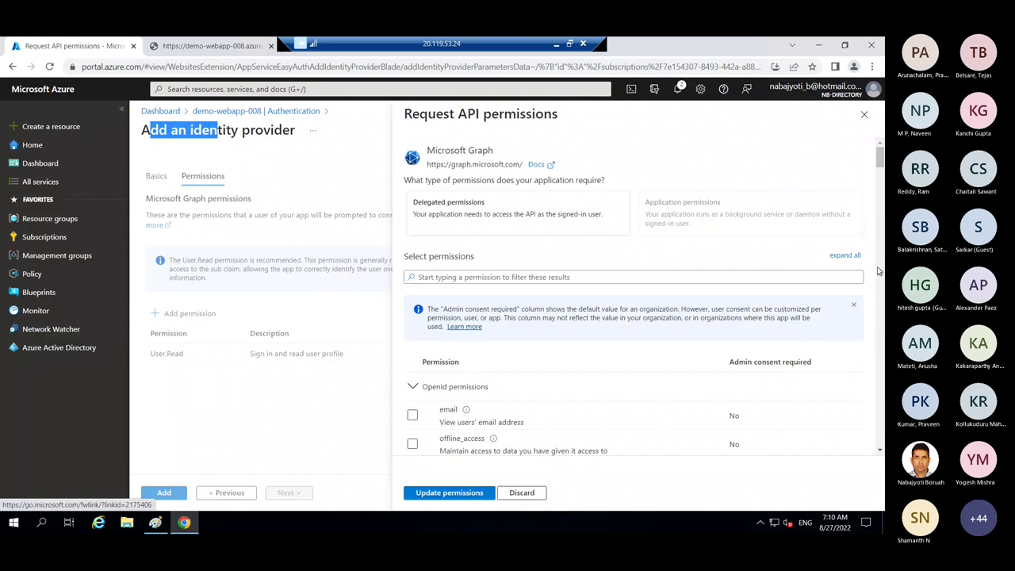
- Discard the extra Graph permission request and add Microsoft as the identity provider
scroll(555, 437, down, 4)
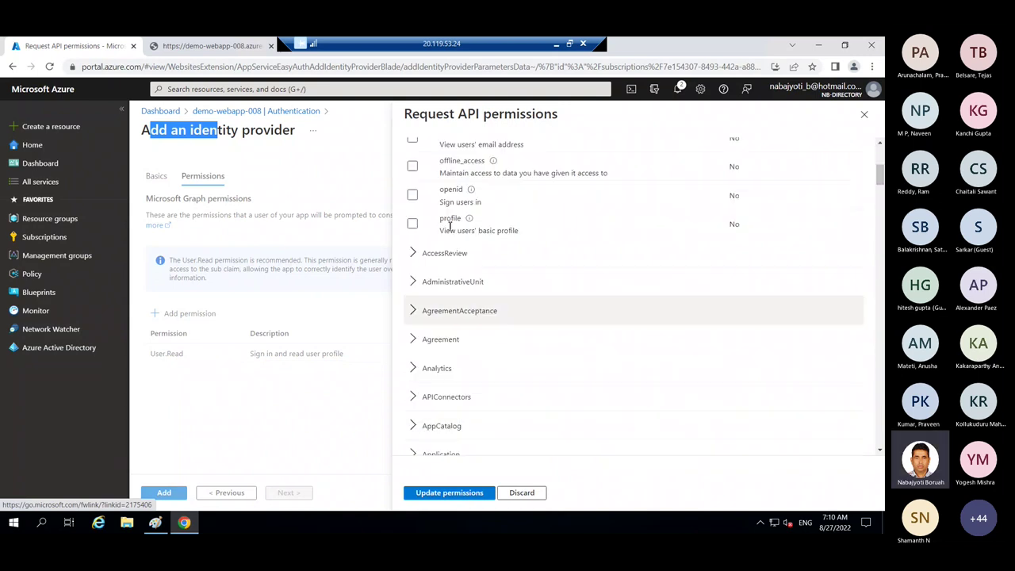
scroll(472, 207, up, 1)
scroll(503, 322, down, 3)
scroll(510, 233, up, 3)
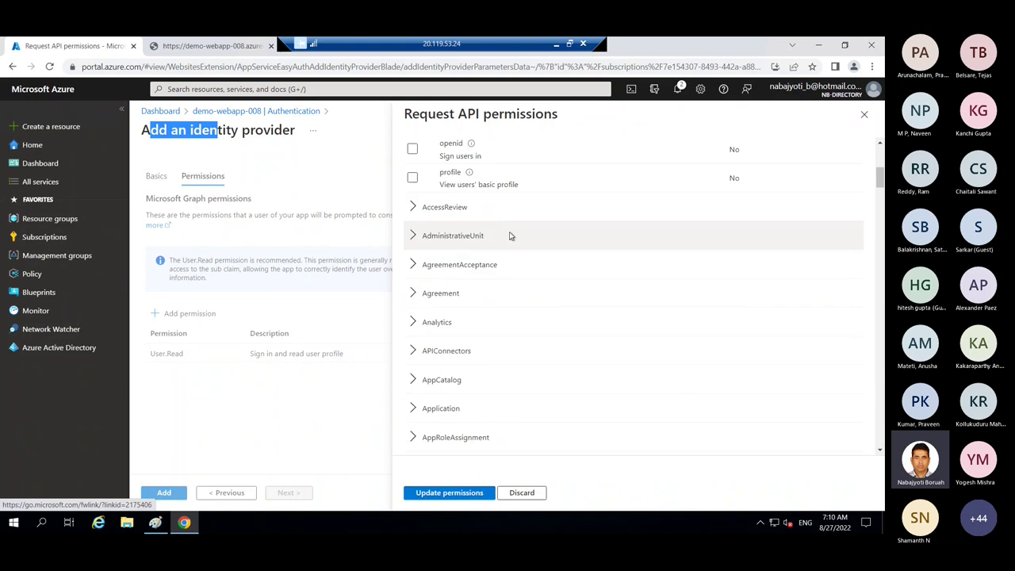
scroll(503, 246, up, 1)
scroll(519, 310, down, 2)
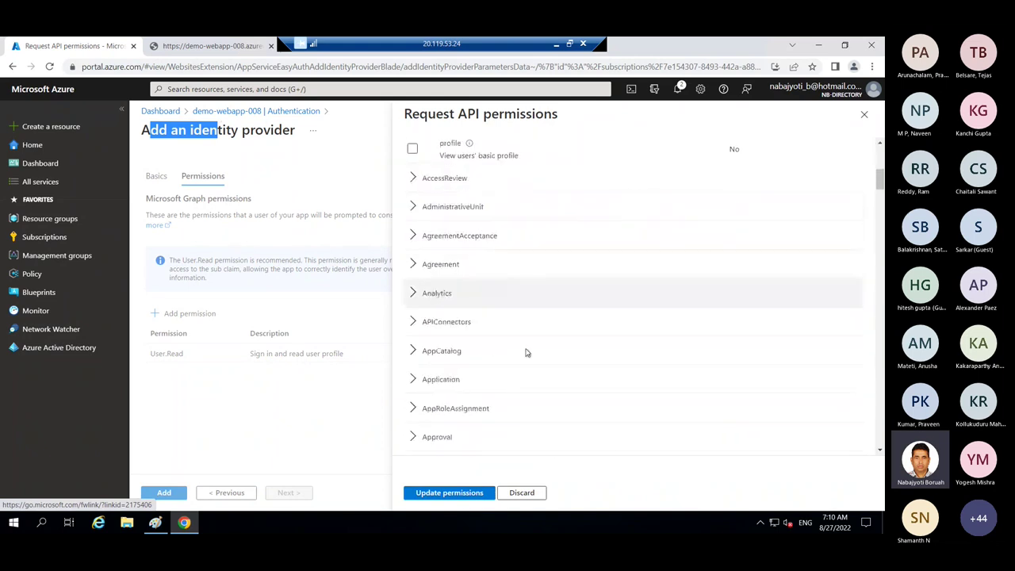
click(523, 493)
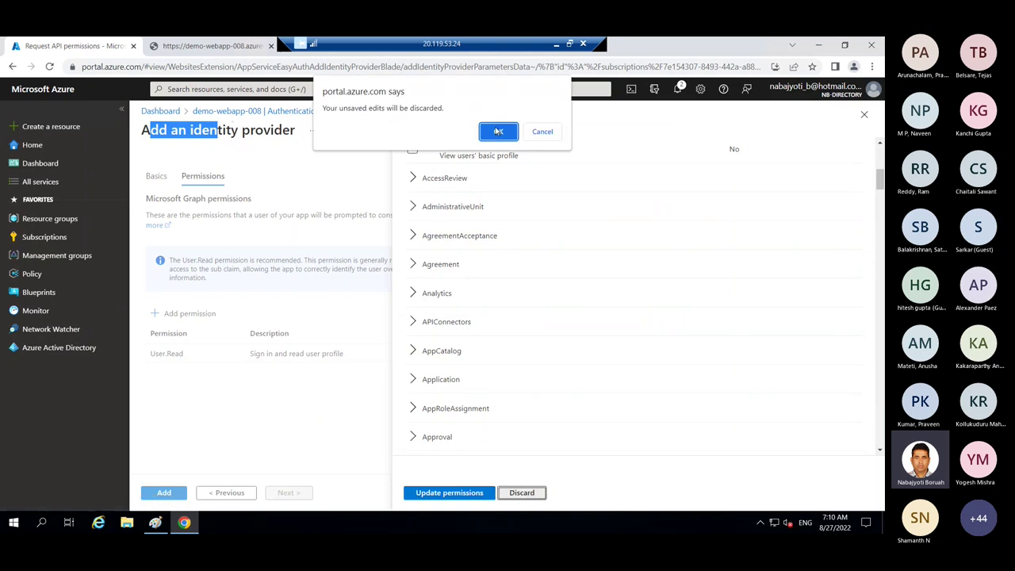
click(498, 130)
click(165, 493)
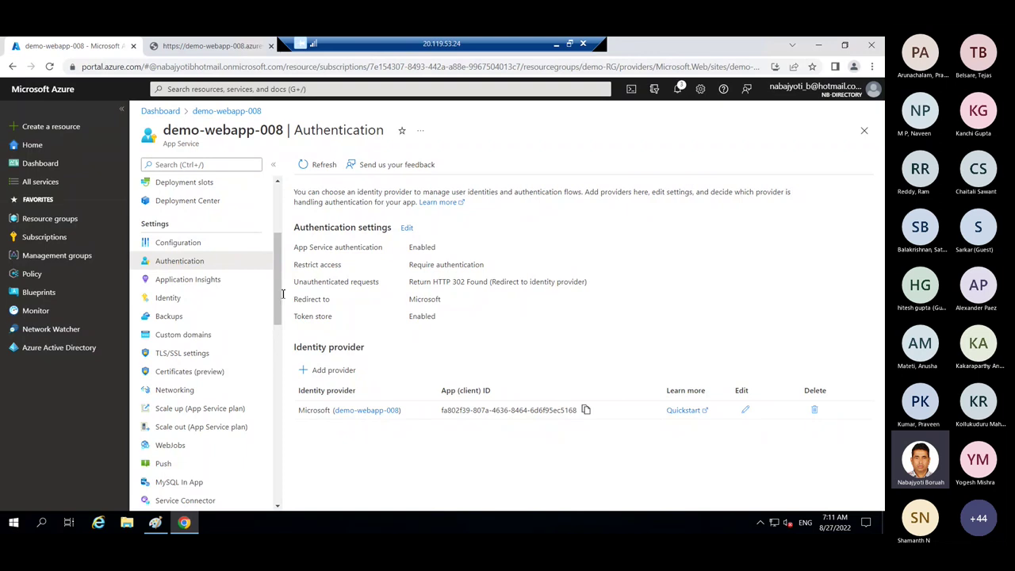
- Close the Authentication blade to return to the az-204 dashboard
drag(278, 294, 282, 258)
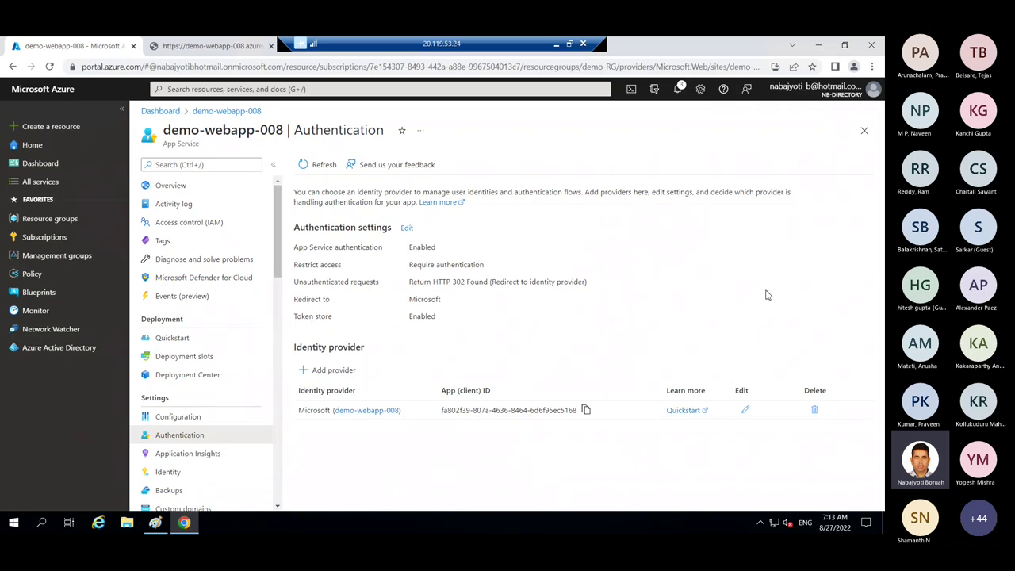
click(864, 131)
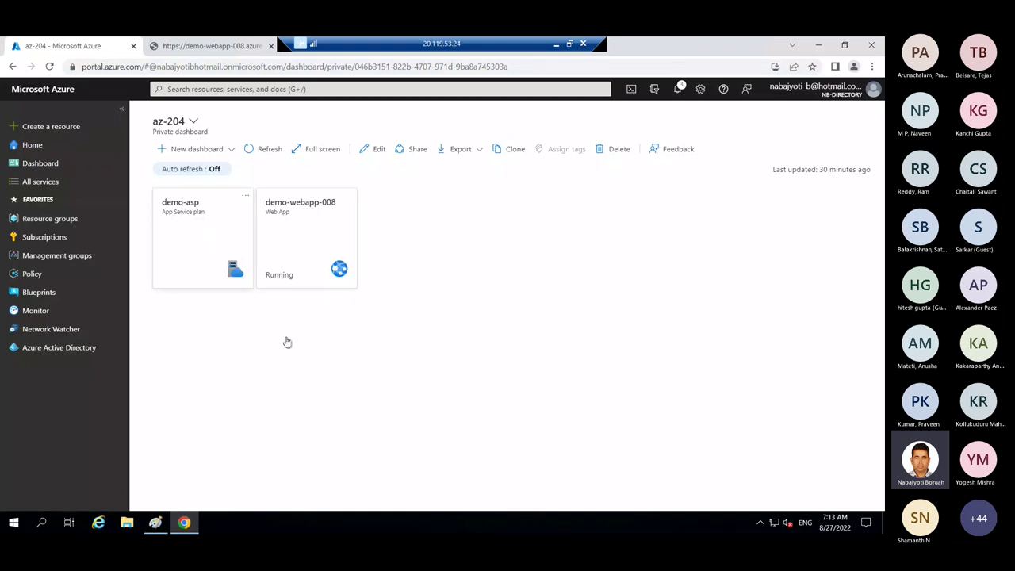